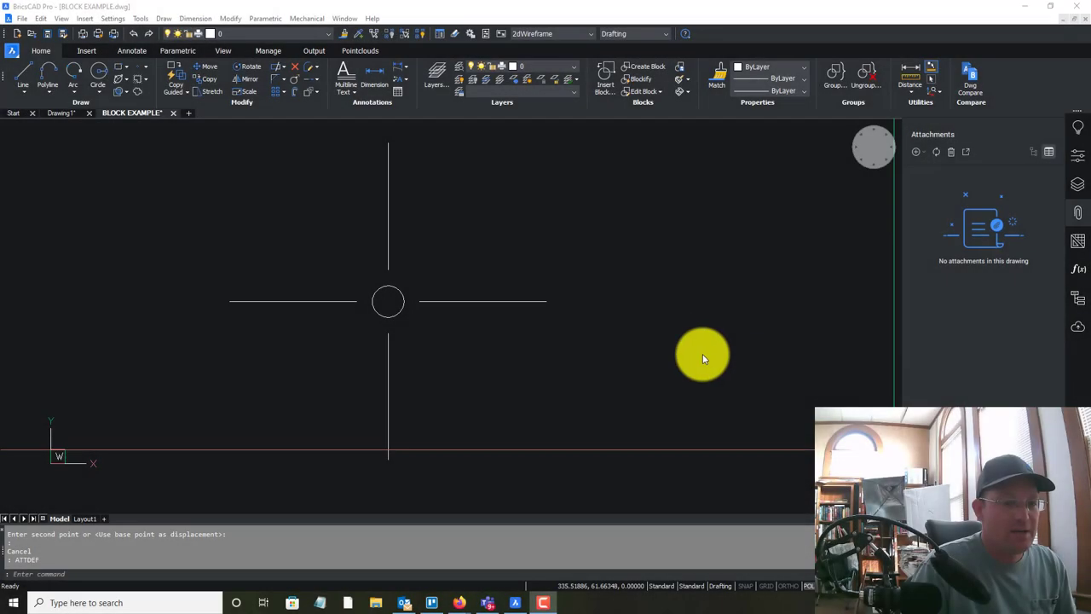
{"action": "left_click", "coordinate": [730, 387]}
{"action": "scroll", "coordinate": [659, 278], "scroll_direction": "down", "scroll_amount": 3}
{"action": "mouse_move", "coordinate": [716, 366]}
{"action": "middle_mouse_down"}
{"action": "mouse_move", "coordinate": [659, 391]}
{"action": "mouse_move", "coordinate": [711, 361]}
{"action": "middle_mouse_up"}
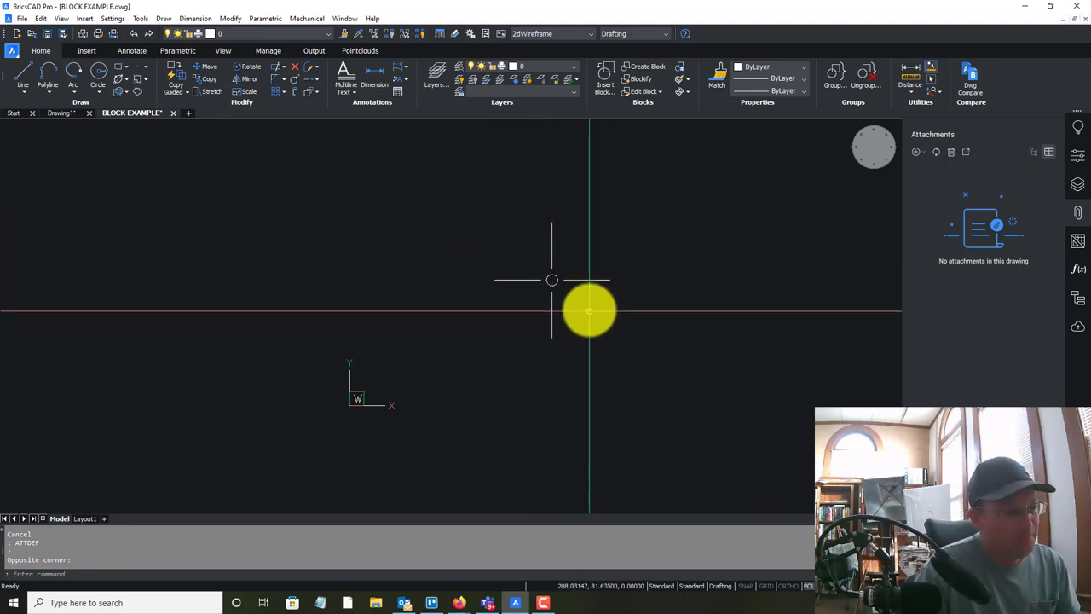
{"action": "middle_click_drag", "start_coordinate": [552, 279], "coordinate": [523, 292]}
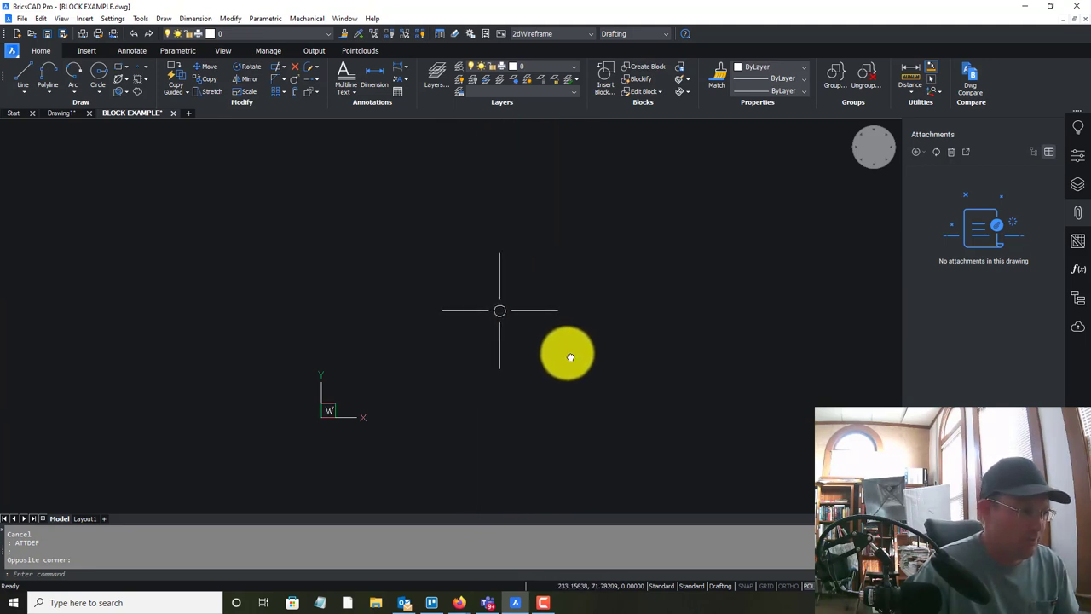
{"action": "mouse_move", "coordinate": [586, 331]}
{"action": "middle_mouse_down"}
{"action": "mouse_move", "coordinate": [567, 319]}
{"action": "mouse_move", "coordinate": [516, 324]}
{"action": "mouse_move", "coordinate": [527, 322]}
{"action": "middle_mouse_up"}
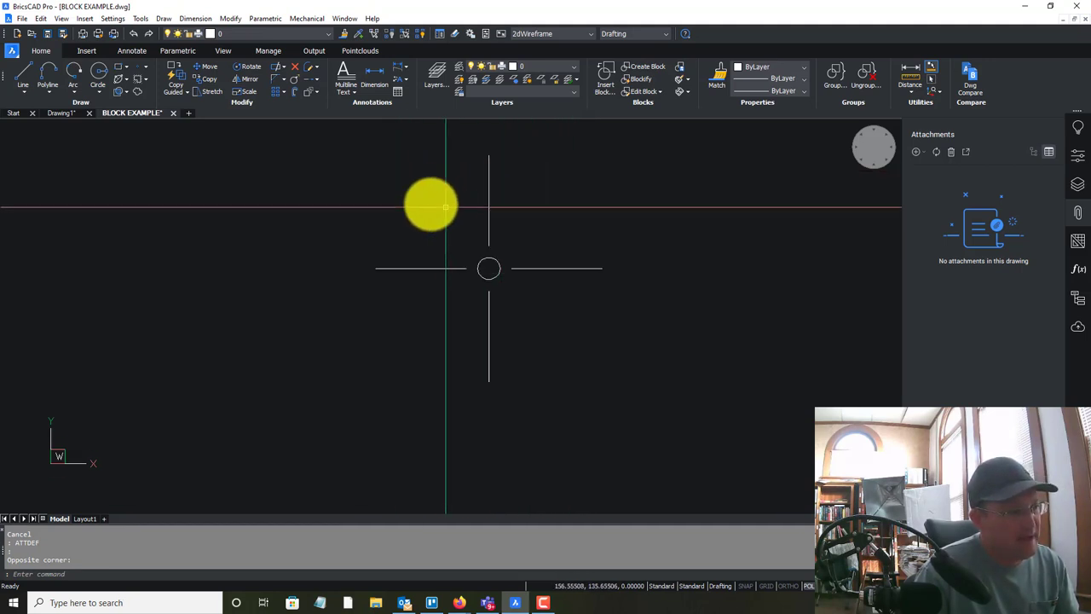
{"action": "scroll", "coordinate": [460, 232], "scroll_direction": "down", "scroll_amount": 3}
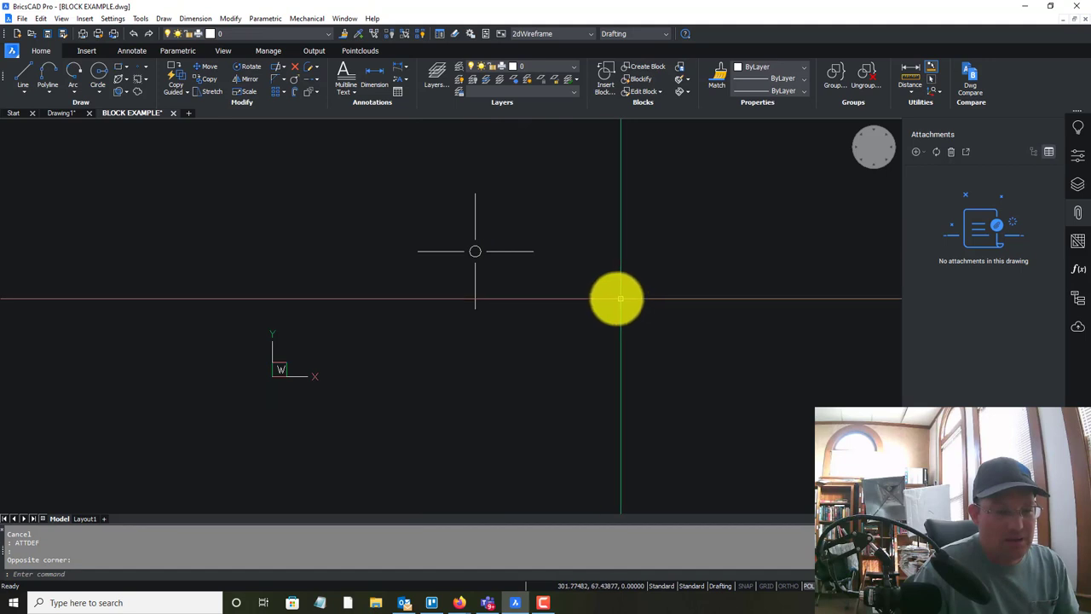
{"action": "scroll", "coordinate": [469, 211], "scroll_direction": "up", "scroll_amount": 3}
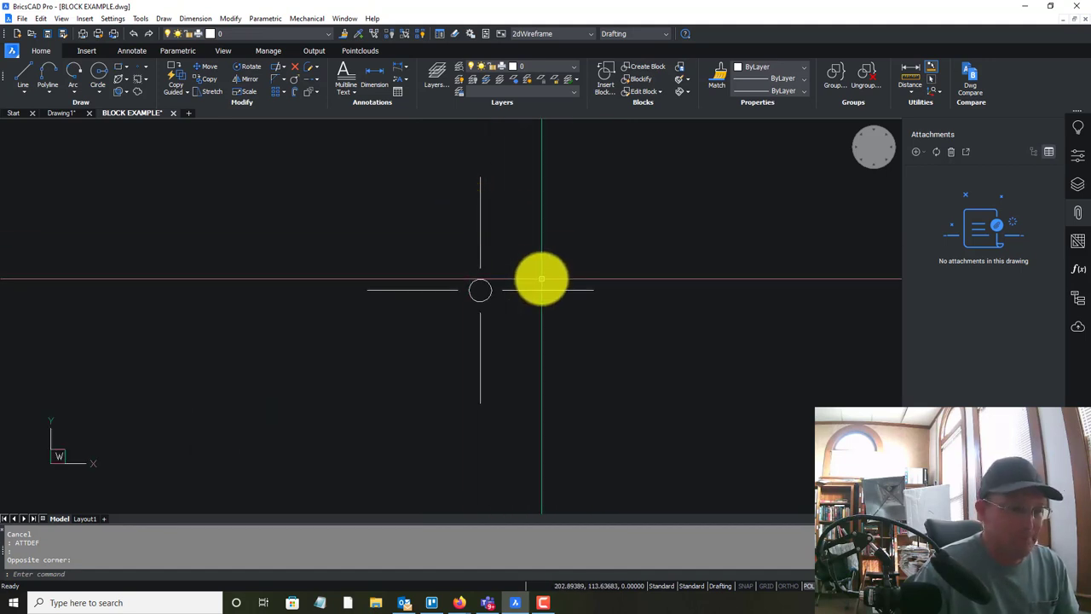
{"action": "scroll", "coordinate": [541, 279], "scroll_direction": "up", "scroll_amount": 2}
{"action": "middle_click_drag", "start_coordinate": [574, 236], "coordinate": [536, 268]}
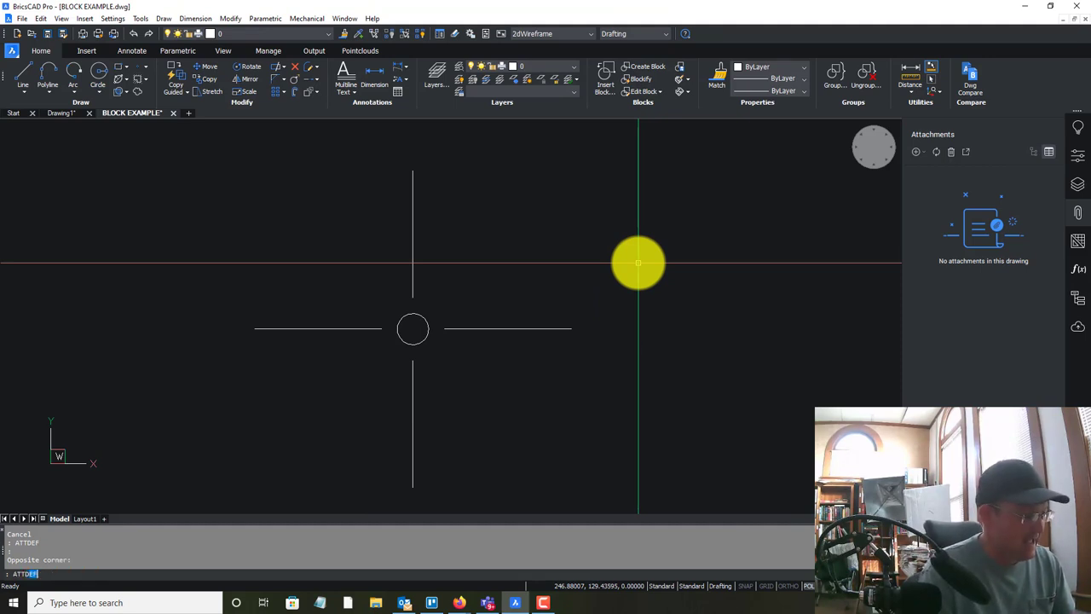
Start an attribute definition with tag NW SEC, prompt "Northwest Section:" and default value 0
{"action": "key", "text": "Return"}
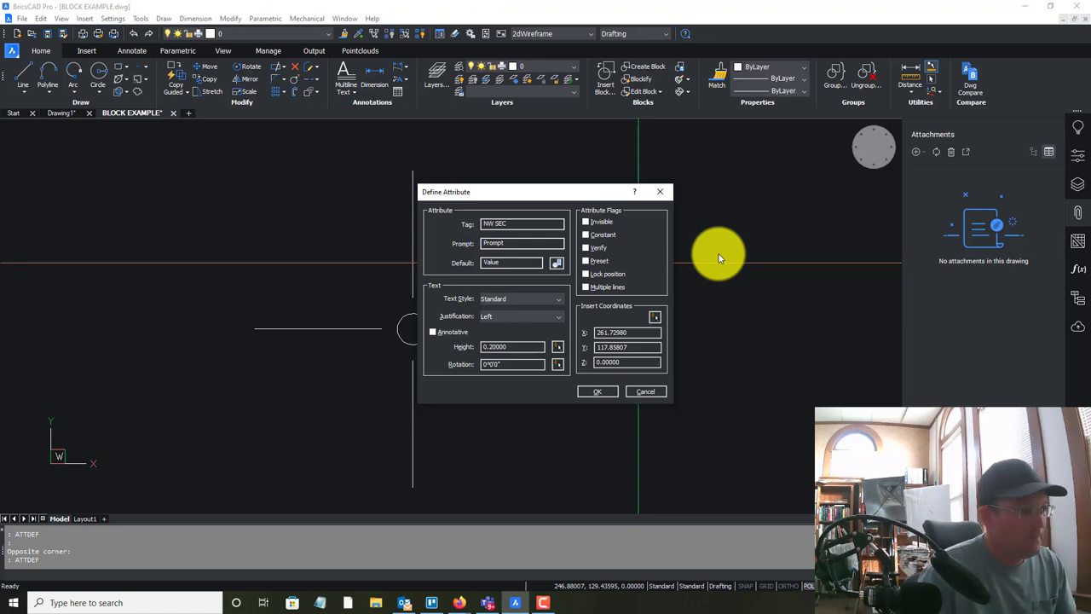
{"action": "double_click", "coordinate": [530, 243]}
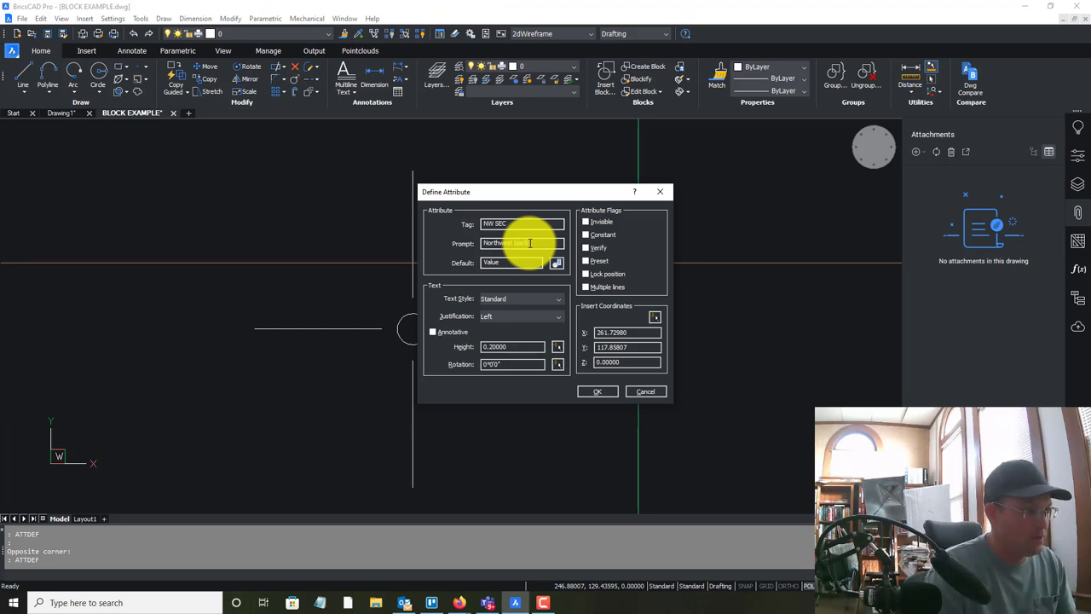
{"action": "double_click", "coordinate": [529, 264]}
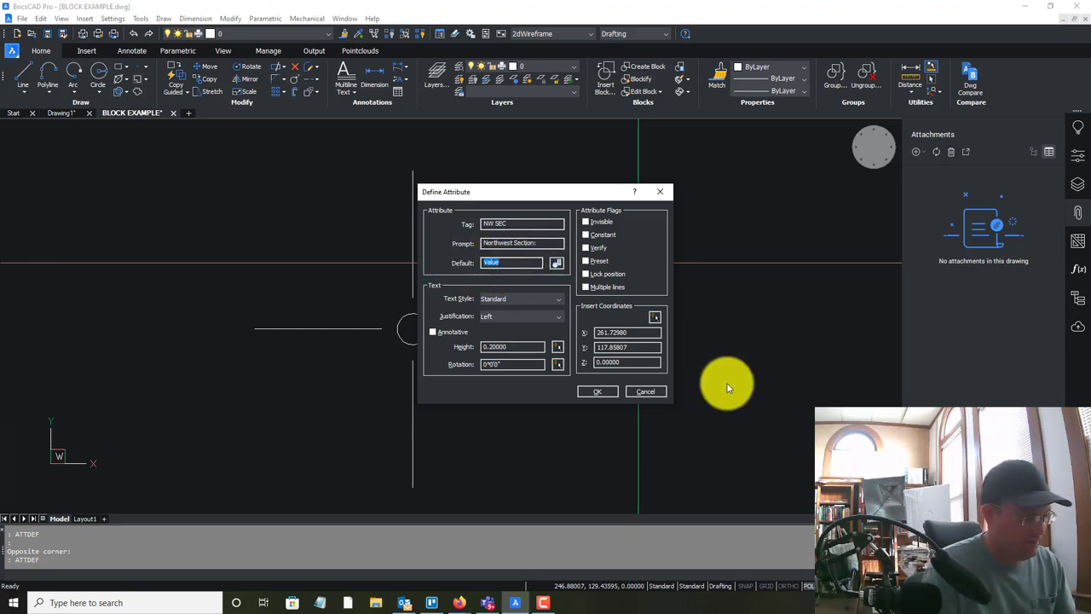
{"action": "type", "text": "00"}
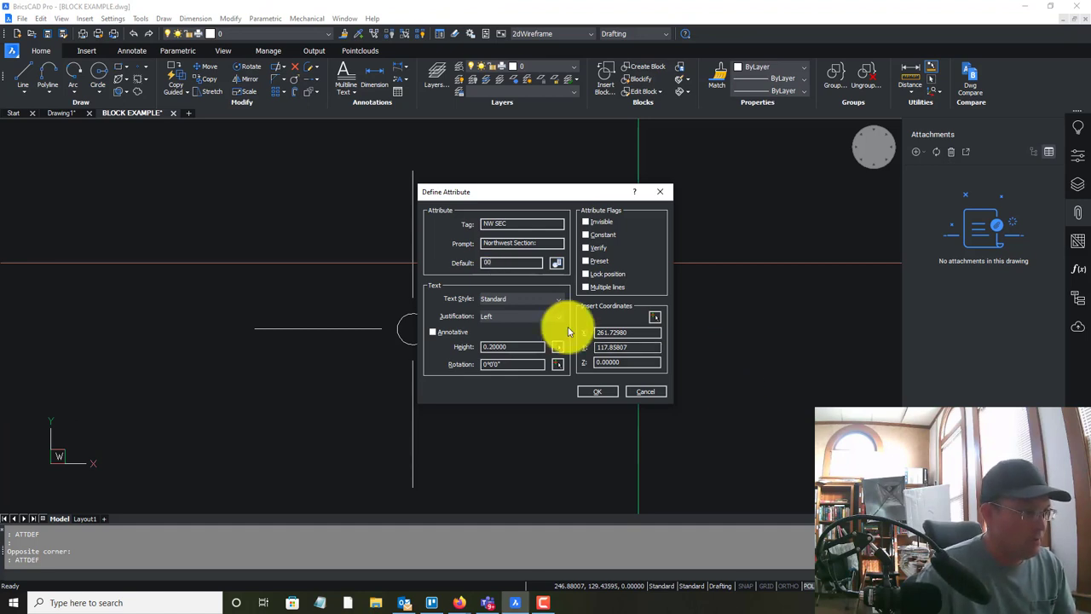
{"action": "key", "text": "BackSpace"}
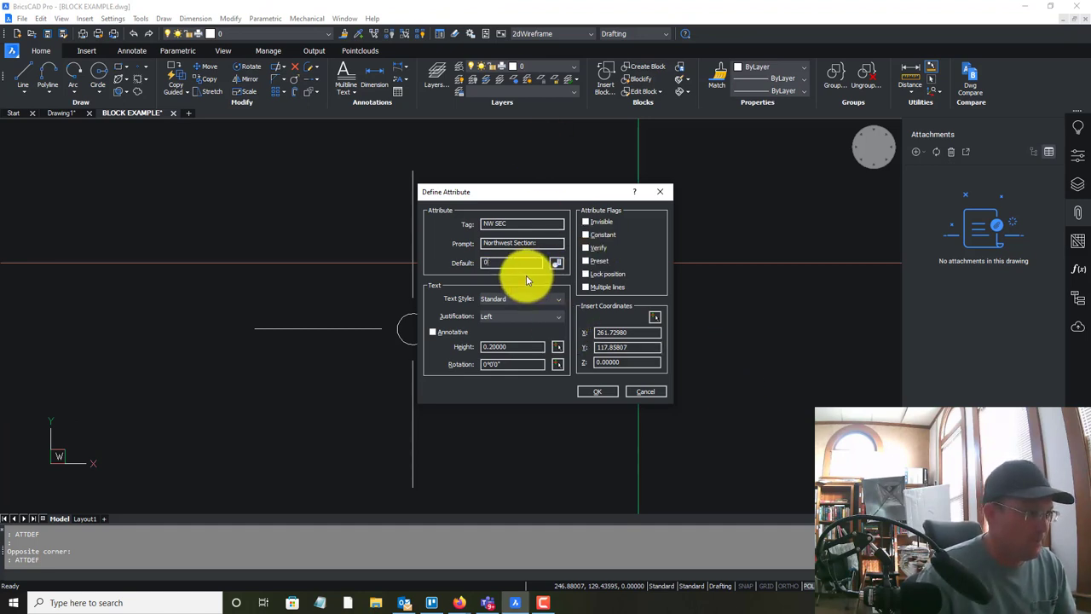
Set the attribute's justification to Middle center and place its insertion point above the symbol's right arm
{"action": "left_click", "coordinate": [525, 298]}
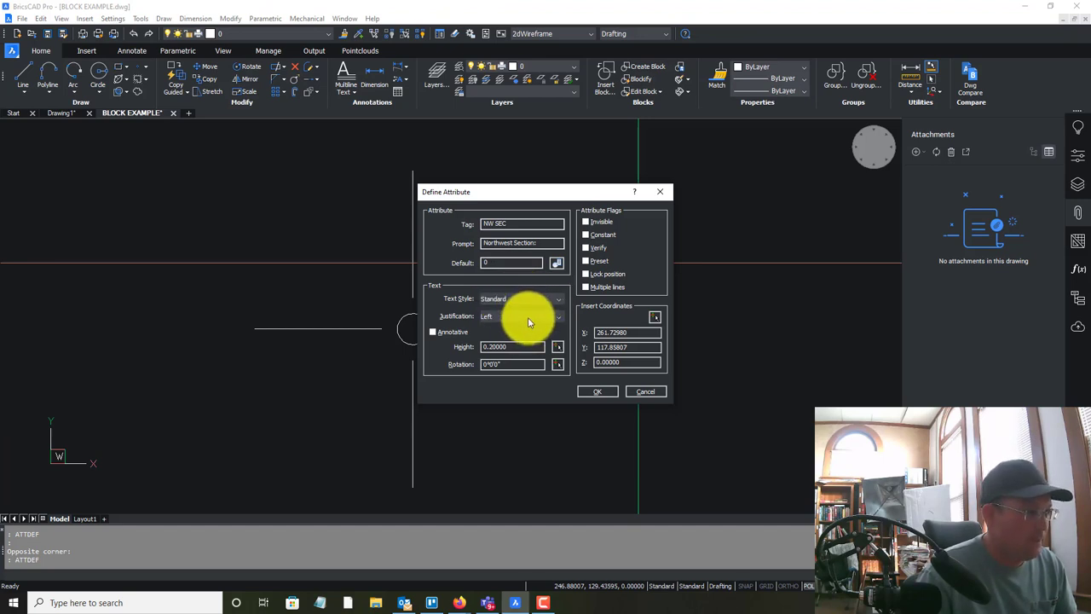
{"action": "left_click", "coordinate": [528, 317]}
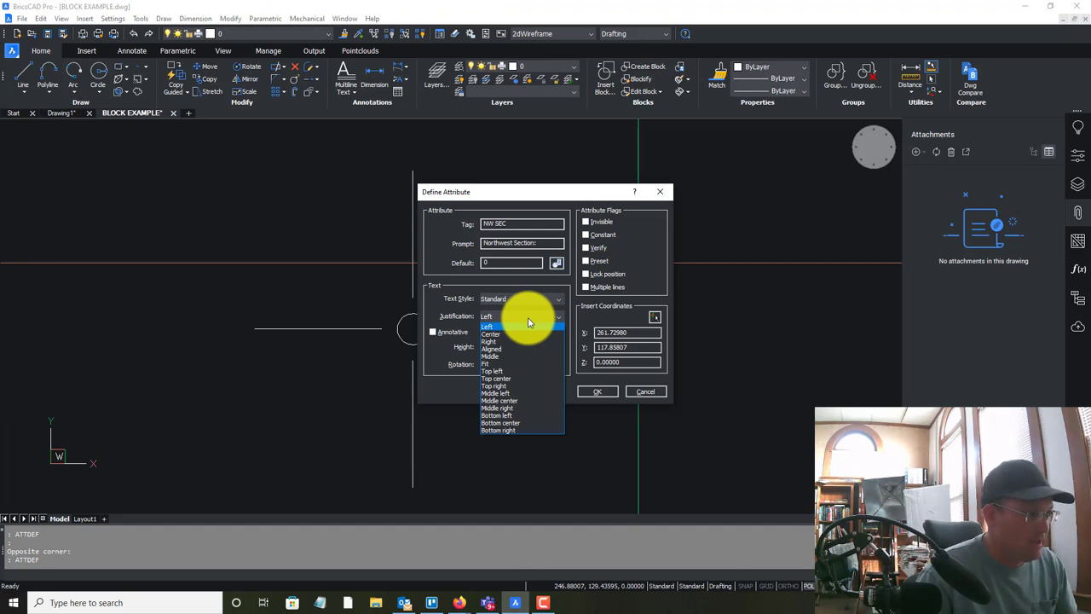
{"action": "left_click", "coordinate": [516, 401]}
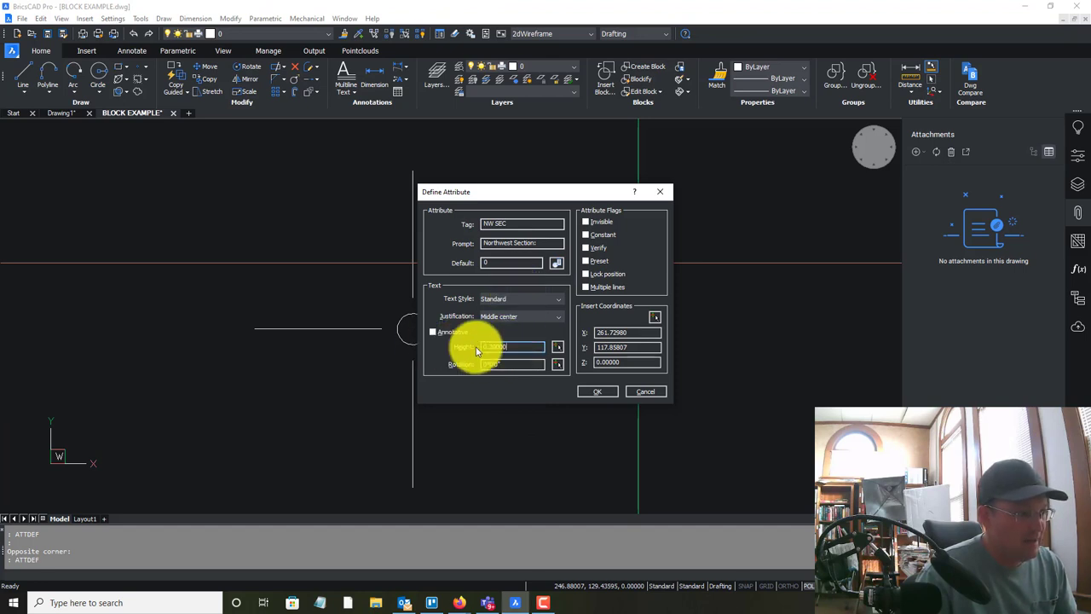
{"action": "double_click", "coordinate": [509, 348]}
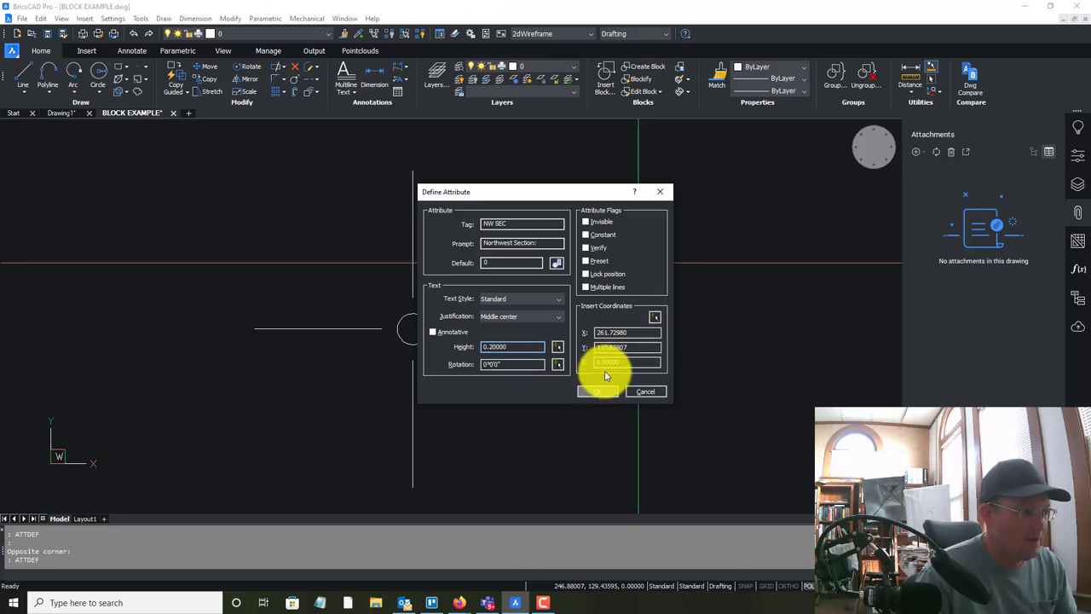
{"action": "left_click", "coordinate": [654, 317]}
{"action": "left_click", "coordinate": [511, 244]}
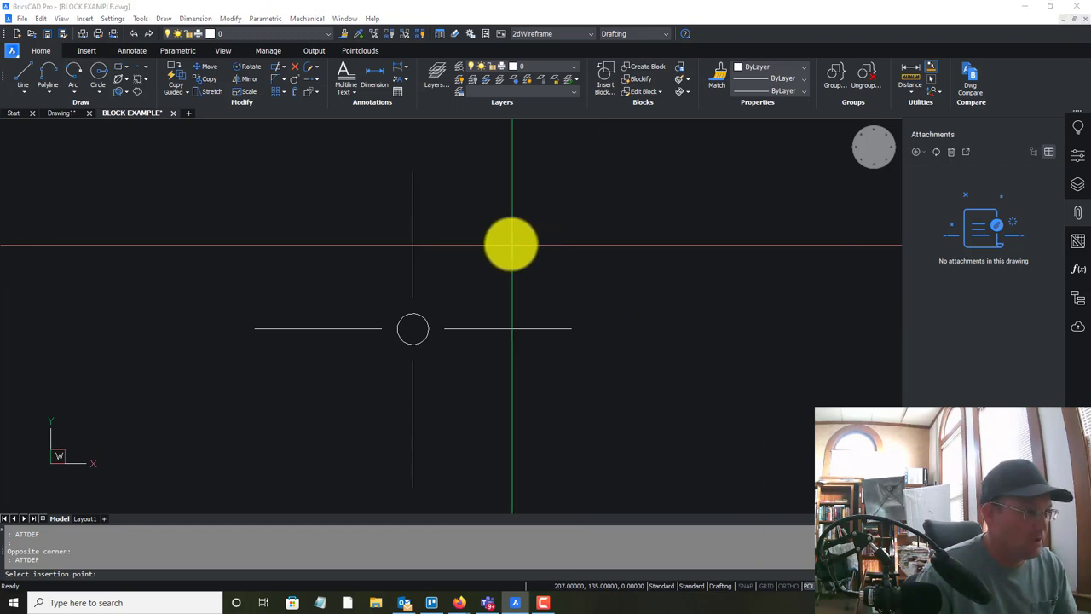
{"action": "left_click", "coordinate": [587, 387]}
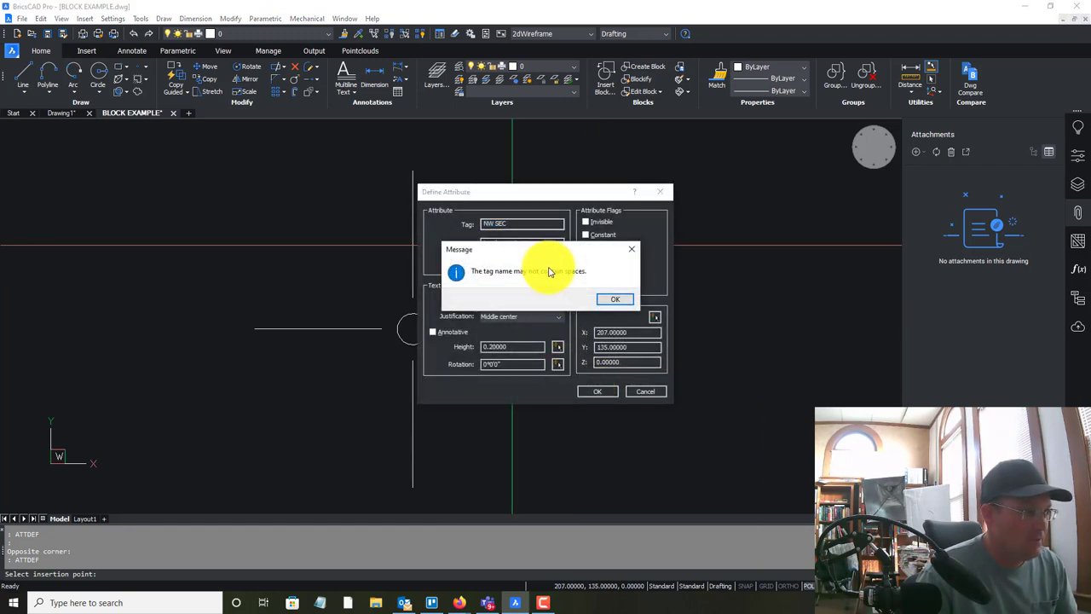
Change the attribute's tag to NW-SEC, set its text height to 1 and create it
{"action": "left_click", "coordinate": [605, 302]}
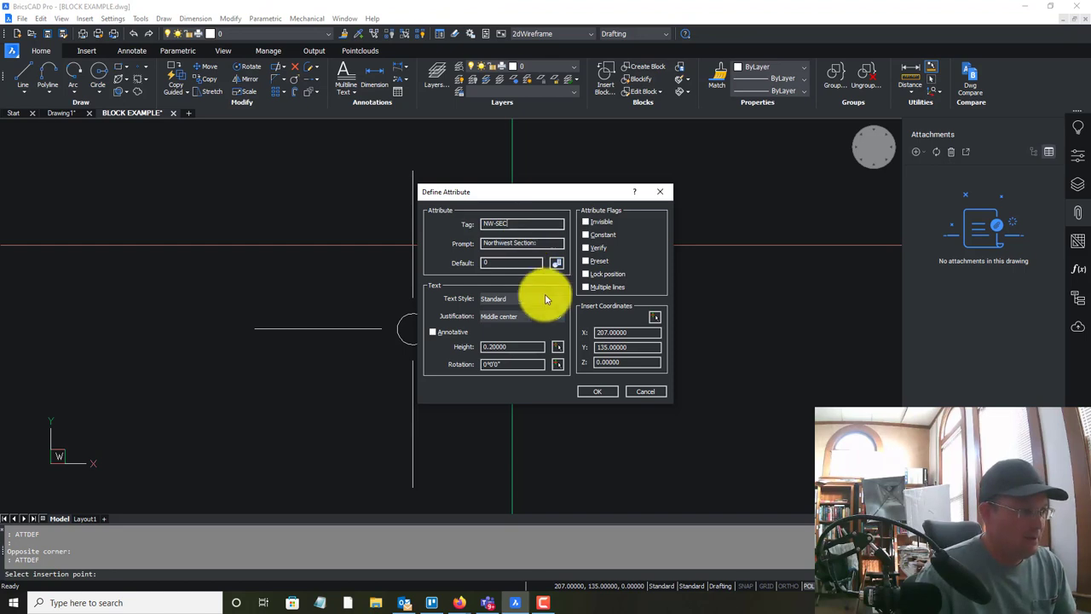
{"action": "left_click_drag", "start_coordinate": [516, 346], "coordinate": [473, 346]}
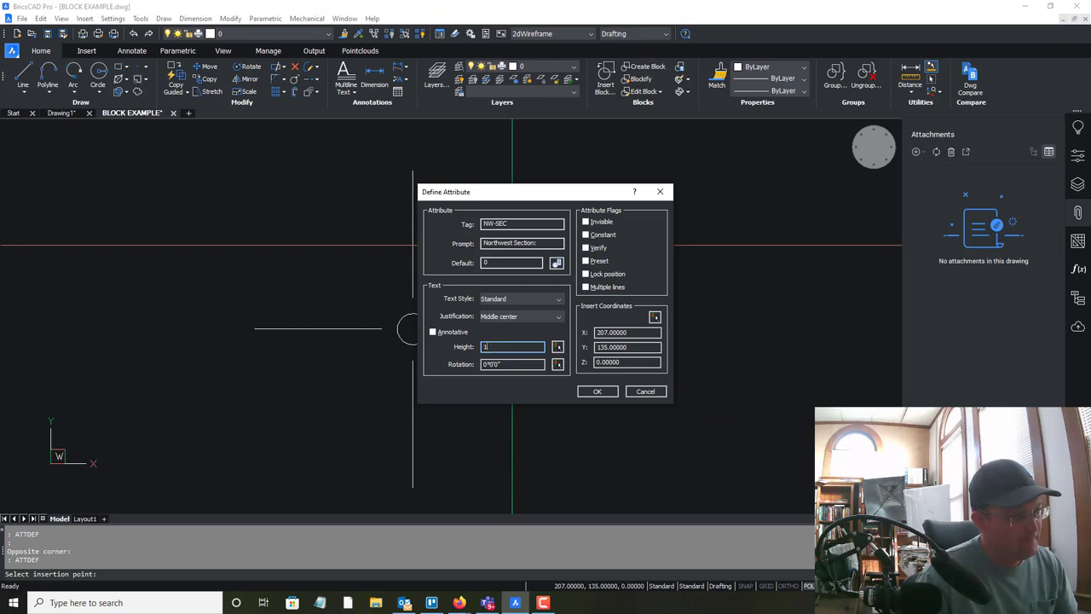
{"action": "key", "text": "Return"}
Move the NW-SEC attribute closer to the symbol's center, keeping it above the right arm
{"action": "scroll", "coordinate": [509, 255], "scroll_direction": "up", "scroll_amount": 2}
{"action": "left_click", "coordinate": [548, 270]}
{"action": "key", "text": "Escape"}
{"action": "scroll", "coordinate": [523, 254], "scroll_direction": "up", "scroll_amount": 4}
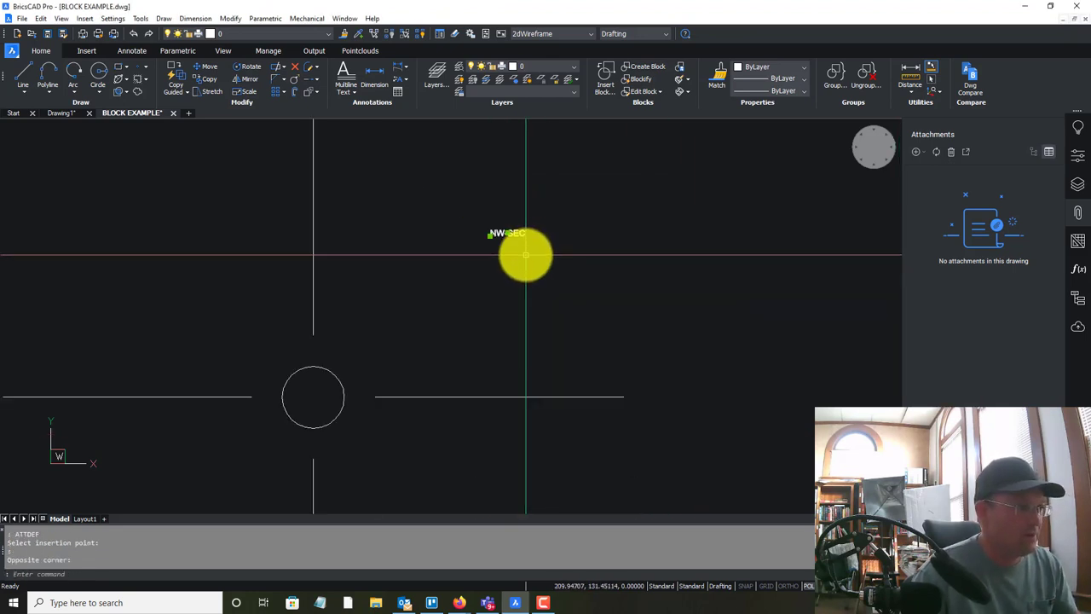
{"action": "scroll", "coordinate": [524, 253], "scroll_direction": "down", "scroll_amount": 4}
{"action": "left_click", "coordinate": [488, 213]}
{"action": "scroll", "coordinate": [509, 243], "scroll_direction": "up", "scroll_amount": 3}
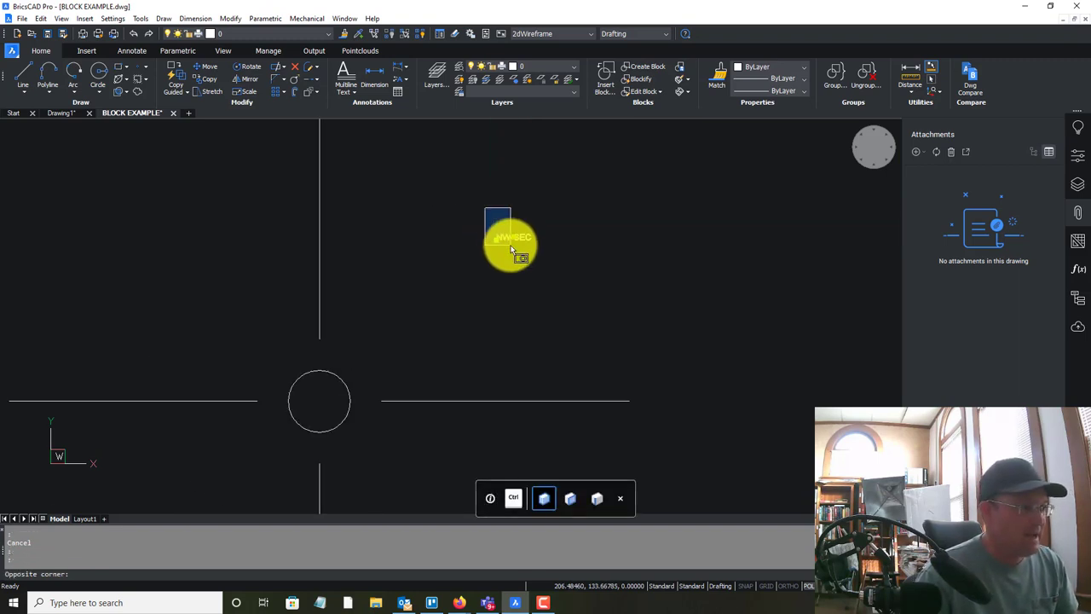
{"action": "scroll", "coordinate": [510, 232], "scroll_direction": "down", "scroll_amount": 3}
{"action": "left_click", "coordinate": [509, 233]}
{"action": "left_click", "coordinate": [512, 233]}
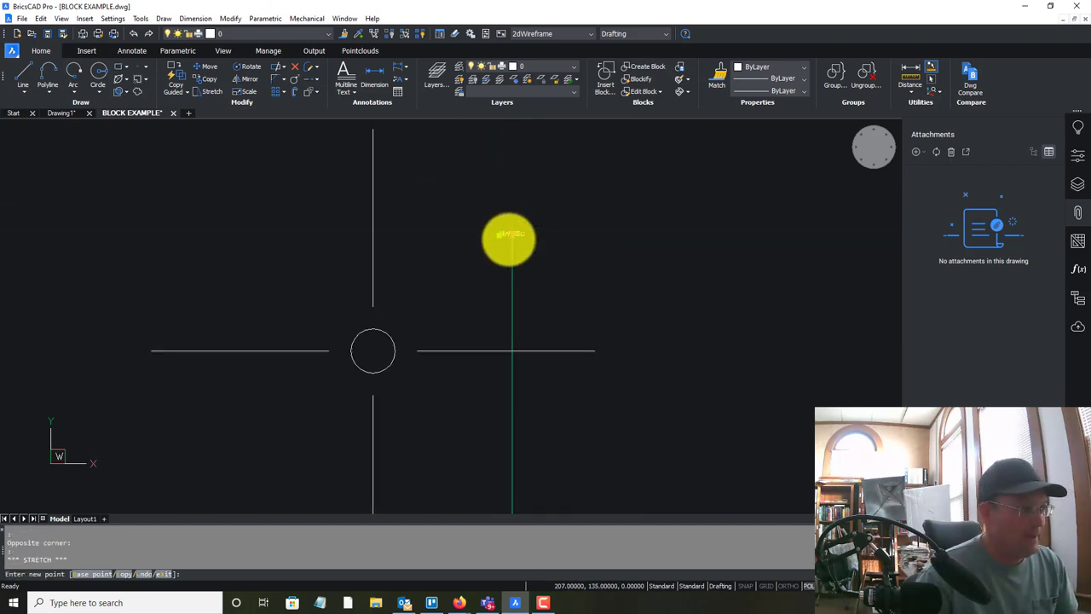
{"action": "key", "text": "Escape"}
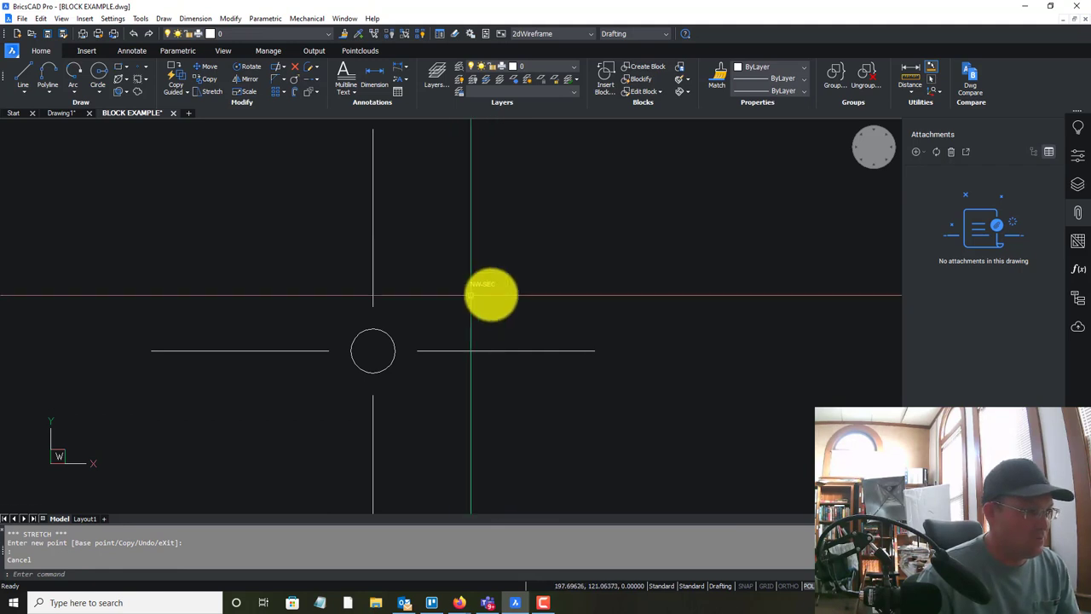
Scale the symbol's circle and four lines by a factor of 0.10 about the circle's center
{"action": "middle_click_drag", "start_coordinate": [428, 426], "coordinate": [519, 339]}
{"action": "key", "text": "Escape"}
{"action": "type", "text": "SC"}
{"action": "key", "text": "Return"}
{"action": "left_click", "coordinate": [546, 354]}
{"action": "left_click", "coordinate": [427, 237]}
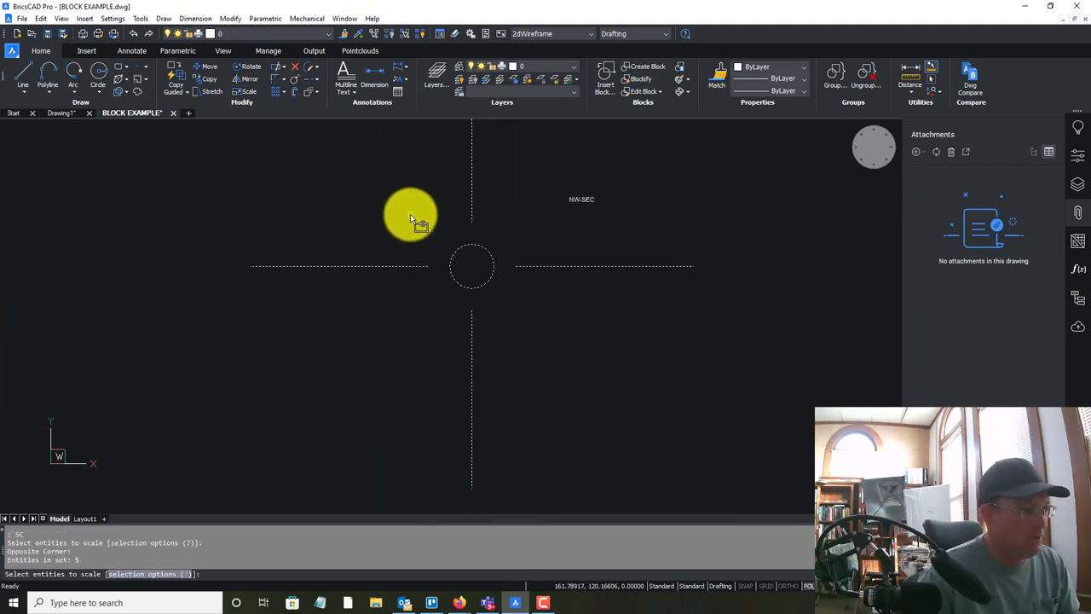
{"action": "key", "text": "Return"}
{"action": "left_click", "coordinate": [472, 266]}
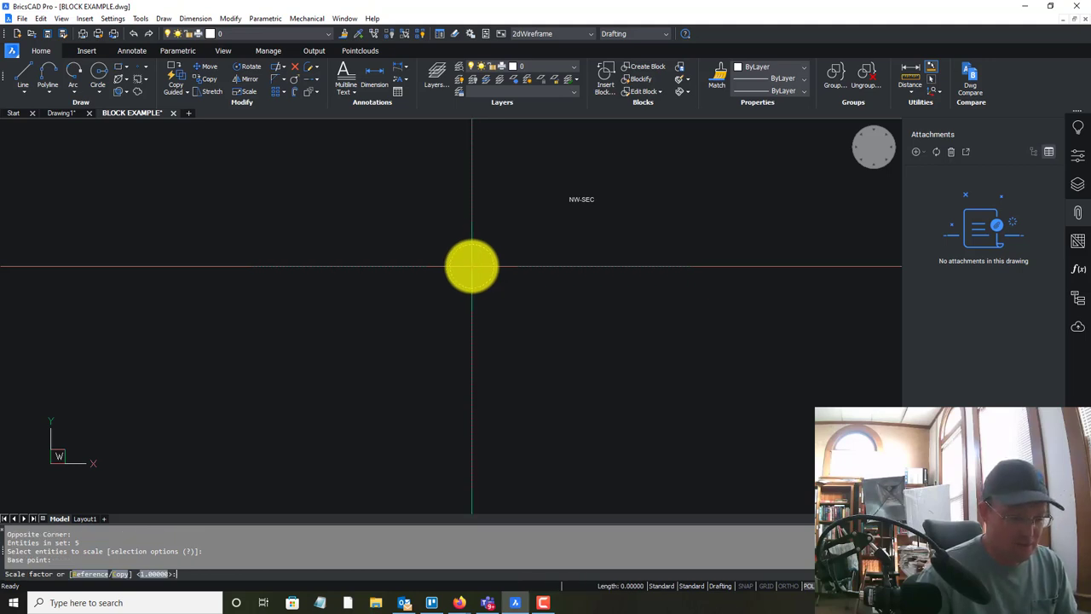
{"action": "type", "text": "0.10"}
{"action": "key", "text": "Return"}
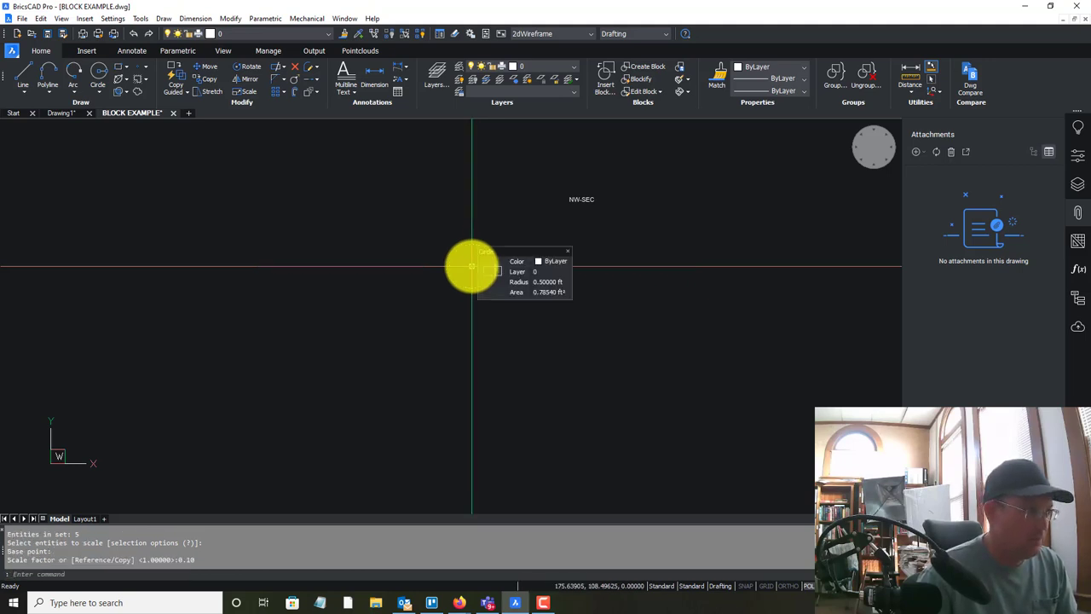
Move the NW-SEC attribute to just above the circle and right arm of the scaled symbol
{"action": "left_click", "coordinate": [588, 199]}
{"action": "left_click", "coordinate": [574, 196]}
{"action": "scroll", "coordinate": [463, 267], "scroll_direction": "up", "scroll_amount": 3}
{"action": "middle_click_drag", "start_coordinate": [349, 332], "coordinate": [461, 274]}
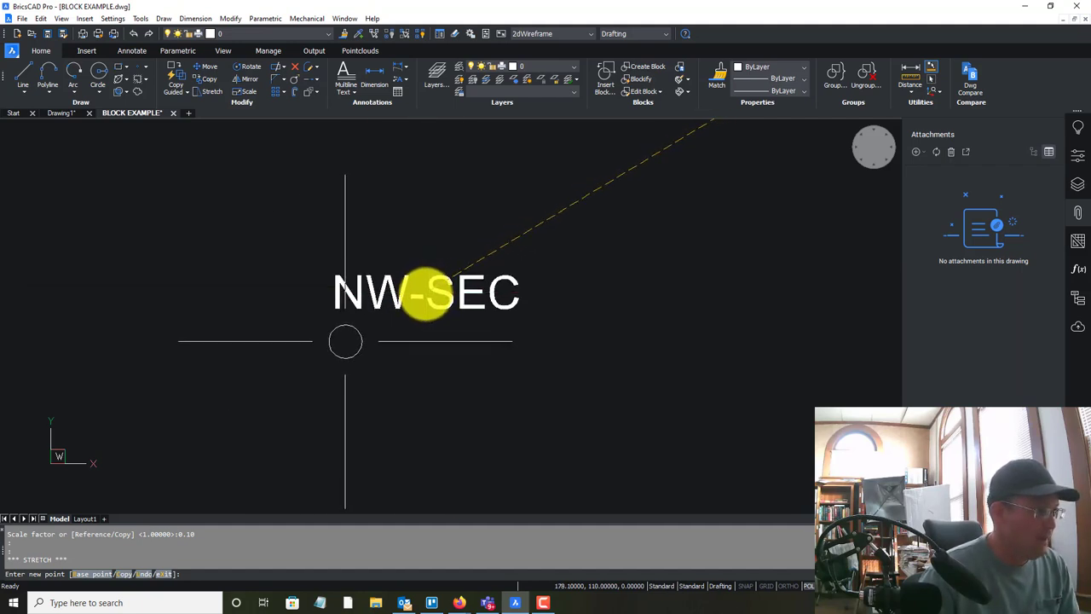
{"action": "key", "text": "Escape"}
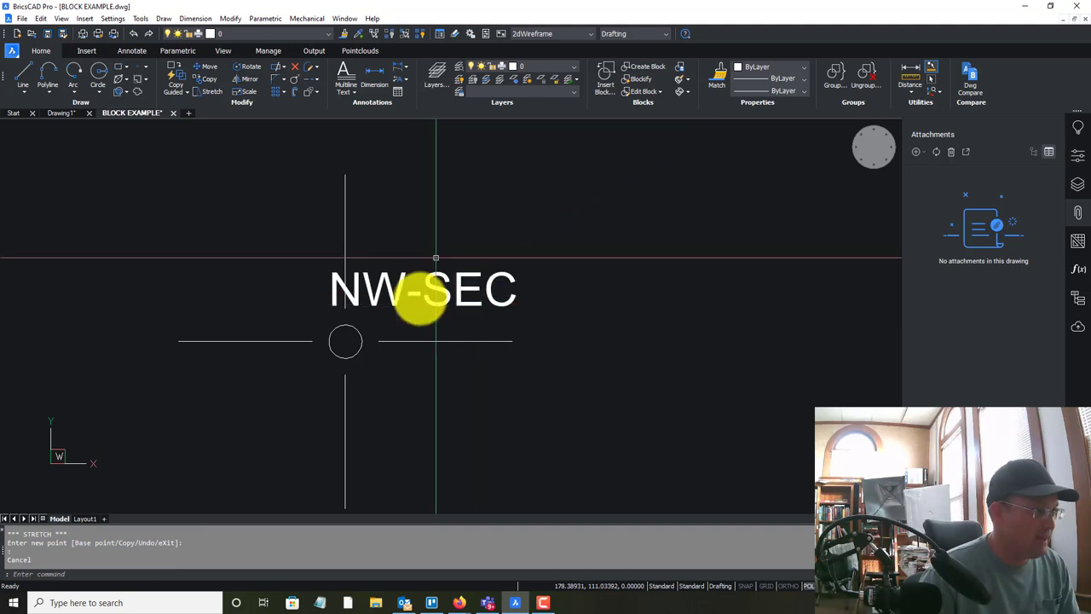
Offset the symbol's right horizontal line by 1 to both its upper and lower sides
{"action": "mouse_move", "coordinate": [441, 277]}
{"action": "middle_mouse_down"}
{"action": "mouse_move", "coordinate": [463, 321]}
{"action": "mouse_move", "coordinate": [503, 316]}
{"action": "middle_mouse_up"}
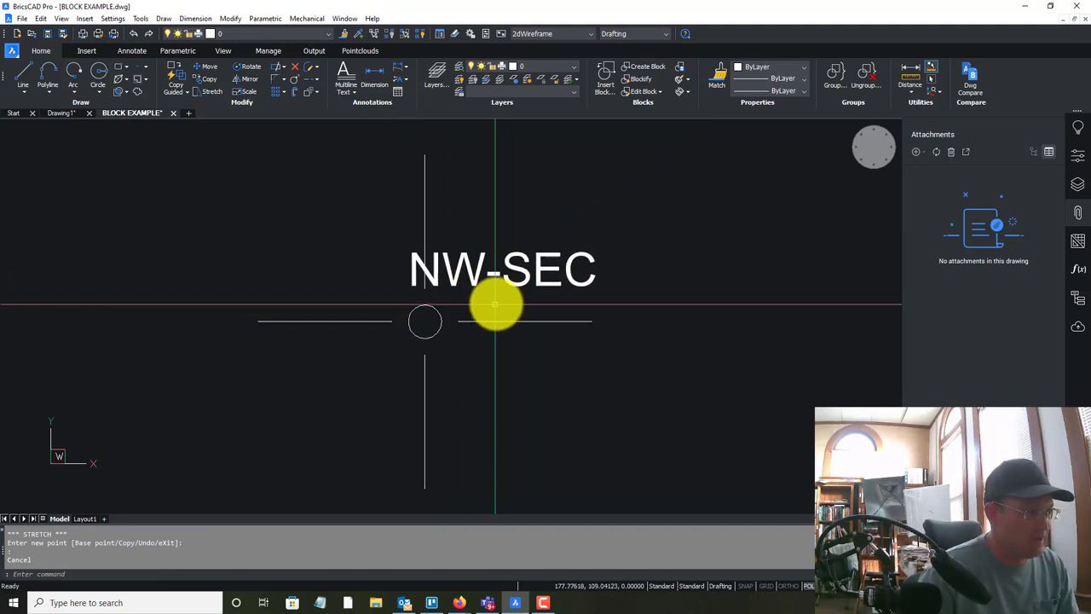
{"action": "key", "text": "Escape"}
{"action": "type", "text": "o"}
{"action": "key", "text": "Return"}
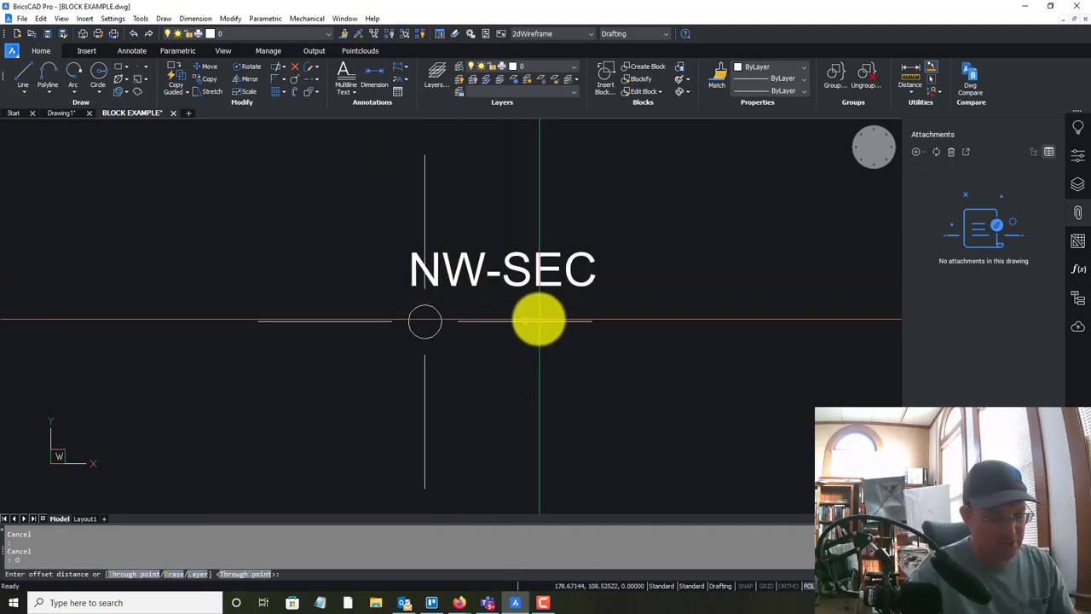
{"action": "type", "text": "1"}
{"action": "key", "text": "Return"}
{"action": "left_click", "coordinate": [538, 321]}
{"action": "left_click", "coordinate": [540, 314]}
{"action": "left_click", "coordinate": [540, 359]}
{"action": "key", "text": "Escape"}
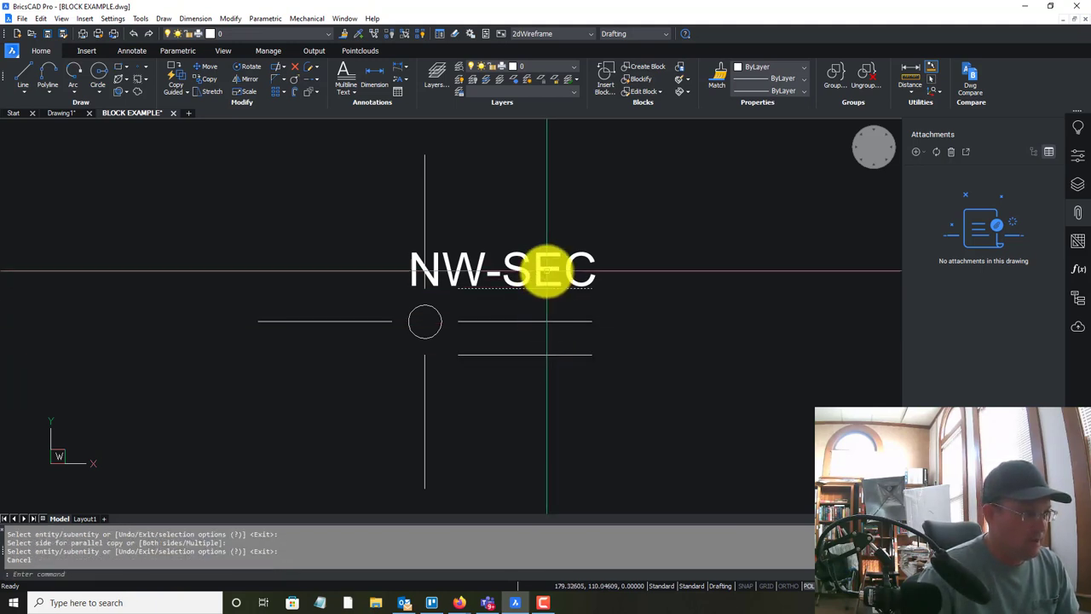
Move the NW-SEC attribute onto the offset line above the right arm
{"action": "left_click", "coordinate": [503, 269]}
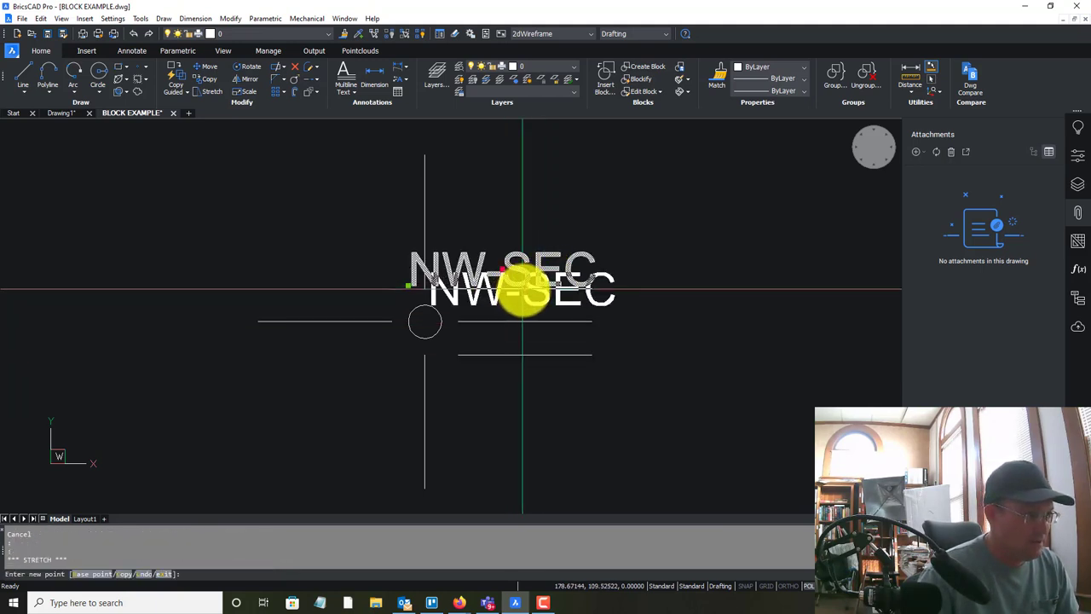
{"action": "left_click", "coordinate": [518, 291]}
{"action": "key", "text": "Escape"}
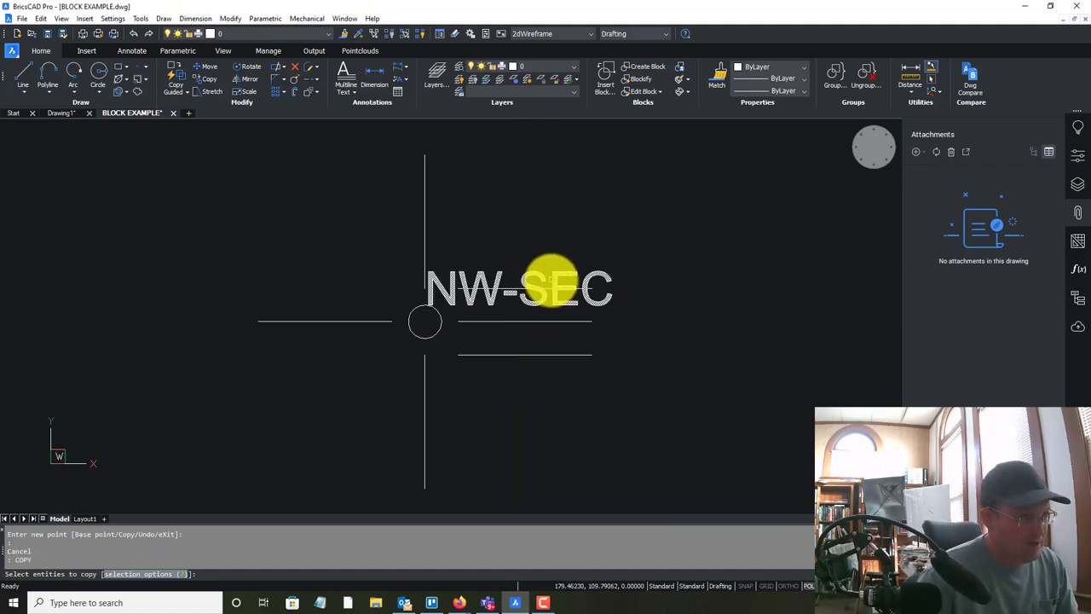
Copy the NW-SEC attribute from its insertion point onto the offset line below the right arm
{"action": "key", "text": "Return"}
{"action": "left_click", "coordinate": [542, 290]}
{"action": "left_click", "coordinate": [518, 292]}
{"action": "key", "text": "Return"}
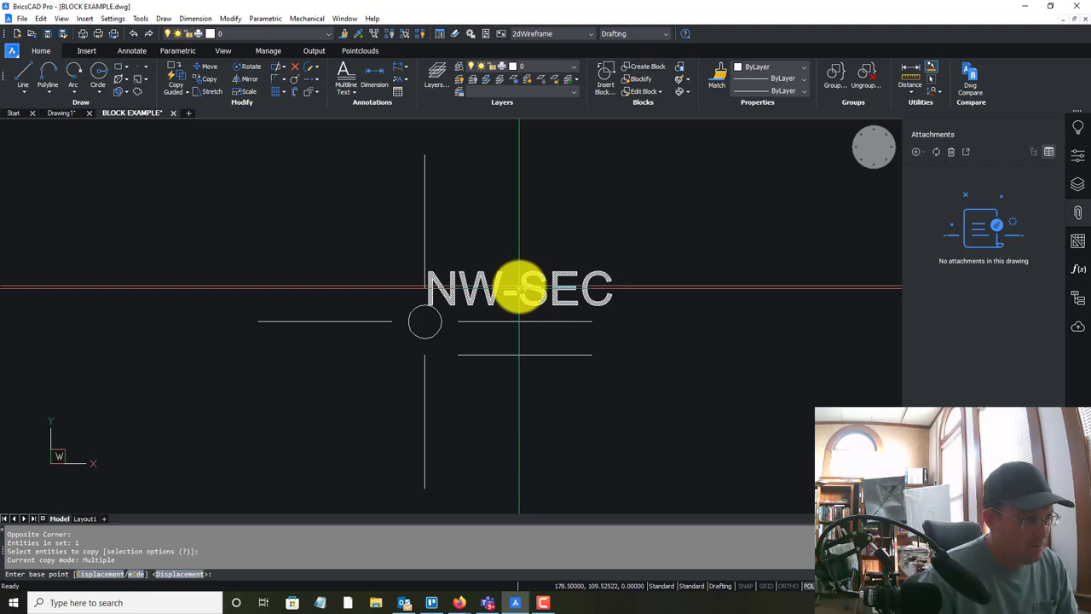
{"action": "left_click", "coordinate": [519, 290]}
{"action": "left_click", "coordinate": [526, 357]}
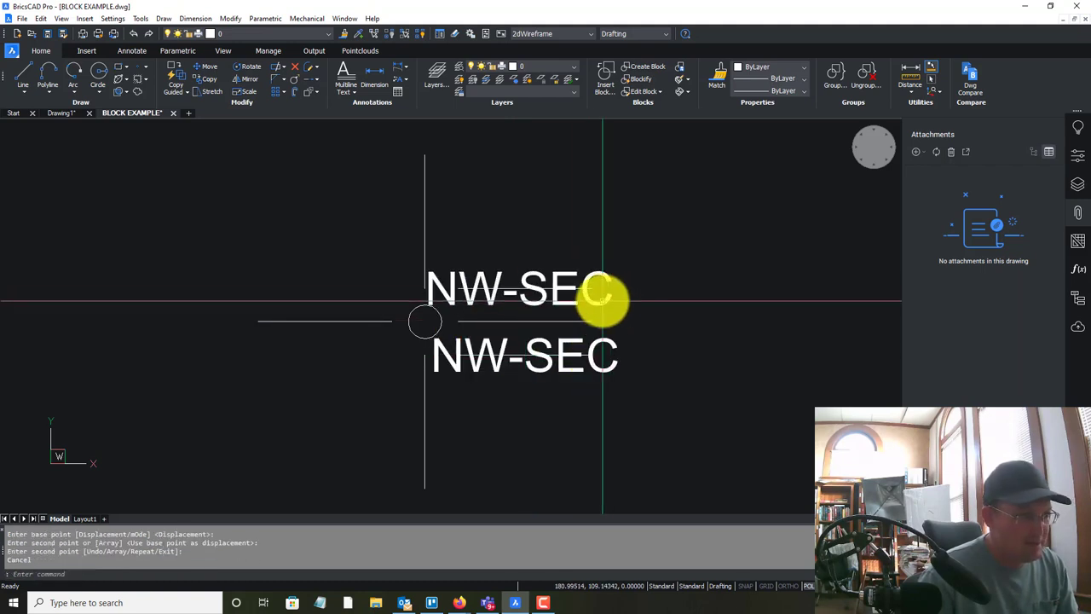
Show the properties of the NW-SEC attribute above the right arm and clear the selection
{"action": "key", "text": "Escape"}
{"action": "left_click", "coordinate": [1074, 157]}
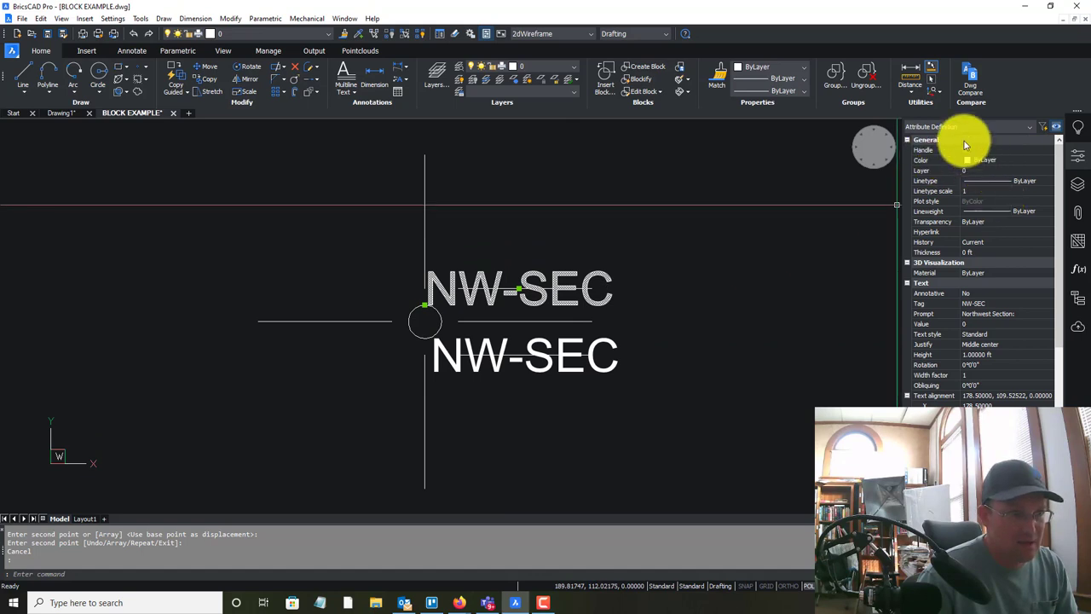
{"action": "middle_click_drag", "start_coordinate": [608, 380], "coordinate": [608, 346]}
{"action": "key", "text": "Escape"}
Redefine the attribute below the right arm with tag SE-SEC and prompt "Southeast Section Number:"
{"action": "double_click", "coordinate": [542, 324]}
{"action": "left_click", "coordinate": [559, 271]}
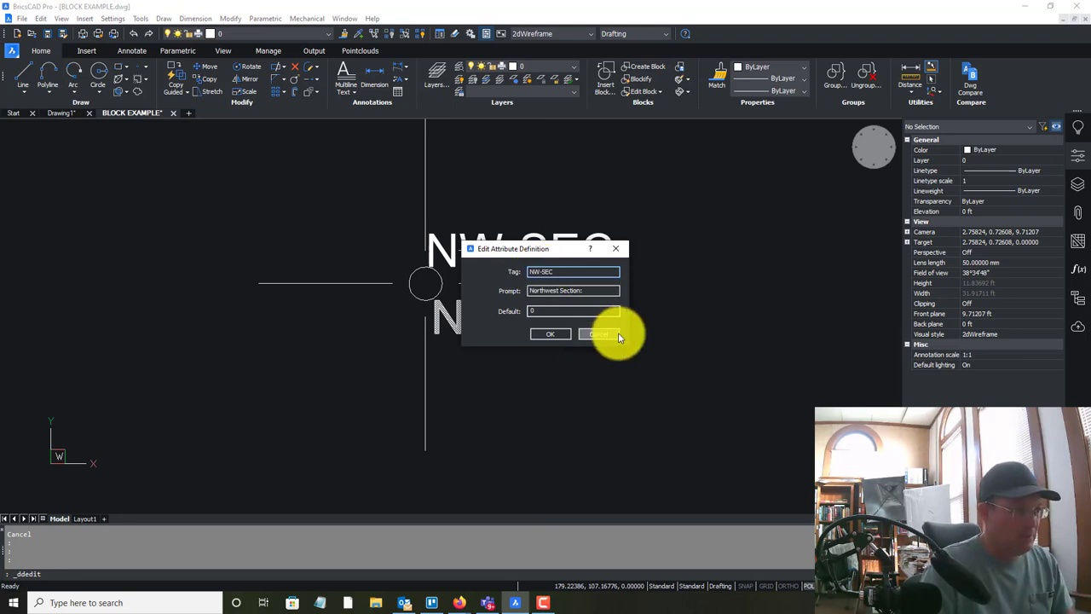
{"action": "key", "text": "Delete"}
{"action": "type", "text": "E"}
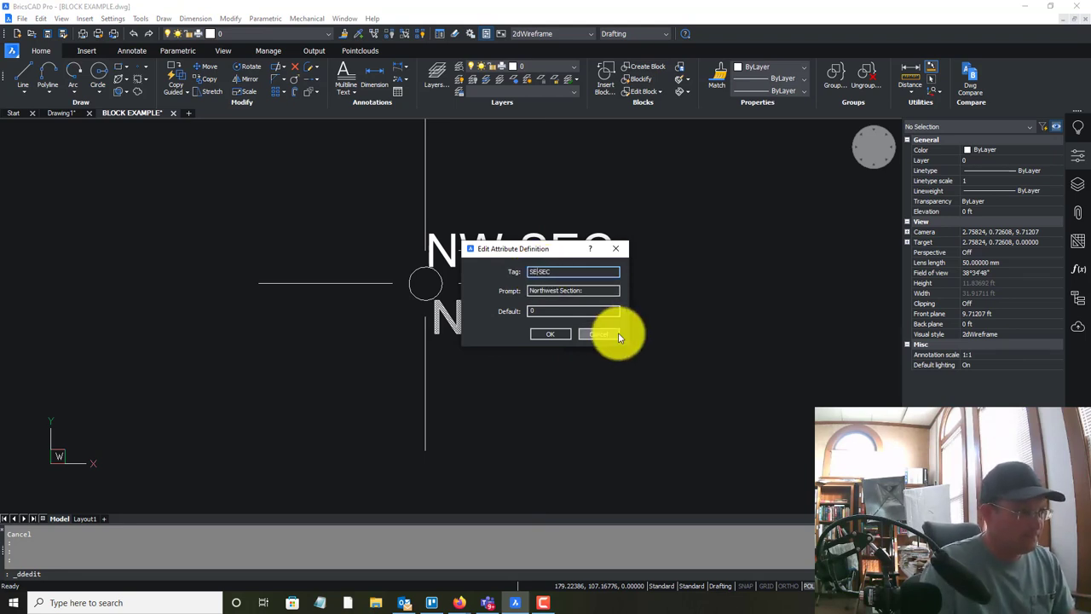
{"action": "double_click", "coordinate": [559, 291]}
{"action": "type", "text": "SOUTHSection:"}
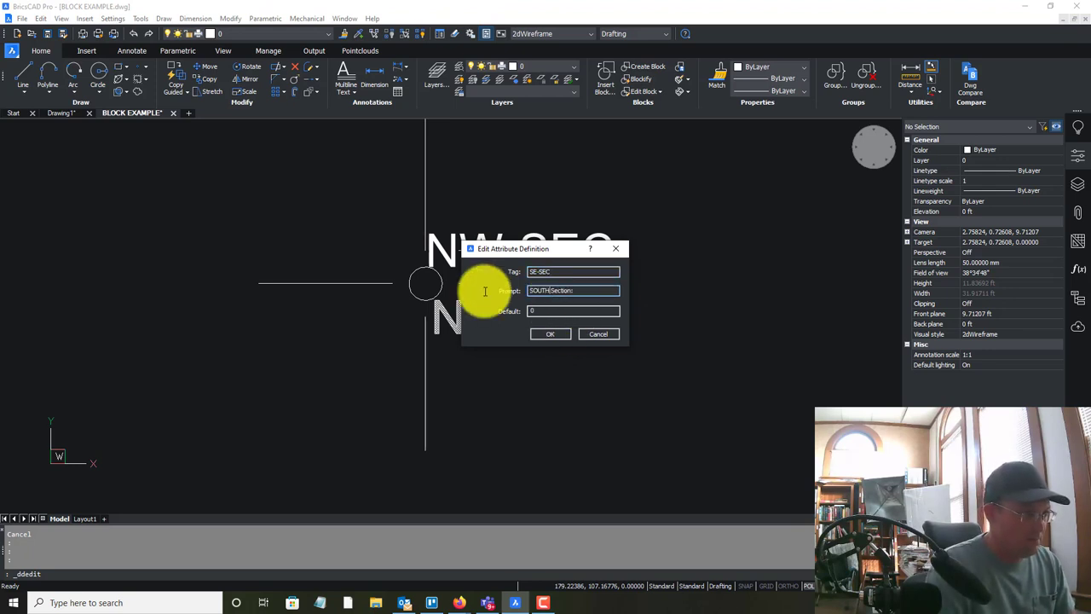
{"action": "type", "text": "theast"}
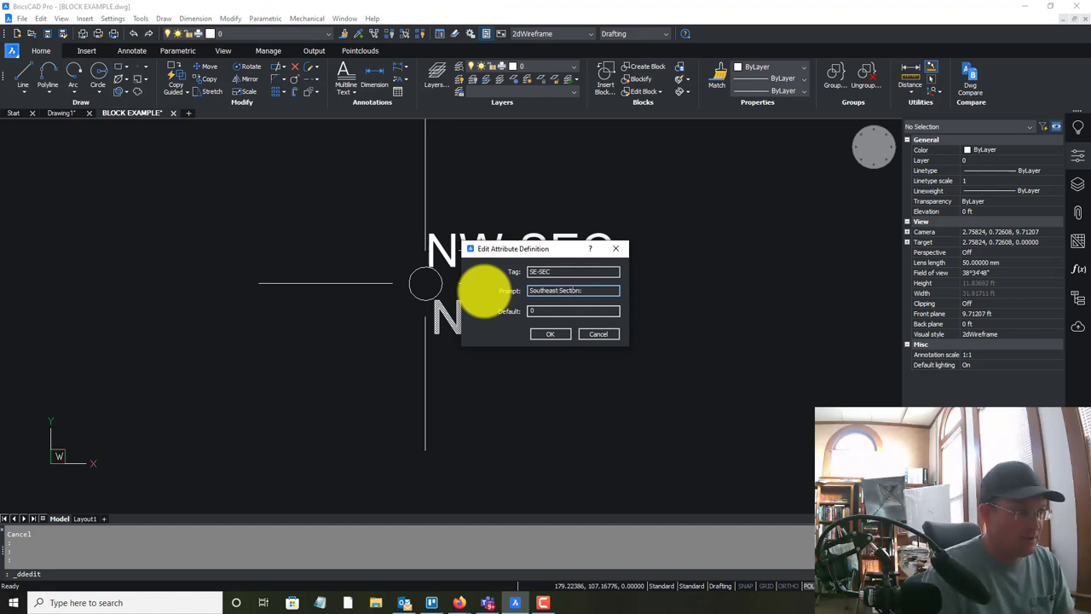
{"action": "key", "text": "BackSpace"}
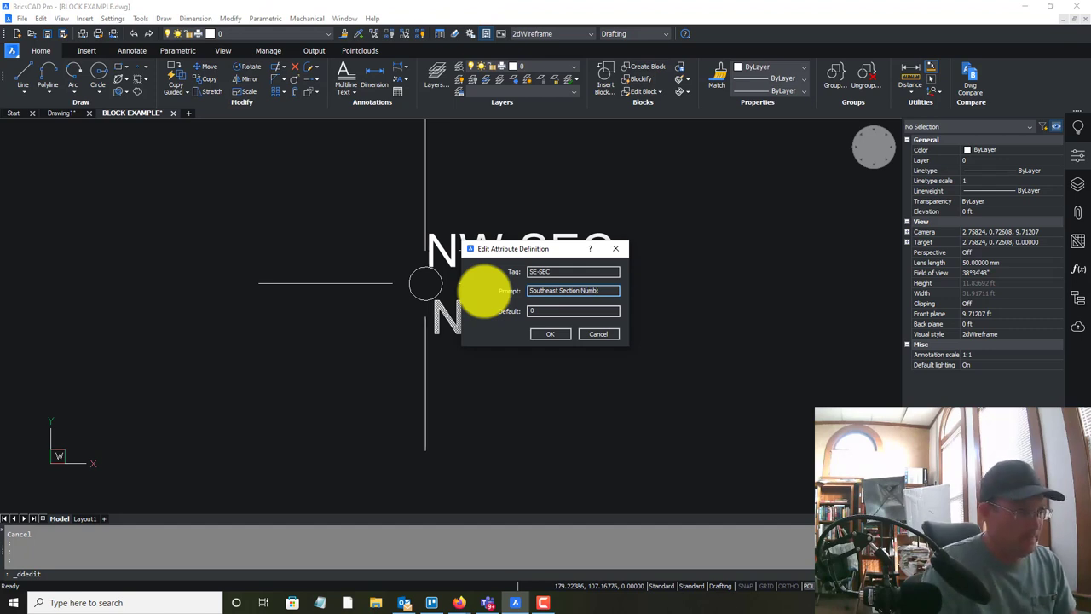
{"action": "left_click", "coordinate": [549, 333]}
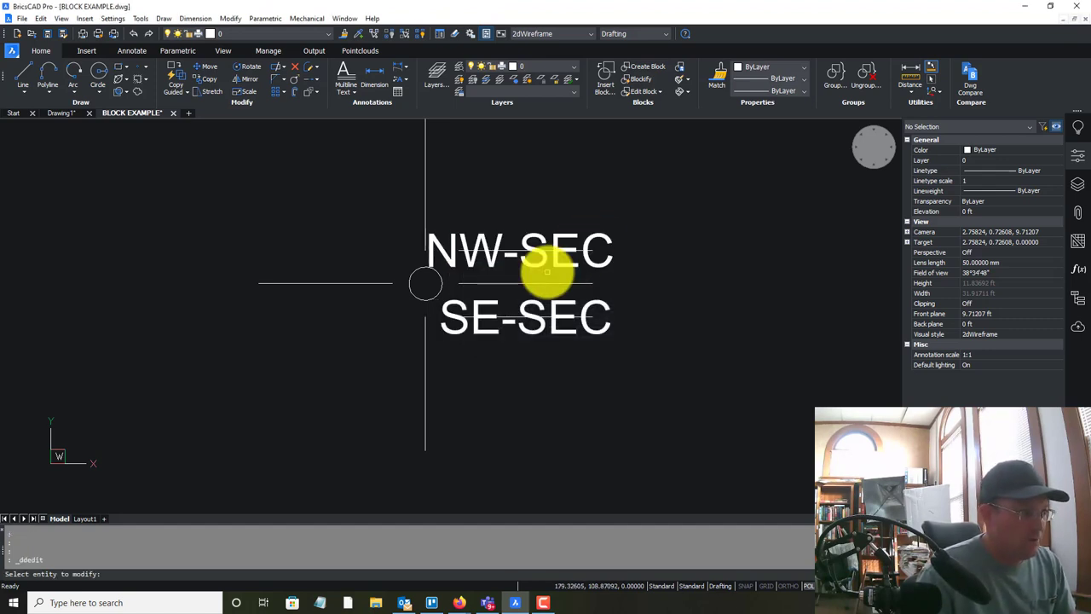
Redefine the attribute above the right arm with tag NE-SEC and prompt "Northeast Section Number:"
{"action": "left_click", "coordinate": [536, 269]}
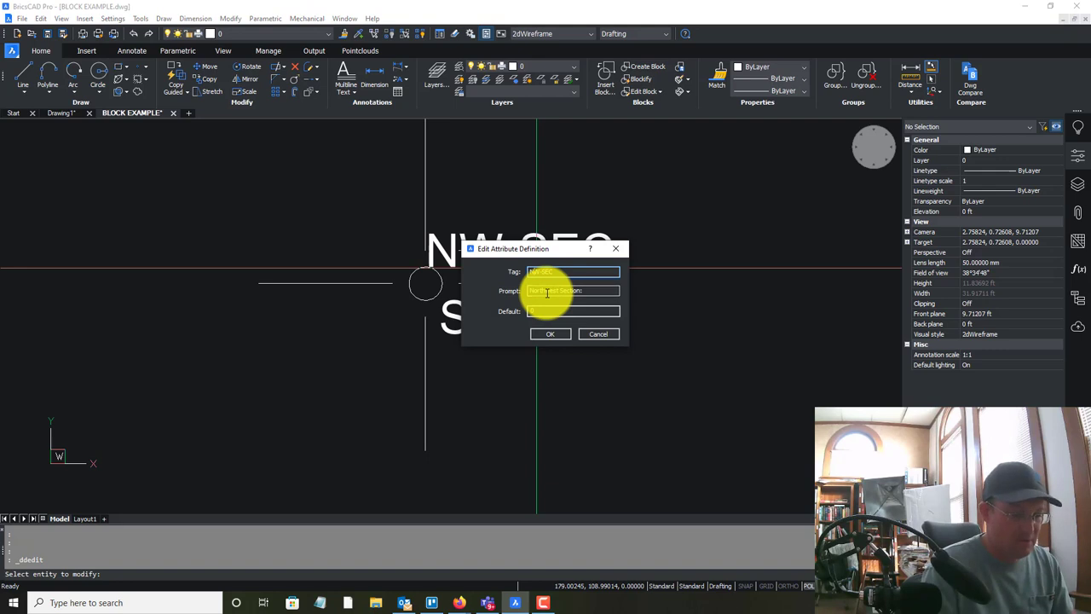
{"action": "key", "text": "Home"}
{"action": "key", "text": "Right"}
{"action": "key", "text": "Delete"}
{"action": "type", "text": "E"}
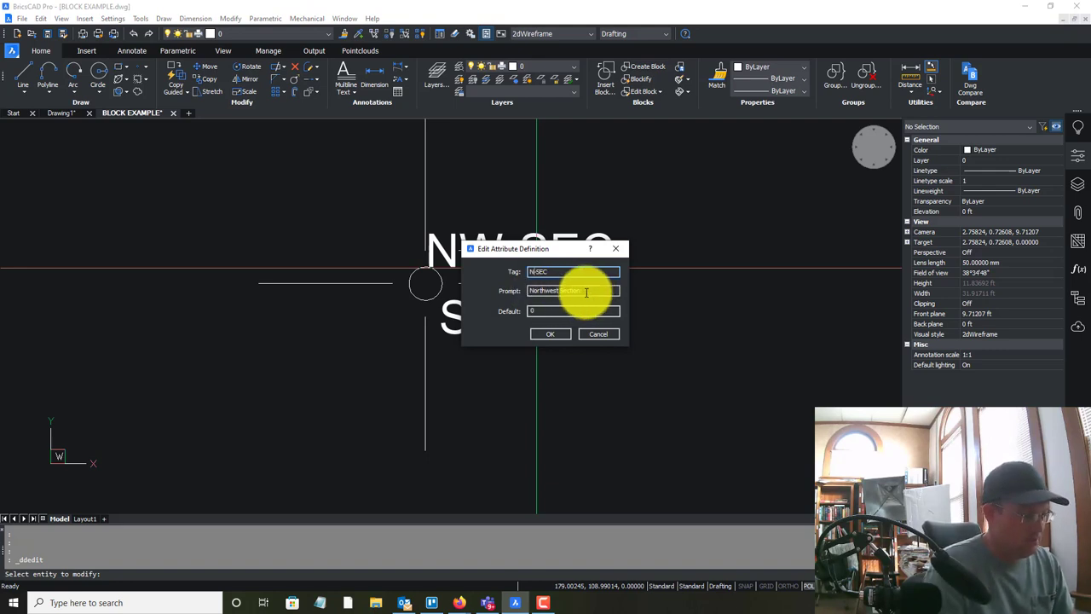
{"action": "left_click", "coordinate": [551, 292]}
{"action": "key", "text": "BackSpace"}
{"action": "key", "text": "BackSpace"}
{"action": "type", "text": "ea"}
{"action": "left_click", "coordinate": [582, 290]}
{"action": "key", "text": "BackSpace"}
{"action": "type", "text": "Number:"}
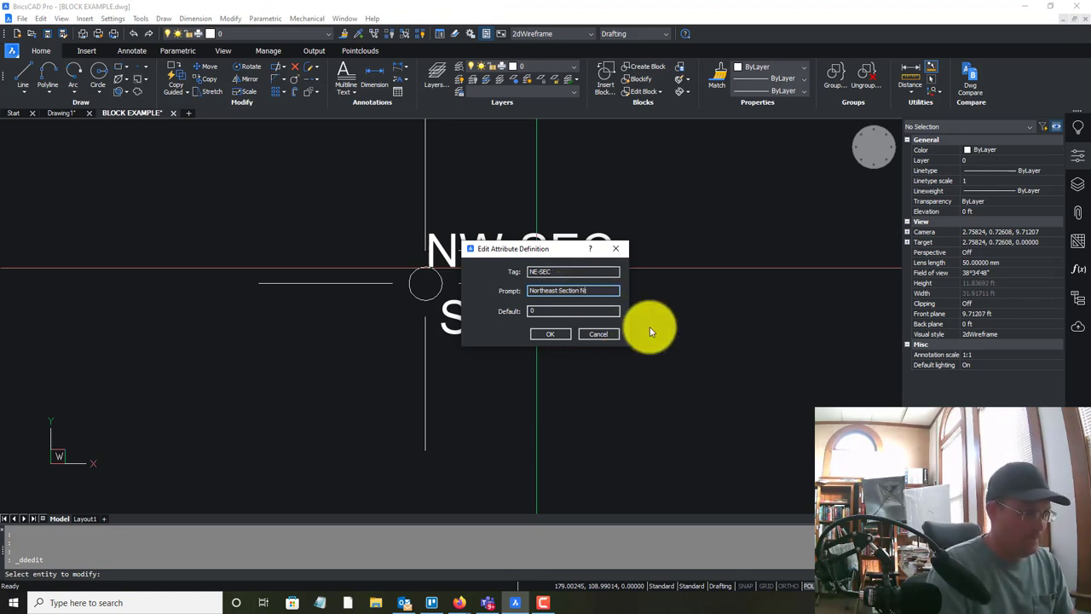
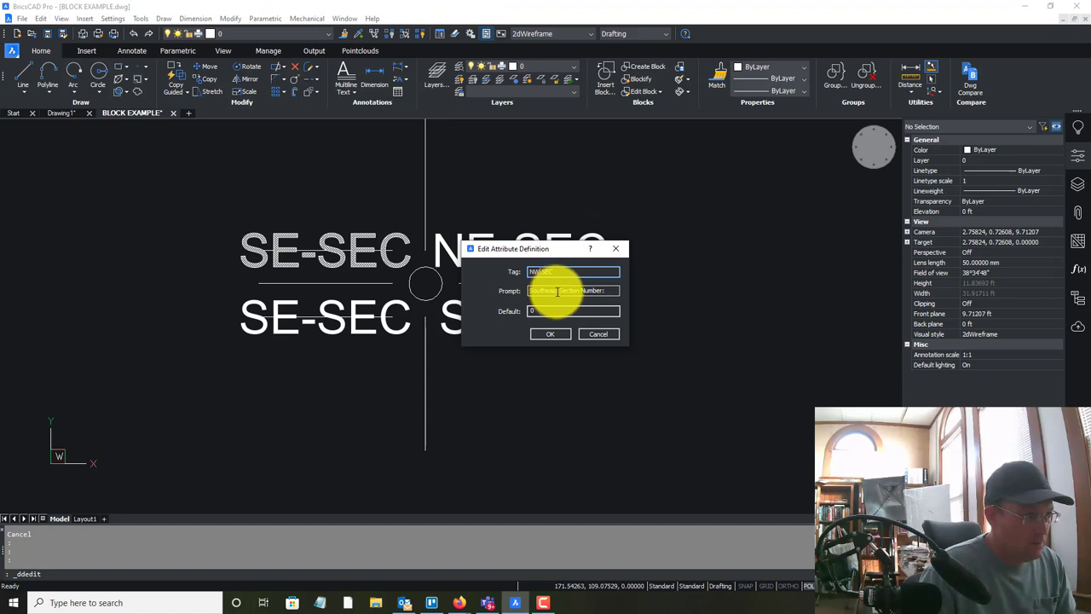
Change the prompt of the attribute above the left arm to "Northwest Section Number:"
{"action": "type", "text": "Northwest"}
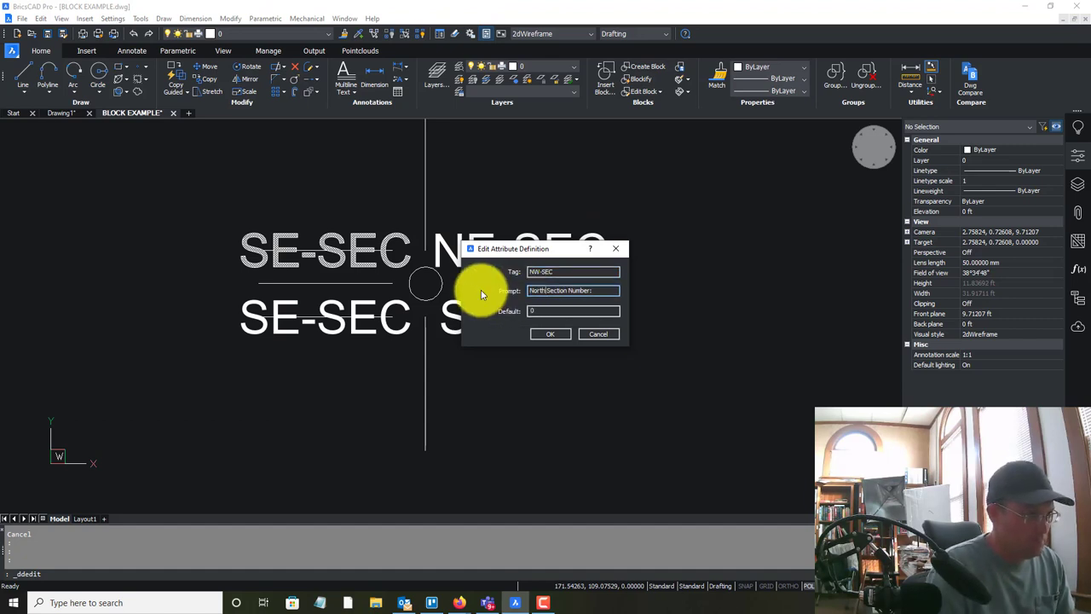
{"action": "left_click", "coordinate": [552, 334]}
Redefine the attribute below the left arm with tag SW-SEC and prompt "Southwest Section Number:"
{"action": "left_click", "coordinate": [373, 327]}
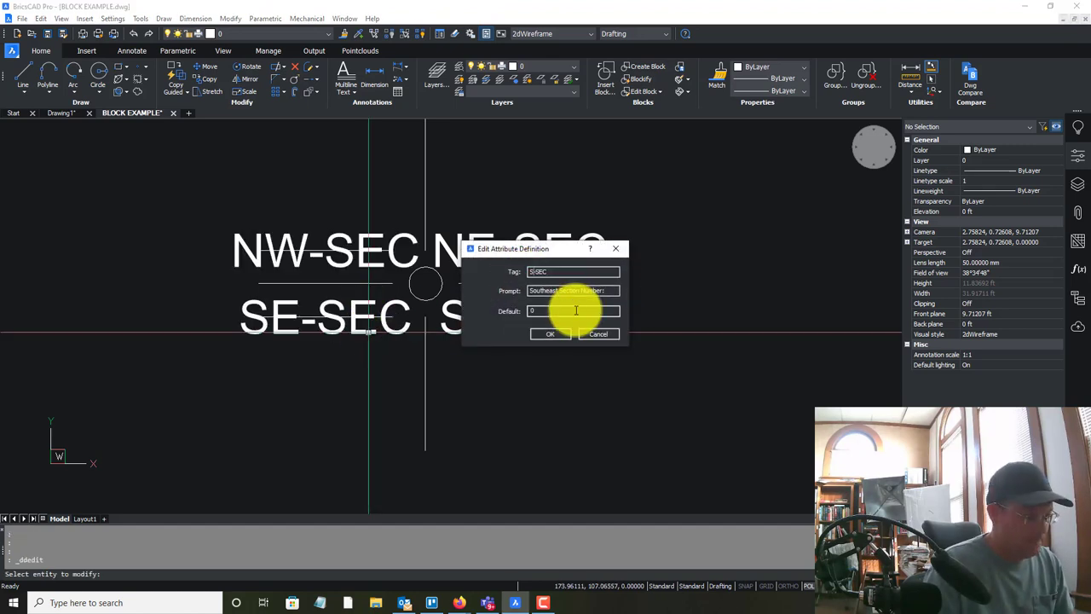
{"action": "type", "text": "W"}
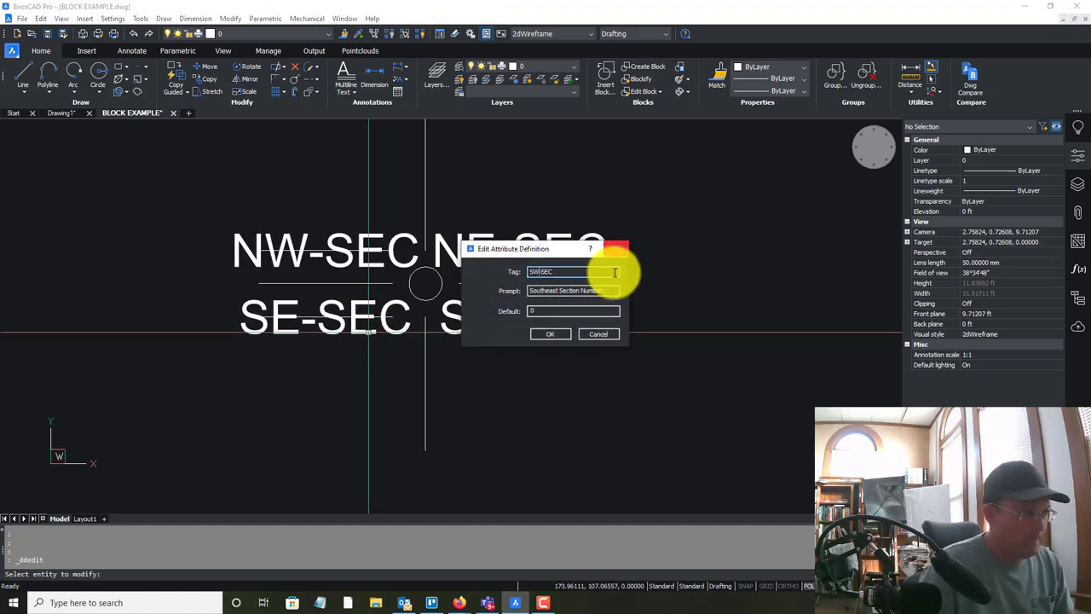
{"action": "key", "text": "BackSpace"}
{"action": "key", "text": "Delete"}
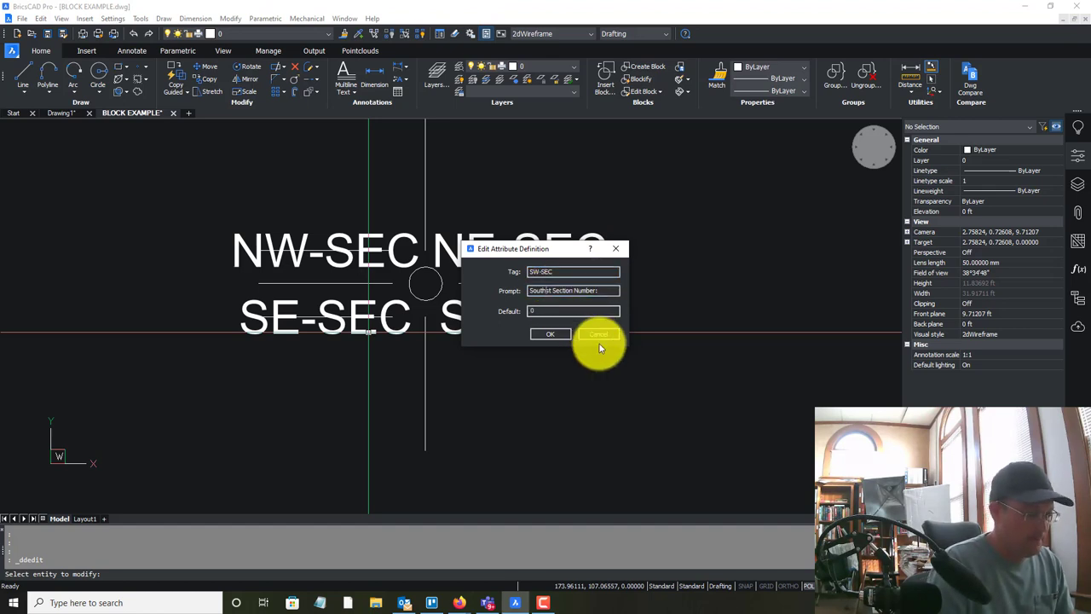
{"action": "type", "text": "WE"}
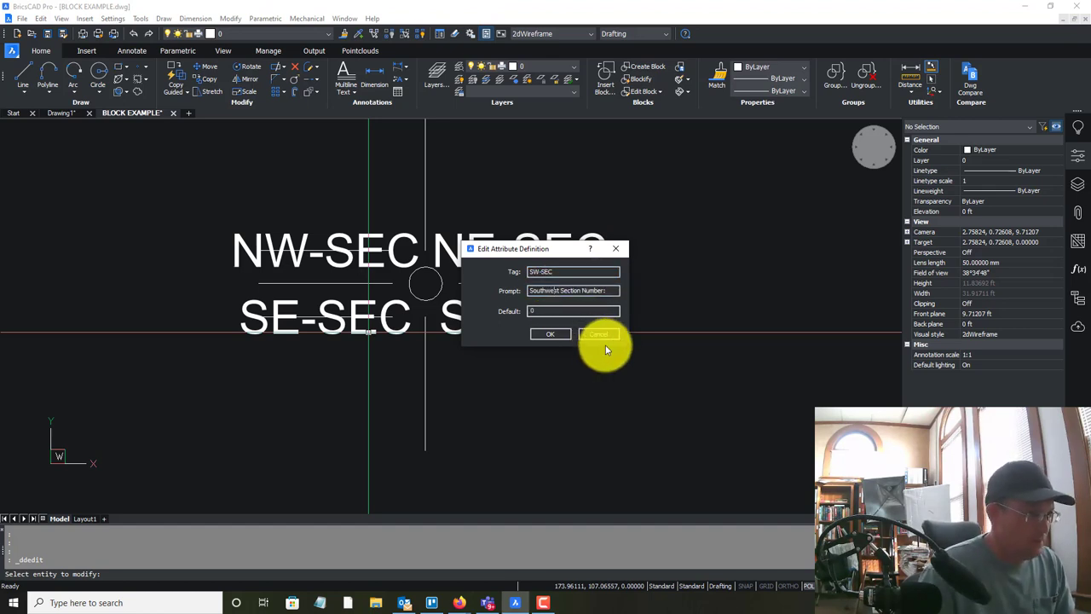
{"action": "left_click", "coordinate": [554, 333]}
{"action": "scroll", "coordinate": [518, 309], "scroll_direction": "up", "scroll_amount": 3}
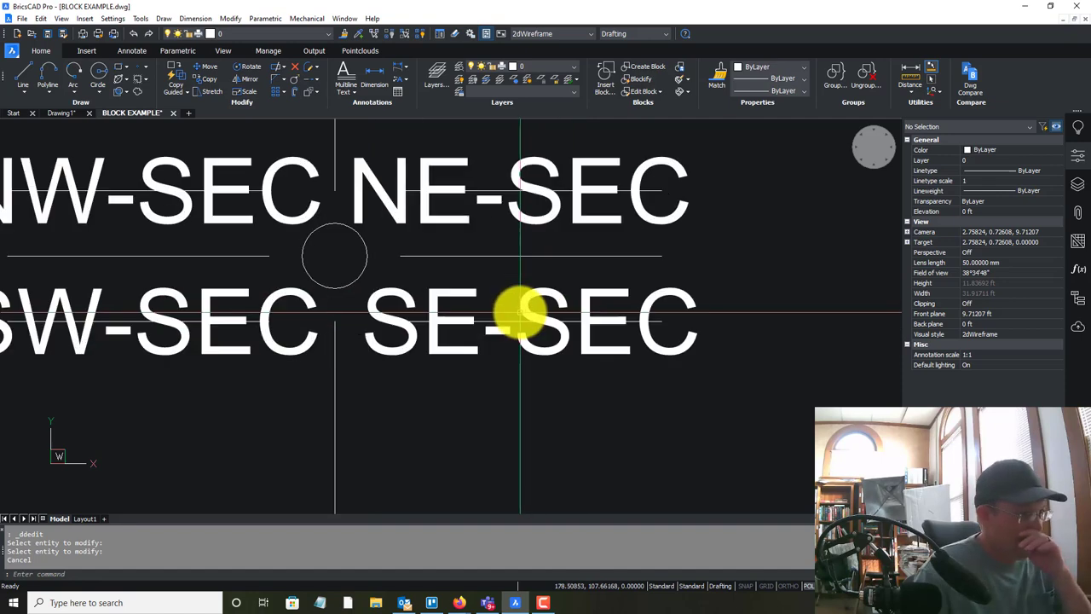
{"action": "key", "text": "Escape"}
Erase the four offset guide lines running through the section attributes
{"action": "left_click", "coordinate": [512, 322]}
{"action": "left_click", "coordinate": [481, 191]}
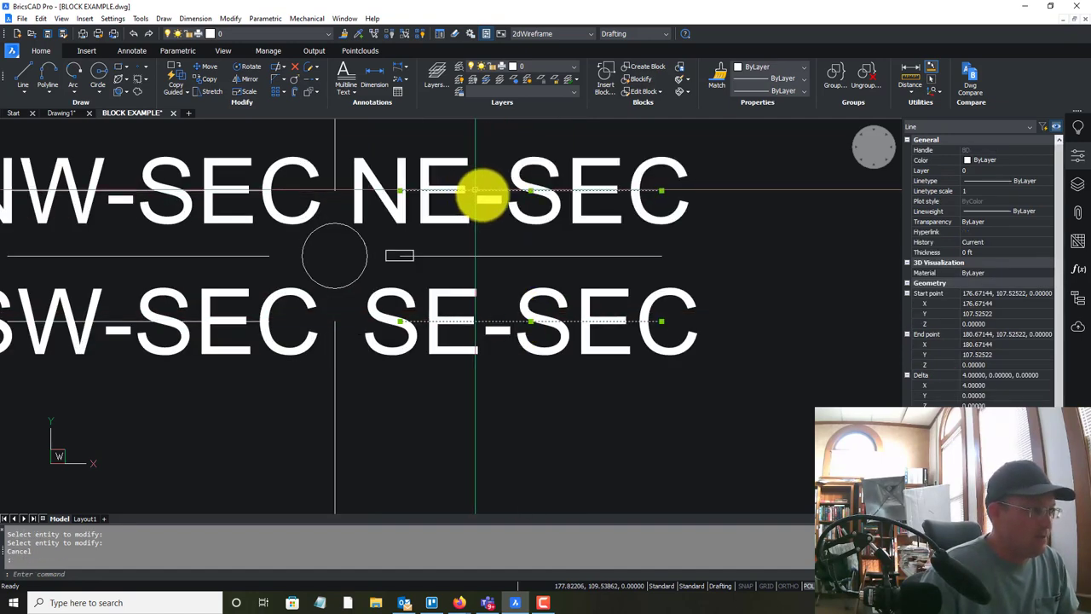
{"action": "scroll", "coordinate": [280, 268], "scroll_direction": "down", "scroll_amount": 2}
{"action": "scroll", "coordinate": [304, 253], "scroll_direction": "up", "scroll_amount": 1}
{"action": "left_click", "coordinate": [303, 255]}
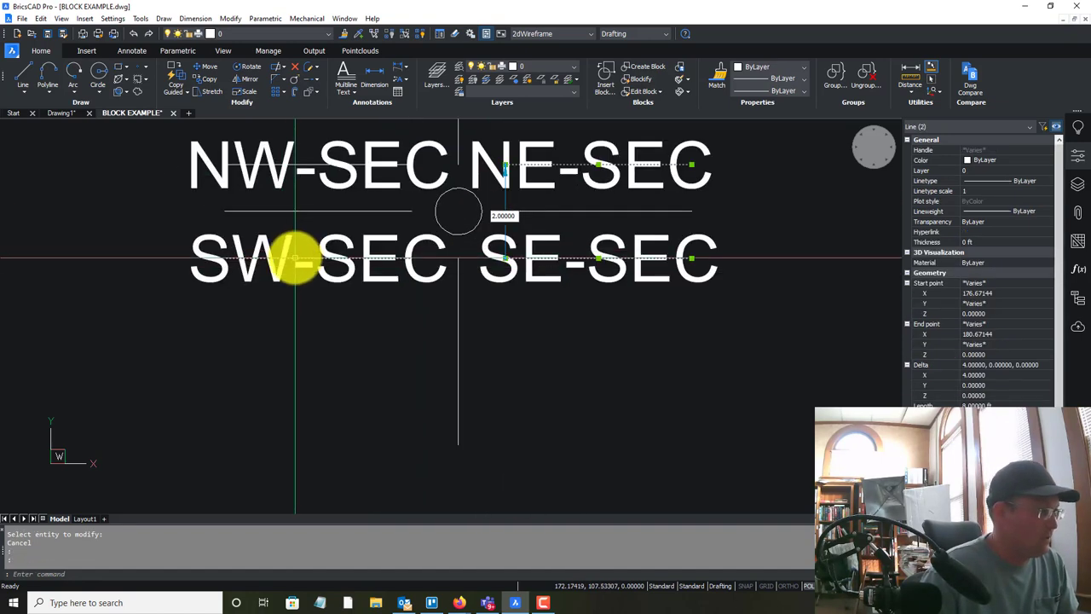
{"action": "left_click", "coordinate": [298, 163]}
{"action": "key", "text": "Delete"}
Open the drawing's text styles with the STYLE command and create a new text style
{"action": "scroll", "coordinate": [588, 250], "scroll_direction": "down", "scroll_amount": 2}
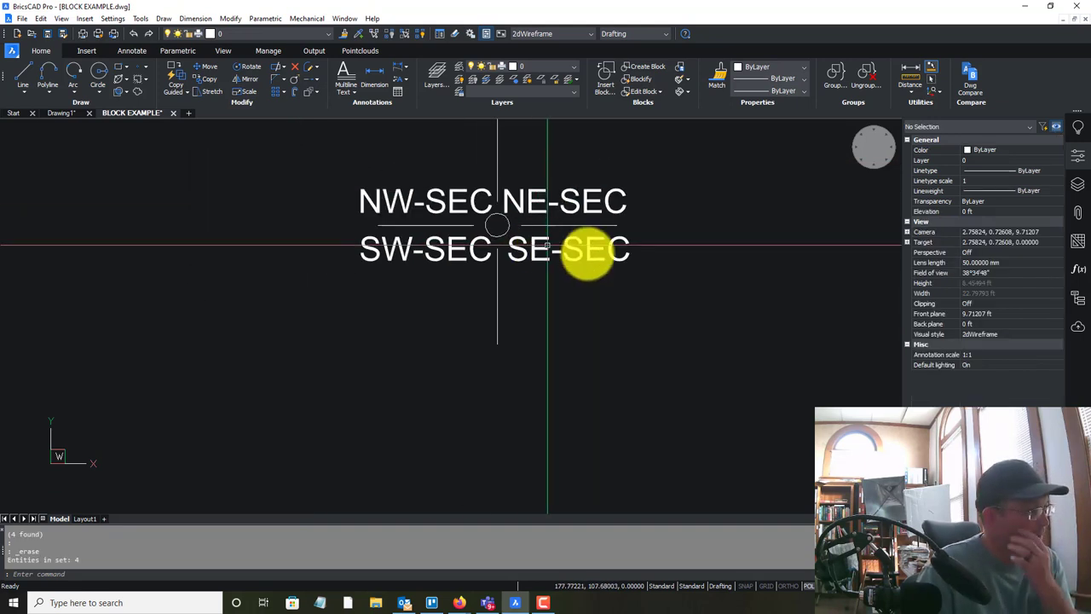
{"action": "middle_click_drag", "start_coordinate": [589, 250], "coordinate": [548, 336]}
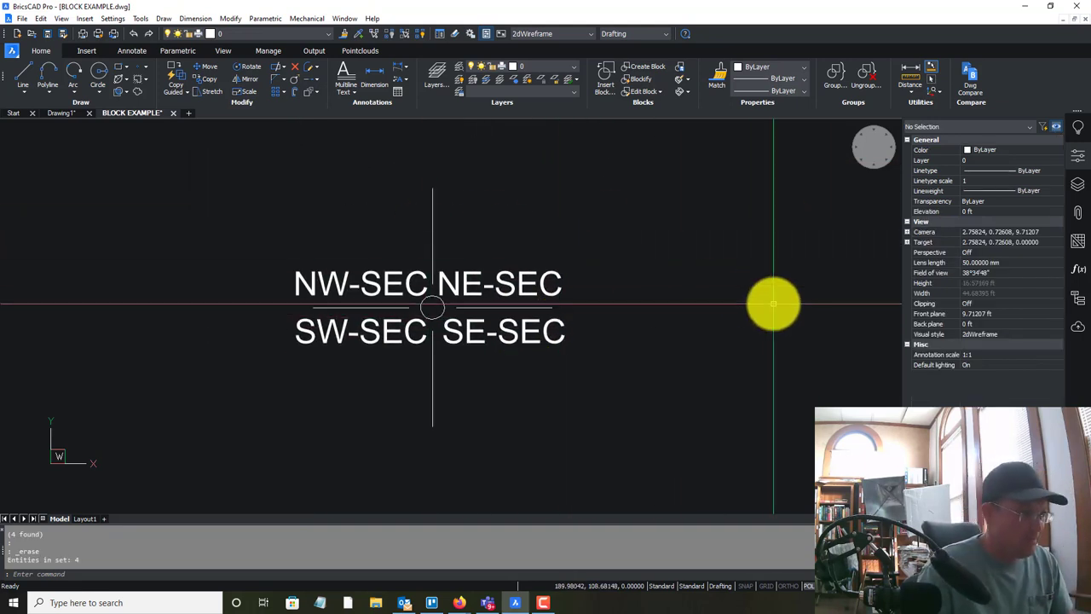
{"action": "key", "text": "Return"}
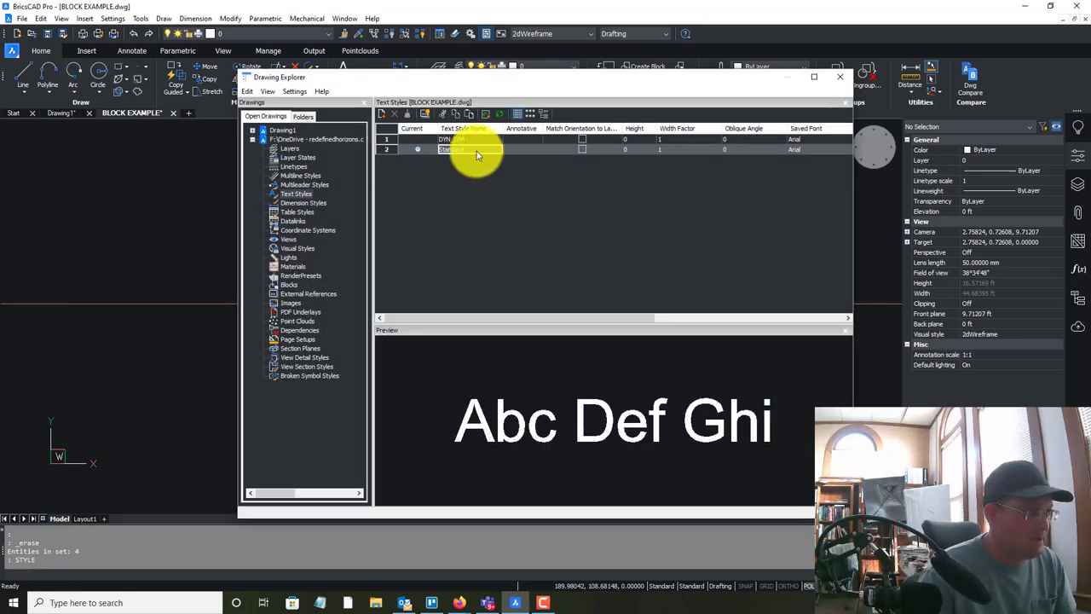
{"action": "left_click", "coordinate": [476, 150]}
{"action": "left_click", "coordinate": [606, 300]}
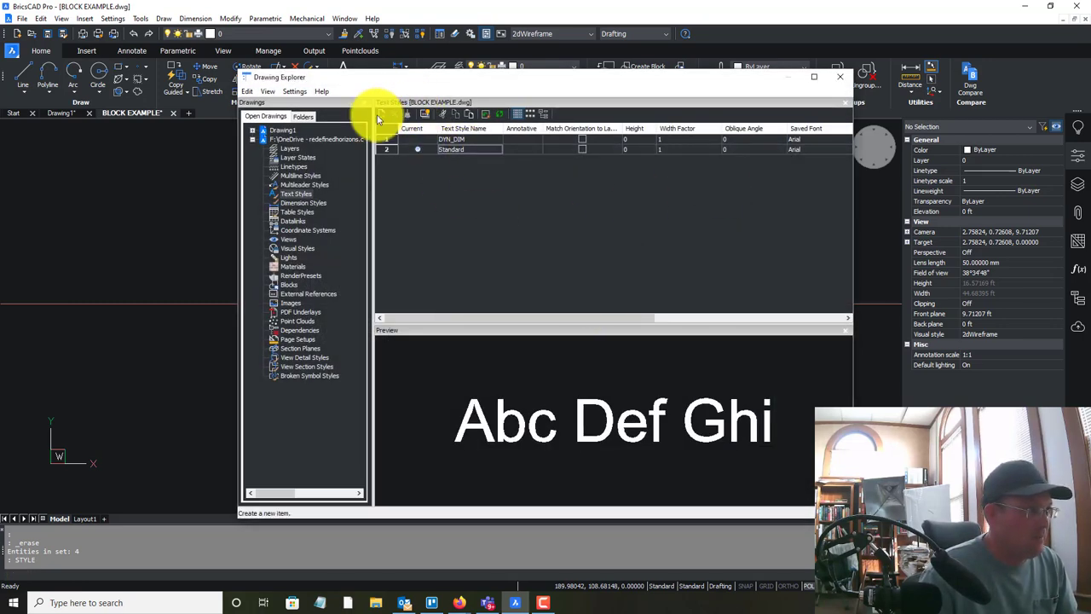
{"action": "left_click", "coordinate": [380, 114]}
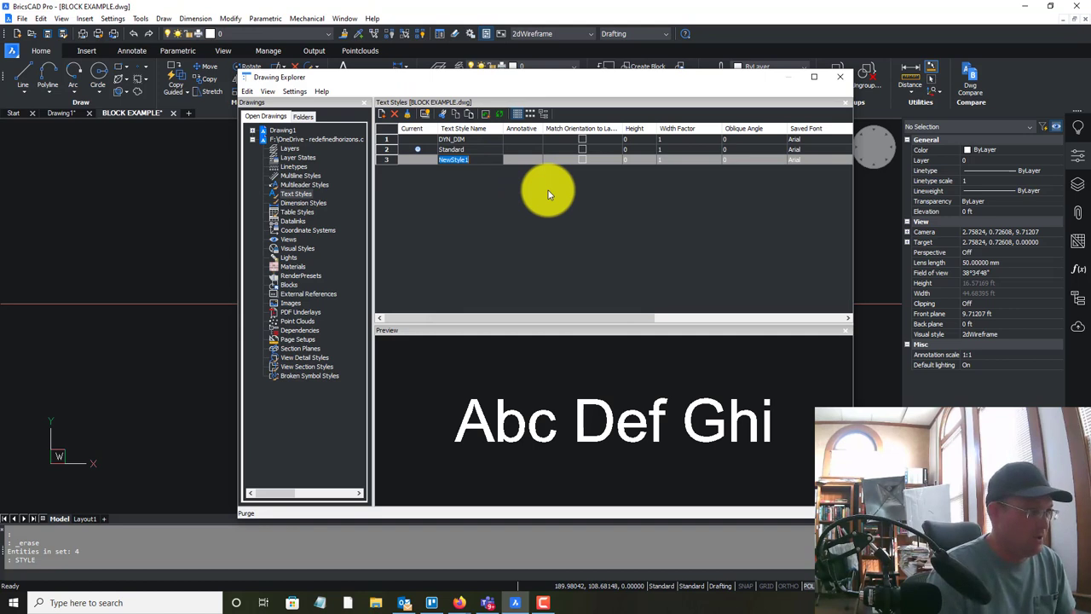
{"action": "type", "text": "SECT"}
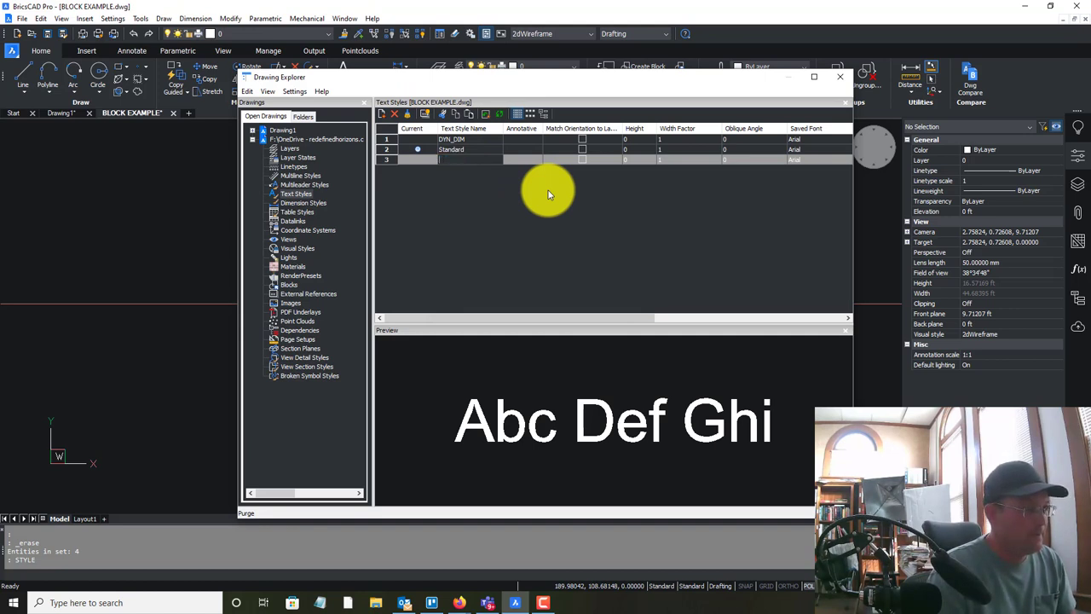
{"action": "type", "text": "IO"}
{"action": "key", "text": "BackSpace"}
{"action": "key", "text": "BackSpace"}
{"action": "key", "text": "BackSpace"}
{"action": "key", "text": "BackSpace"}
{"action": "key", "text": "BackSpace"}
{"action": "key", "text": "BackSpace"}
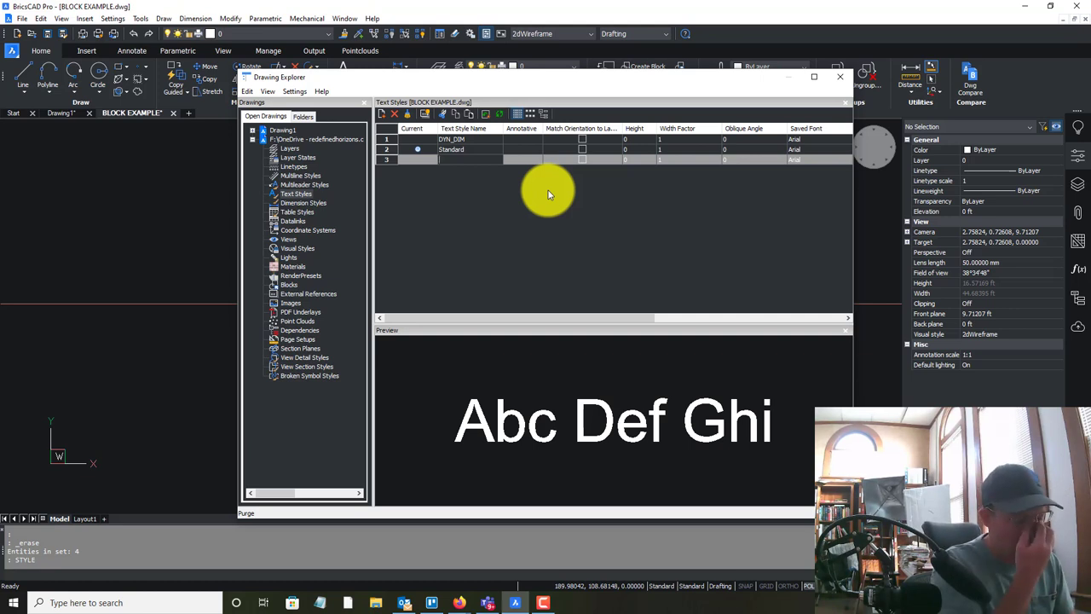
Name the new text style "Lolindra Outline"
{"action": "type", "text": "L"}
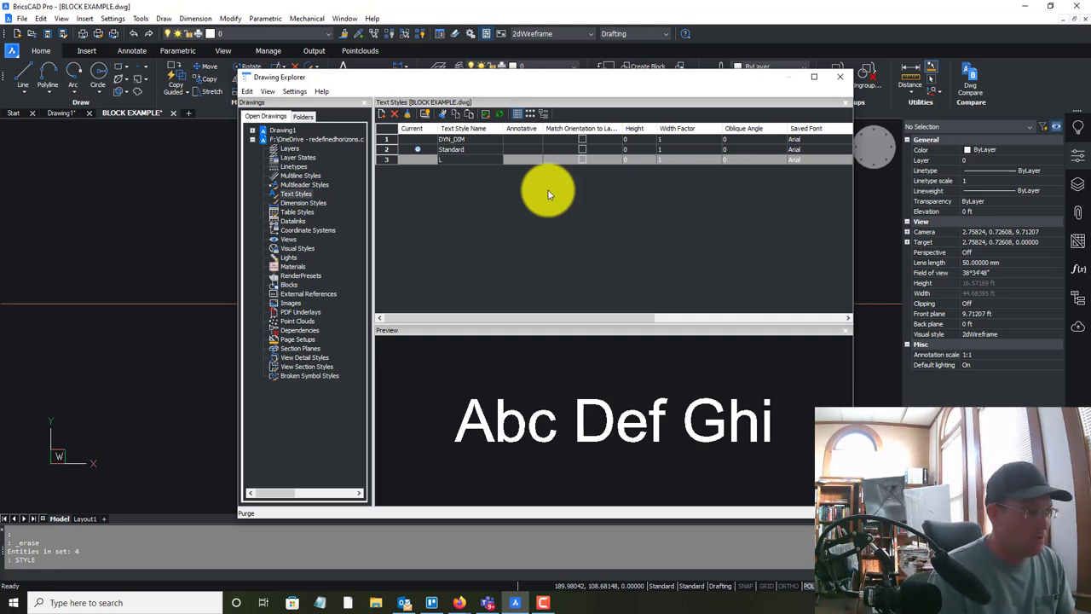
{"action": "type", "text": "O"}
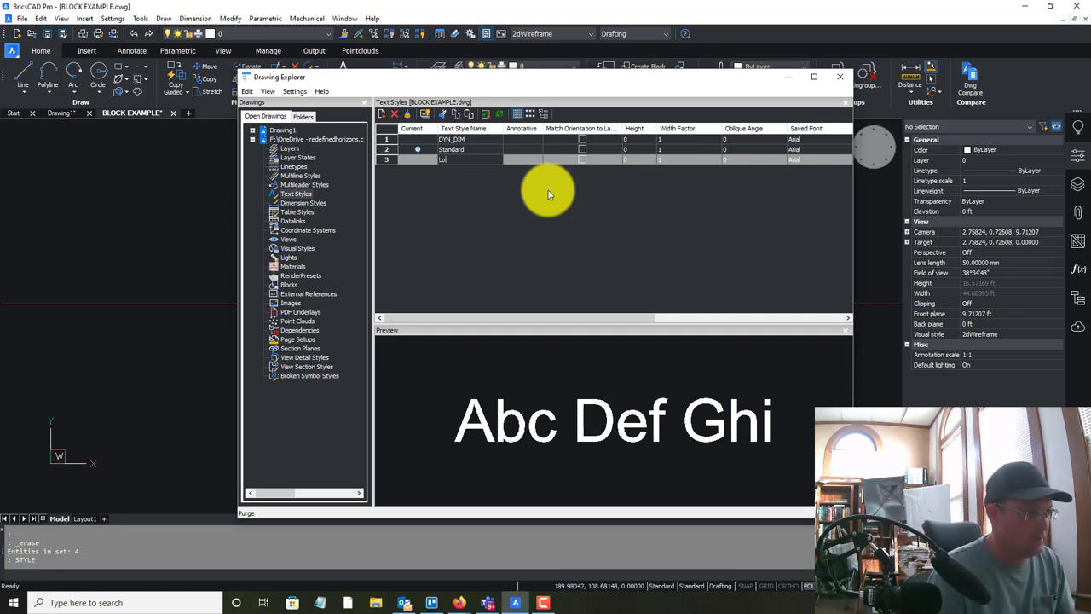
{"action": "type", "text": "lindra o"}
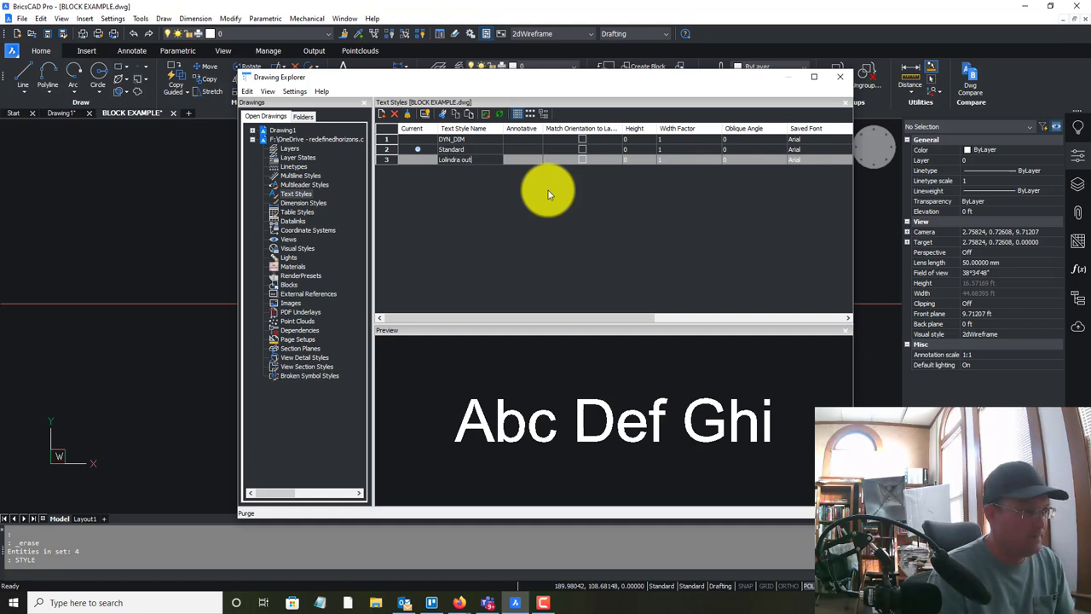
{"action": "type", "text": "UTLINE"}
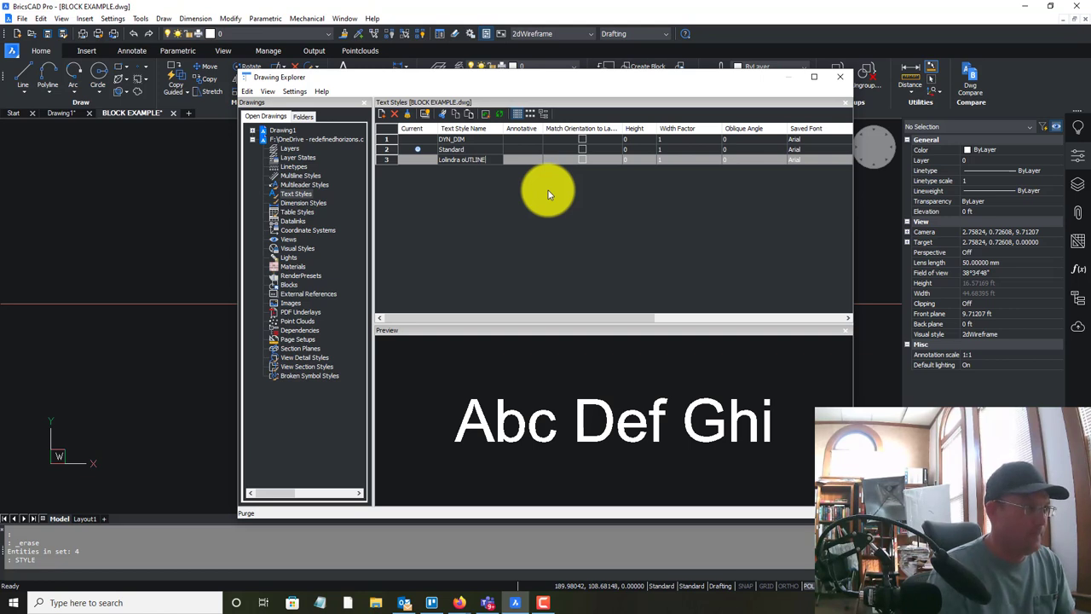
{"action": "key", "text": "BackSpace"}
{"action": "key", "text": "BackSpace"}
{"action": "key", "text": "BackSpace"}
{"action": "key", "text": "BackSpace"}
{"action": "key", "text": "BackSpace"}
{"action": "type", "text": "Ou"}
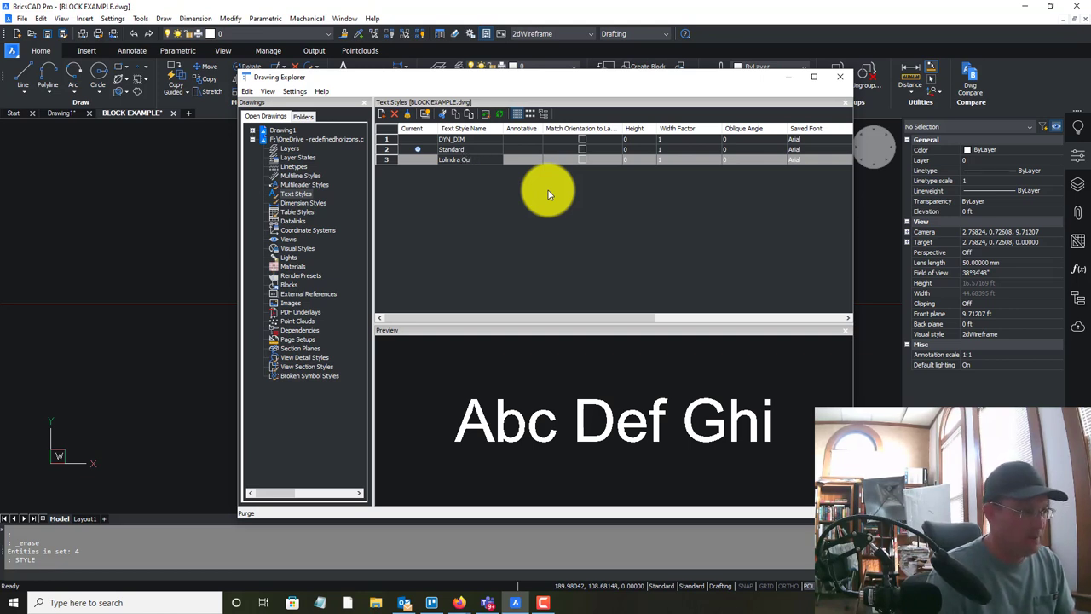
{"action": "type", "text": "tline"}
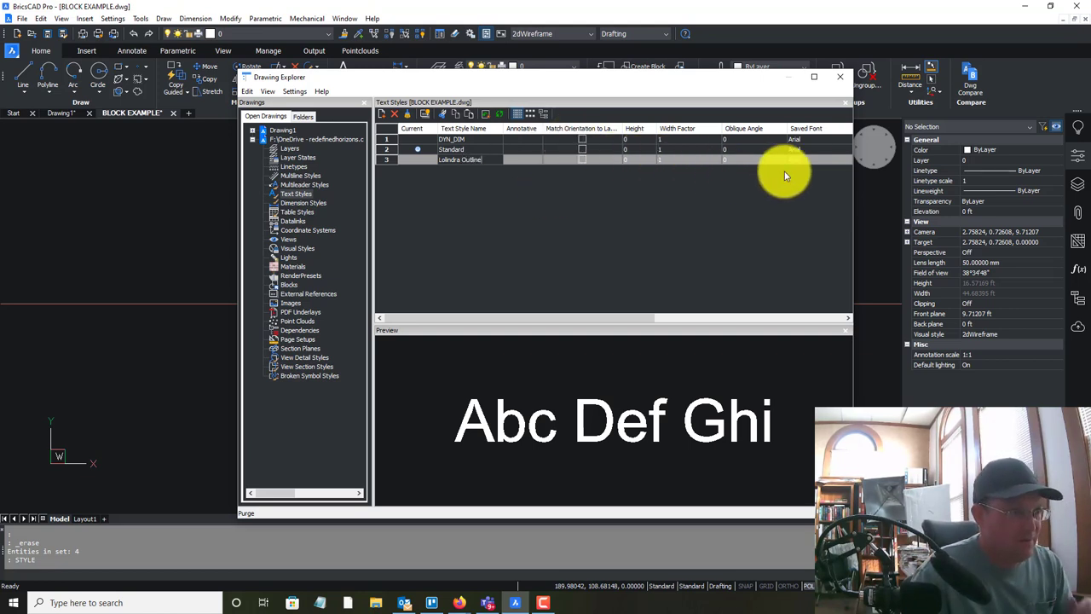
Set the font of the new Lolindra Outline text style to Londrina Outline
{"action": "left_click", "coordinate": [804, 160]}
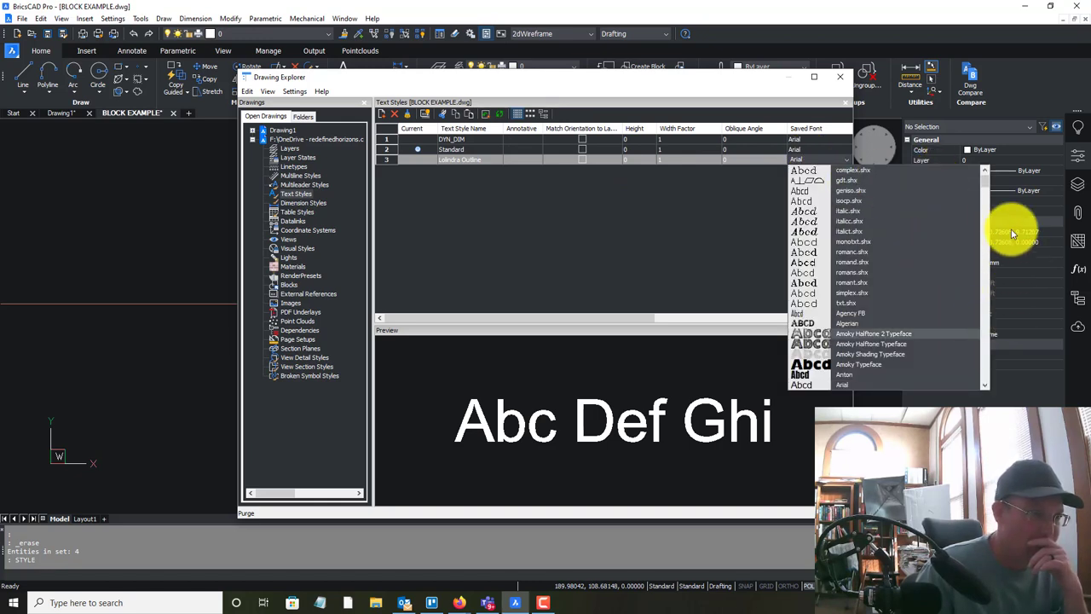
{"action": "left_click_drag", "start_coordinate": [987, 170], "coordinate": [998, 280]}
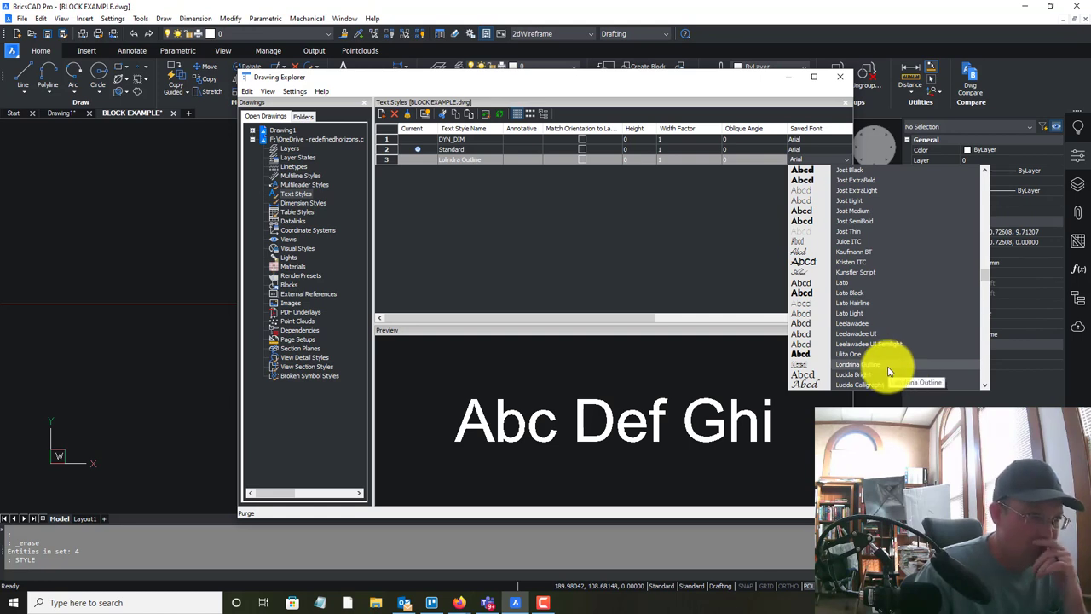
{"action": "left_click", "coordinate": [860, 364]}
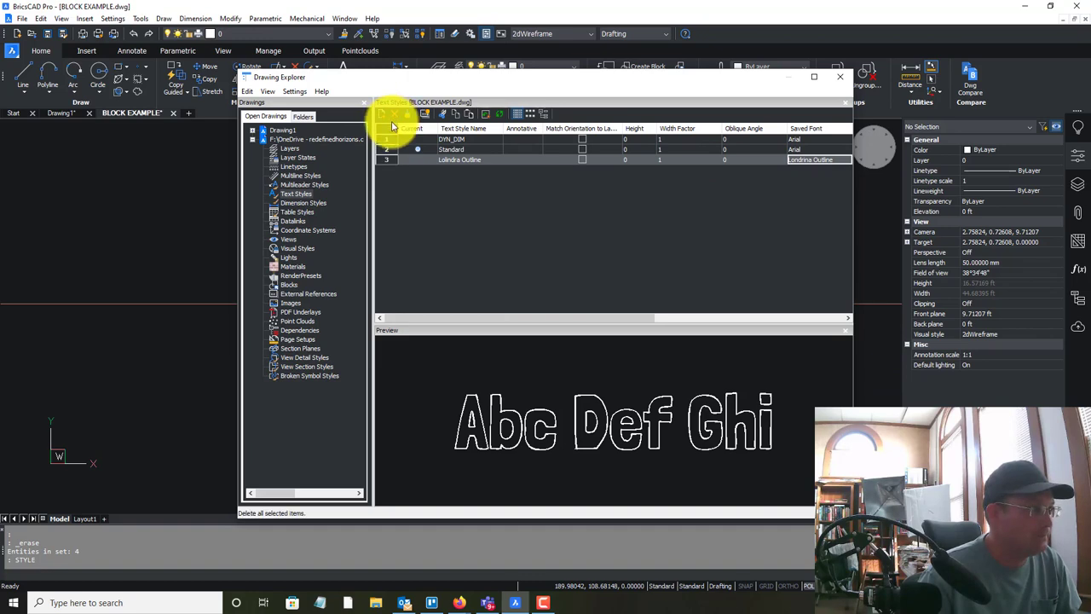
Apply the Lolindra Outline text style to all four section attribute definitions around the crosshair
{"action": "left_click", "coordinate": [835, 81]}
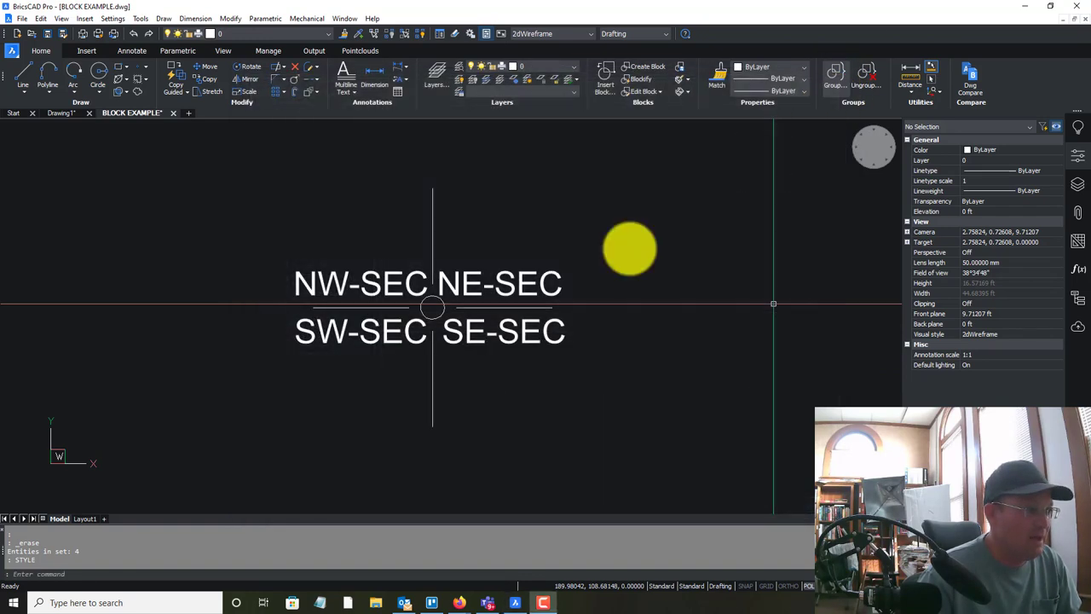
{"action": "left_click", "coordinate": [519, 333]}
{"action": "left_click", "coordinate": [439, 285]}
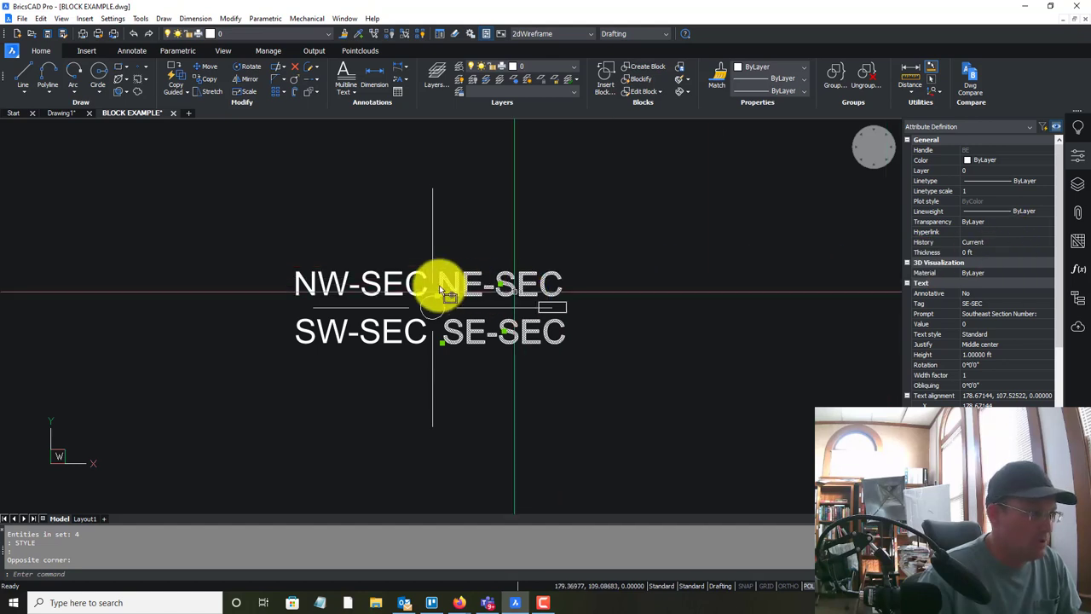
{"action": "left_click", "coordinate": [286, 282]}
{"action": "left_click", "coordinate": [323, 333]}
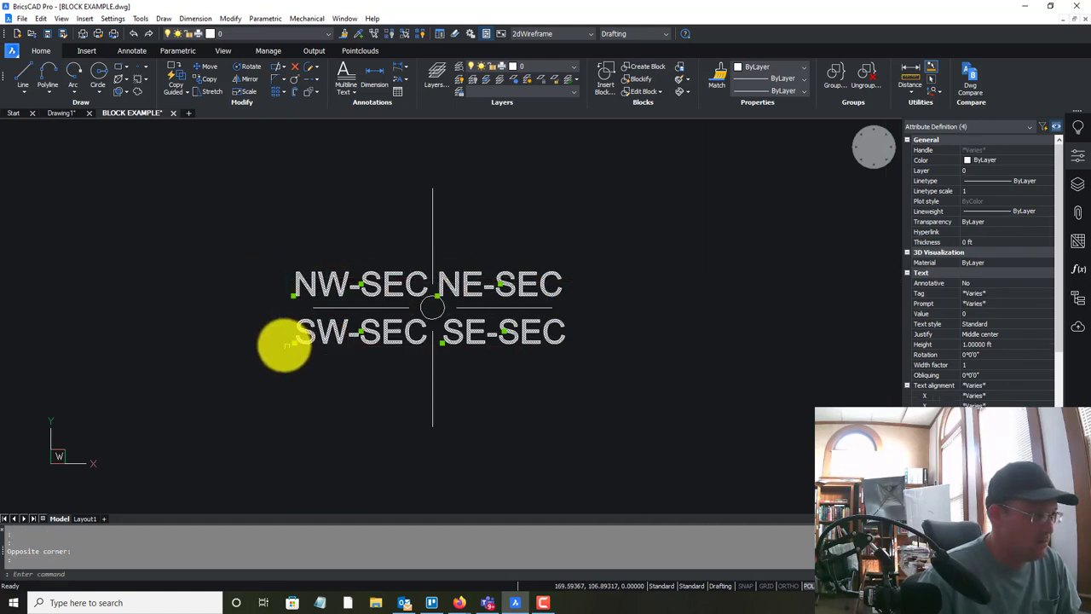
{"action": "left_click", "coordinate": [1039, 324]}
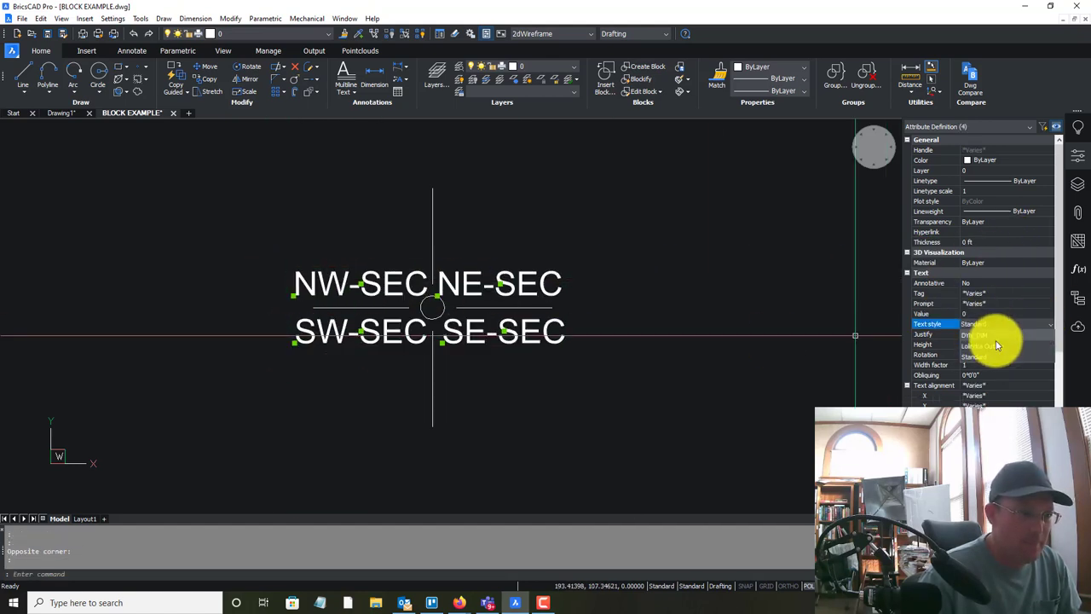
{"action": "left_click", "coordinate": [985, 346]}
{"action": "key", "text": "Escape"}
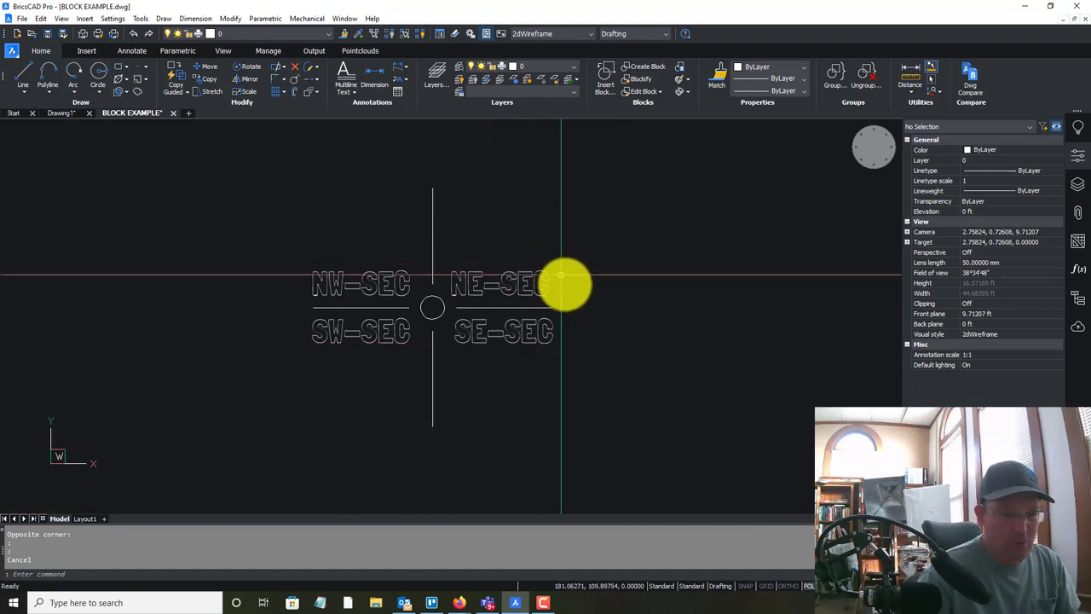
Create two new layers named SURVEY-BOUNDARY-TEXT and SURVEY-BOUNDARY-SYMBOL-SECTION-CORNER
{"action": "mouse_move", "coordinate": [409, 324]}
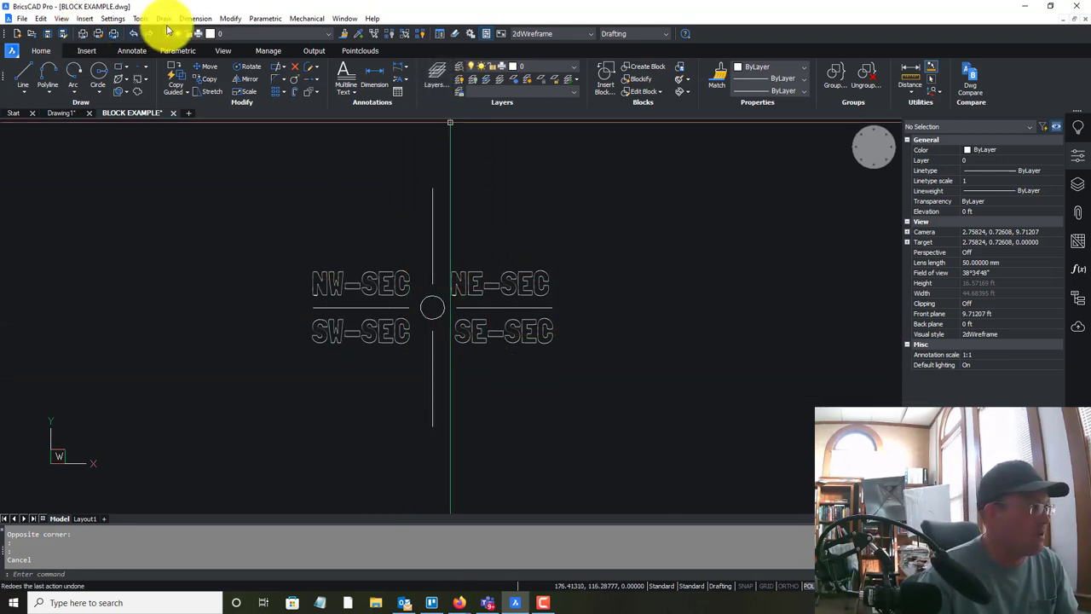
{"action": "left_click", "coordinate": [140, 18]}
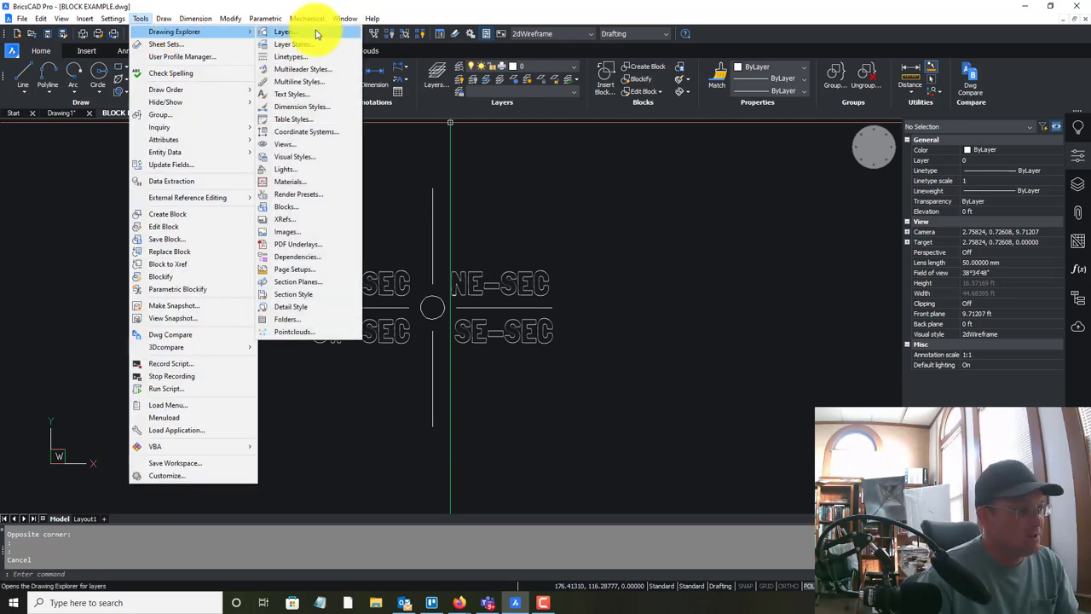
{"action": "left_click", "coordinate": [432, 120]}
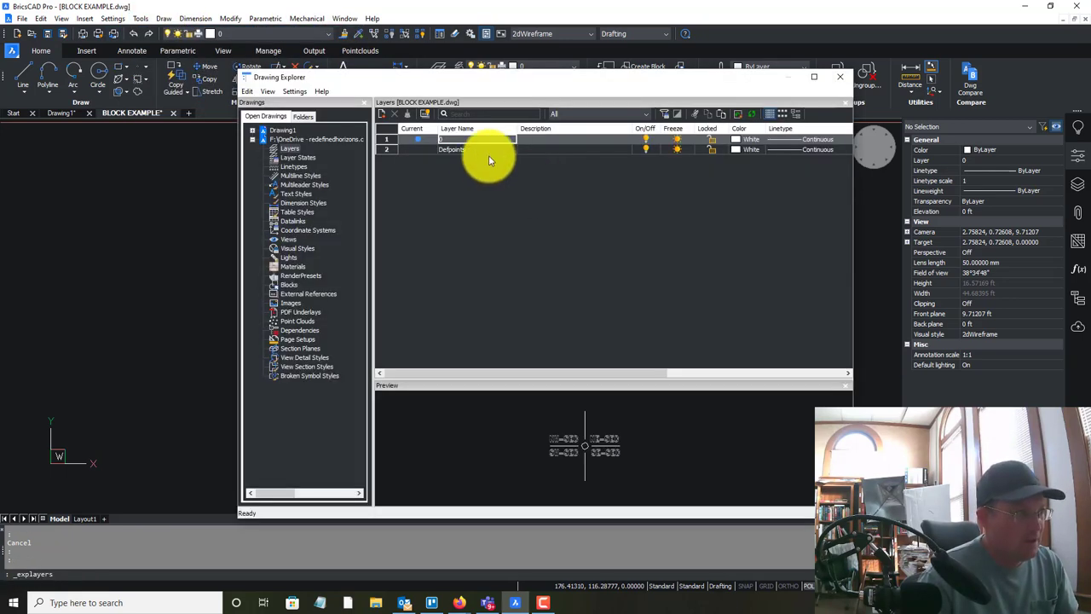
{"action": "left_click", "coordinate": [475, 150]}
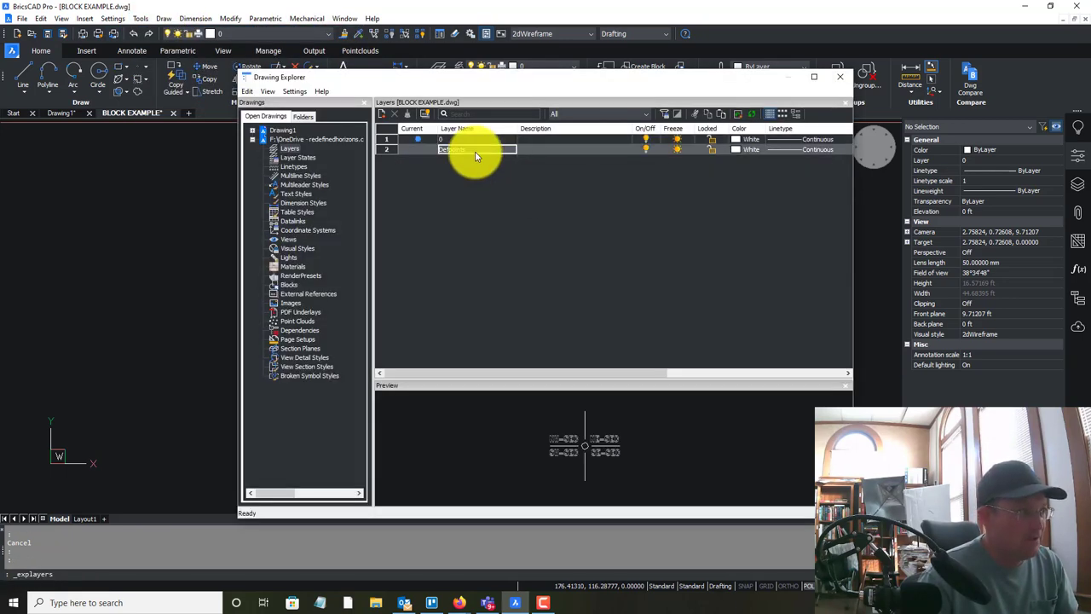
{"action": "left_click", "coordinate": [379, 117]}
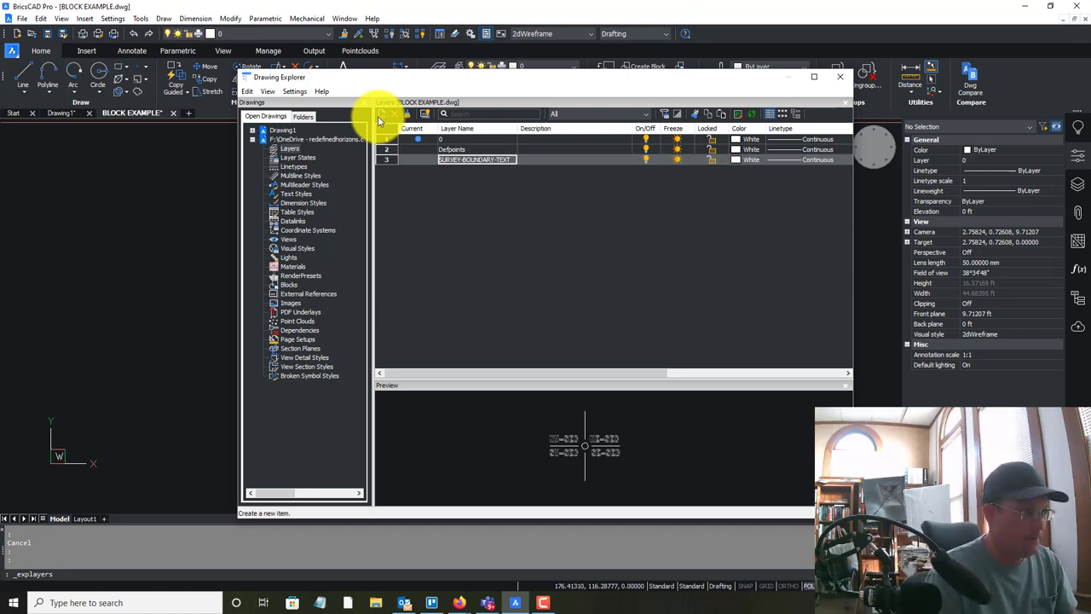
{"action": "left_click", "coordinate": [379, 120]}
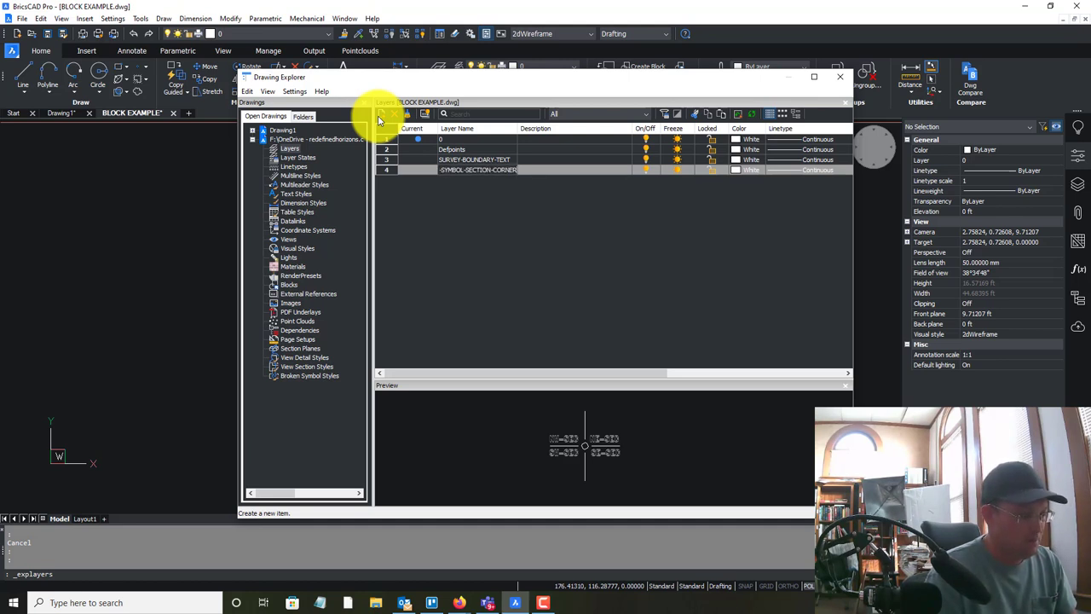
{"action": "left_click", "coordinate": [611, 266]}
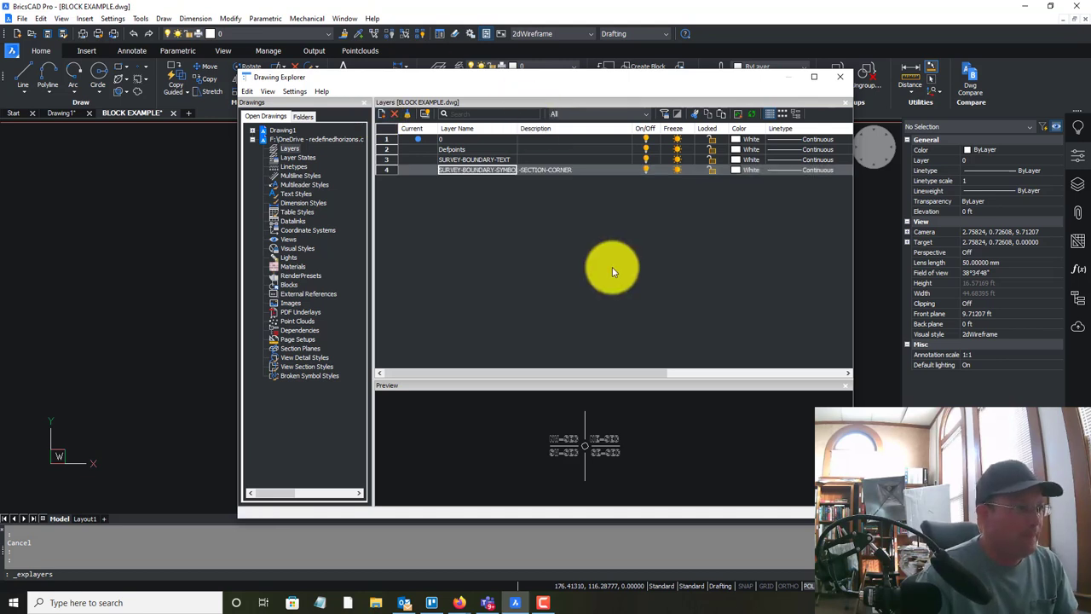
Set the layer colors to 195 for SURVEY-BOUNDARY-SYMBOL-SECTION-CORNER and 57 for SURVEY-BOUNDARY-TEXT
{"action": "left_click", "coordinate": [738, 170]}
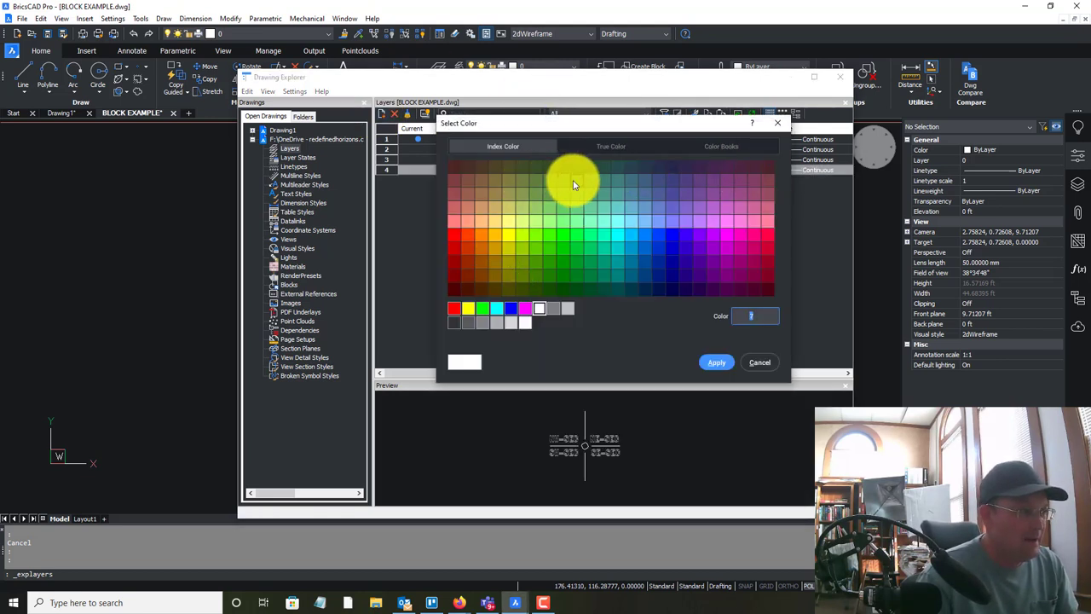
{"action": "left_click", "coordinate": [699, 181]}
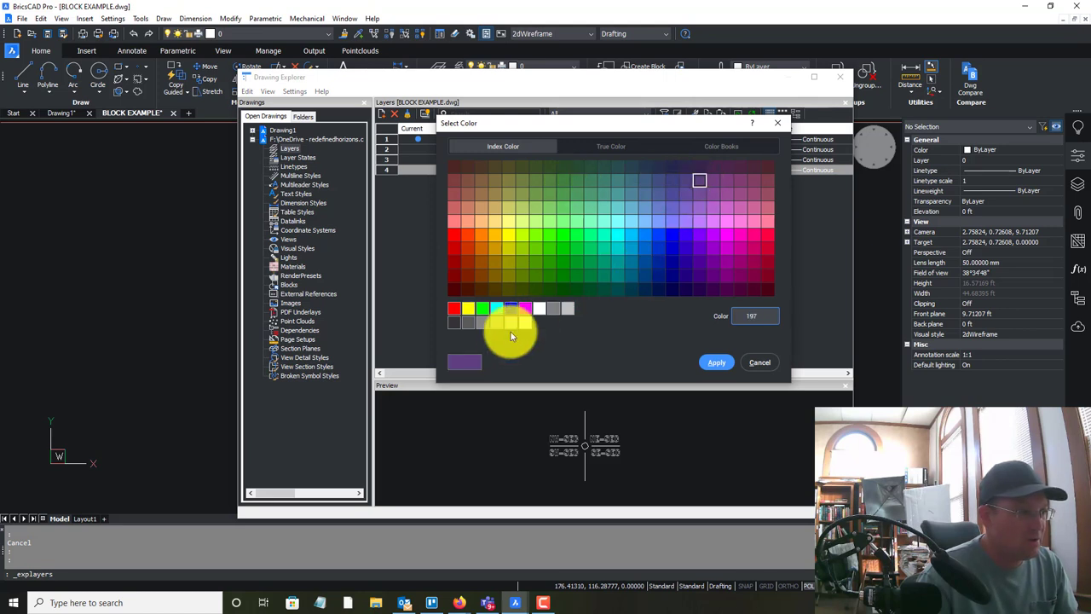
{"action": "left_click", "coordinate": [709, 361]}
{"action": "left_click", "coordinate": [730, 159]}
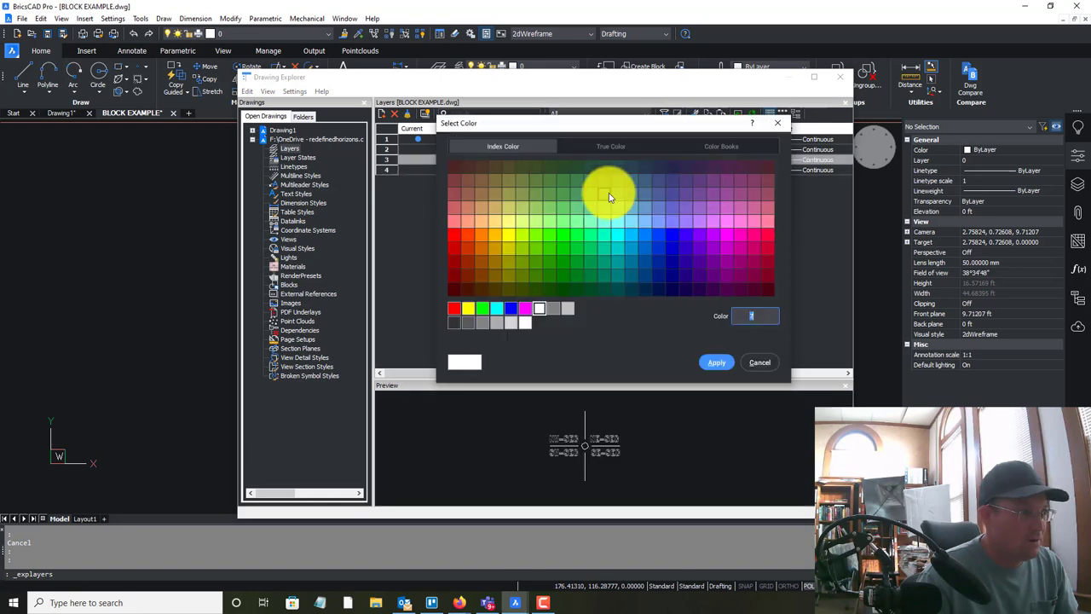
{"action": "type", "text": "57"}
{"action": "key", "text": "Return"}
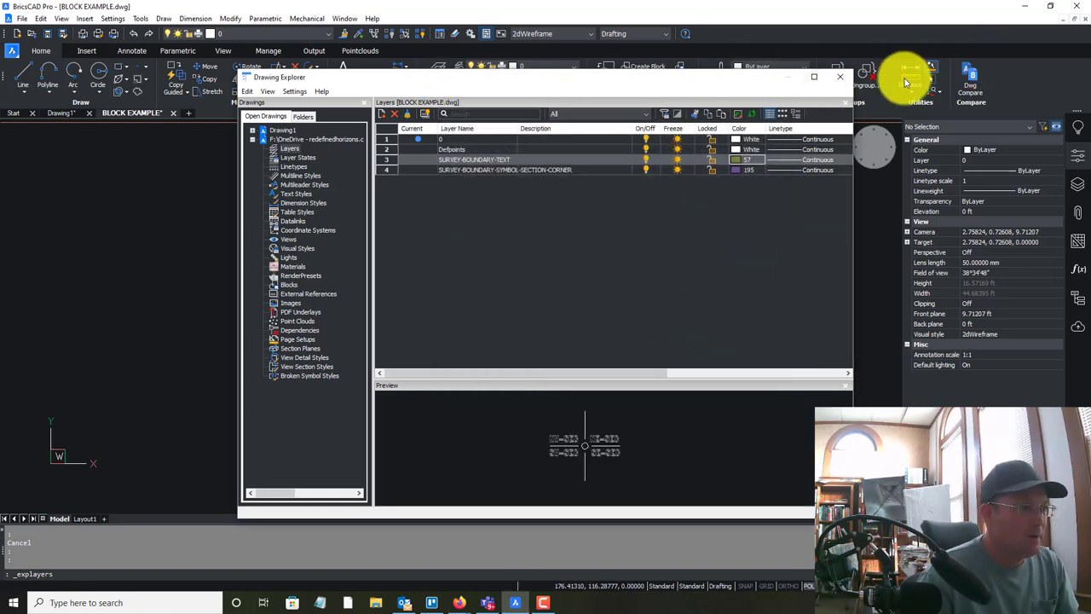
{"action": "left_click", "coordinate": [839, 78]}
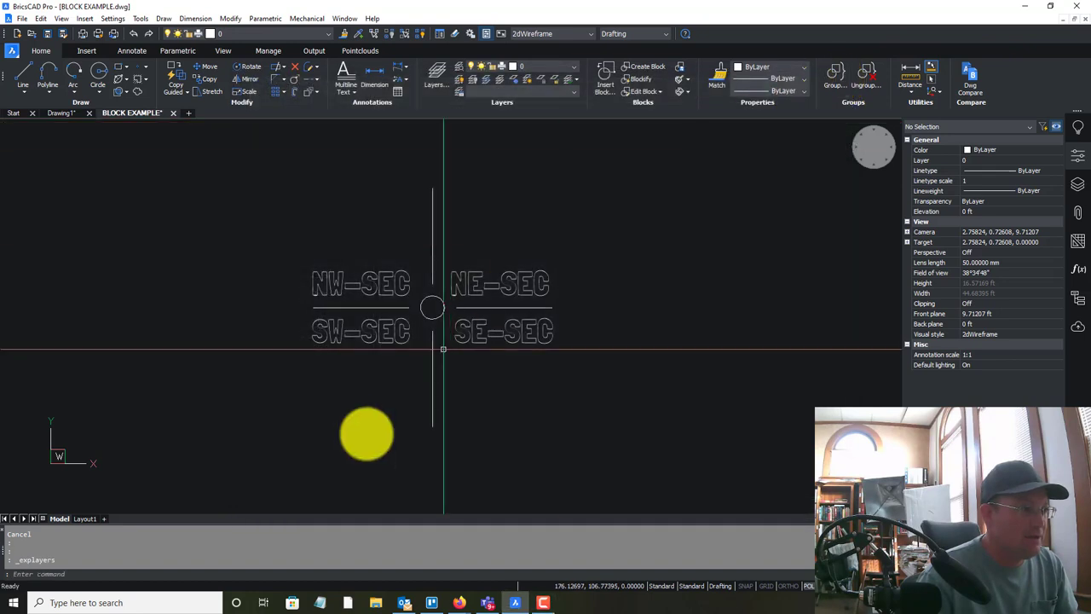
Move the four section attribute definitions to the SURVEY-BOUNDARY-TEXT layer
{"action": "left_click", "coordinate": [515, 332]}
{"action": "left_click", "coordinate": [490, 284]}
{"action": "left_click", "coordinate": [378, 285]}
{"action": "left_click", "coordinate": [341, 334]}
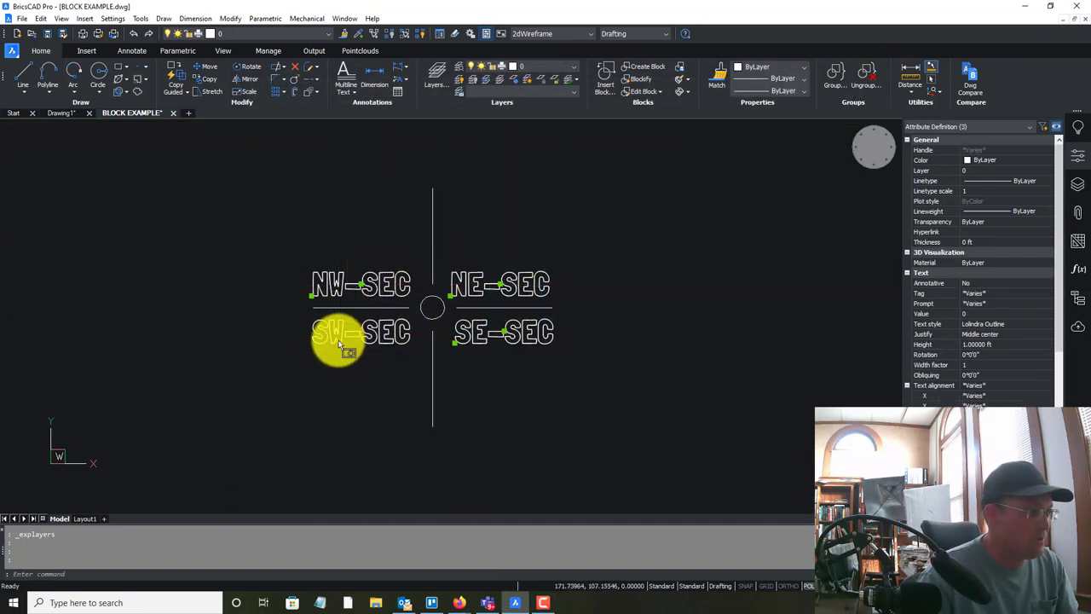
{"action": "left_click", "coordinate": [1034, 170]}
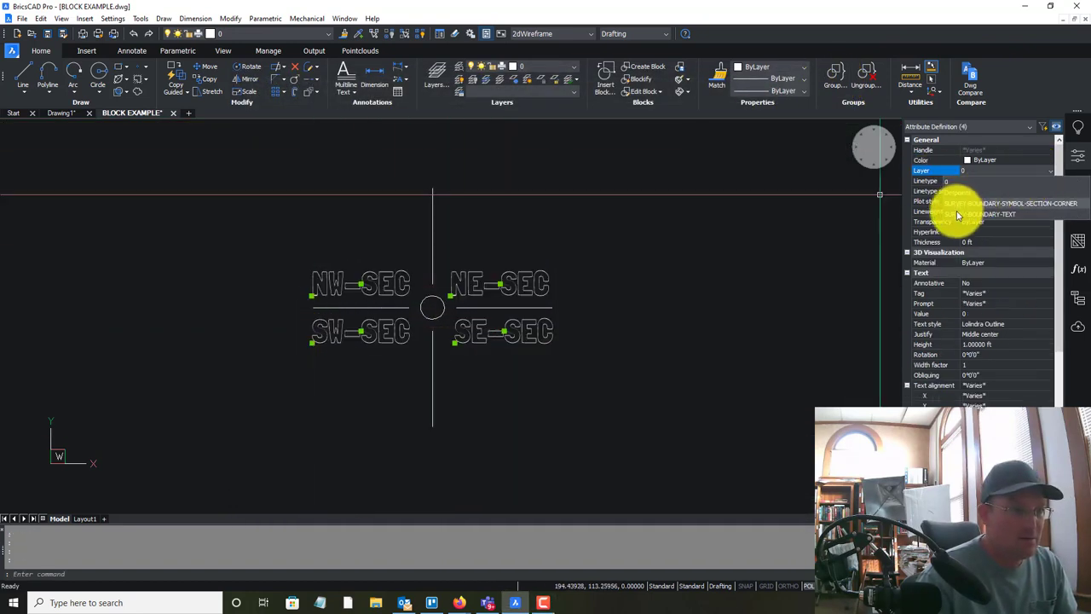
{"action": "left_click", "coordinate": [980, 214]}
{"action": "key", "text": "Escape"}
Move the four crosshair lines and the center circle to the SURVEY-BOUNDARY-SYMBOL-SECTION-CORNER layer
{"action": "left_click", "coordinate": [416, 384]}
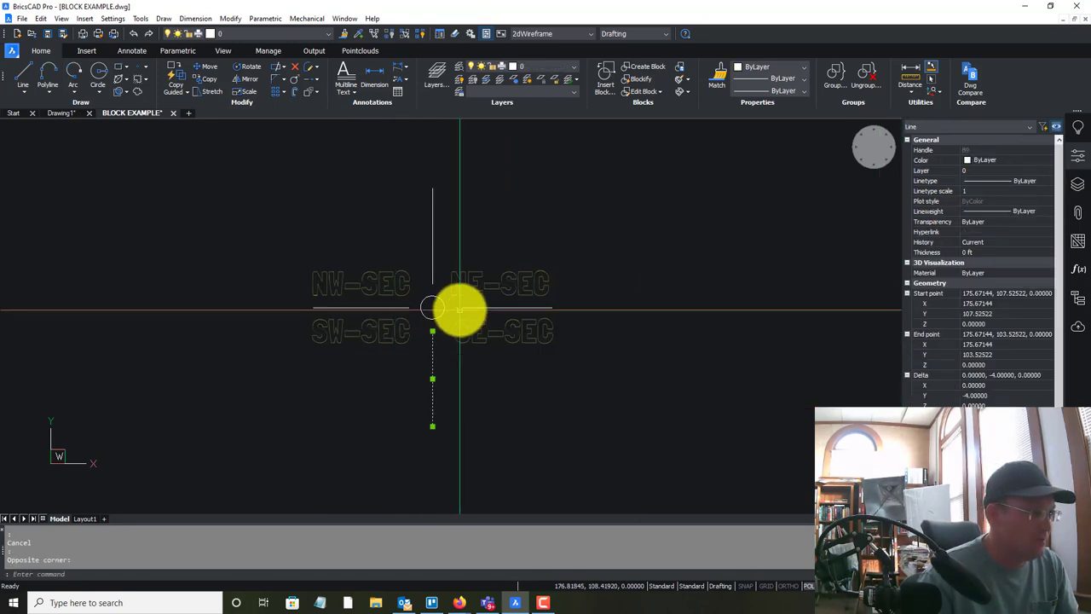
{"action": "left_click", "coordinate": [452, 316]}
{"action": "scroll", "coordinate": [452, 315], "scroll_direction": "up", "scroll_amount": 4}
{"action": "left_click", "coordinate": [470, 306]}
{"action": "left_click", "coordinate": [305, 288]}
{"action": "left_click", "coordinate": [397, 239]}
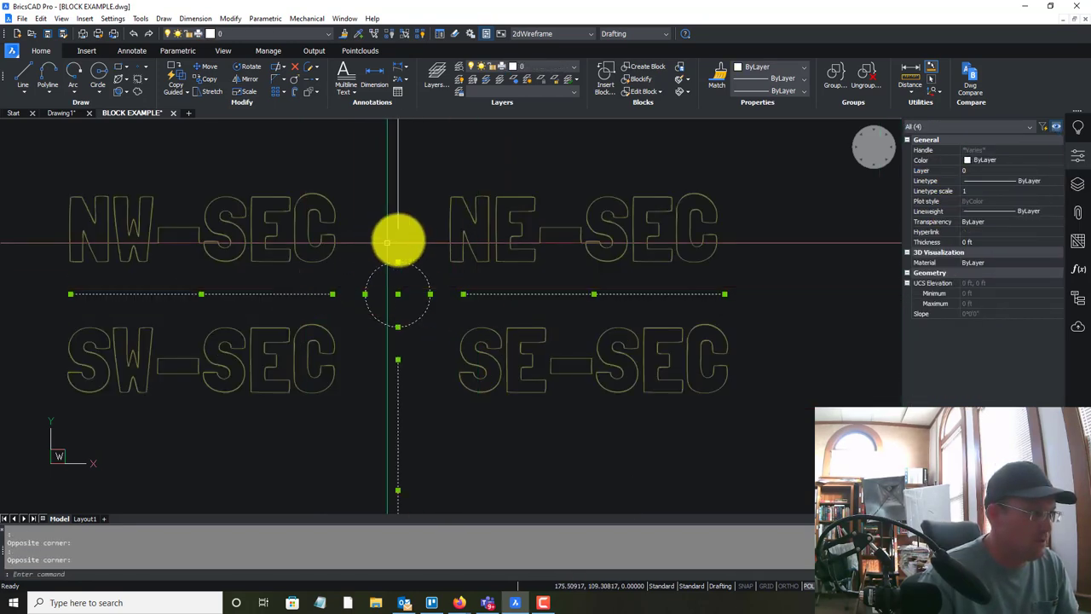
{"action": "left_click", "coordinate": [1005, 169]}
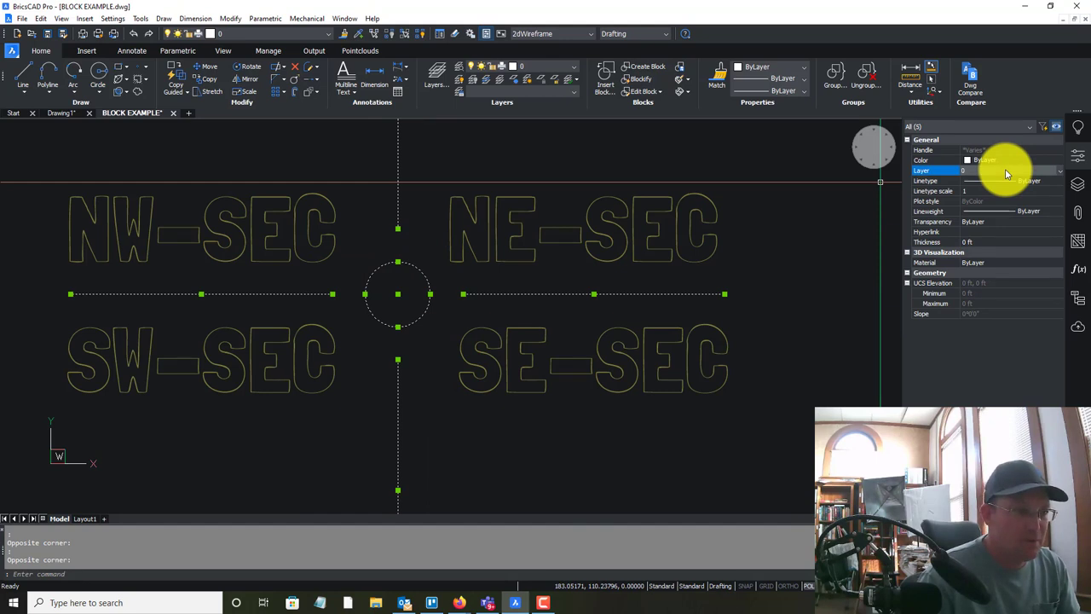
{"action": "left_click", "coordinate": [1006, 170]}
{"action": "left_click", "coordinate": [980, 214]}
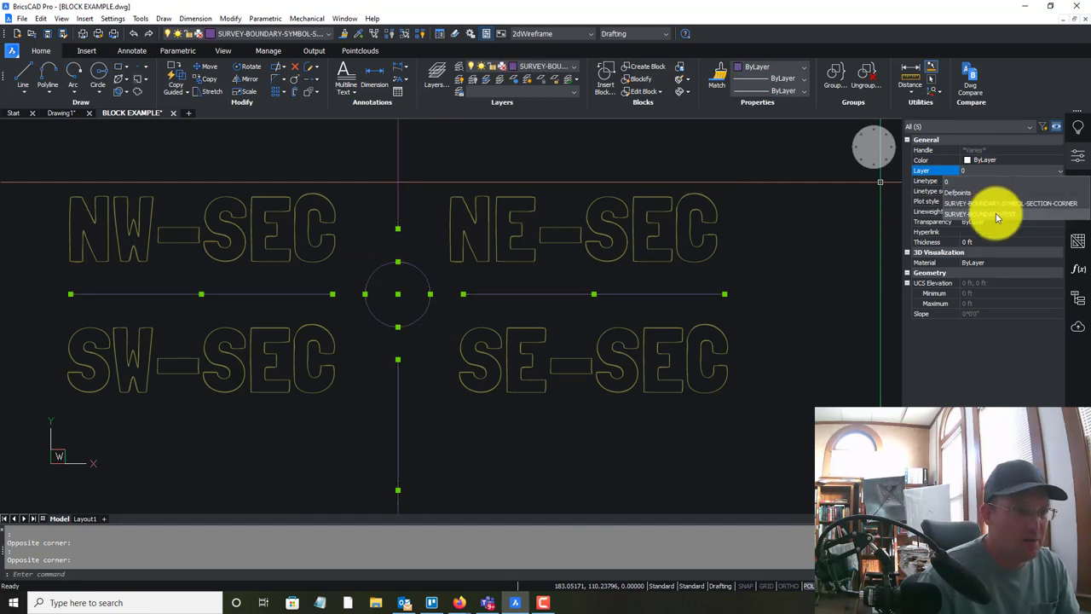
{"action": "left_click", "coordinate": [997, 205]}
{"action": "key", "text": "Escape"}
Start a block definition with the BLOCK command, name it "Section Corner Labels", and have its base point specified on-screen
{"action": "scroll", "coordinate": [409, 204], "scroll_direction": "down", "scroll_amount": 3}
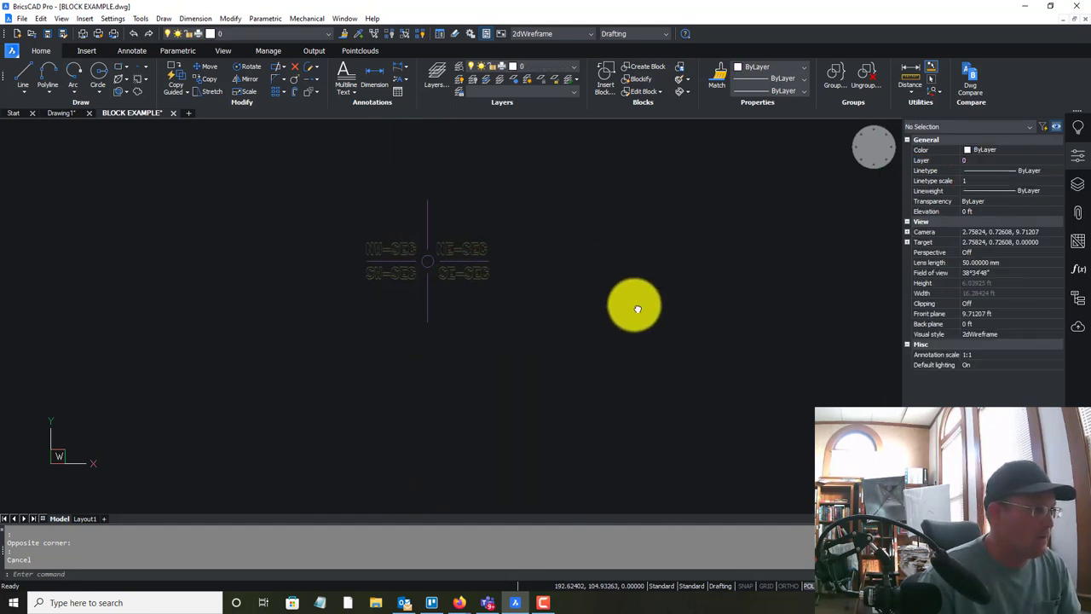
{"action": "scroll", "coordinate": [438, 275], "scroll_direction": "up", "scroll_amount": 1}
{"action": "middle_click_drag", "start_coordinate": [438, 274], "coordinate": [462, 322]}
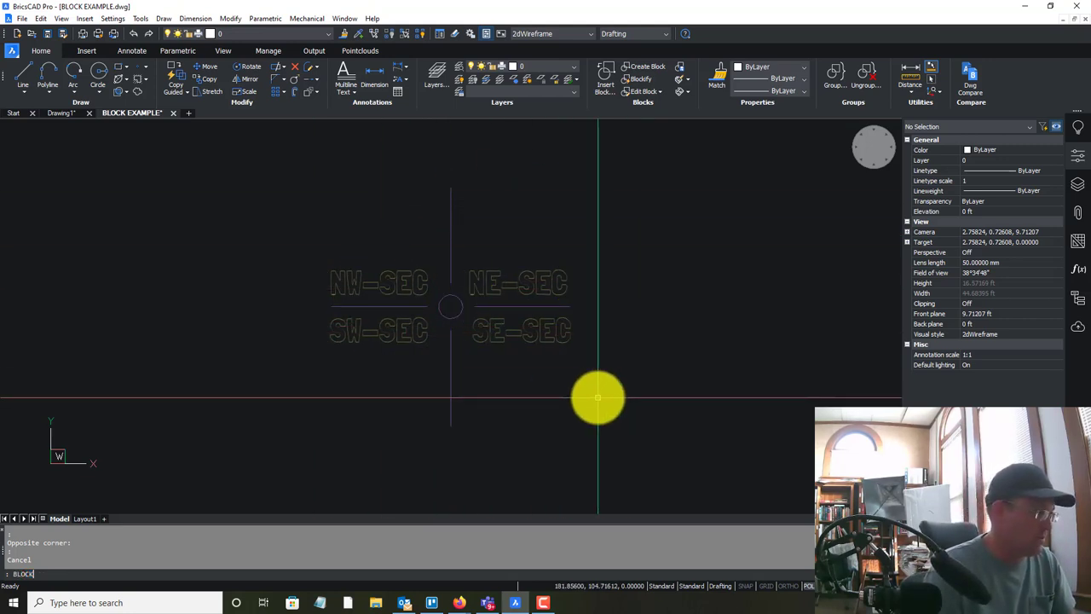
{"action": "key", "text": "Return"}
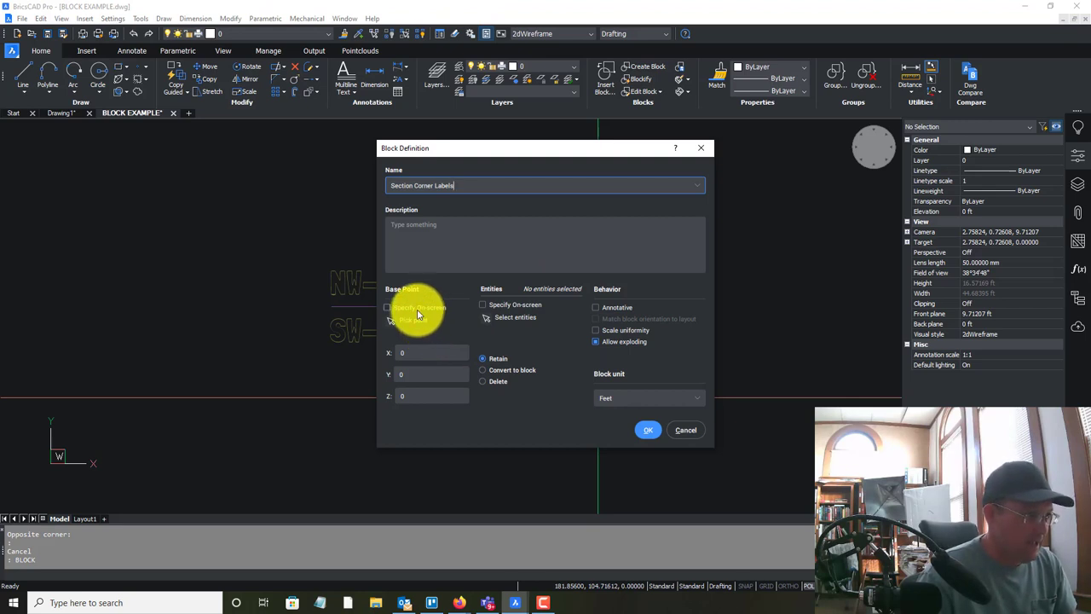
{"action": "left_click", "coordinate": [388, 309]}
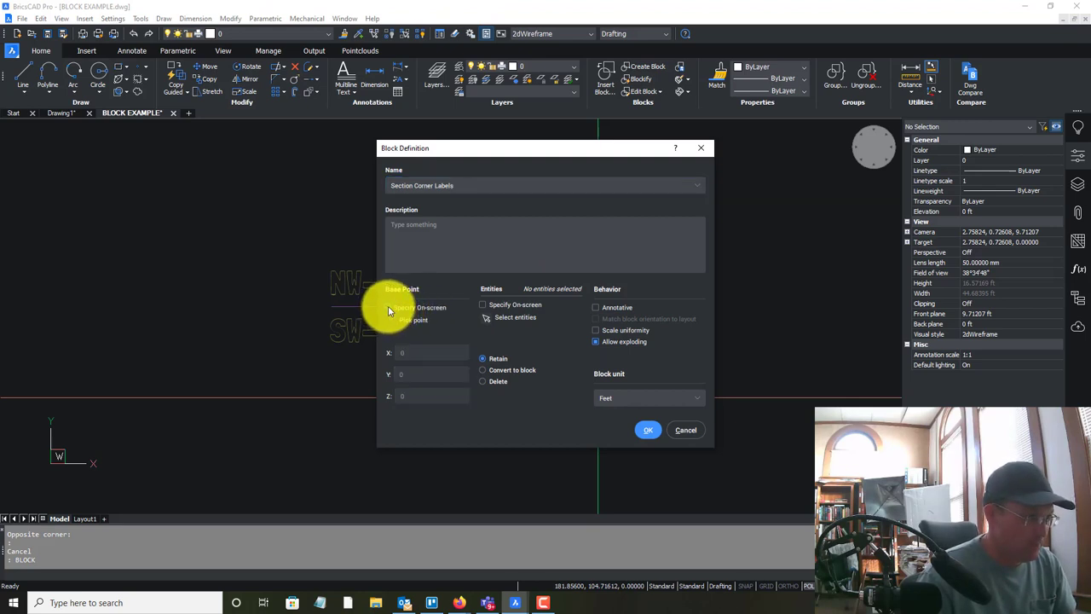
Select the crosshair lines, the circle and the four section attributes as the block's entities
{"action": "left_click", "coordinate": [490, 317]}
{"action": "left_click", "coordinate": [682, 458]}
{"action": "left_click", "coordinate": [290, 163]}
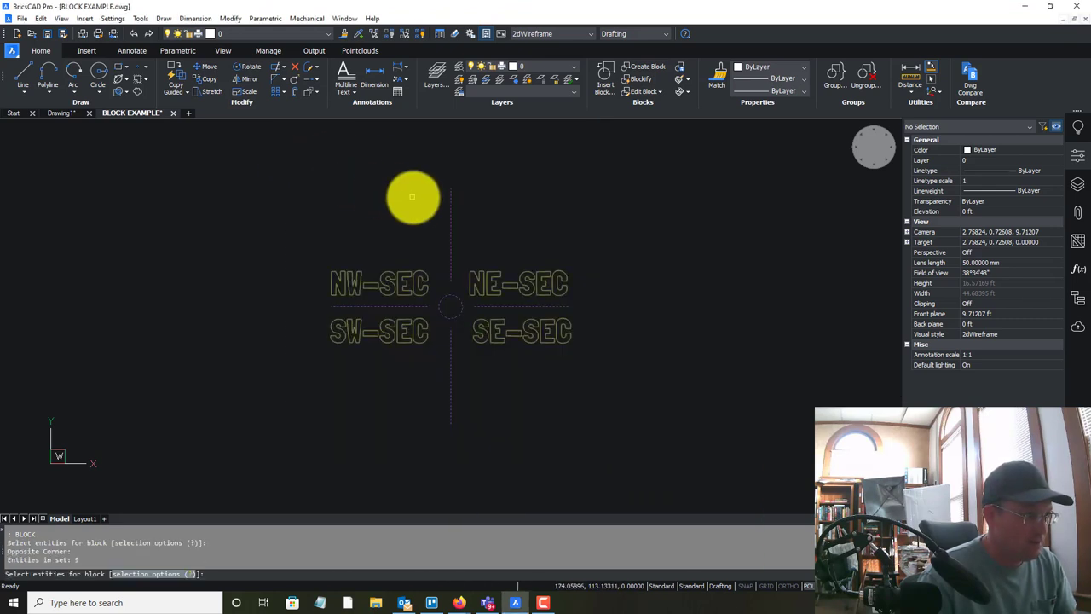
{"action": "key", "text": "Return"}
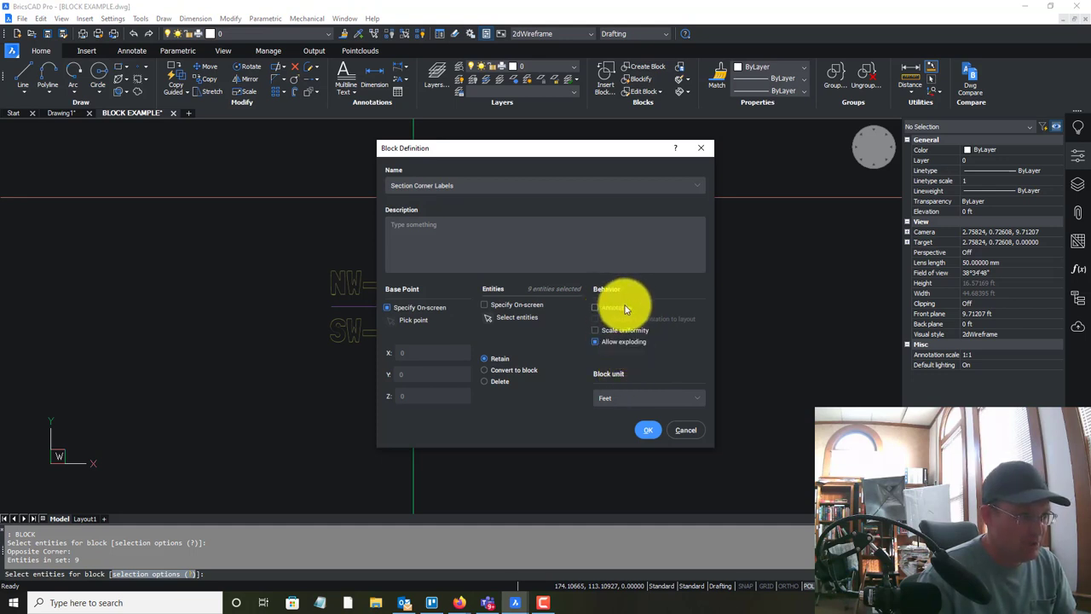
Set the block unit of the Section Corner Labels definition to US Survey Feet
{"action": "left_click", "coordinate": [645, 398]}
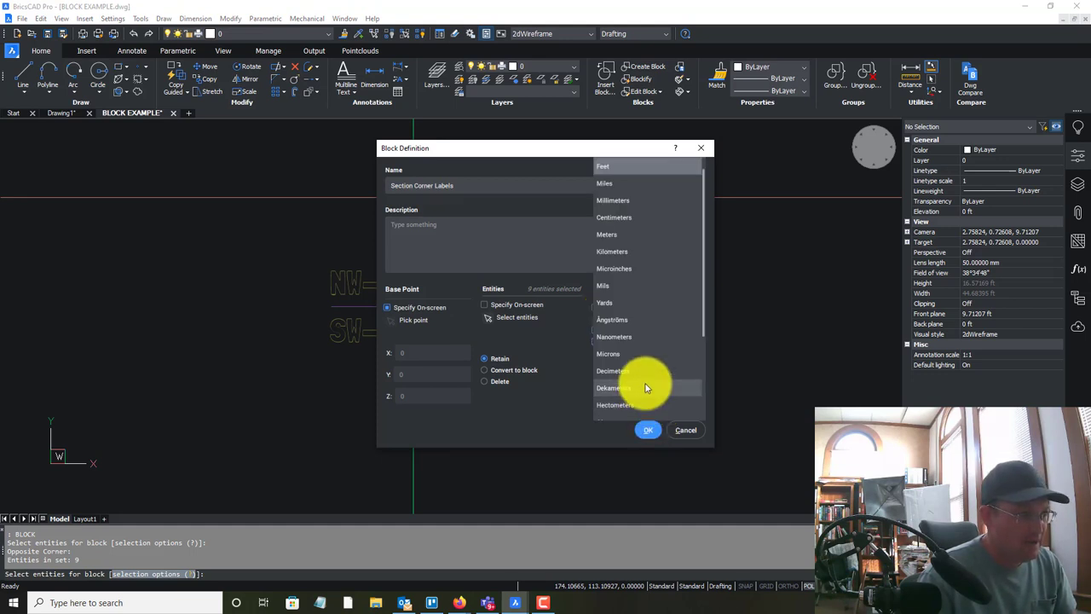
{"action": "scroll", "coordinate": [695, 202], "scroll_direction": "up", "scroll_amount": 1}
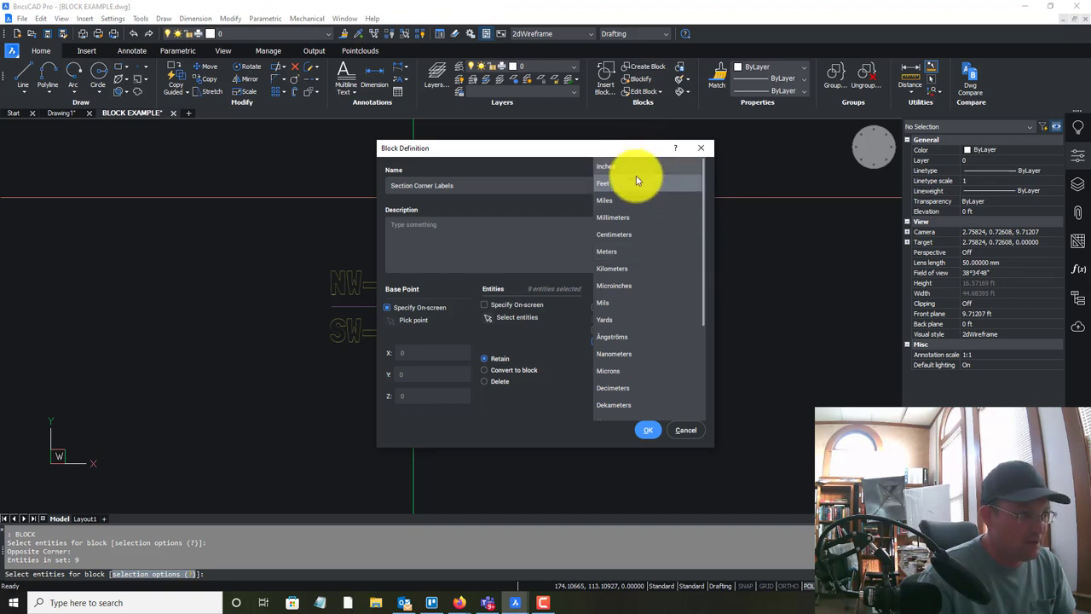
{"action": "left_click_drag", "start_coordinate": [707, 281], "coordinate": [704, 238]}
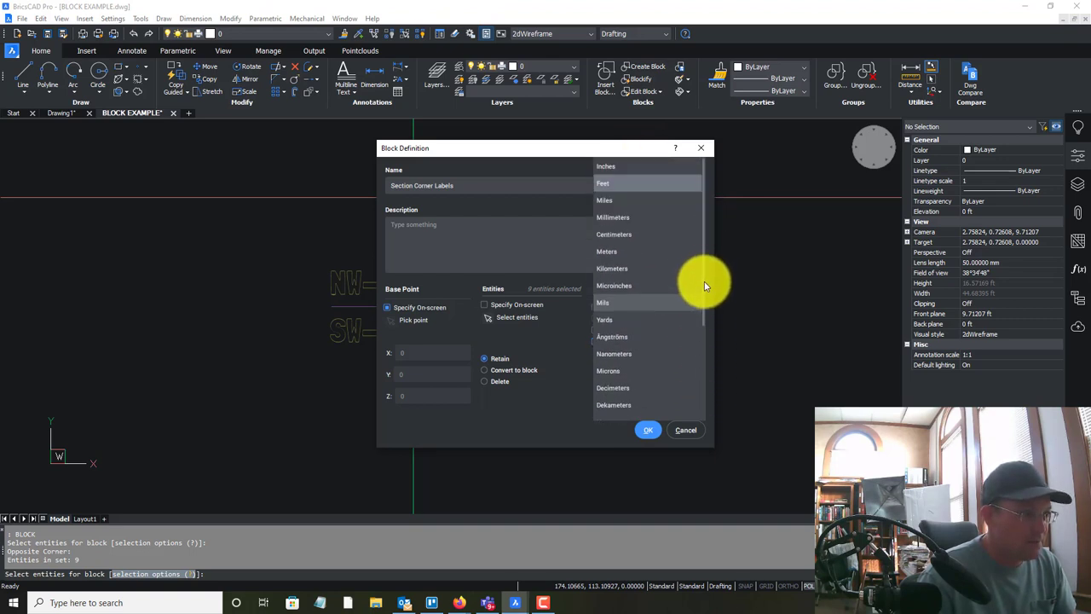
{"action": "left_click_drag", "start_coordinate": [703, 281], "coordinate": [696, 222]}
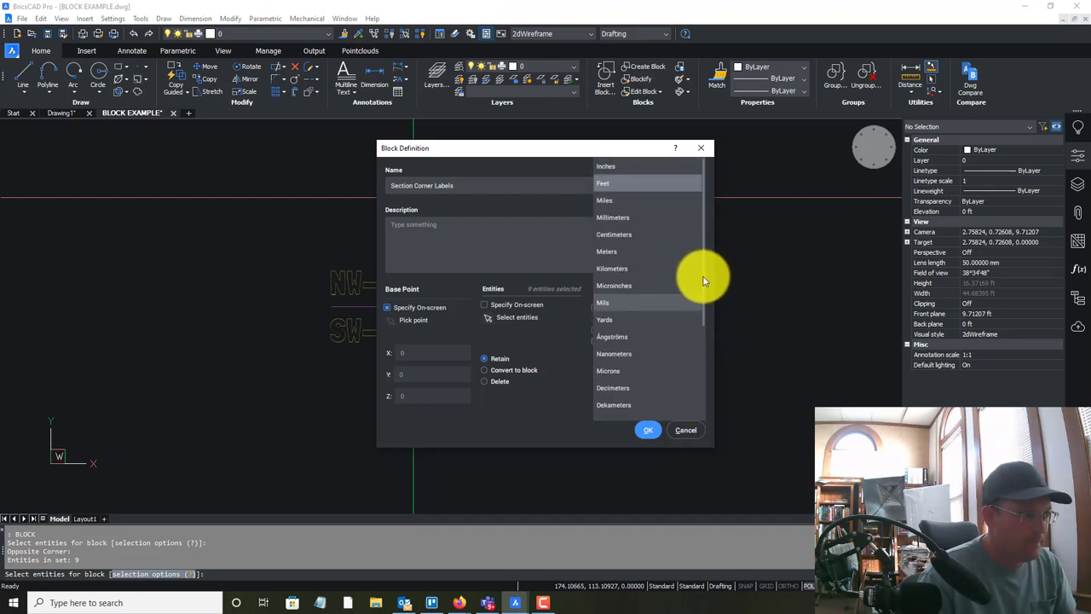
{"action": "left_click_drag", "start_coordinate": [703, 281], "coordinate": [695, 398]}
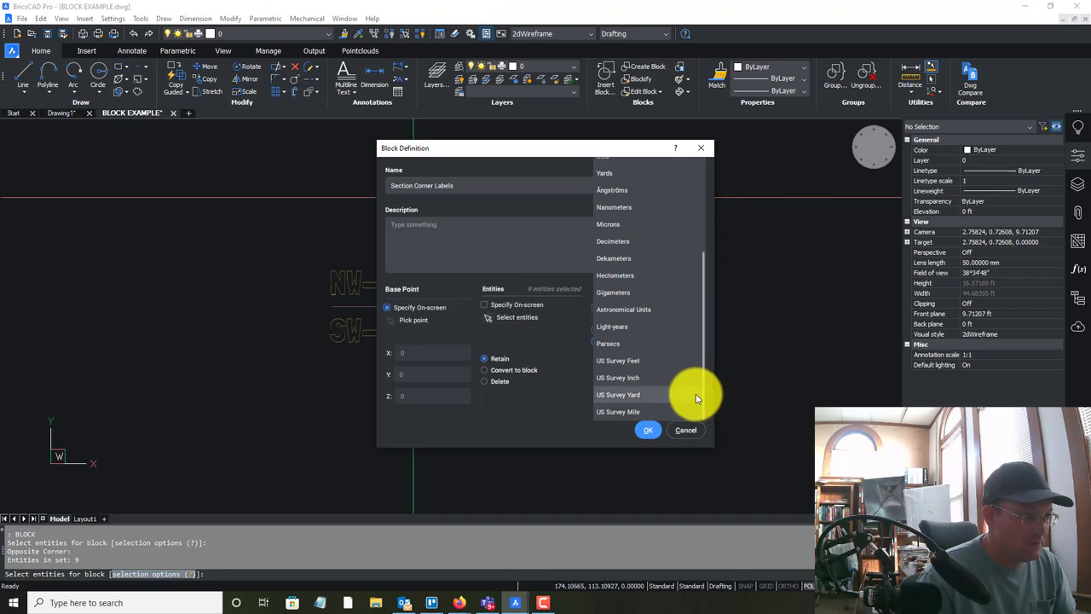
{"action": "left_click", "coordinate": [641, 368]}
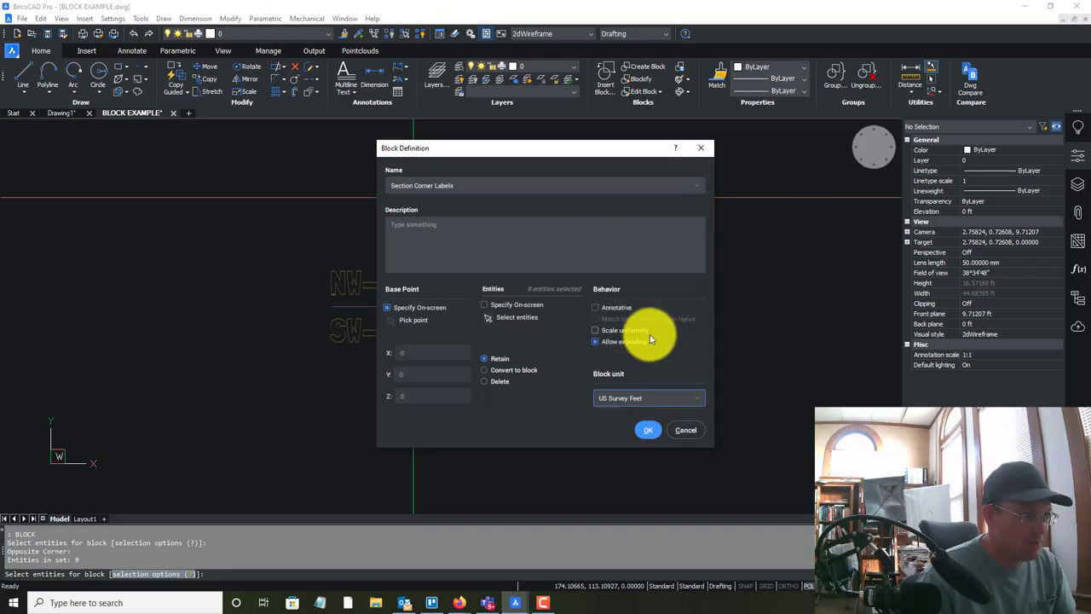
Finish the Section Corner Labels block definition with the center of the symbol's circle as its base point
{"action": "left_click", "coordinate": [652, 432]}
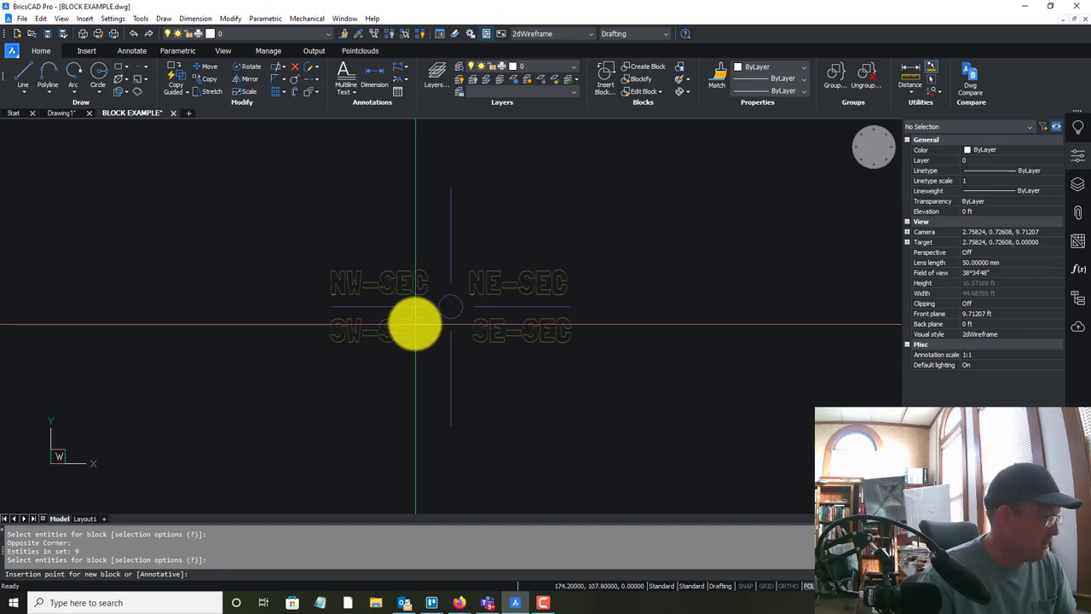
{"action": "scroll", "coordinate": [421, 324], "scroll_direction": "up", "scroll_amount": 5}
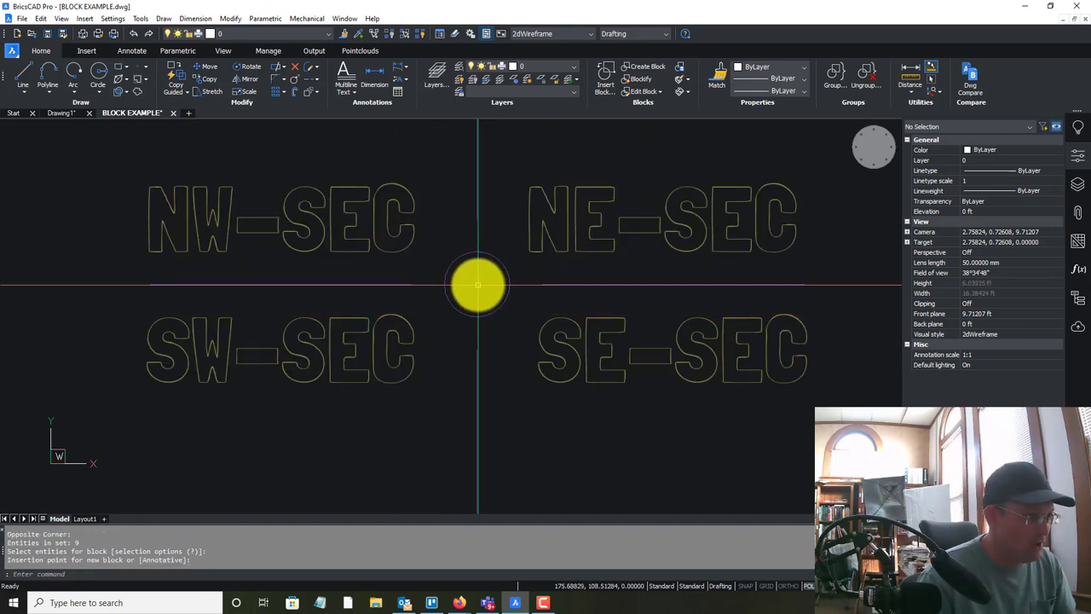
{"action": "left_click", "coordinate": [480, 288]}
{"action": "scroll", "coordinate": [481, 288], "scroll_direction": "down", "scroll_amount": 4}
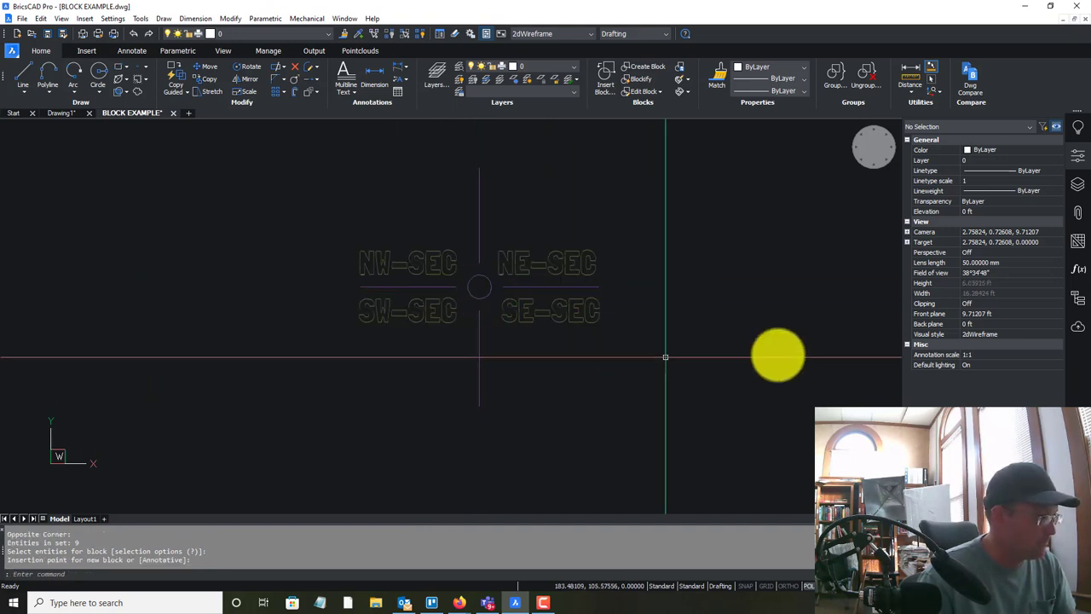
{"action": "left_click", "coordinate": [573, 299]}
{"action": "key", "text": "Escape"}
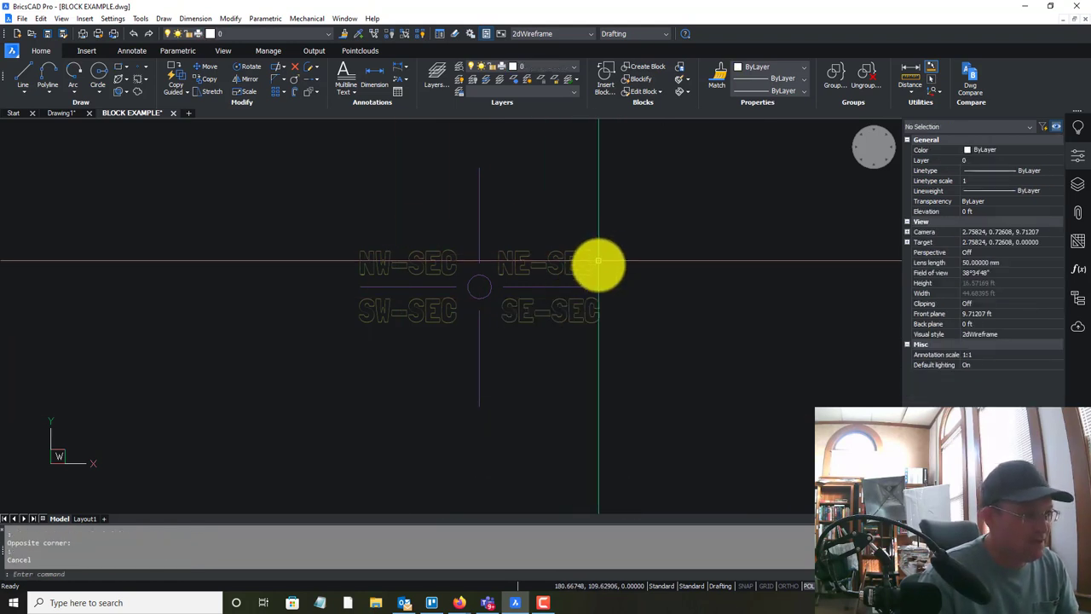
Insert the Section Corner Labels block beside the original symbol with section numbers 1 northeast, 12 southeast, 11 southwest and 2 northwest
{"action": "scroll", "coordinate": [523, 236], "scroll_direction": "down", "scroll_amount": 5}
{"action": "middle_click_drag", "start_coordinate": [718, 273], "coordinate": [533, 334]}
{"action": "key", "text": "Escape"}
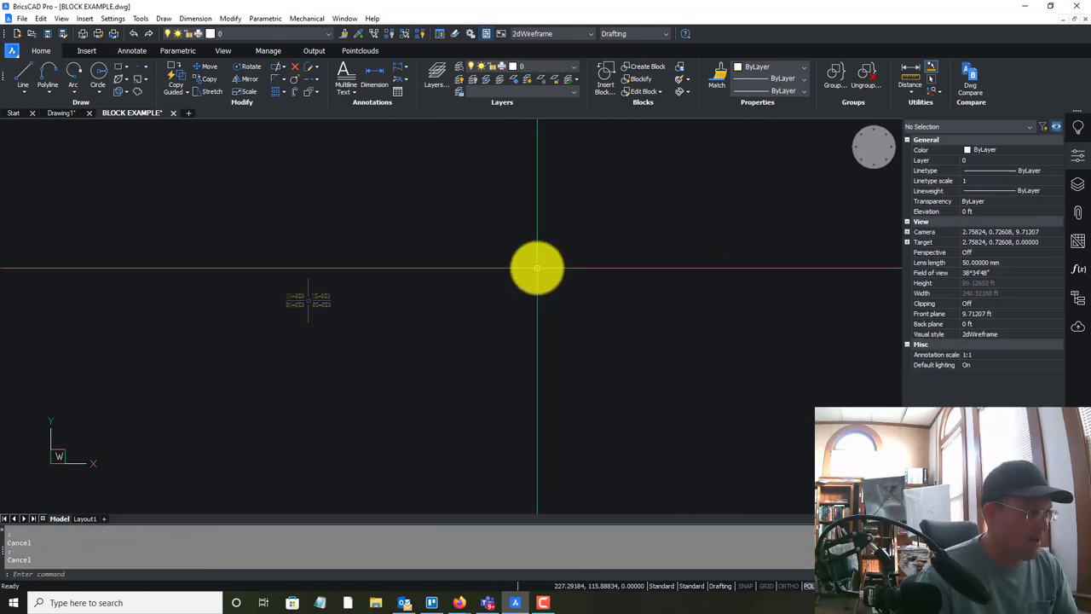
{"action": "type", "text": "INSERT"}
{"action": "key", "text": "Return"}
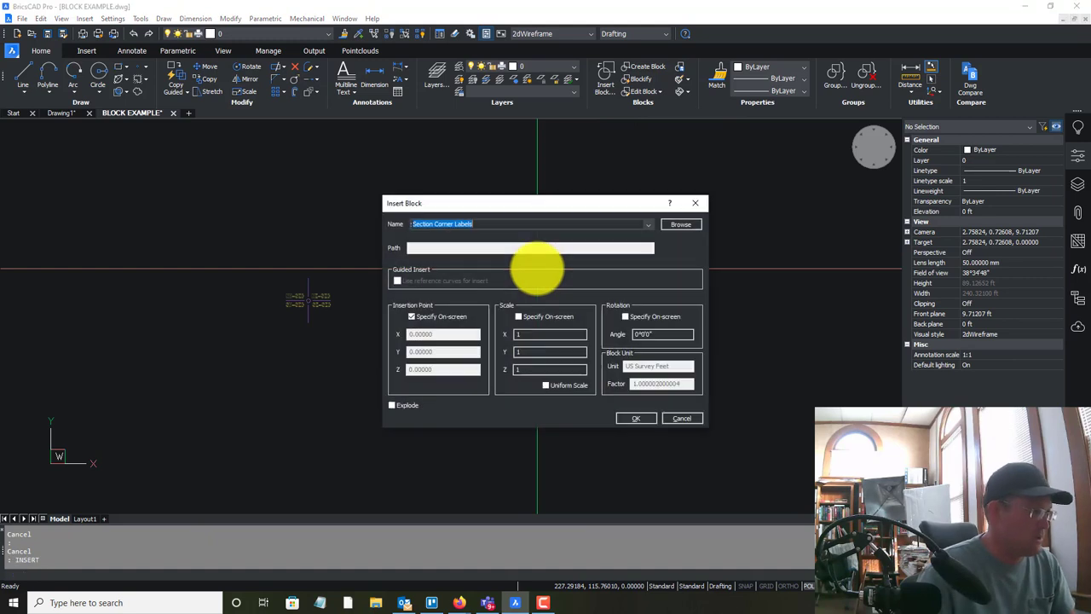
{"action": "left_click", "coordinate": [637, 418]}
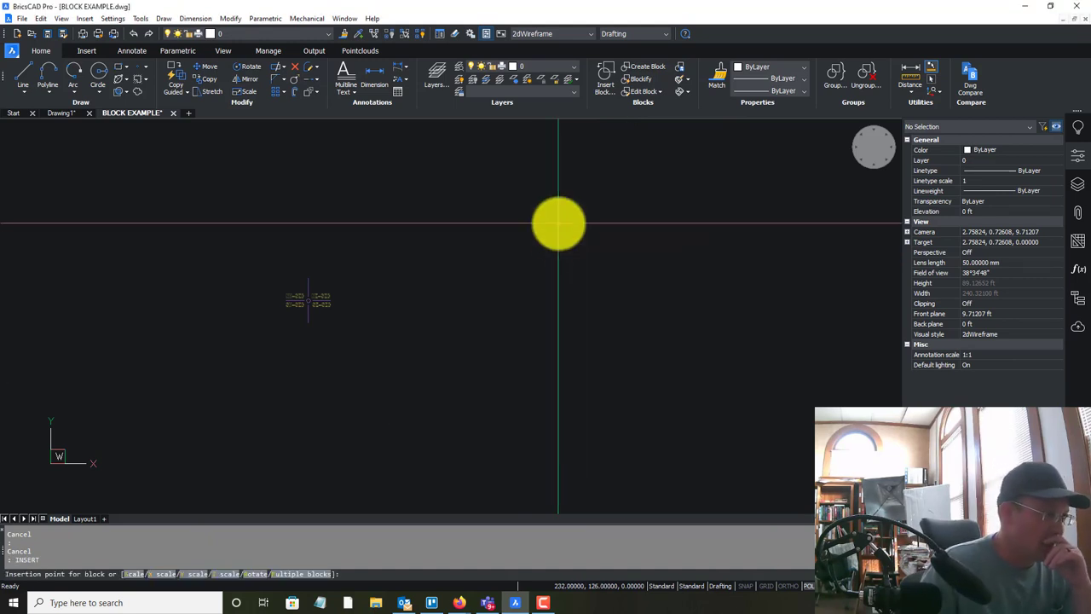
{"action": "left_click", "coordinate": [559, 245]}
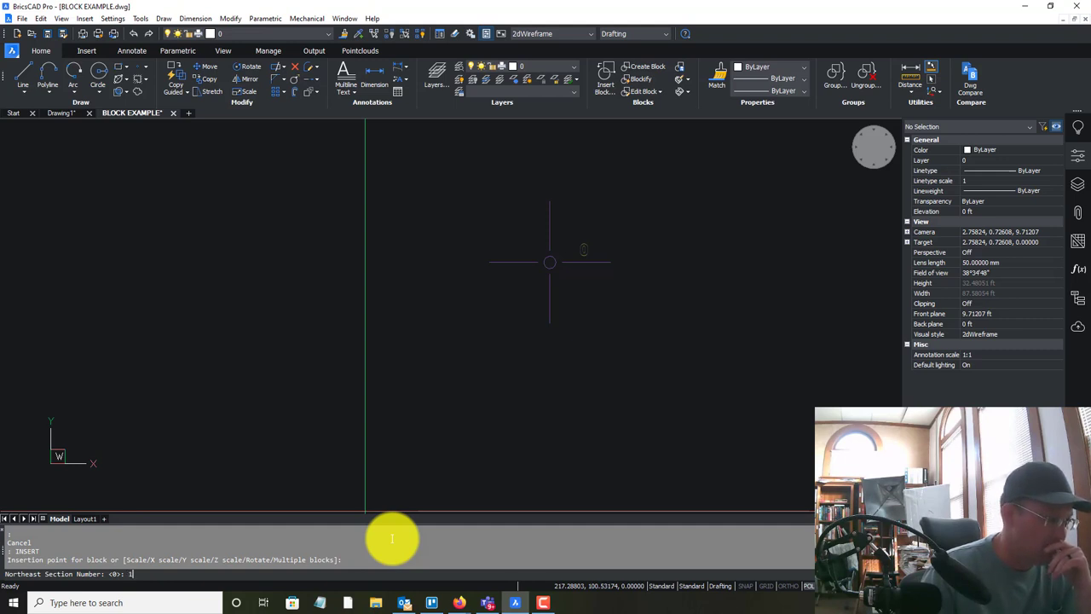
{"action": "key", "text": "Return"}
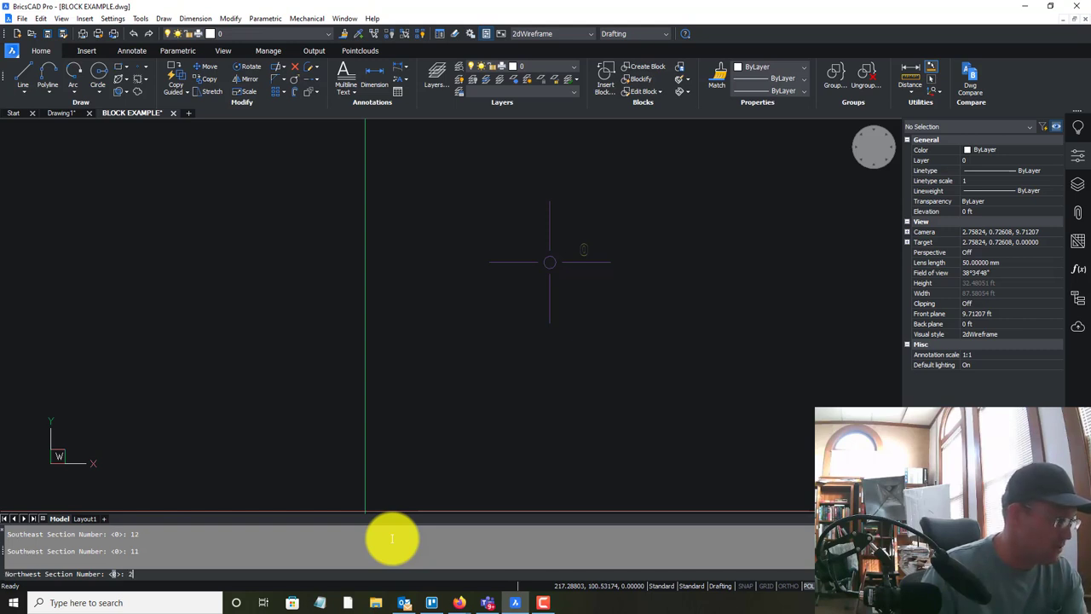
{"action": "key", "text": "Return"}
{"action": "scroll", "coordinate": [576, 289], "scroll_direction": "up", "scroll_amount": 6}
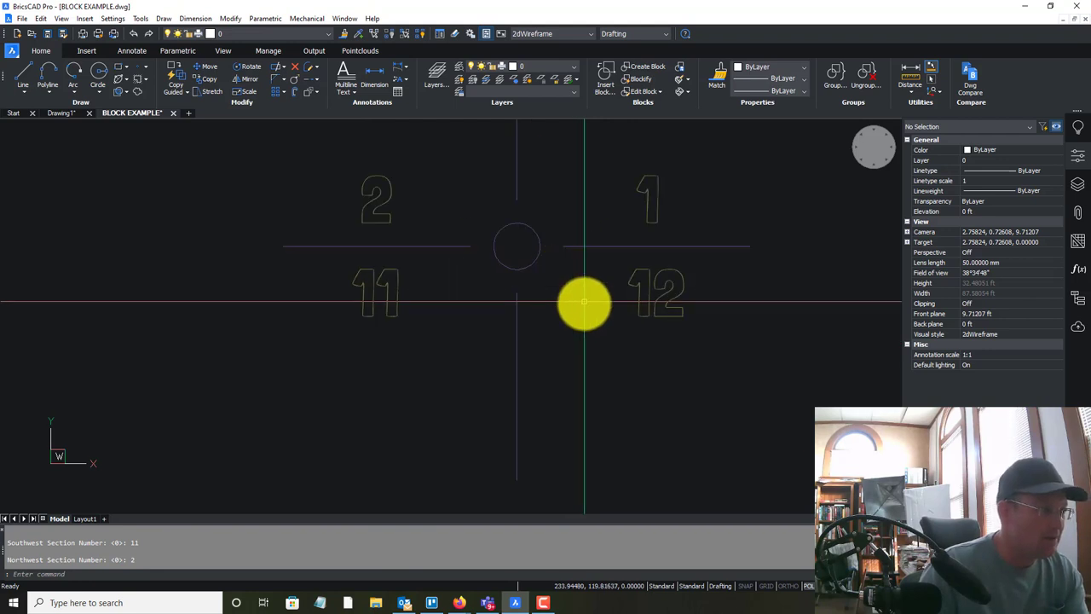
{"action": "scroll", "coordinate": [626, 260], "scroll_direction": "down", "scroll_amount": 2}
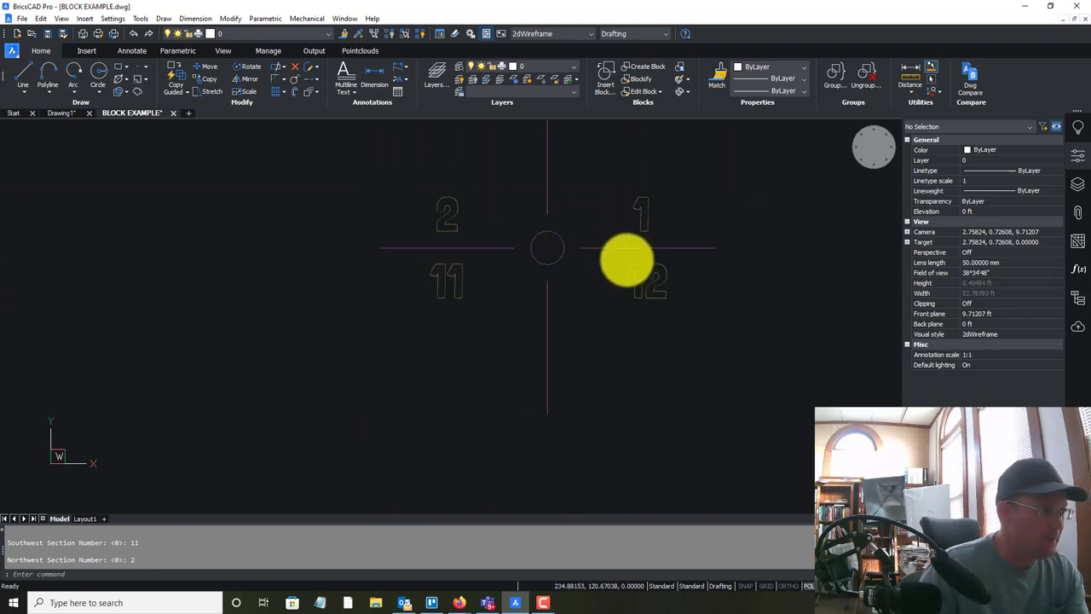
{"action": "scroll", "coordinate": [626, 260], "scroll_direction": "down", "scroll_amount": 2}
{"action": "middle_click_drag", "start_coordinate": [596, 307], "coordinate": [475, 318]}
Delete the inserted Section Corner Labels block reference with section numbers 1, 12, 11 and 2
{"action": "left_click", "coordinate": [560, 381]}
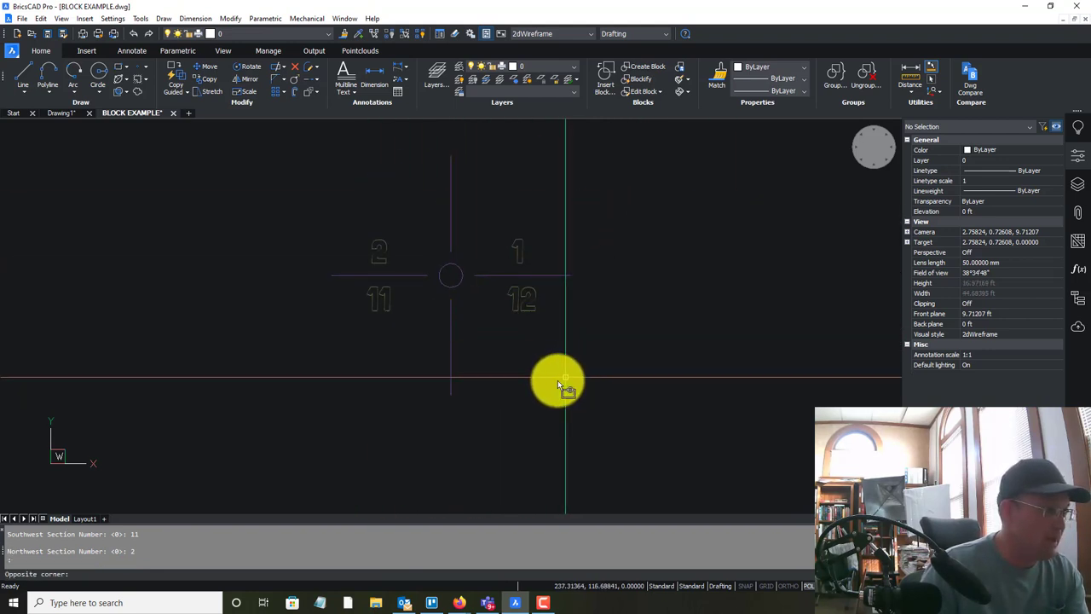
{"action": "key", "text": "Escape"}
{"action": "scroll", "coordinate": [412, 354], "scroll_direction": "down", "scroll_amount": 4}
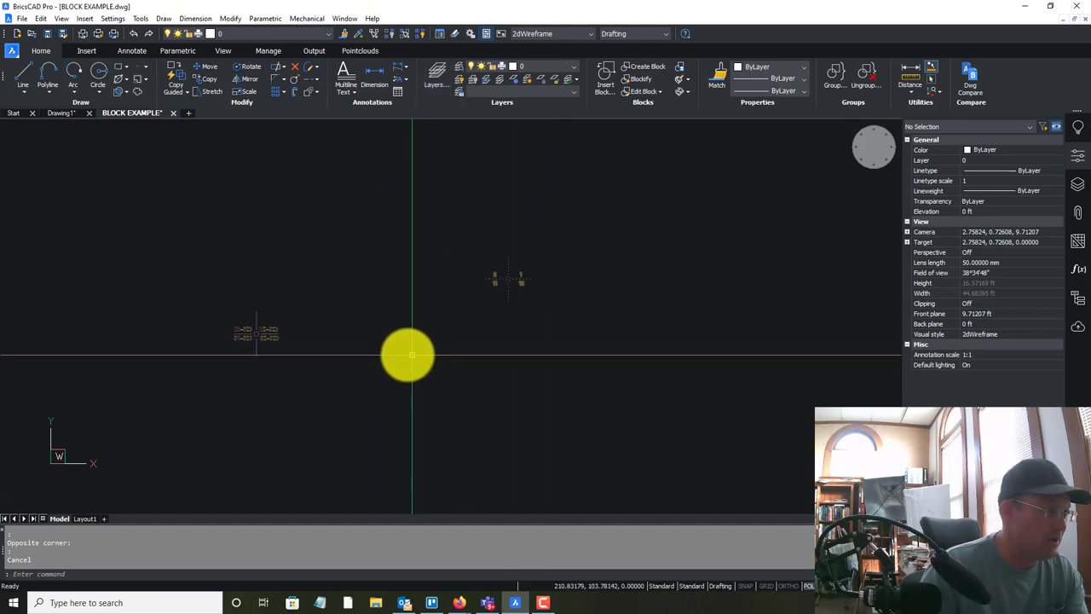
{"action": "middle_click_drag", "start_coordinate": [412, 355], "coordinate": [469, 312]}
{"action": "scroll", "coordinate": [502, 312], "scroll_direction": "up", "scroll_amount": 4}
{"action": "scroll", "coordinate": [769, 256], "scroll_direction": "down", "scroll_amount": 2}
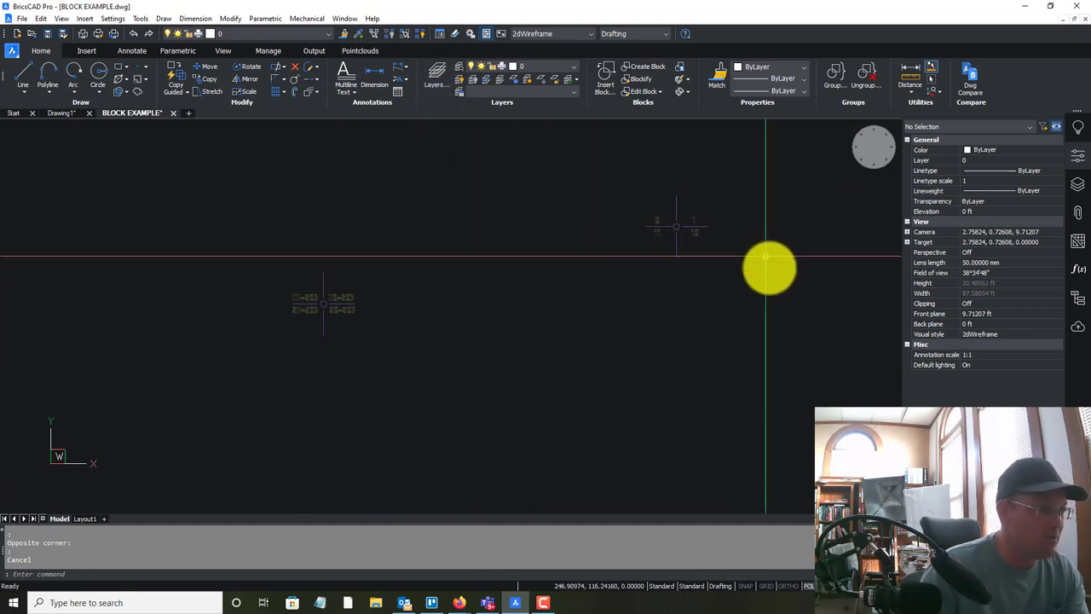
{"action": "left_click", "coordinate": [749, 287]}
{"action": "left_click", "coordinate": [565, 170]}
{"action": "key", "text": "Delete"}
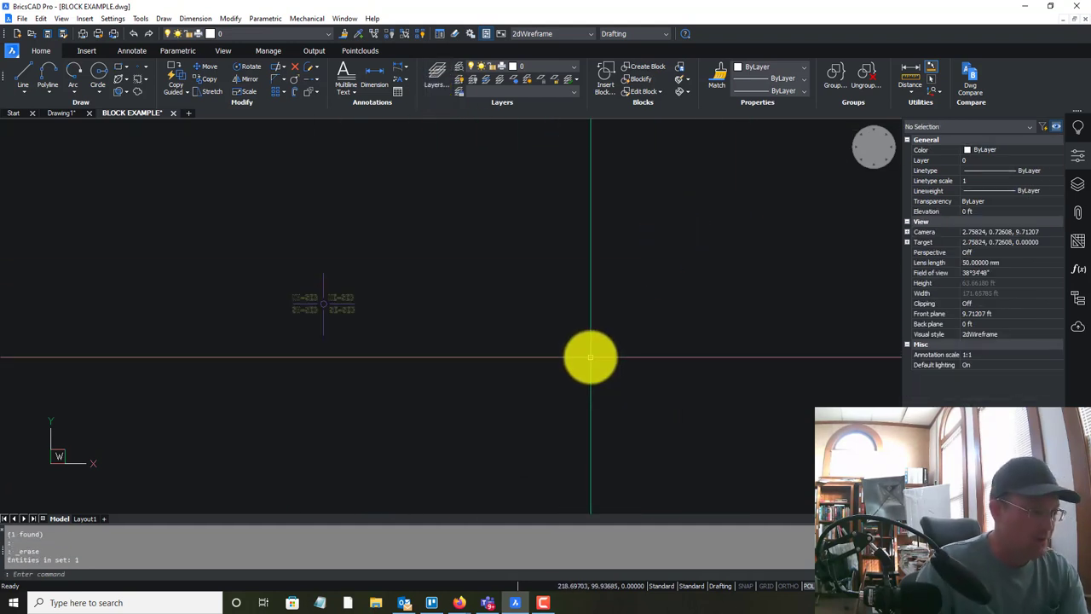
Purge all unused block definitions, including Section Corner Labels, with name verification on and yes to all
{"action": "type", "text": "pu"}
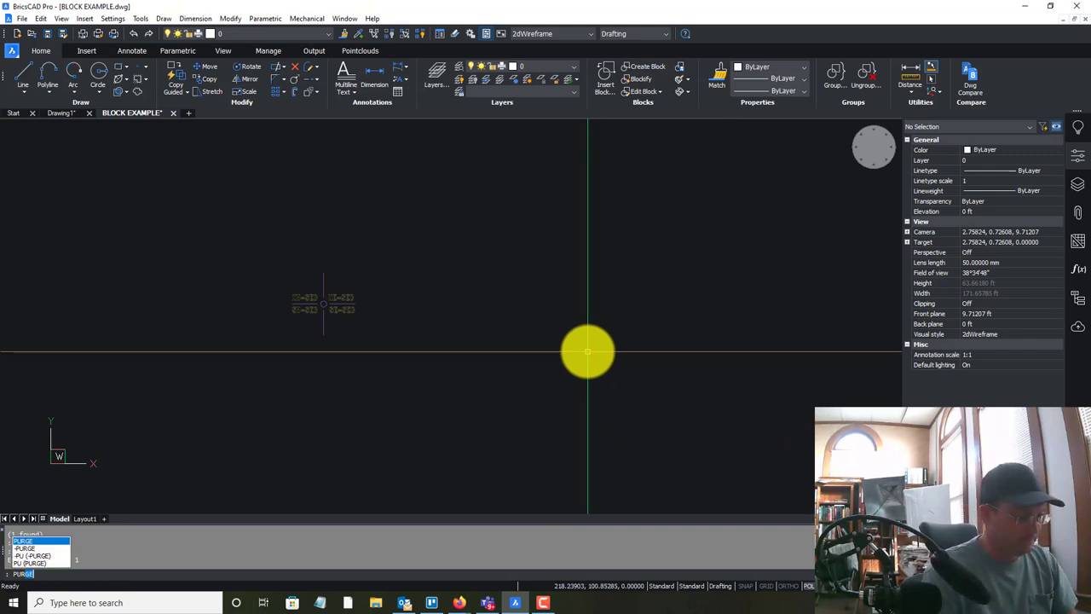
{"action": "key", "text": "Return"}
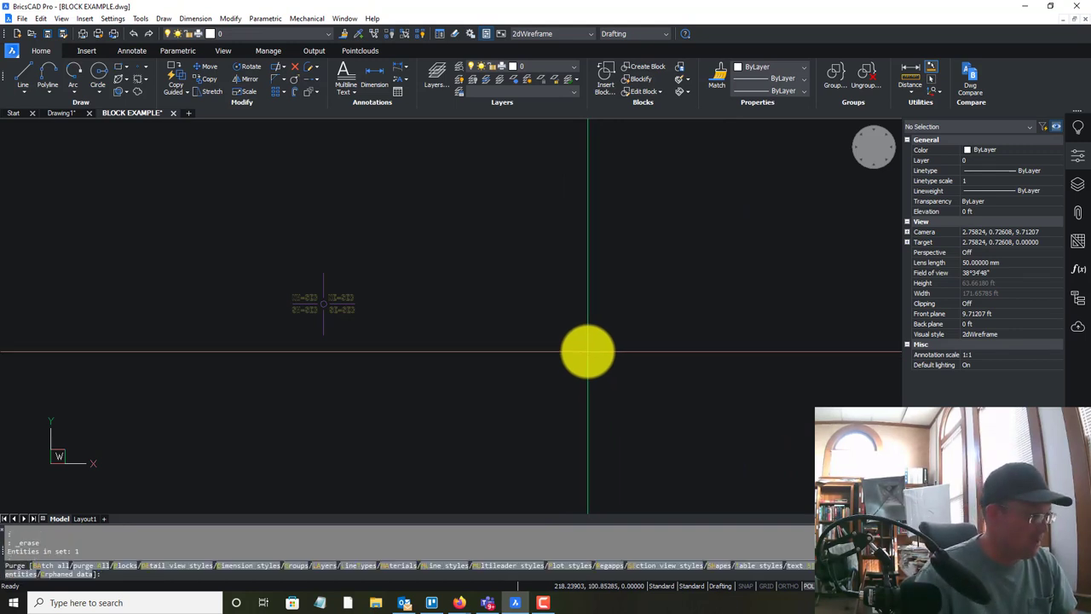
{"action": "key", "text": "Return"}
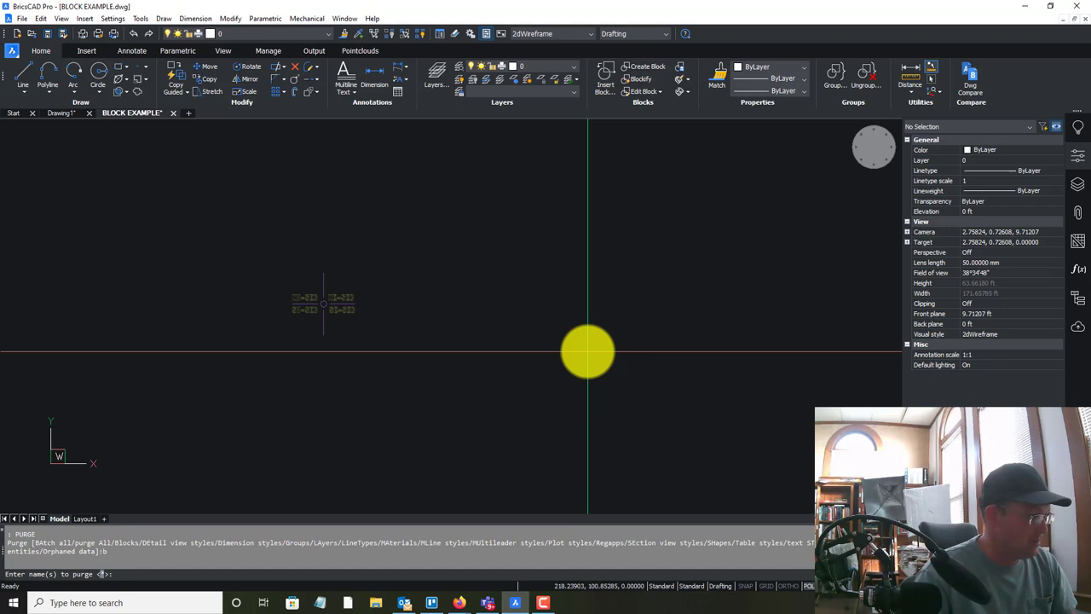
{"action": "type", "text": "y"}
{"action": "key", "text": "Return"}
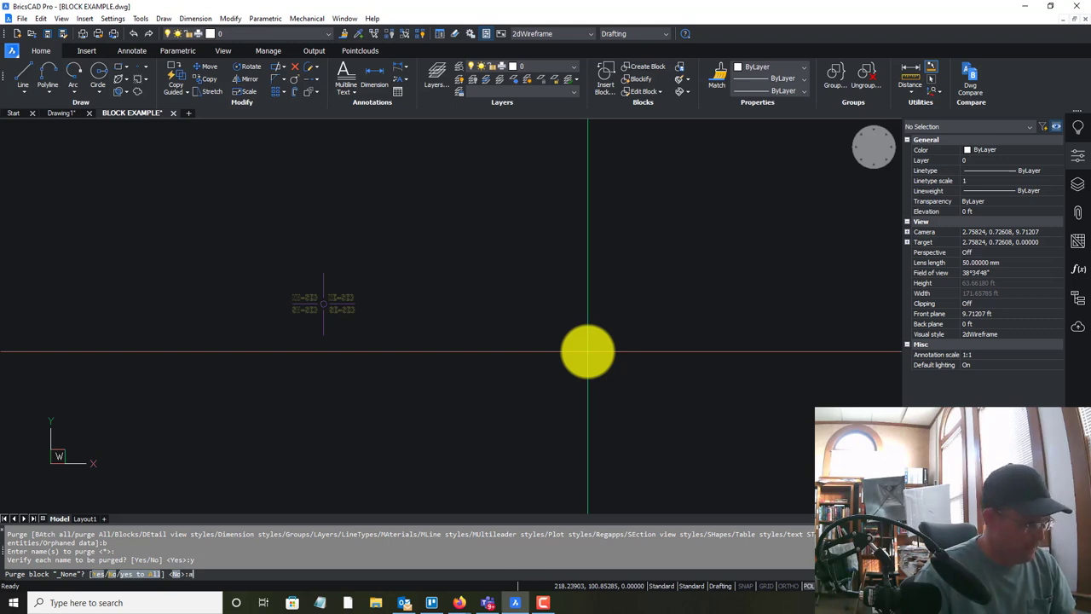
{"action": "type", "text": "a"}
{"action": "key", "text": "Return"}
Remove the trailing colon from the prompts of the NE-SEC and SE-SEC attribute definitions
{"action": "scroll", "coordinate": [318, 324], "scroll_direction": "up", "scroll_amount": 5}
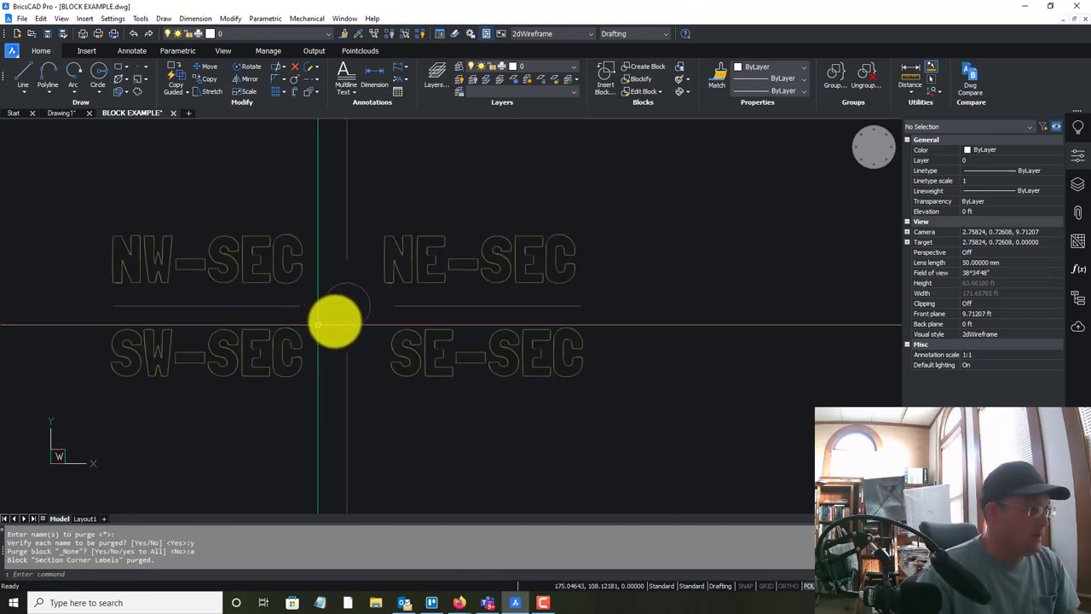
{"action": "left_click", "coordinate": [433, 275]}
{"action": "left_click", "coordinate": [421, 259]}
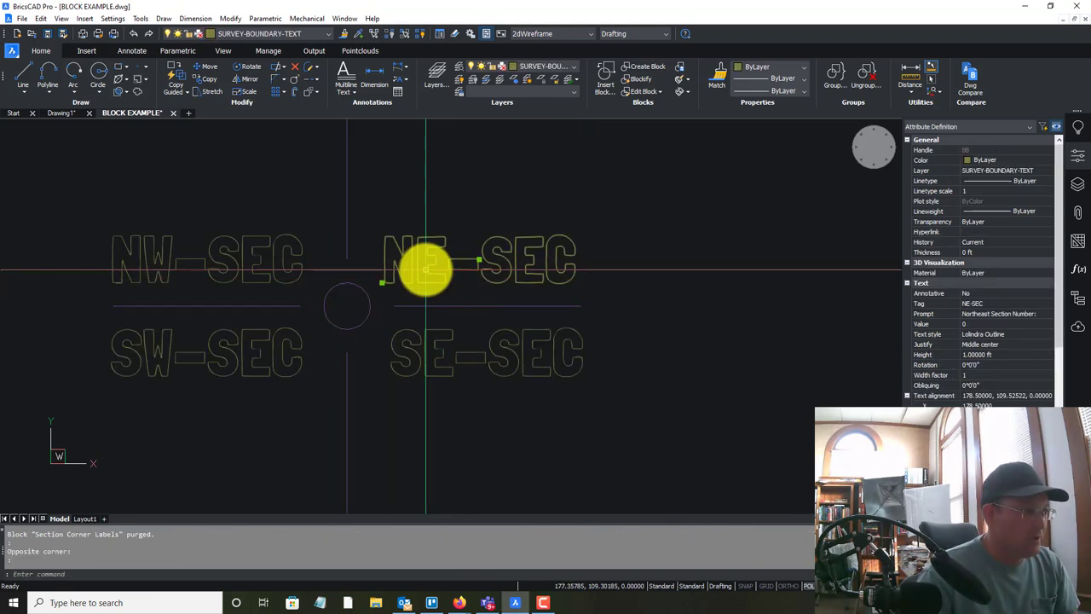
{"action": "double_click", "coordinate": [424, 268]}
{"action": "left_click", "coordinate": [606, 292]}
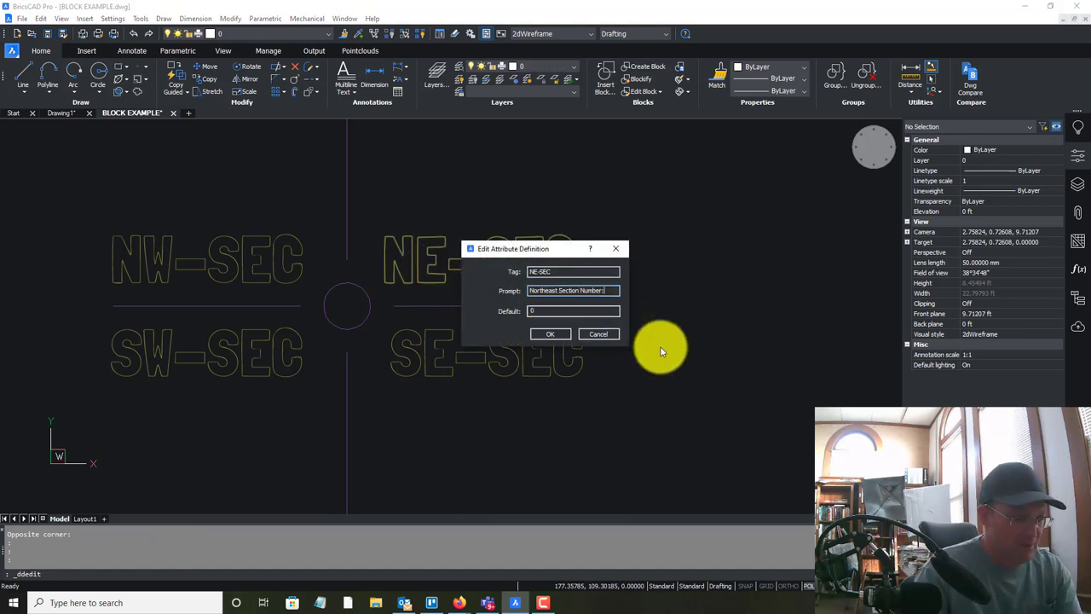
{"action": "left_click", "coordinate": [554, 334]}
{"action": "left_click", "coordinate": [565, 349]}
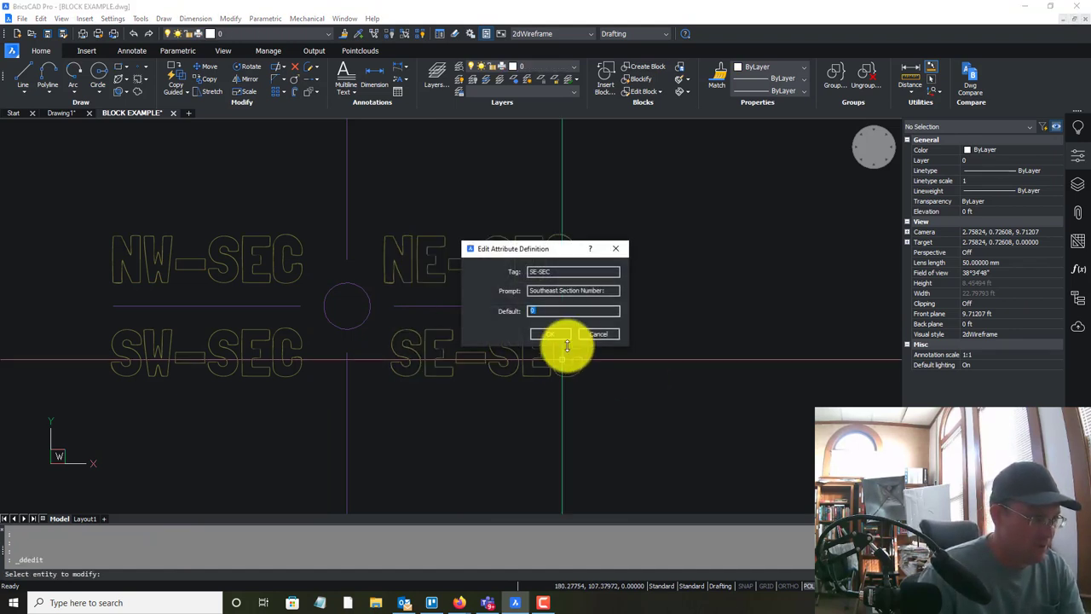
{"action": "left_click", "coordinate": [559, 335]}
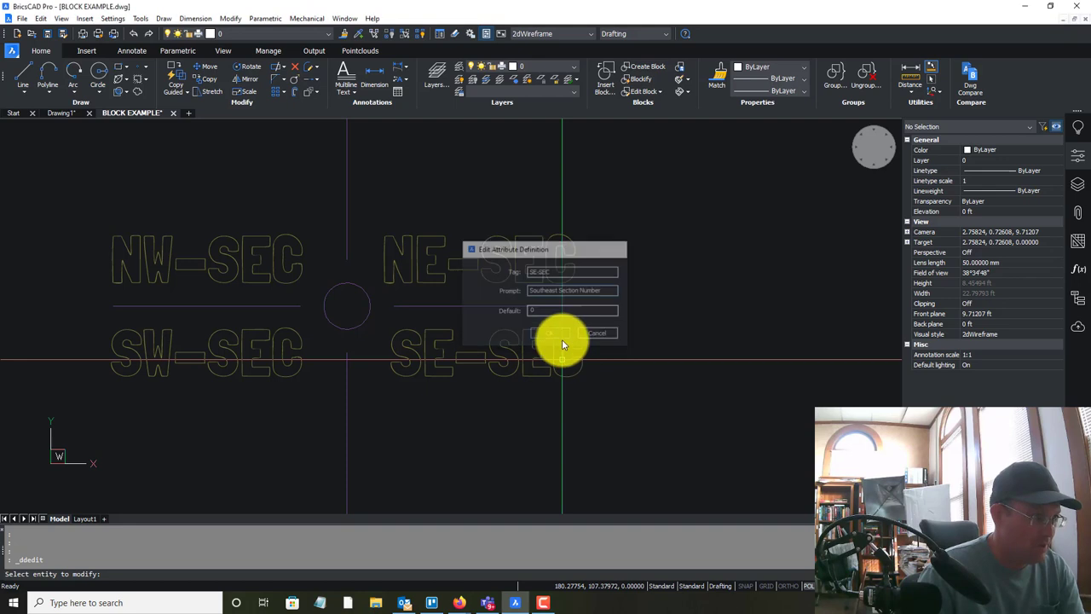
Remove the trailing colon from the prompts of the NW-SEC and SW-SEC attribute definitions
{"action": "left_click", "coordinate": [298, 253]}
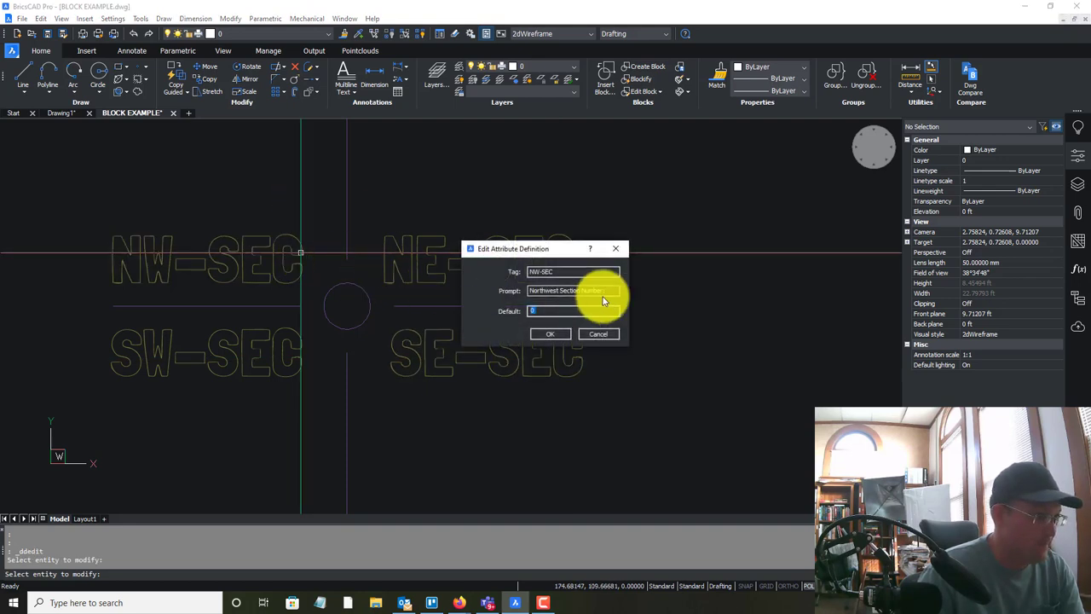
{"action": "left_click", "coordinate": [552, 334]}
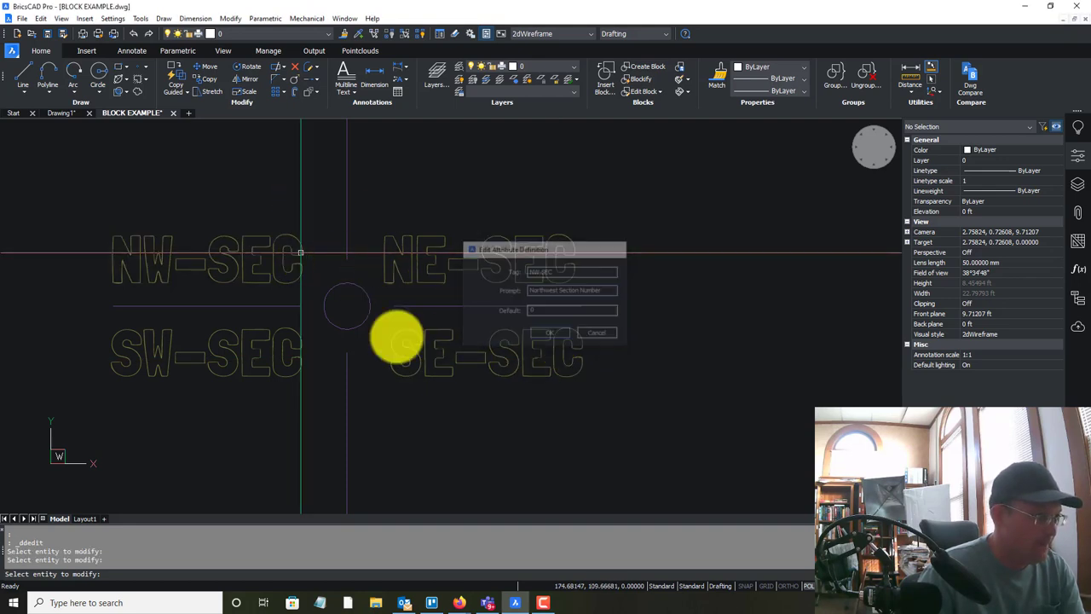
{"action": "left_click", "coordinate": [278, 331]}
{"action": "left_click", "coordinate": [599, 291]}
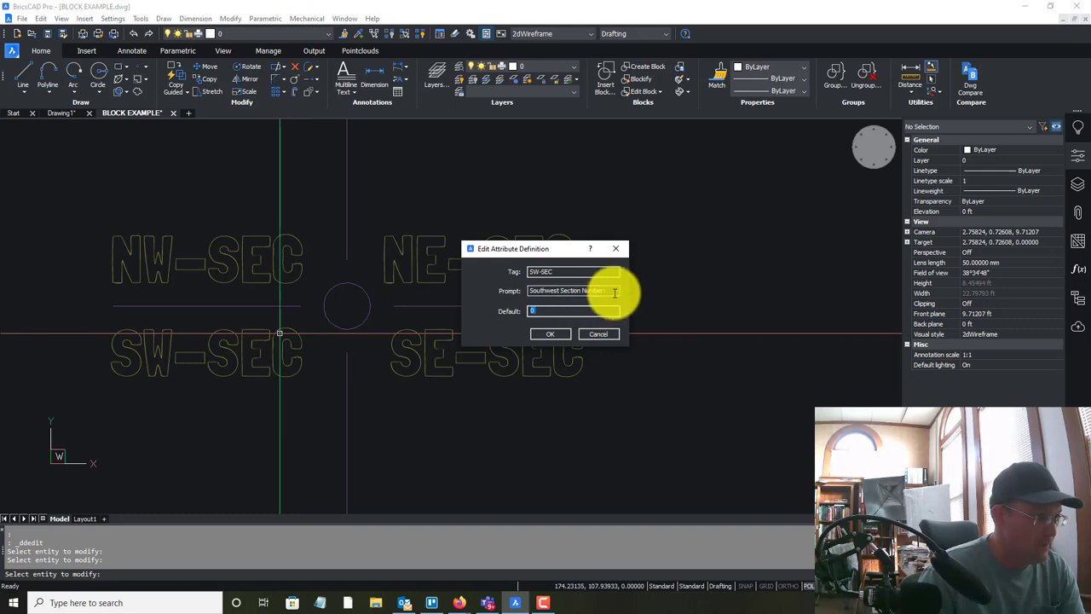
{"action": "left_click", "coordinate": [539, 336]}
{"action": "scroll", "coordinate": [643, 418], "scroll_direction": "down", "scroll_amount": 5}
{"action": "key", "text": "Escape"}
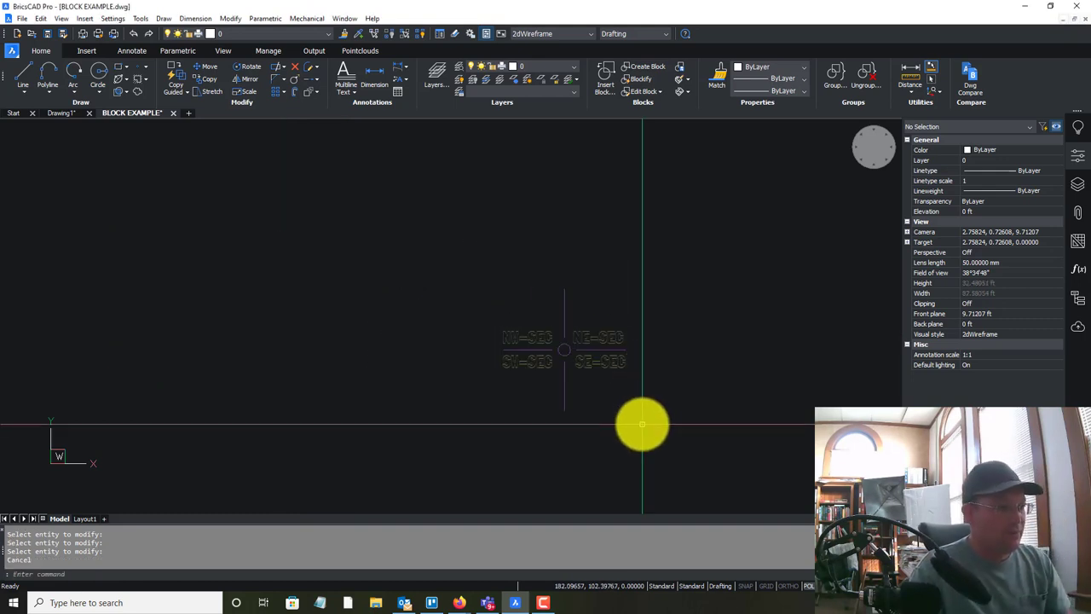
Start a block definition named "Section Corner Label" and select the crosshair lines, circle and four section attributes as its entities
{"action": "key", "text": "Return"}
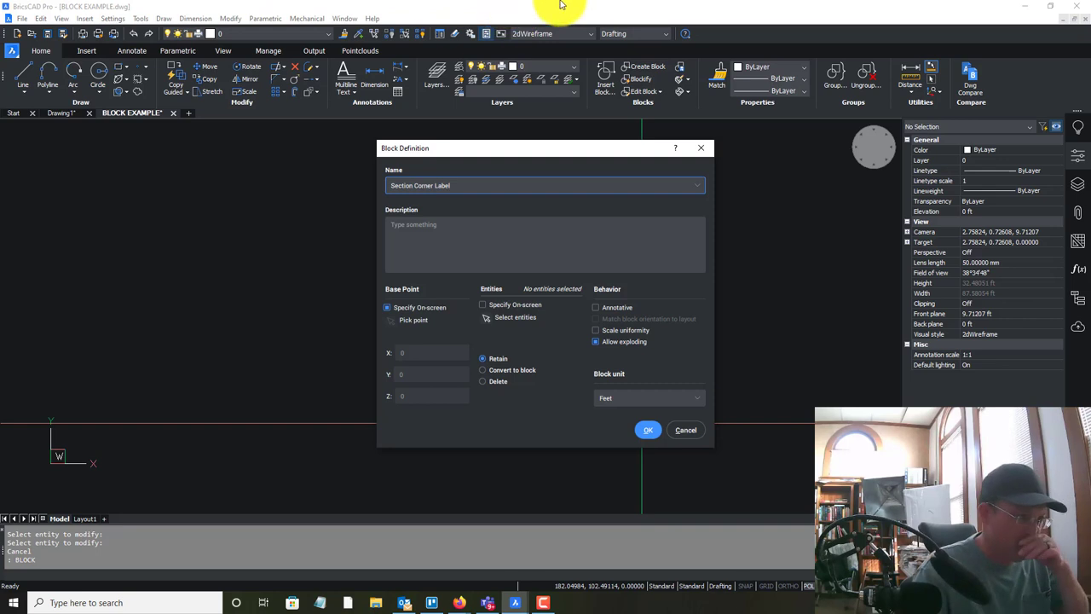
{"action": "left_click", "coordinate": [484, 317]}
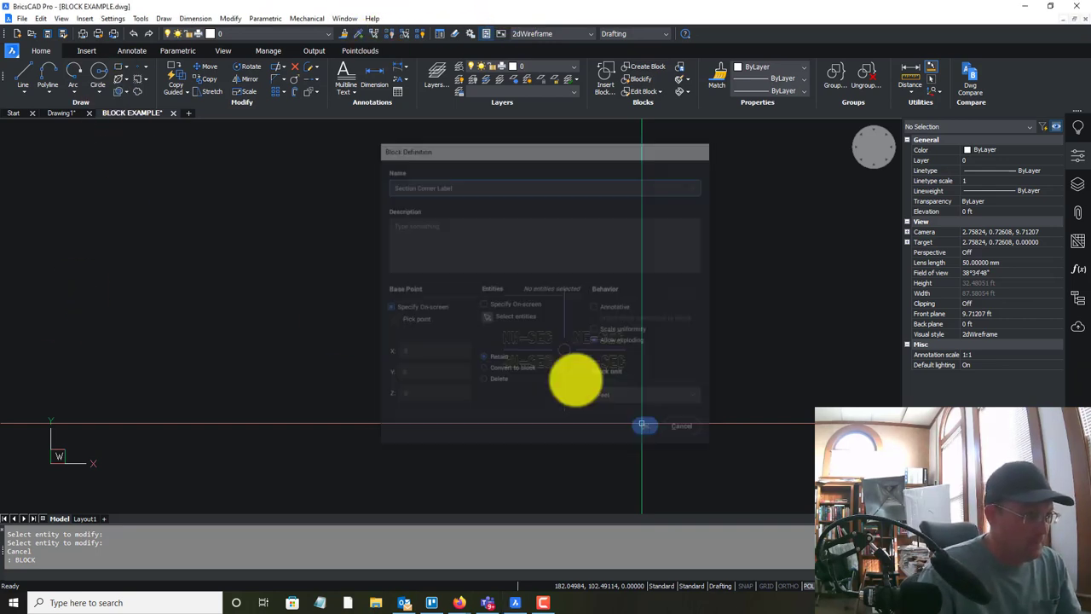
{"action": "left_click", "coordinate": [725, 453]}
{"action": "left_click", "coordinate": [467, 260]}
{"action": "key", "text": "Return"}
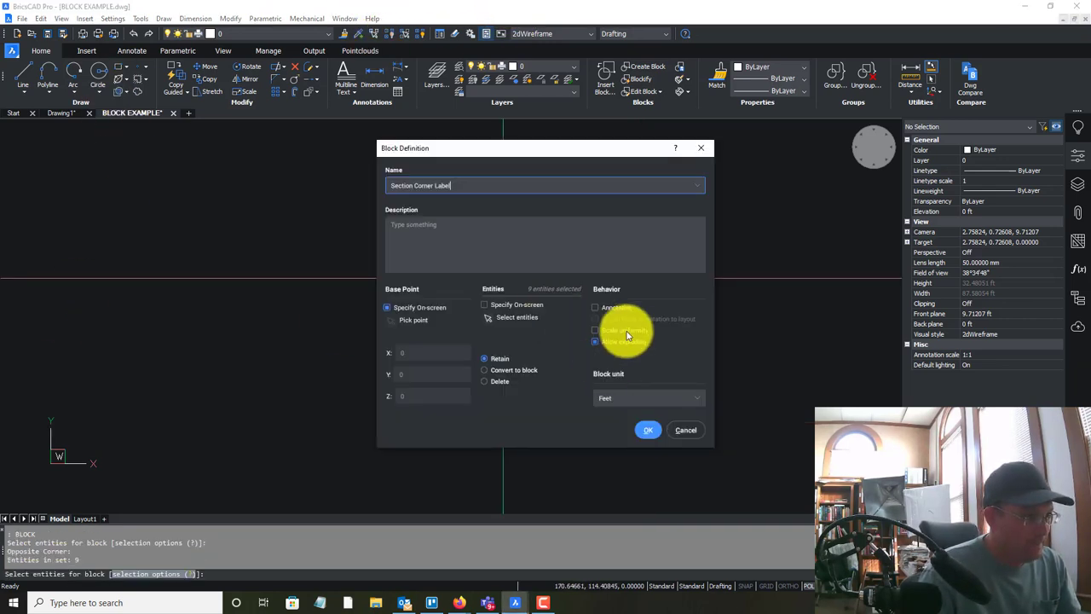
Set the block unit to a US Survey unit and complete the definition with the circle's center as base point
{"action": "left_click", "coordinate": [647, 402]}
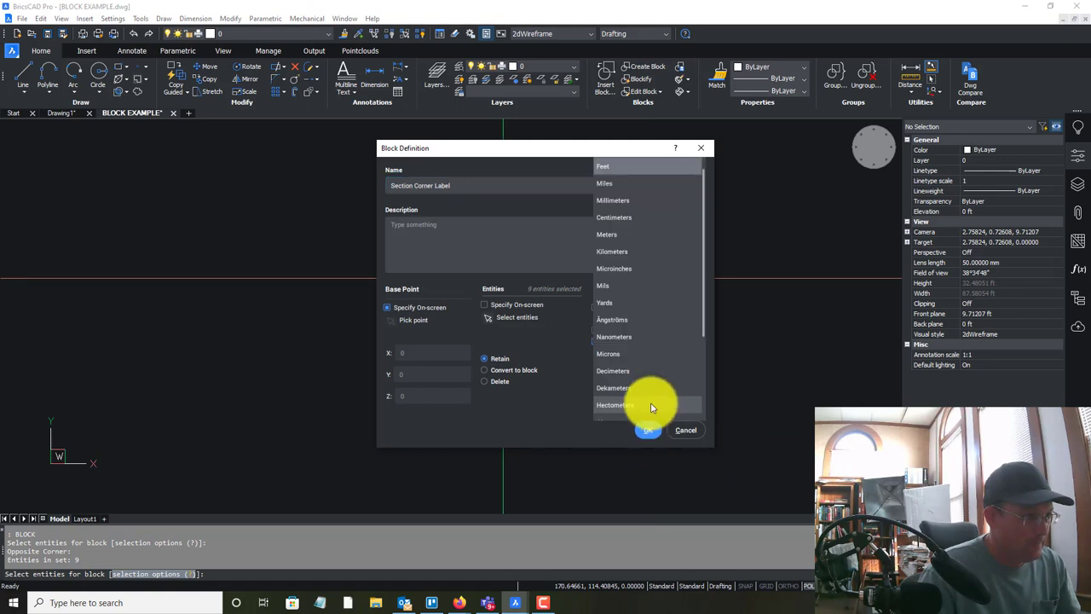
{"action": "scroll", "coordinate": [662, 368], "scroll_direction": "down", "scroll_amount": 2}
{"action": "scroll", "coordinate": [630, 410], "scroll_direction": "down", "scroll_amount": 2}
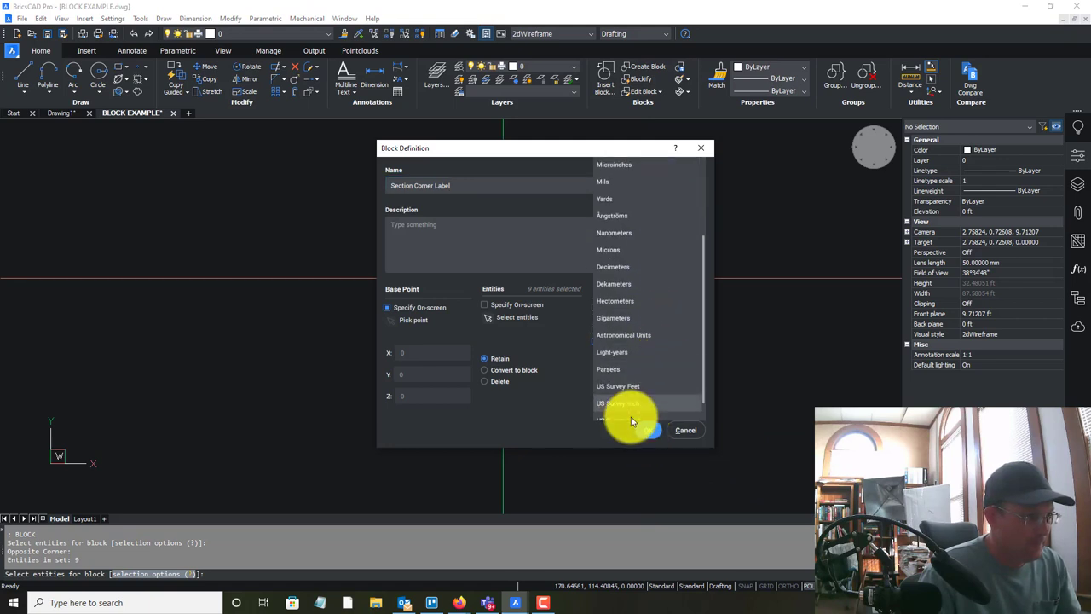
{"action": "left_click", "coordinate": [630, 408]}
{"action": "left_click", "coordinate": [646, 435]}
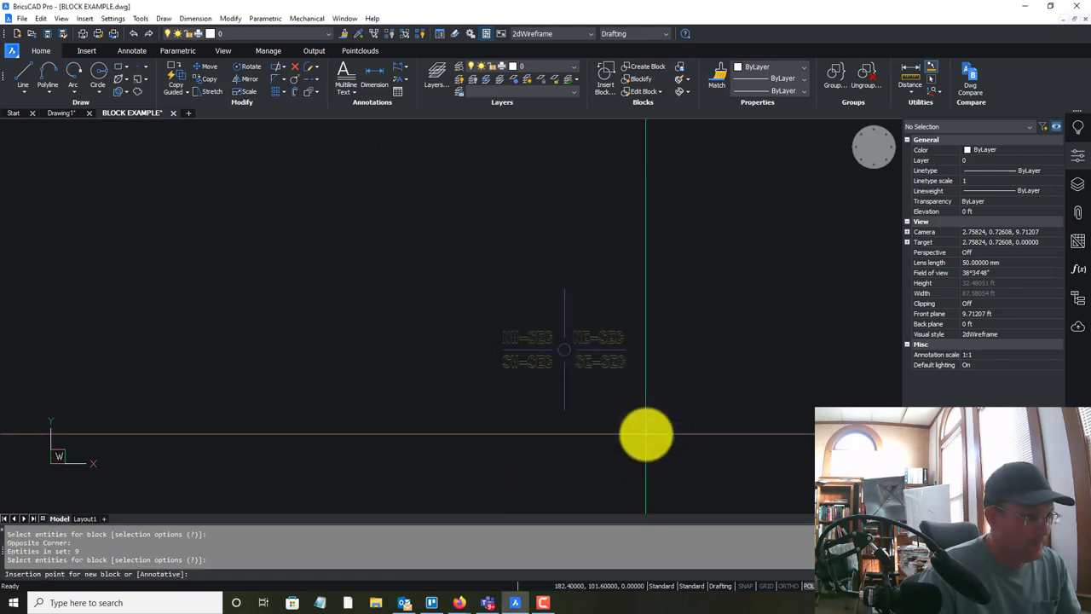
{"action": "scroll", "coordinate": [572, 353], "scroll_direction": "up", "scroll_amount": 4}
{"action": "left_click", "coordinate": [536, 341]}
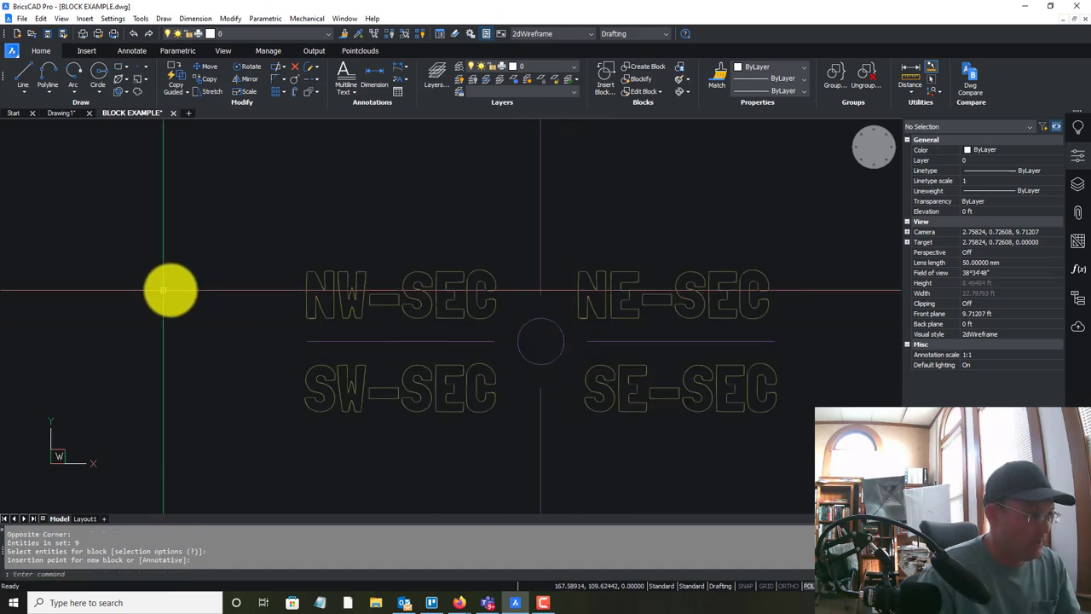
Insert the Section Corner Label block to the right of the original symbol with section numbers NE 1, SE 12, SW 11 and NW 2
{"action": "scroll", "coordinate": [171, 290], "scroll_direction": "down", "scroll_amount": 5}
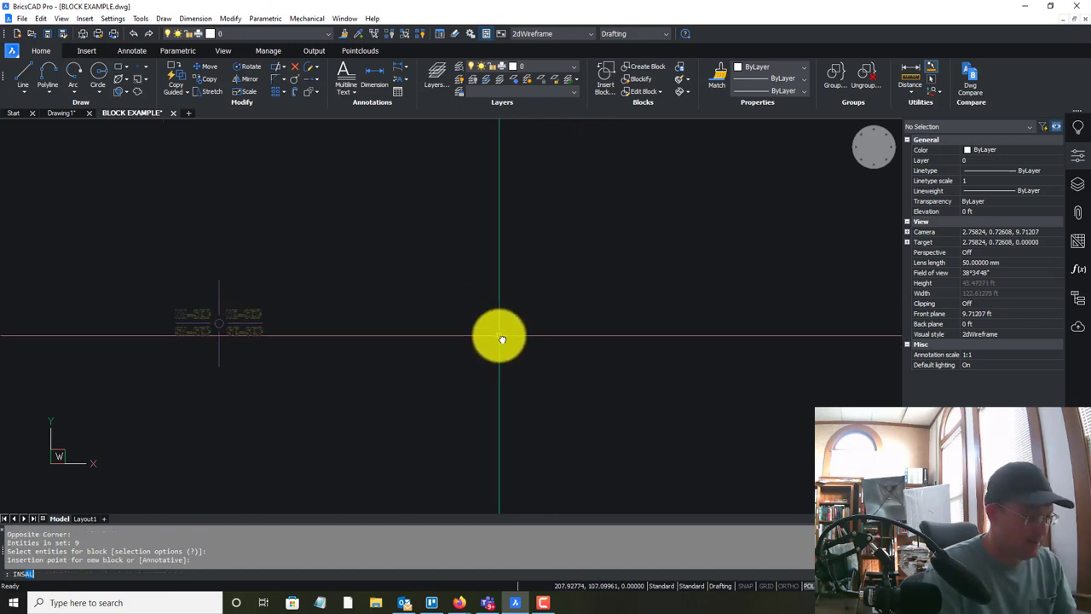
{"action": "key", "text": "Return"}
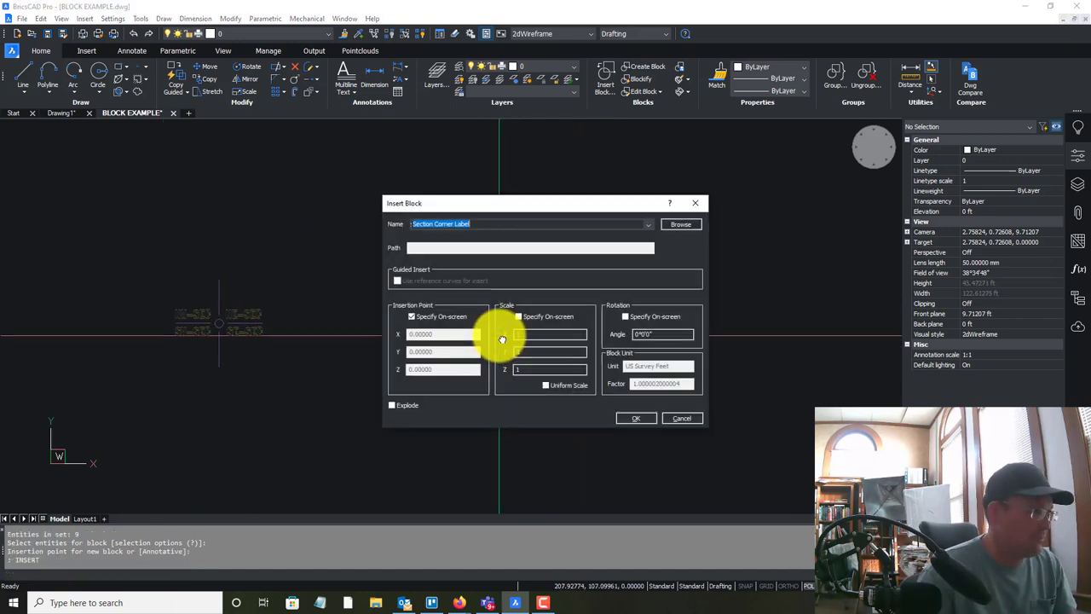
{"action": "left_click", "coordinate": [646, 417]}
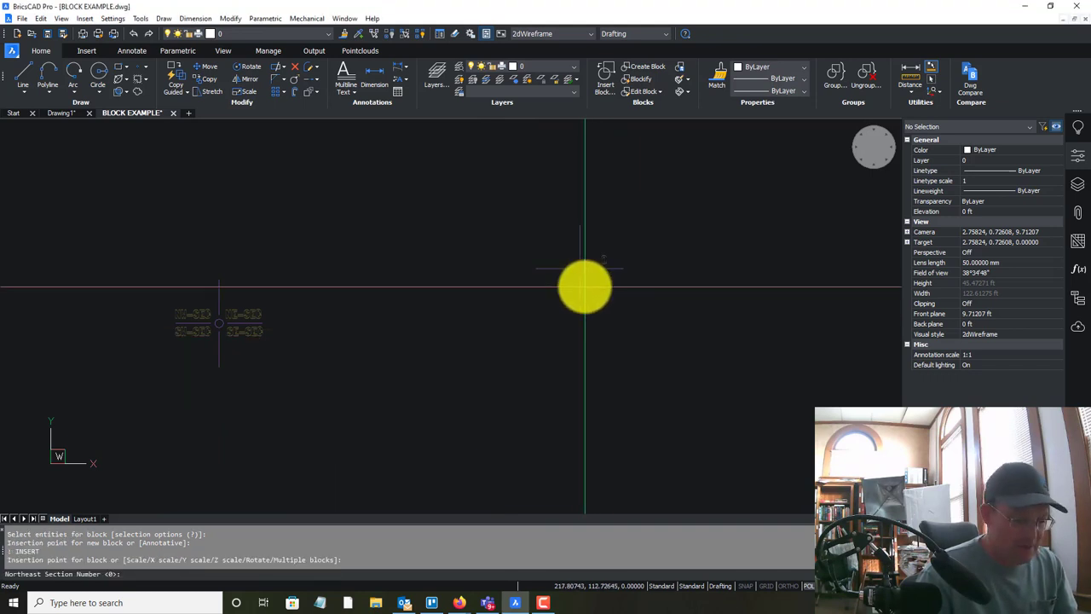
{"action": "key", "text": "Return"}
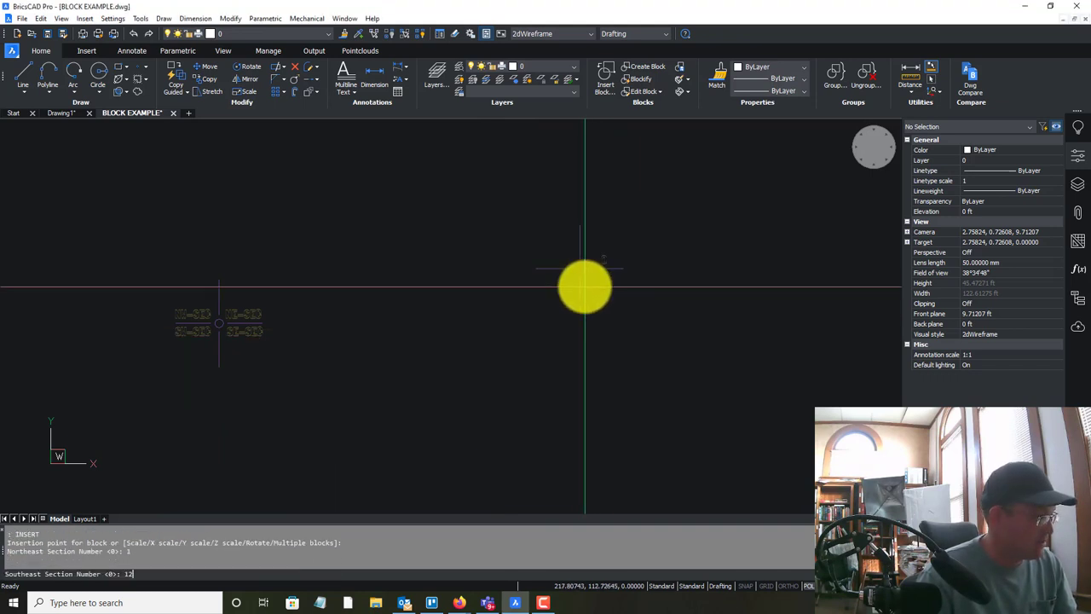
{"action": "key", "text": "Return"}
{"action": "scroll", "coordinate": [613, 320], "scroll_direction": "up", "scroll_amount": 3}
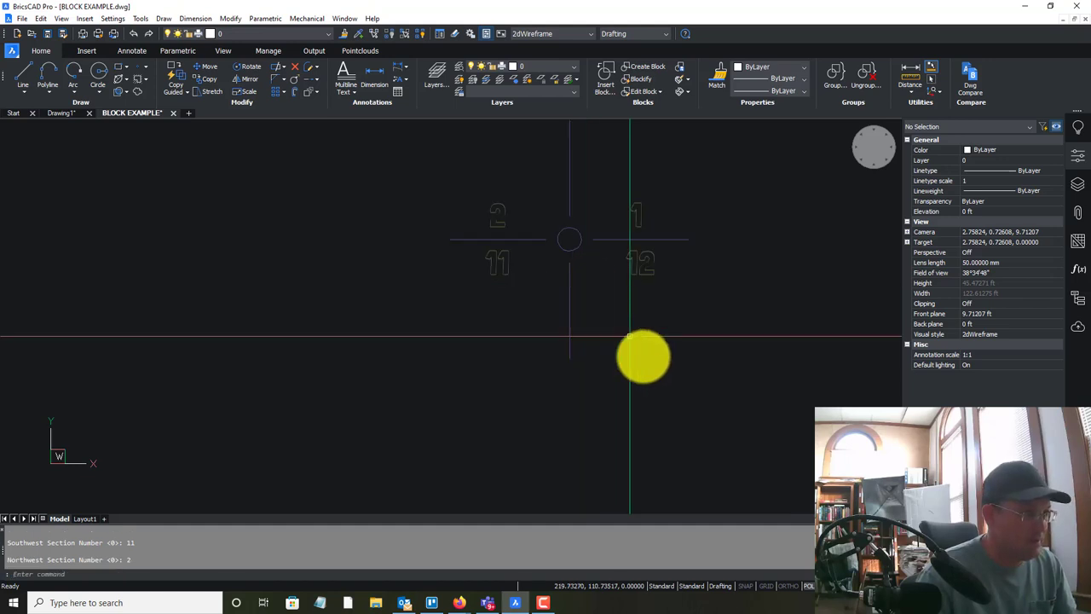
Explode the inserted Section Corner Label block into its component entities
{"action": "left_click", "coordinate": [642, 355]}
{"action": "left_click", "coordinate": [480, 285]}
{"action": "scroll", "coordinate": [637, 276], "scroll_direction": "up", "scroll_amount": 2}
{"action": "key", "text": "Escape"}
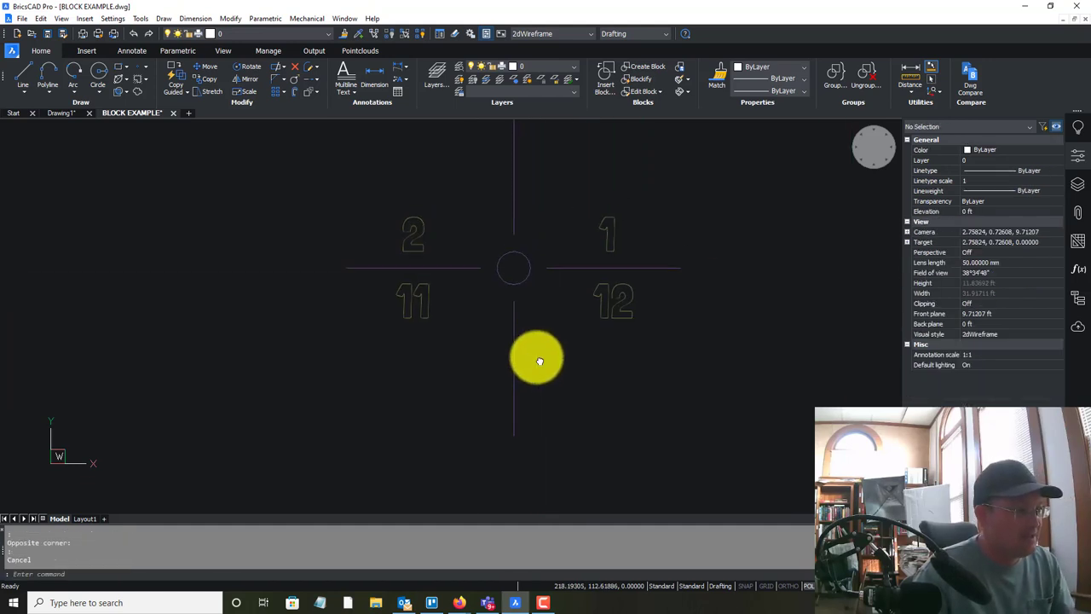
{"action": "left_click", "coordinate": [559, 414]}
{"action": "left_click", "coordinate": [473, 389]}
{"action": "type", "text": "x"}
{"action": "key", "text": "Return"}
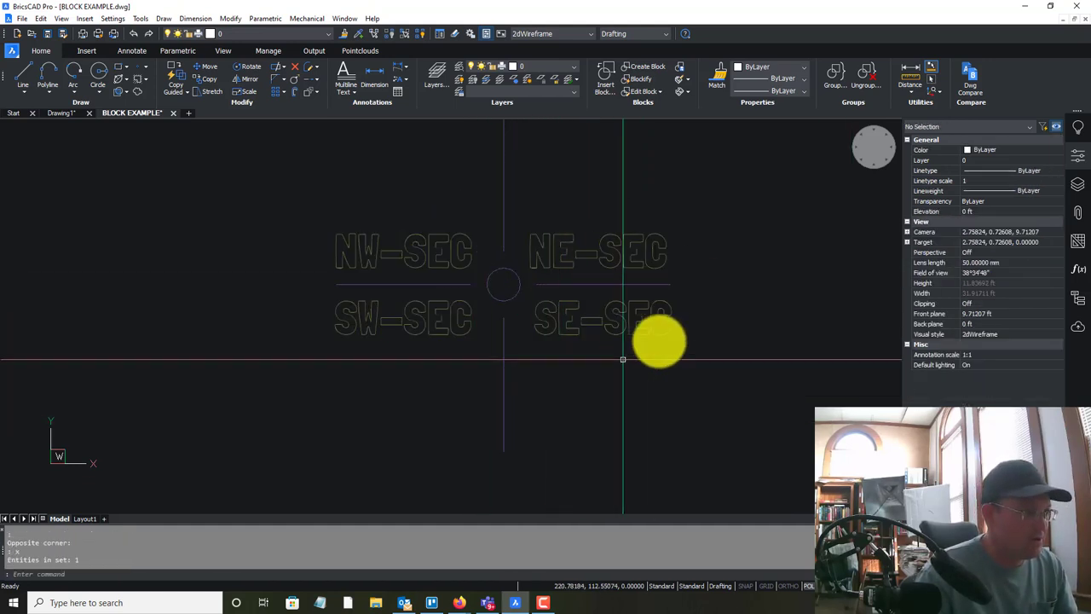
Deselect the exploded pieces and undo the explode of the section corner block
{"action": "left_click", "coordinate": [501, 372]}
{"action": "left_click", "coordinate": [638, 273]}
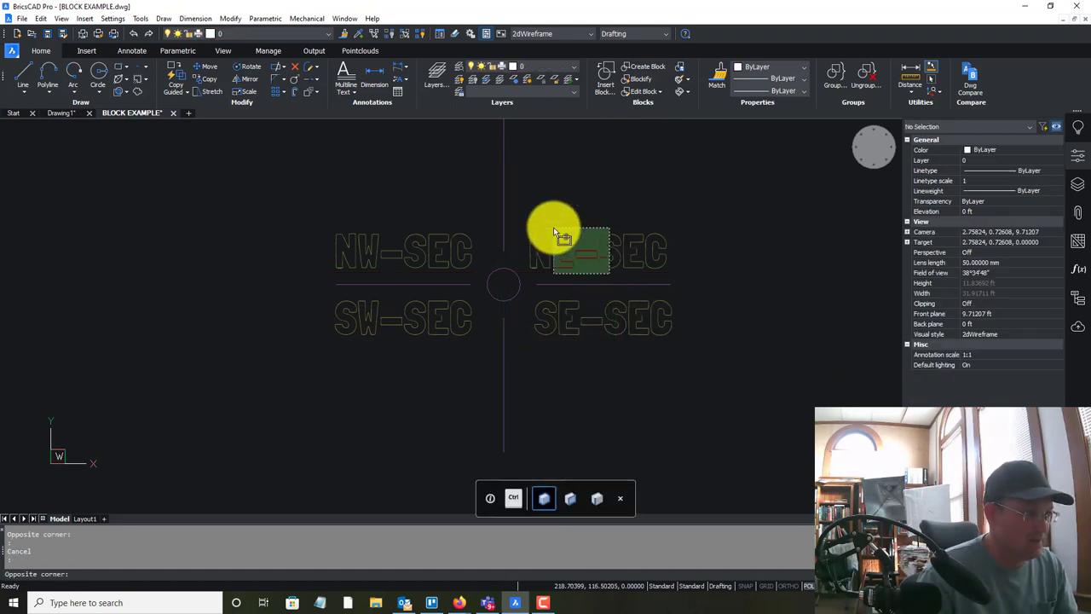
{"action": "key", "text": "Escape"}
{"action": "type", "text": "u"}
{"action": "key", "text": "Return"}
{"action": "scroll", "coordinate": [636, 397], "scroll_direction": "down", "scroll_amount": 5}
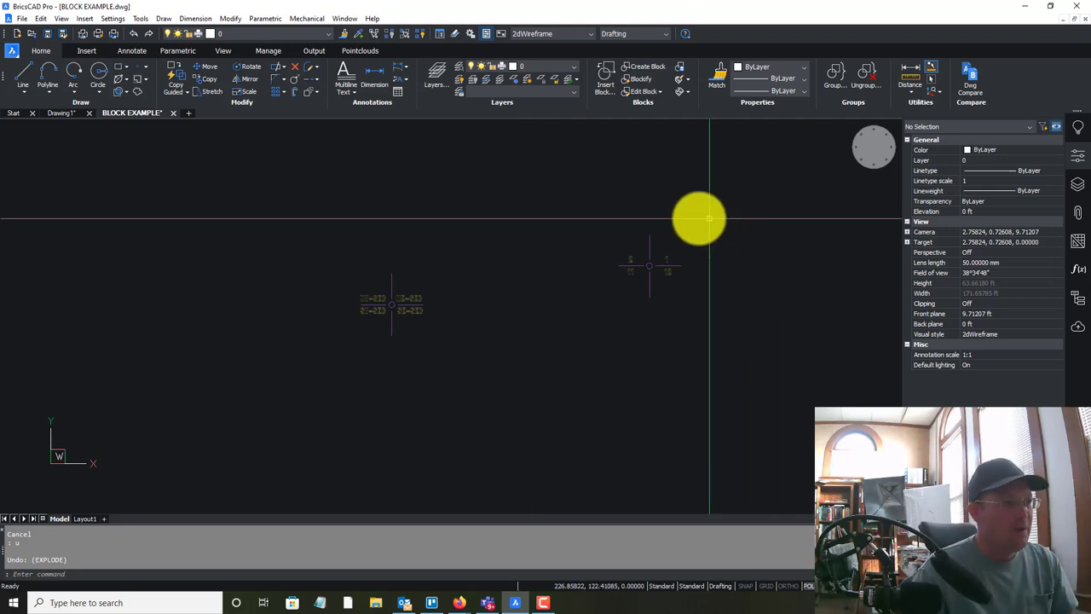
Run the Explode command on the inserted block with section numbers 1, 12, 11 and 2
{"action": "mouse_move", "coordinate": [793, 353]}
{"action": "middle_mouse_down"}
{"action": "mouse_move", "coordinate": [523, 389]}
{"action": "mouse_move", "coordinate": [606, 341]}
{"action": "middle_mouse_up"}
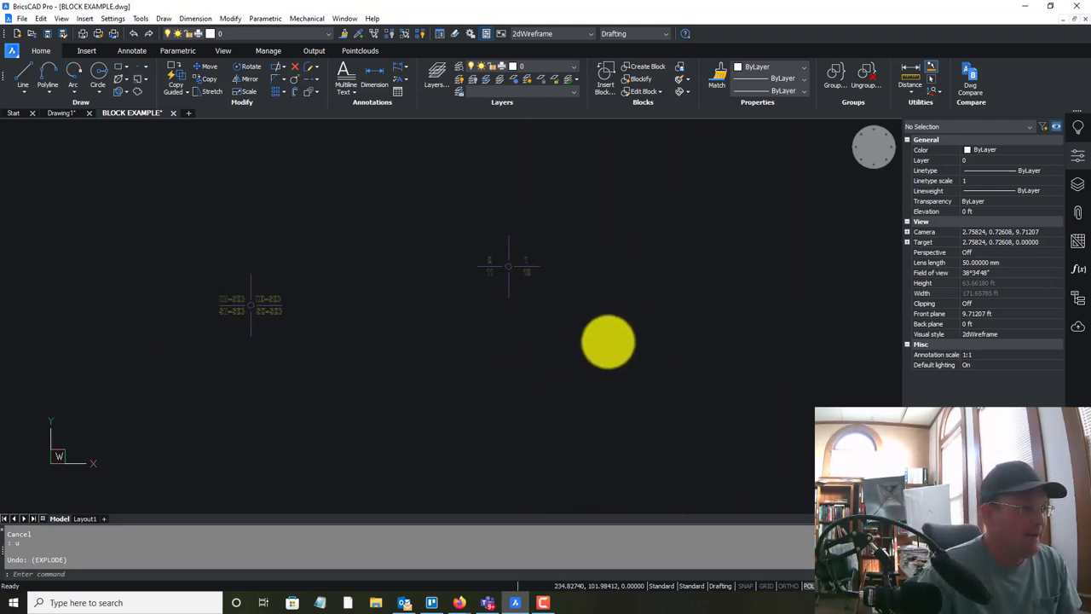
{"action": "scroll", "coordinate": [565, 298], "scroll_direction": "up", "scroll_amount": 4}
{"action": "middle_click_drag", "start_coordinate": [463, 336], "coordinate": [579, 419]}
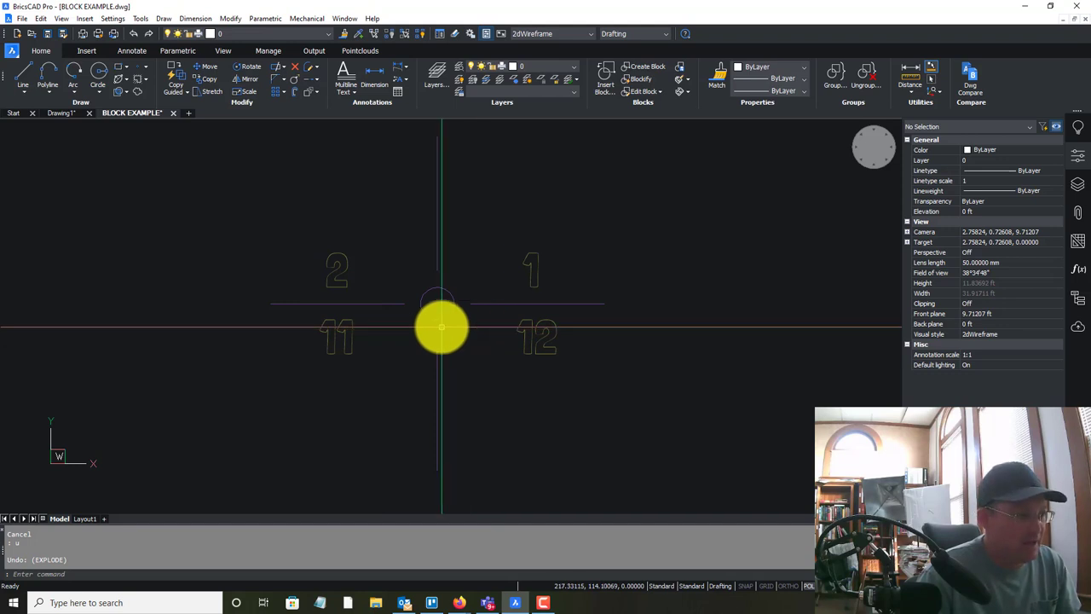
{"action": "scroll", "coordinate": [496, 380], "scroll_direction": "down", "scroll_amount": 2}
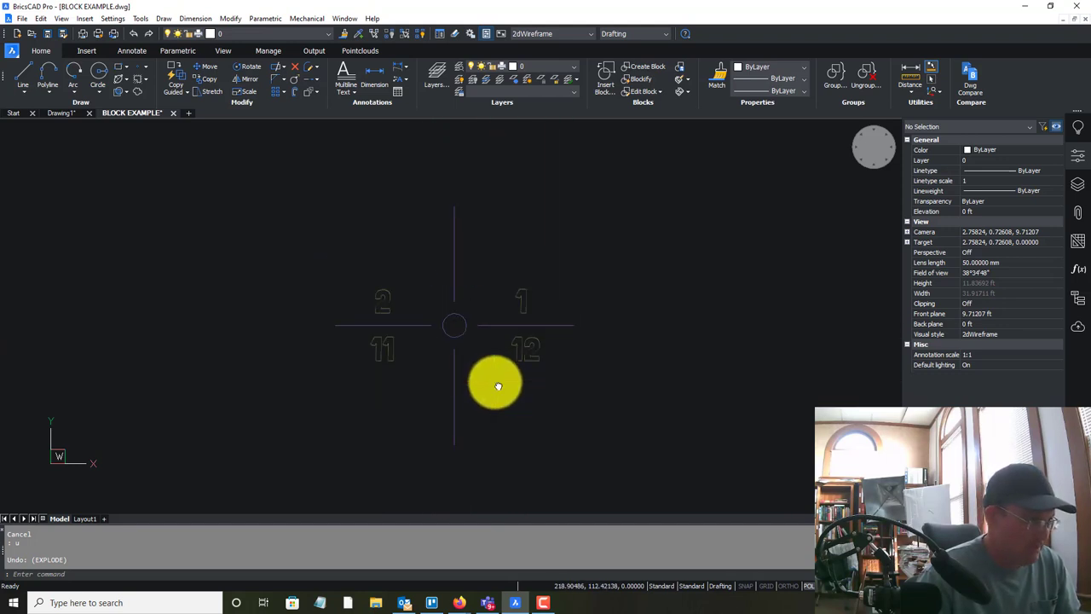
{"action": "middle_click_drag", "start_coordinate": [494, 383], "coordinate": [550, 390]}
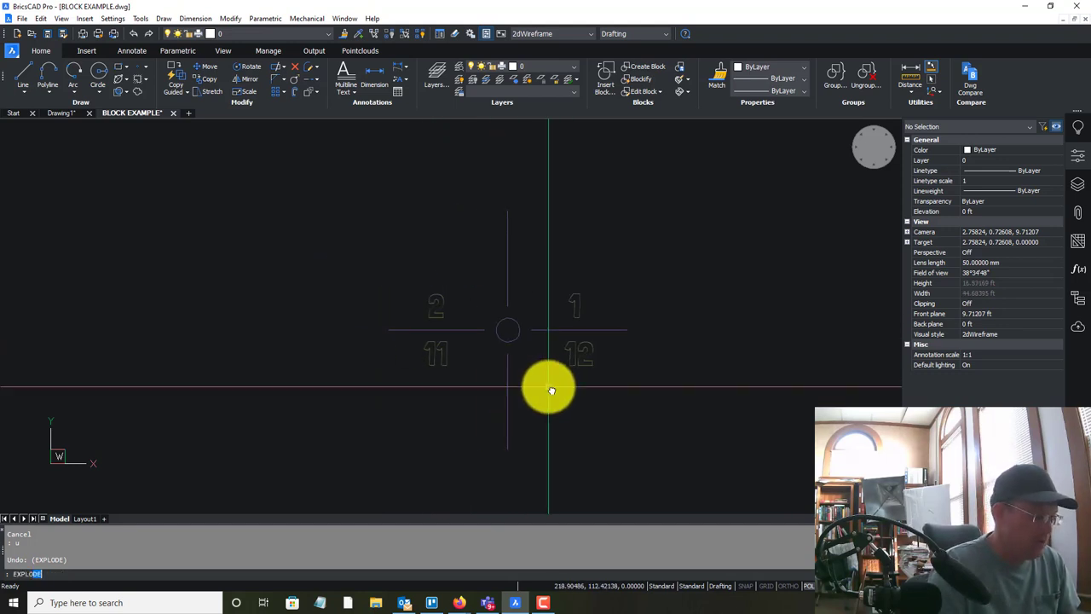
{"action": "key", "text": "Return"}
{"action": "left_click", "coordinate": [508, 364]}
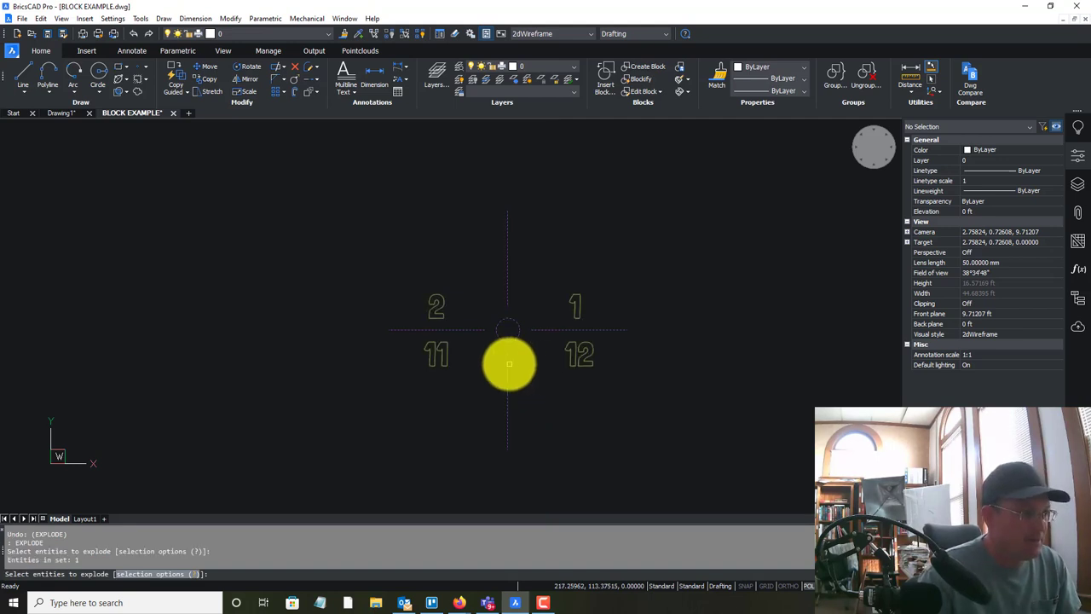
{"action": "key", "text": "Return"}
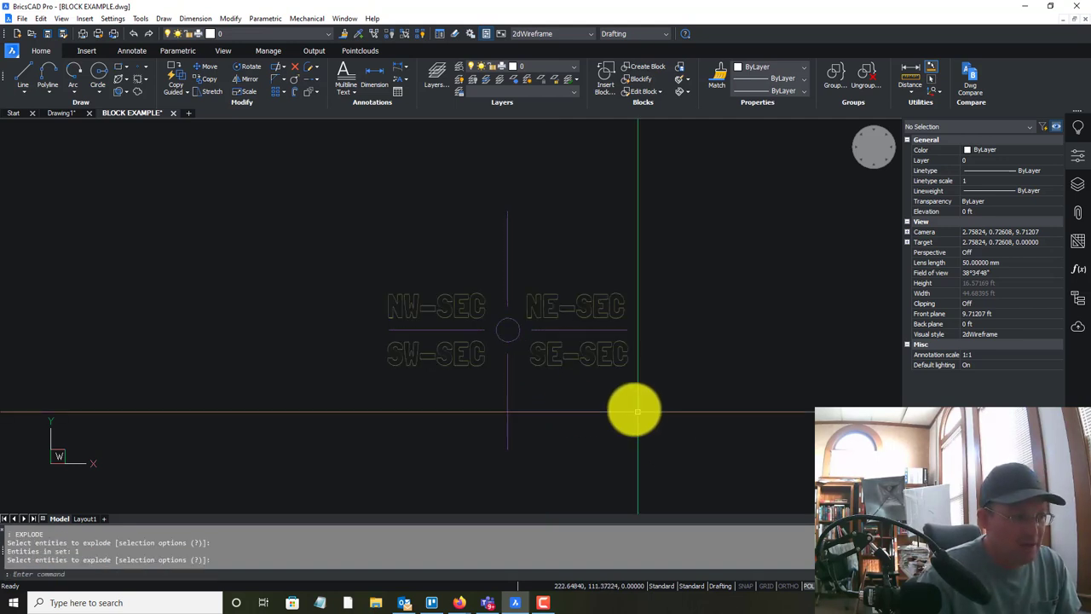
Check the properties of the exploded NE-SEC attribute definition and undo the explode
{"action": "left_click", "coordinate": [596, 311]}
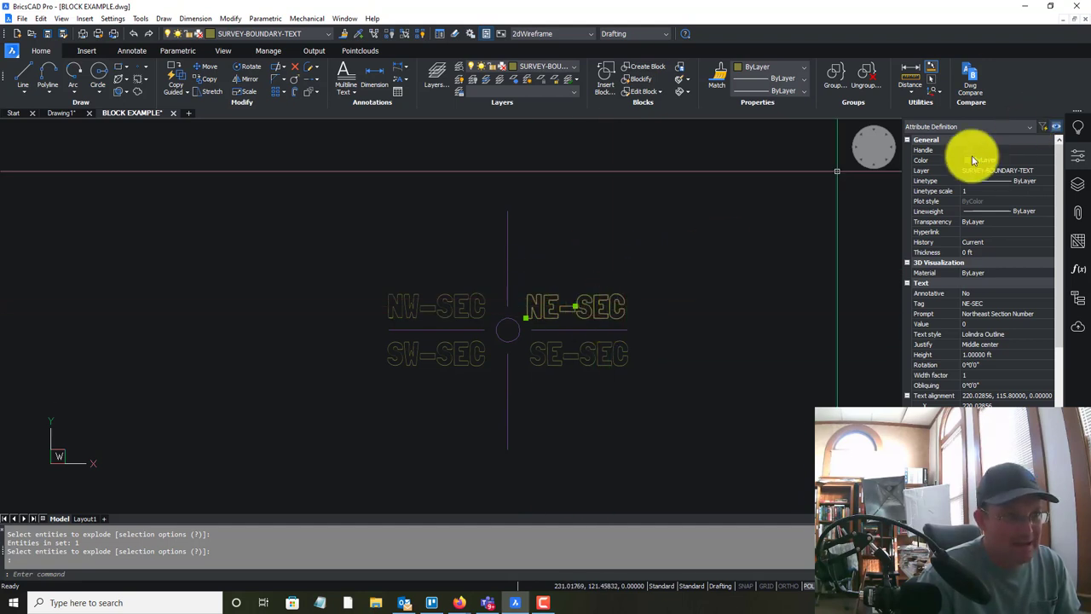
{"action": "key", "text": "Escape"}
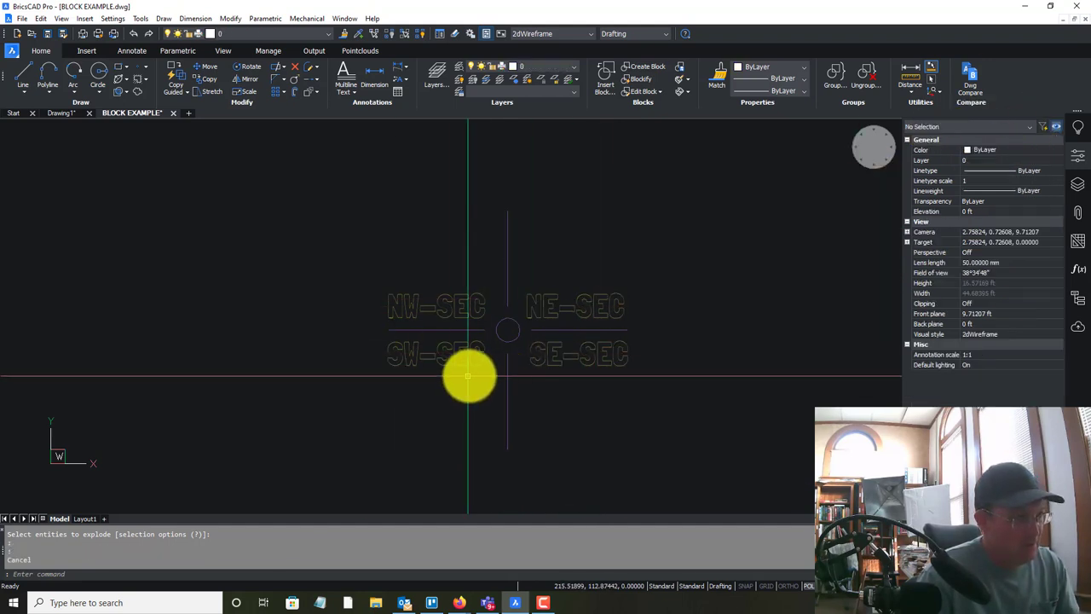
{"action": "left_click", "coordinate": [498, 366]}
{"action": "key", "text": "Escape"}
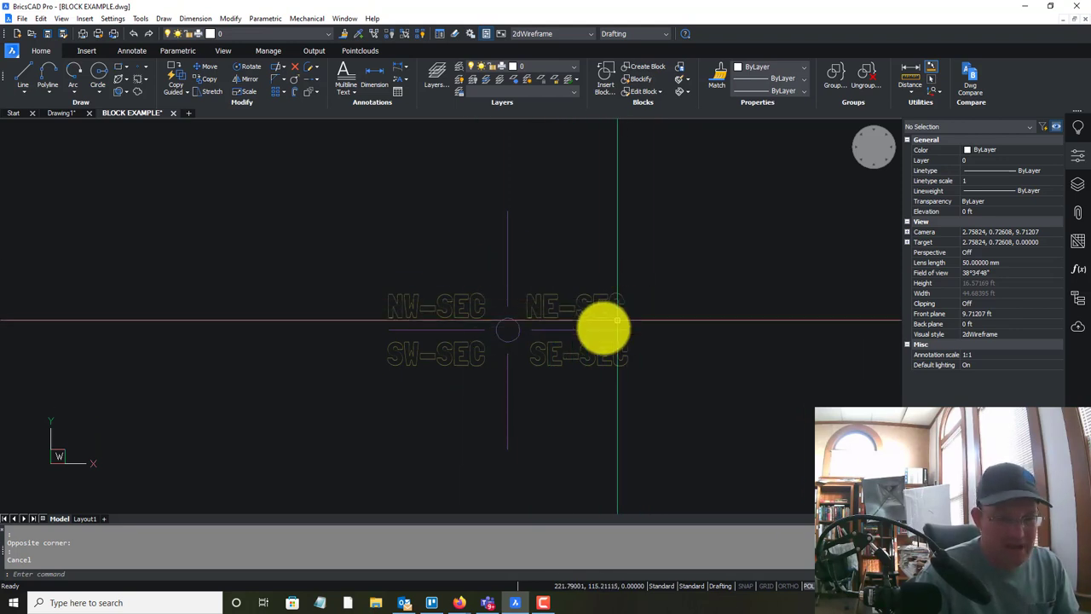
{"action": "type", "text": "u"}
{"action": "key", "text": "Return"}
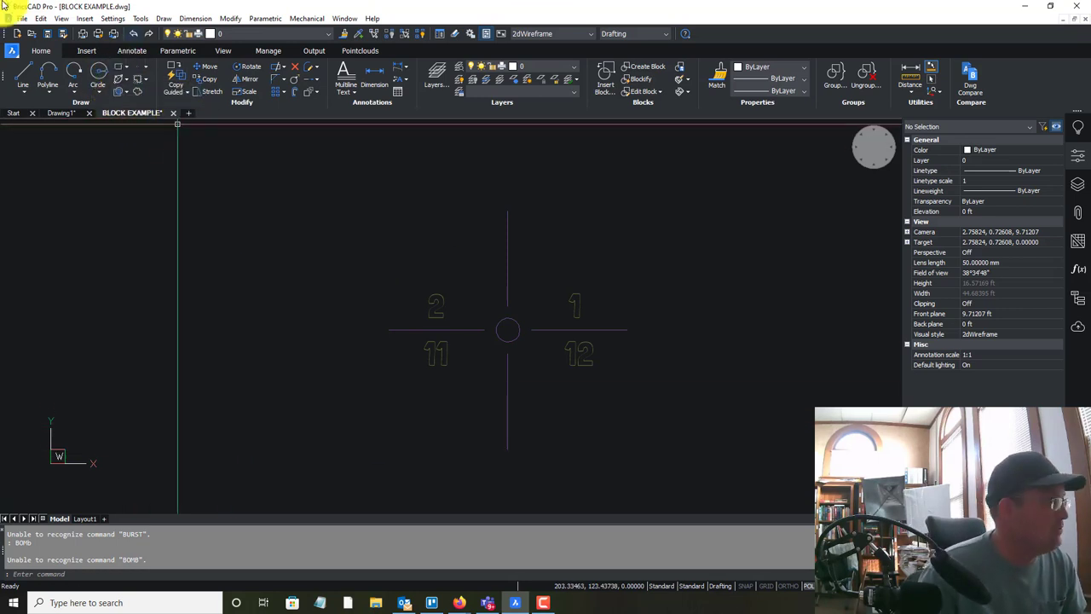
Save the BLOCK EXAMPLE drawing and look for the block commands among the Express tools
{"action": "left_click", "coordinate": [48, 35]}
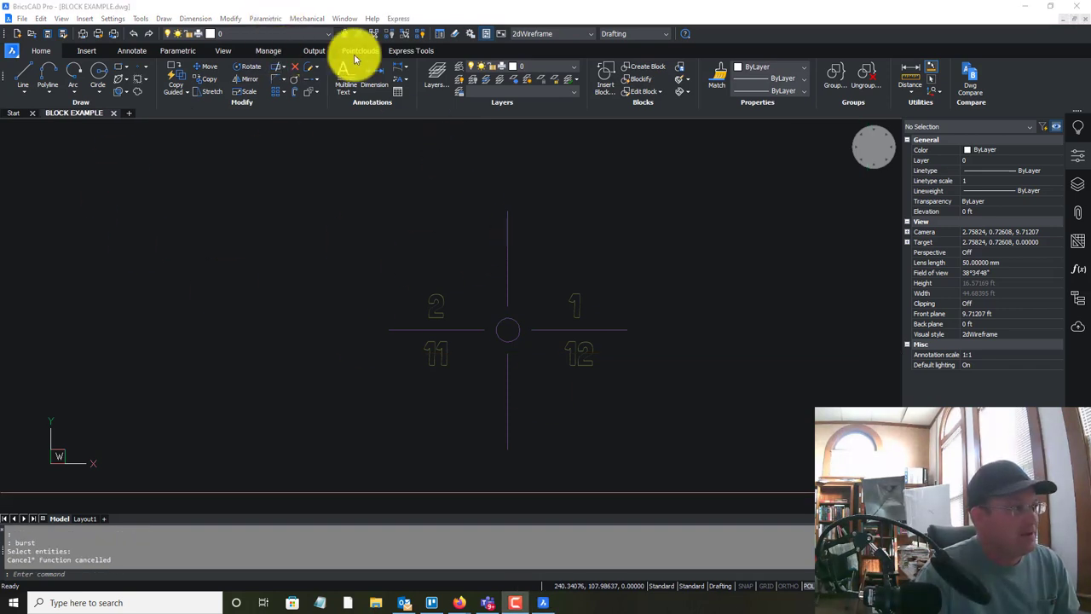
{"action": "left_click", "coordinate": [400, 19]}
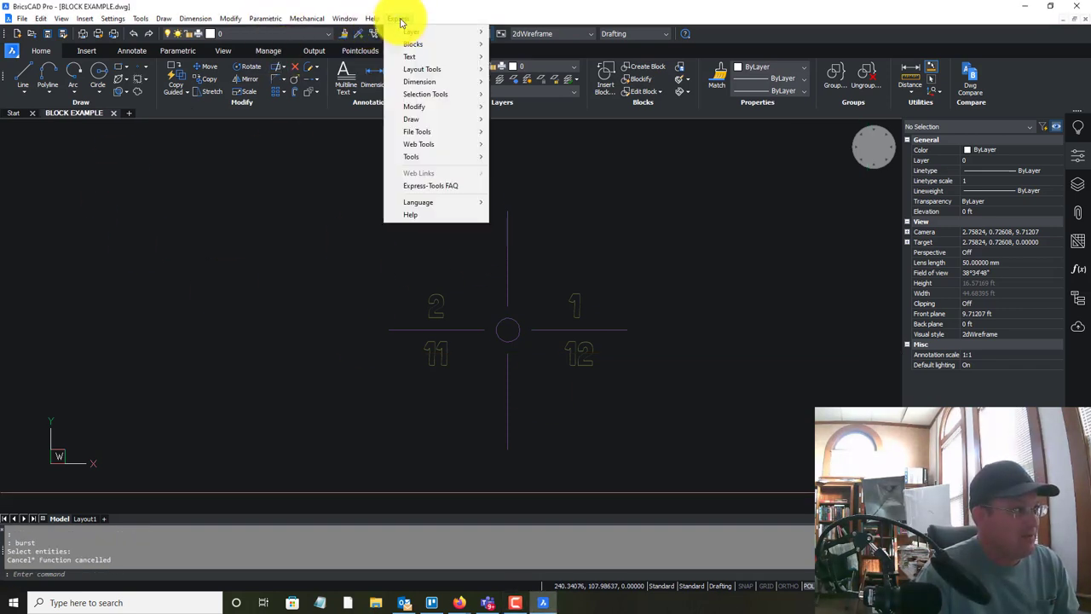
{"action": "mouse_move", "coordinate": [410, 47]}
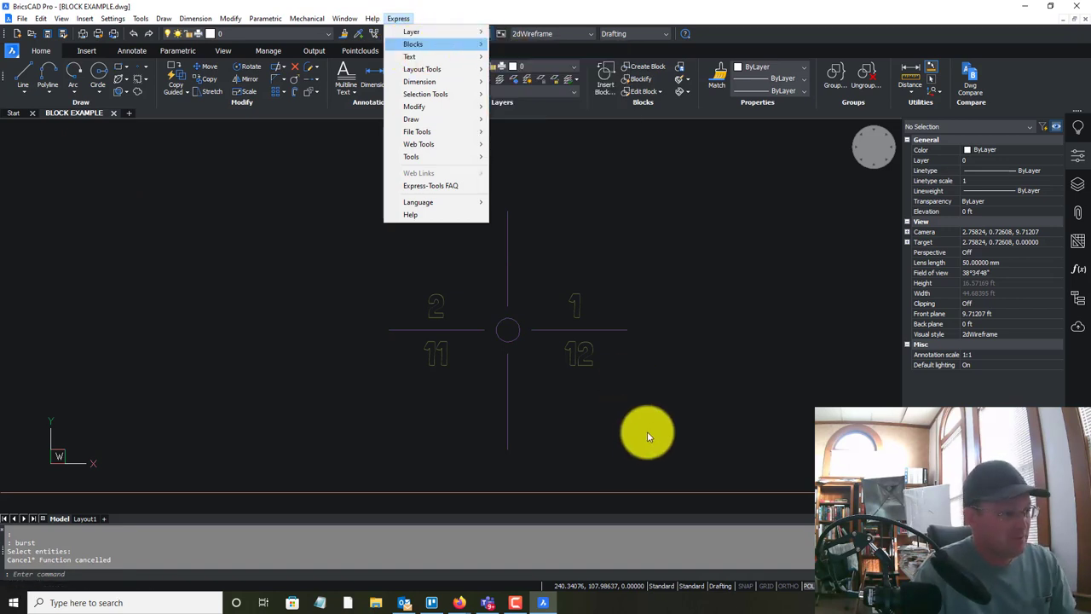
{"action": "left_click", "coordinate": [693, 426]}
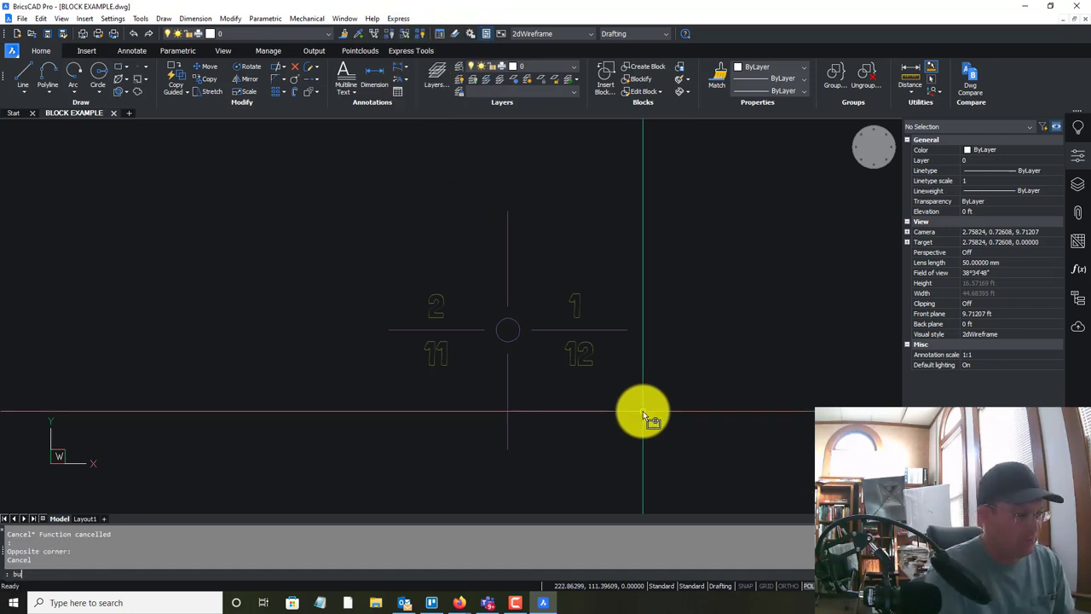
Burst the inserted section corner block and check the entity type of its individual section numbers
{"action": "type", "text": "rst"}
{"action": "key", "text": "Return"}
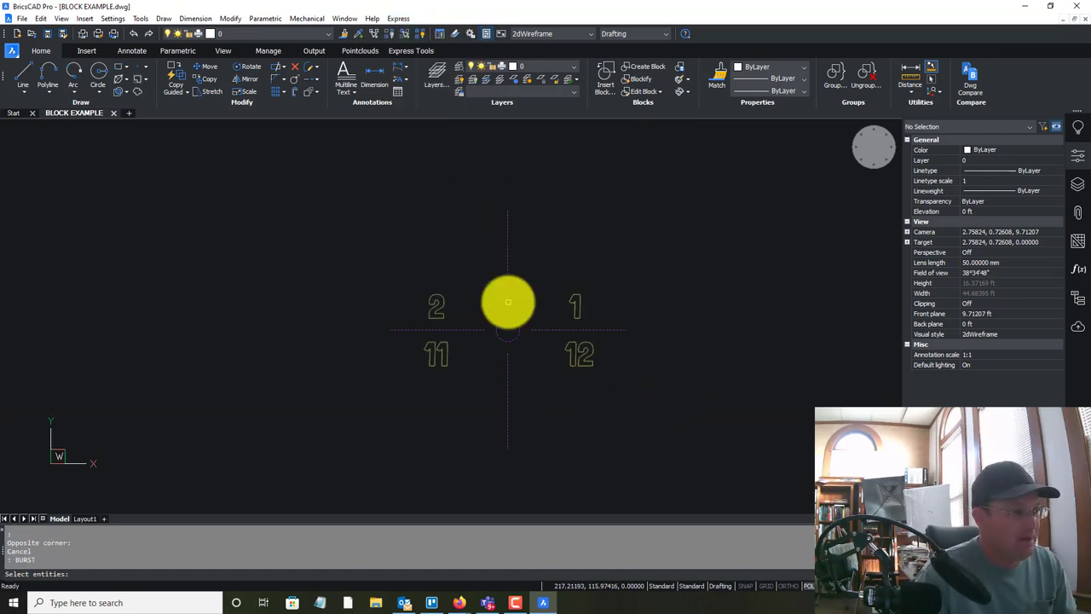
{"action": "key", "text": "Return"}
{"action": "left_click", "coordinate": [572, 349]}
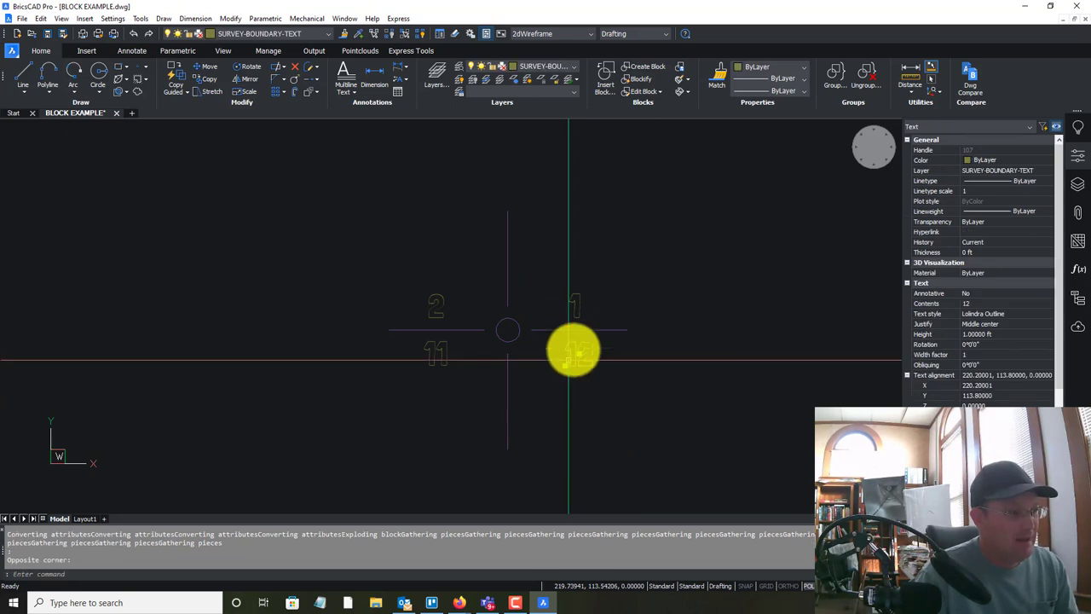
{"action": "key", "text": "Escape"}
{"action": "left_click", "coordinate": [579, 311]}
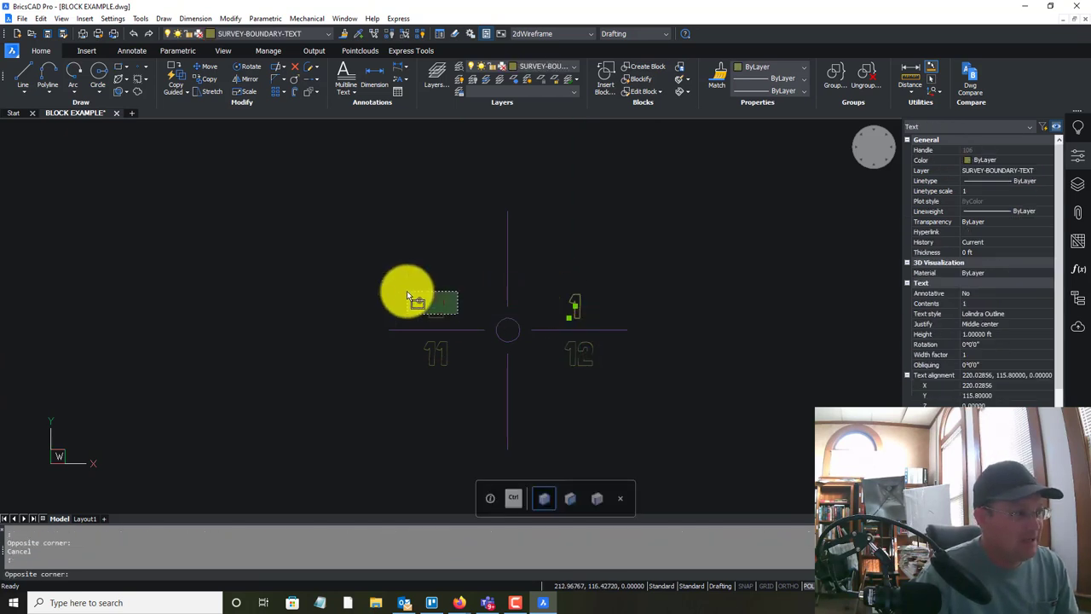
{"action": "key", "text": "Escape"}
{"action": "left_click", "coordinate": [447, 365]}
{"action": "key", "text": "Escape"}
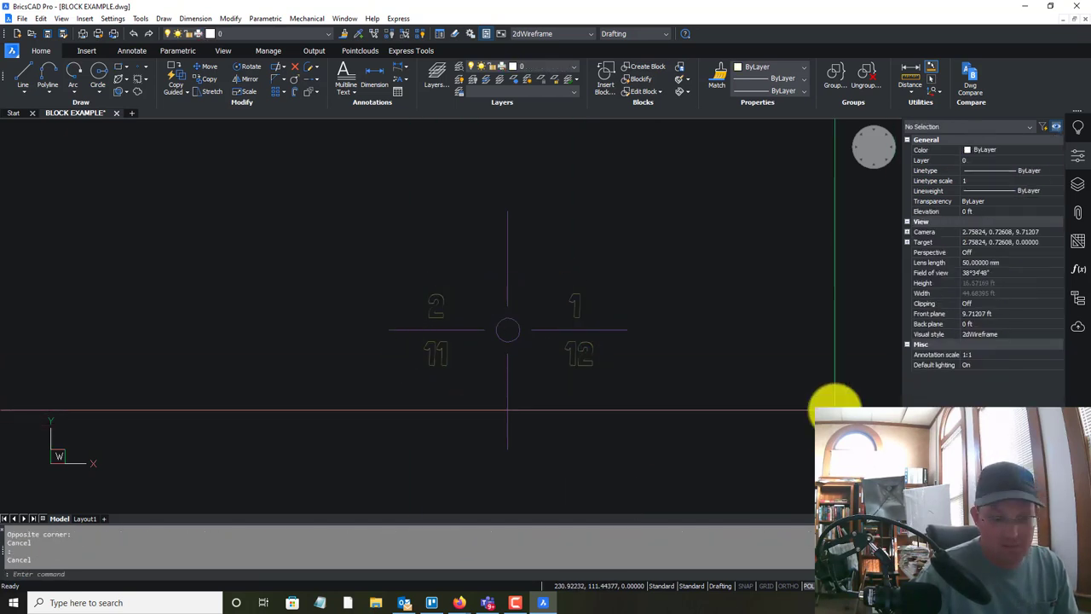
Delete the burst crosshair copy together with its four section numbers
{"action": "scroll", "coordinate": [774, 377], "scroll_direction": "down", "scroll_amount": 3}
{"action": "left_click", "coordinate": [777, 430]}
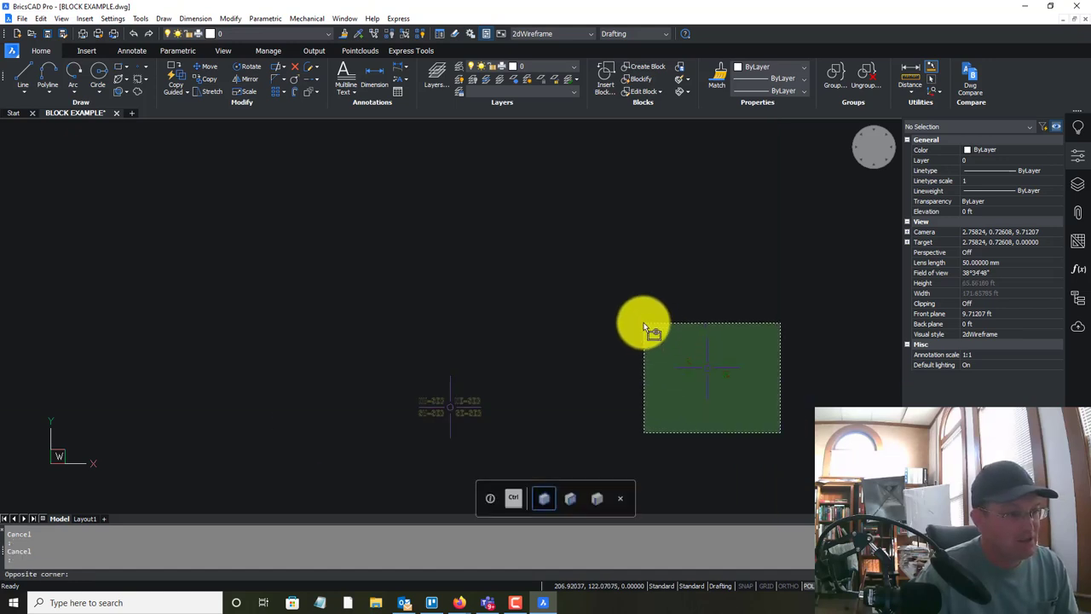
{"action": "left_click", "coordinate": [647, 322]}
{"action": "key", "text": "Delete"}
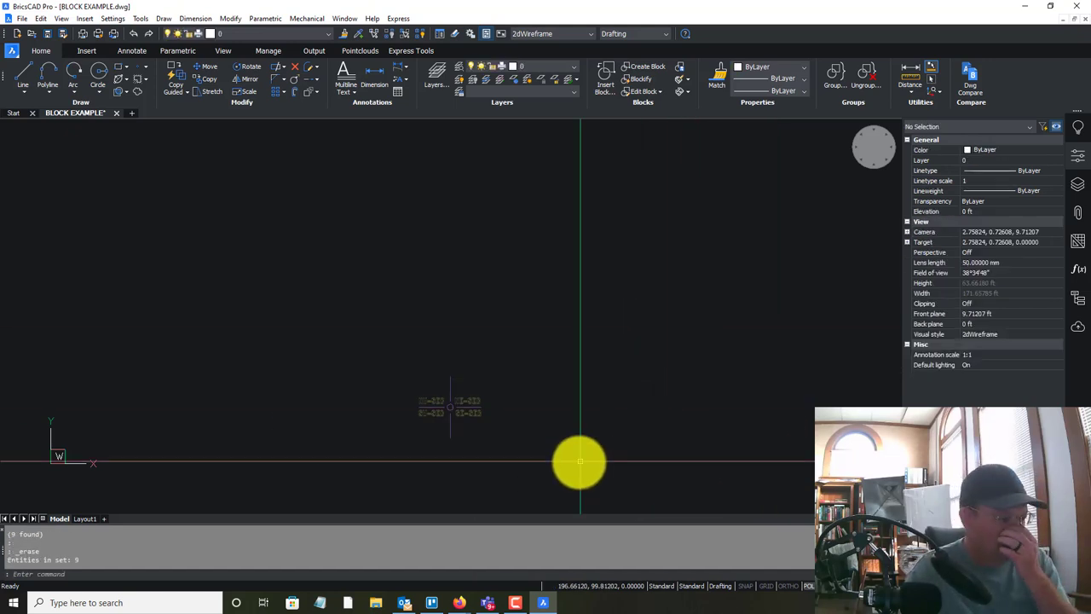
Try to move the whole section corner symbol with its four attributes from the circle's centre to @0,0
{"action": "mouse_move", "coordinate": [577, 457]}
{"action": "middle_mouse_down"}
{"action": "mouse_move", "coordinate": [604, 431]}
{"action": "mouse_move", "coordinate": [514, 436]}
{"action": "middle_mouse_up"}
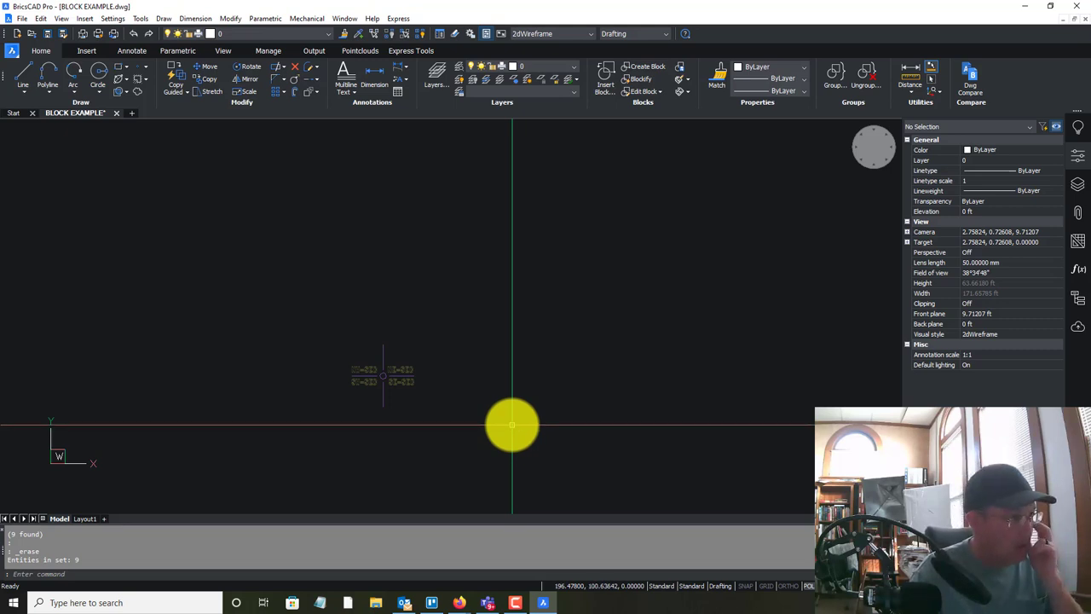
{"action": "scroll", "coordinate": [516, 406], "scroll_direction": "down", "scroll_amount": 4}
{"action": "middle_click_drag", "start_coordinate": [516, 419], "coordinate": [577, 381]}
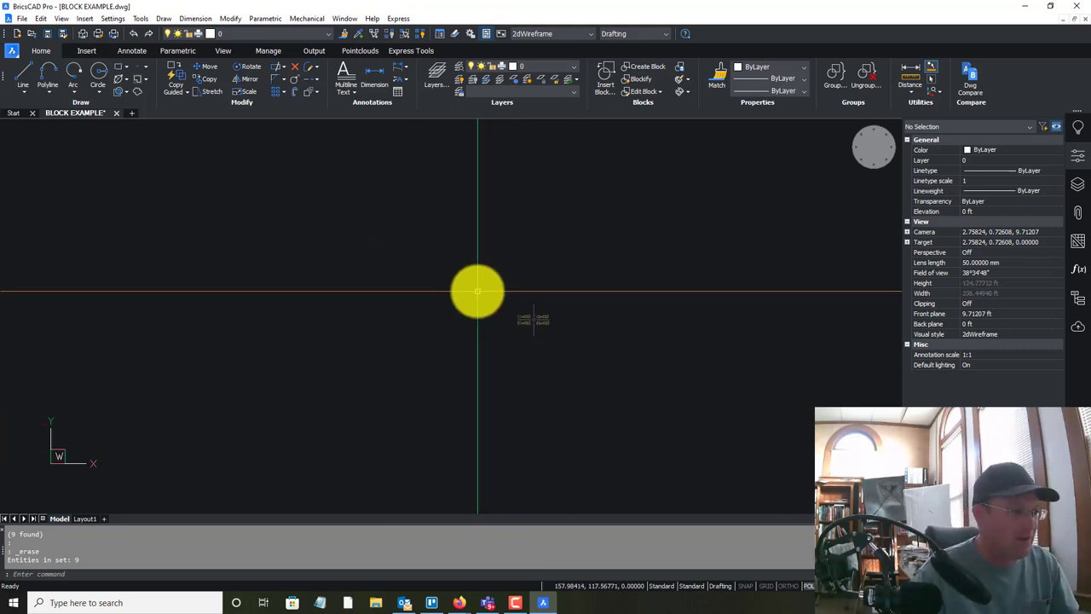
{"action": "scroll", "coordinate": [621, 378], "scroll_direction": "up", "scroll_amount": 5}
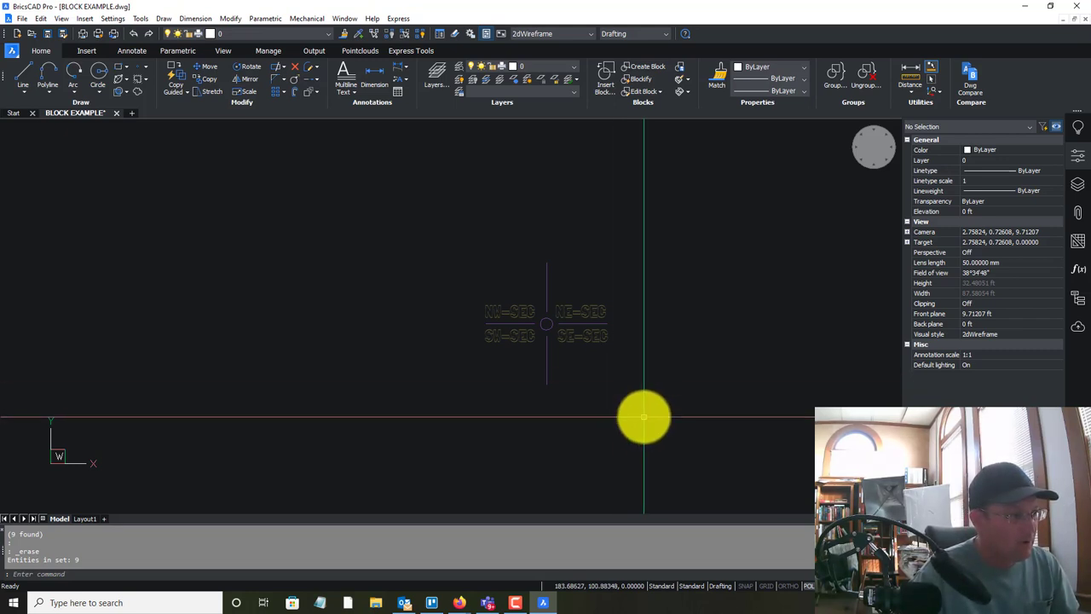
{"action": "type", "text": "m"}
{"action": "key", "text": "Return"}
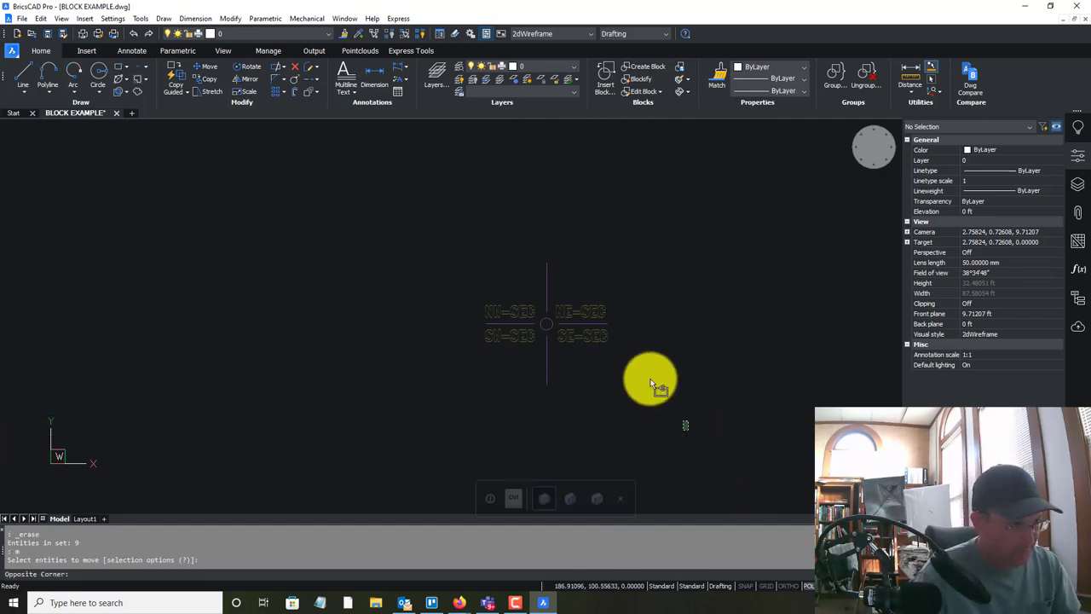
{"action": "left_click", "coordinate": [689, 431]}
{"action": "left_click", "coordinate": [371, 197]}
{"action": "scroll", "coordinate": [587, 358], "scroll_direction": "up", "scroll_amount": 5}
{"action": "key", "text": "Return"}
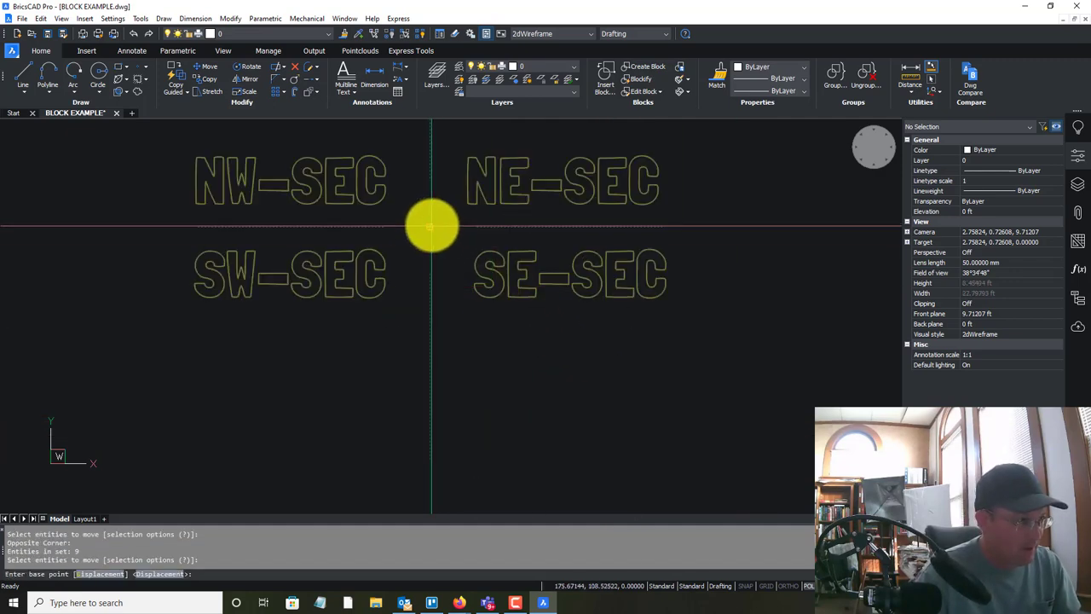
{"action": "left_click", "coordinate": [432, 225]}
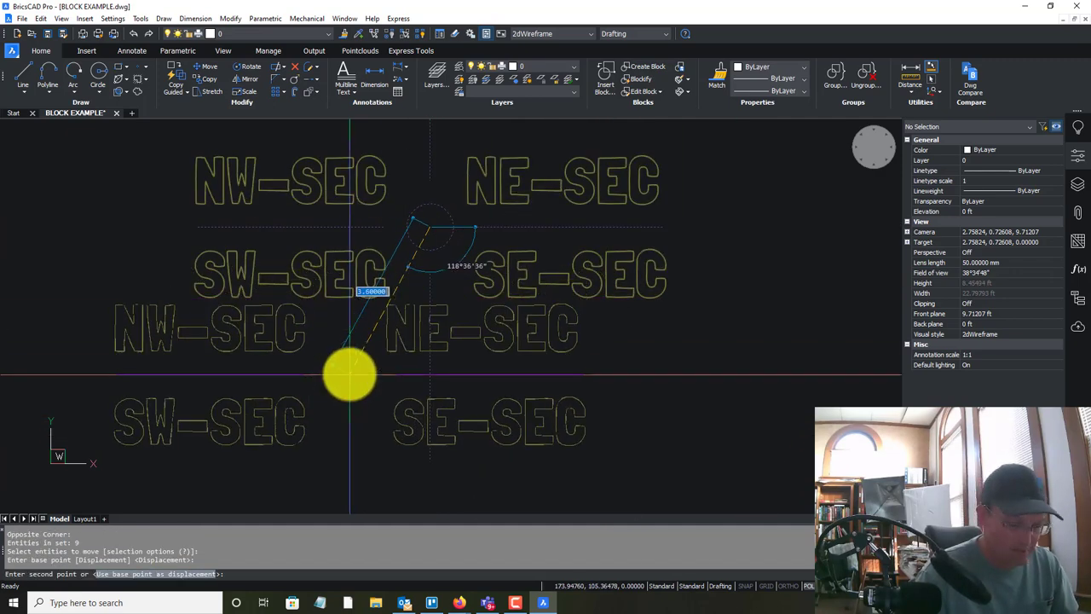
{"action": "type", "text": "@0,0"}
{"action": "key", "text": "Return"}
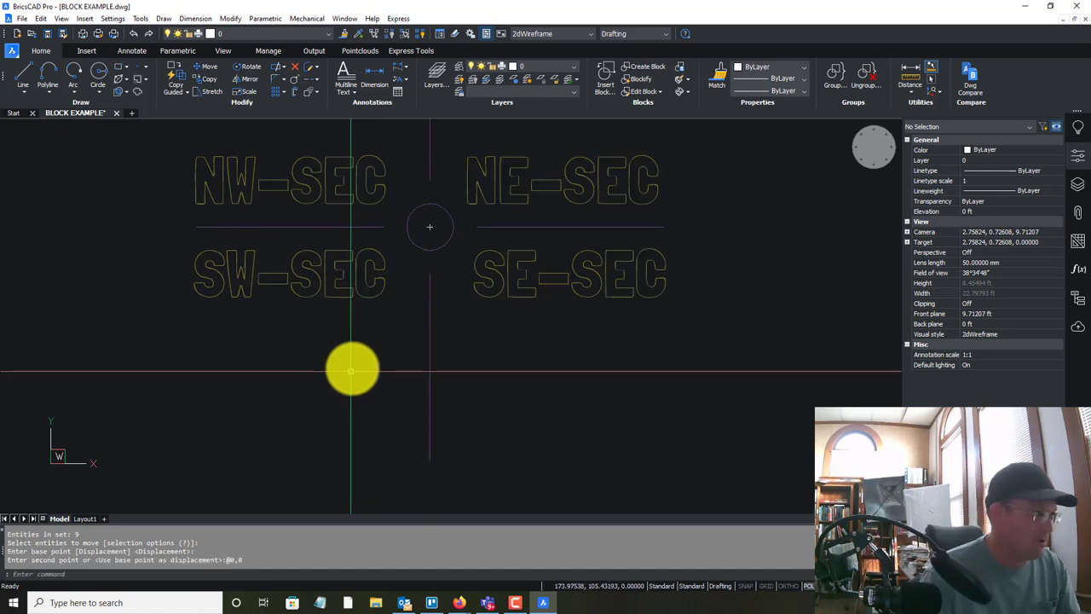
{"action": "key", "text": "Escape"}
{"action": "scroll", "coordinate": [487, 378], "scroll_direction": "down", "scroll_amount": 3}
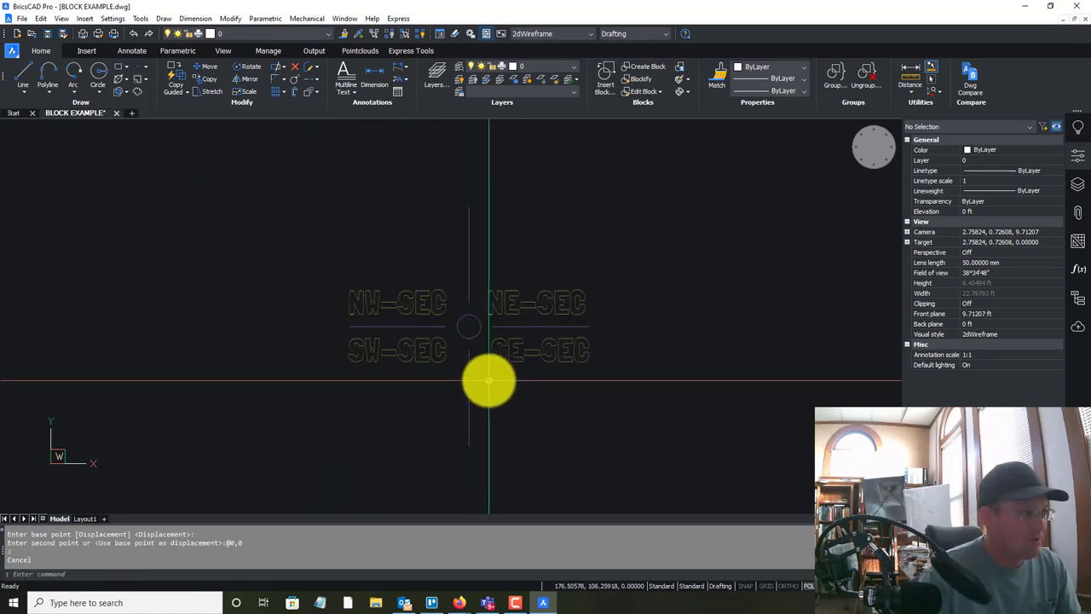
{"action": "key", "text": "Escape"}
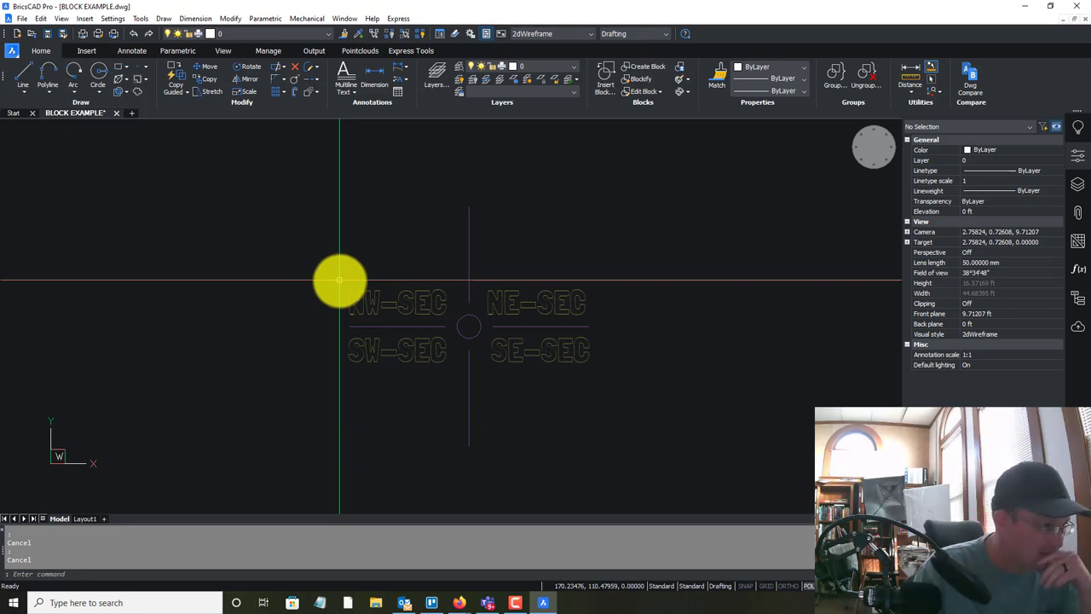
Check the text height and other properties of the NE-SEC attribute definition
{"action": "left_click", "coordinate": [524, 311]}
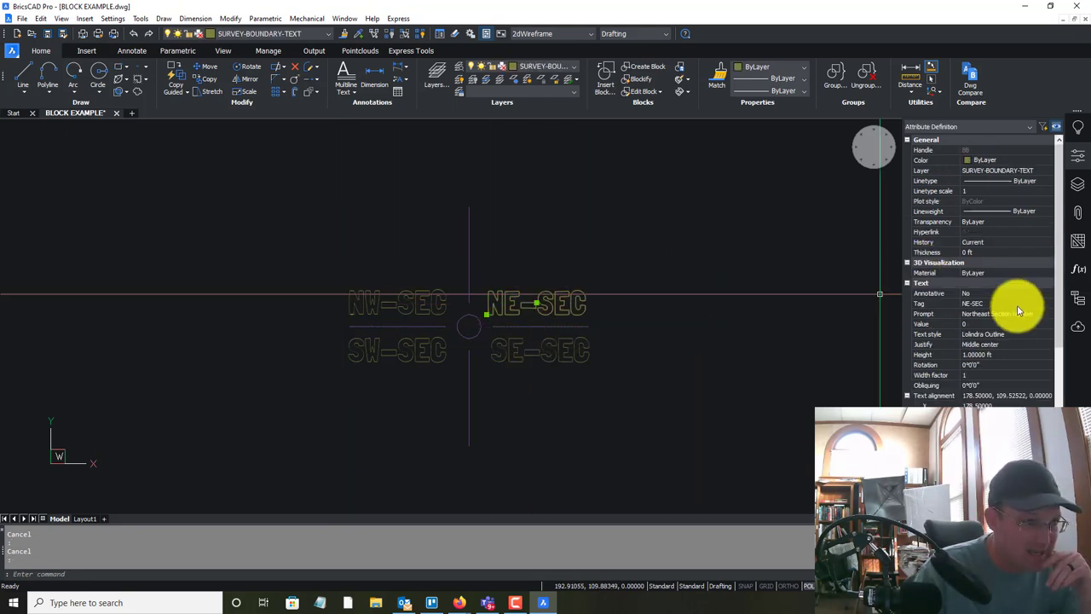
{"action": "scroll", "coordinate": [1010, 379], "scroll_direction": "down", "scroll_amount": 1}
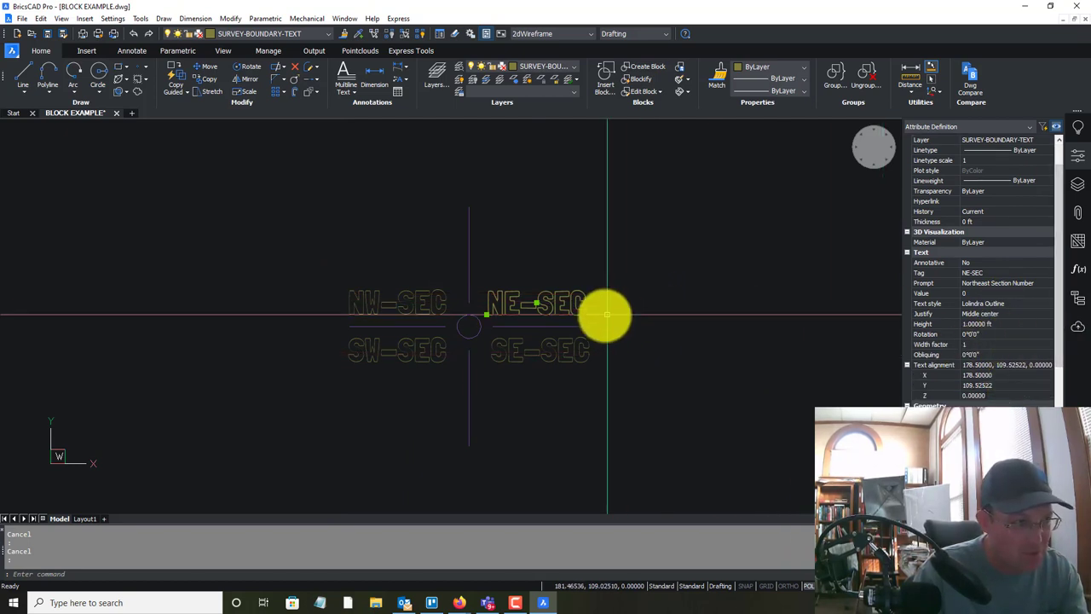
{"action": "mouse_move", "coordinate": [566, 312]}
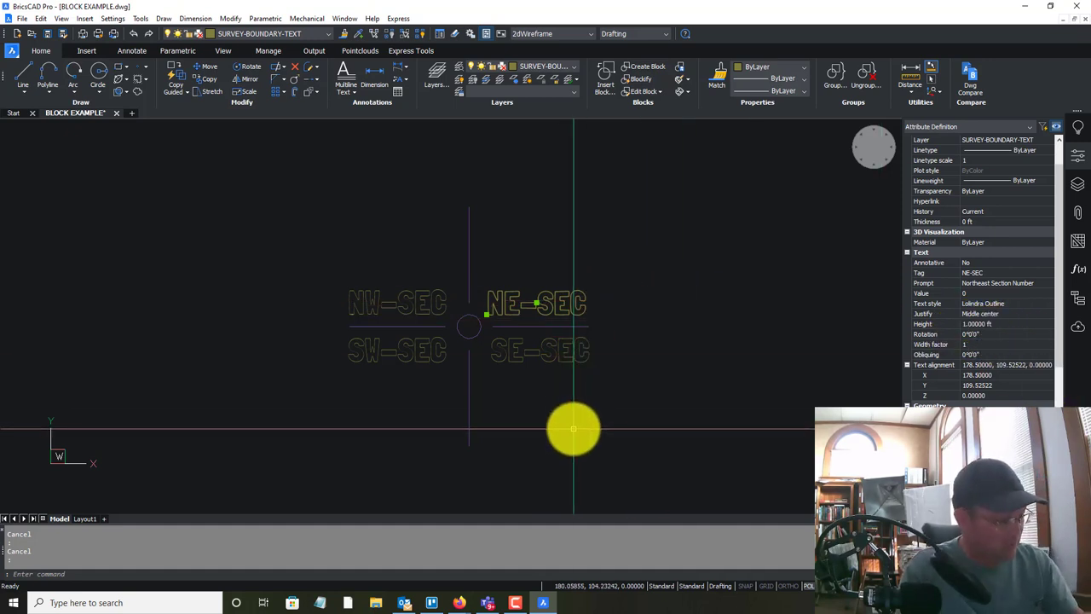
Scale the whole section corner symbol and its attributes by 0.2 about the circle's centre and save the drawing
{"action": "key", "text": "Escape"}
{"action": "type", "text": "sc"}
{"action": "key", "text": "Return"}
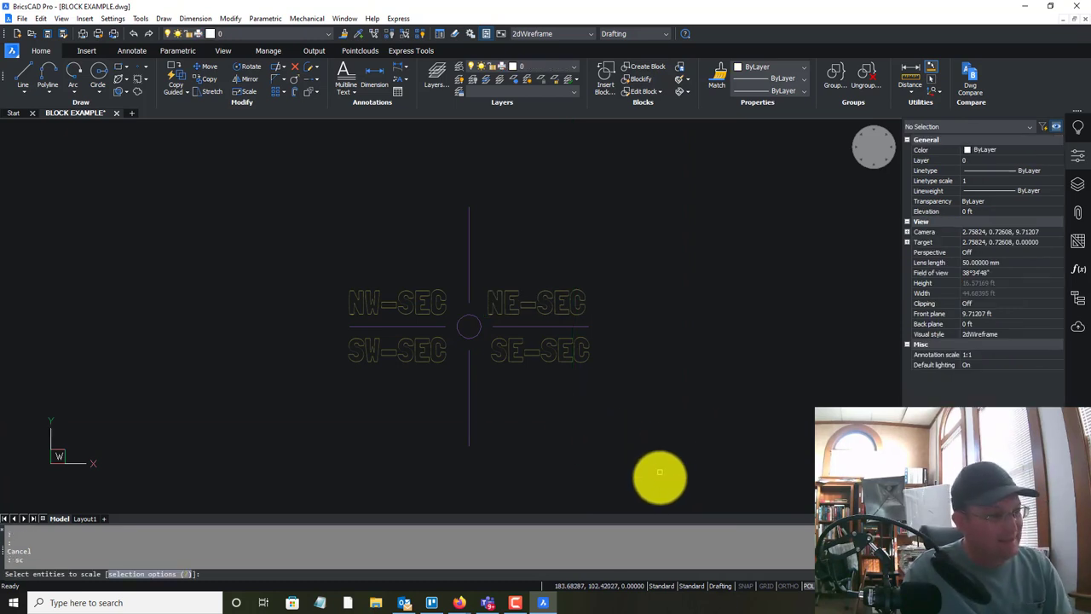
{"action": "left_click", "coordinate": [661, 479]}
{"action": "left_click", "coordinate": [341, 192]}
{"action": "key", "text": "Return"}
{"action": "left_click", "coordinate": [469, 326]}
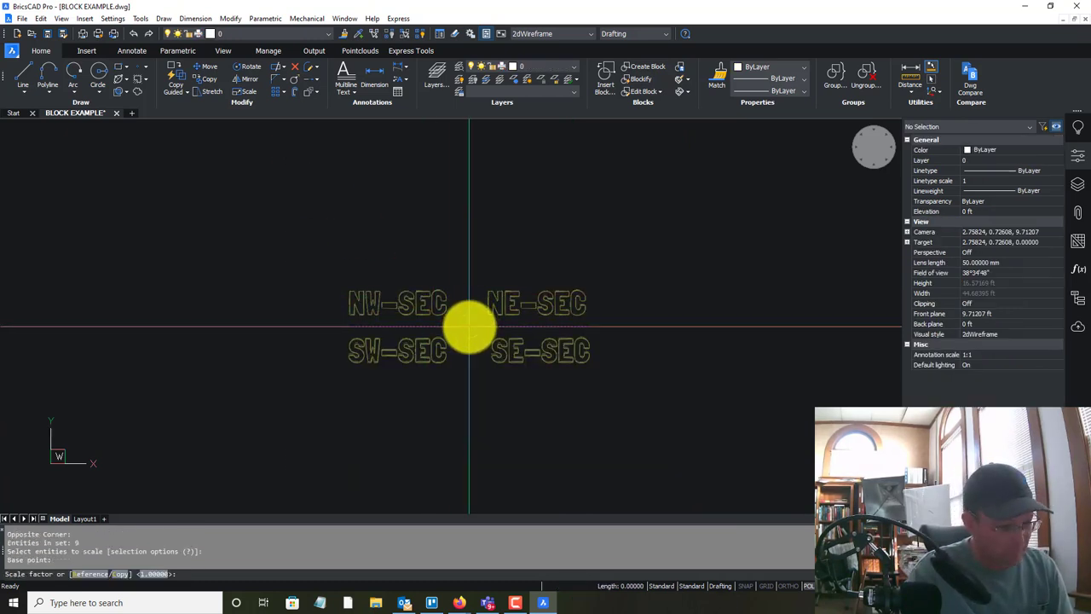
{"action": "type", "text": "0.2"}
{"action": "key", "text": "Return"}
{"action": "key", "text": "Escape"}
{"action": "scroll", "coordinate": [478, 341], "scroll_direction": "up", "scroll_amount": 10}
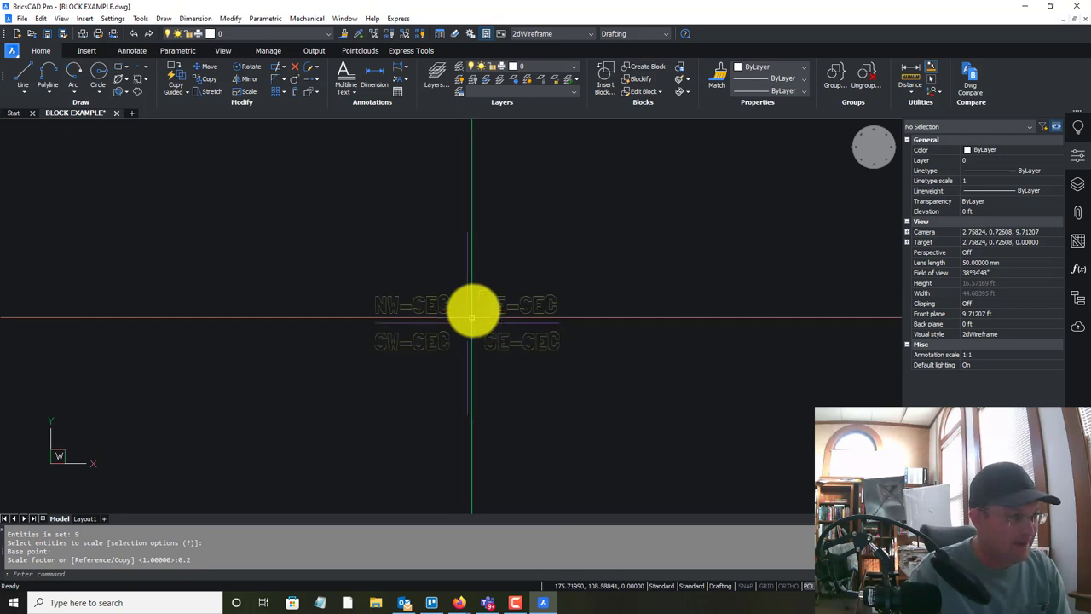
{"action": "scroll", "coordinate": [525, 387], "scroll_direction": "down", "scroll_amount": 5}
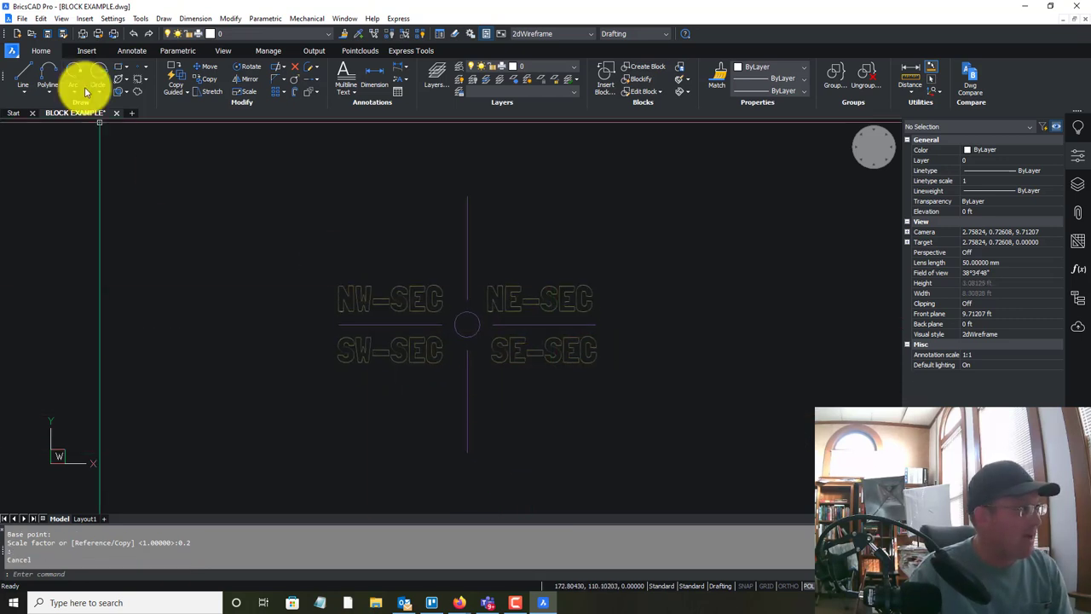
{"action": "left_click", "coordinate": [48, 33]}
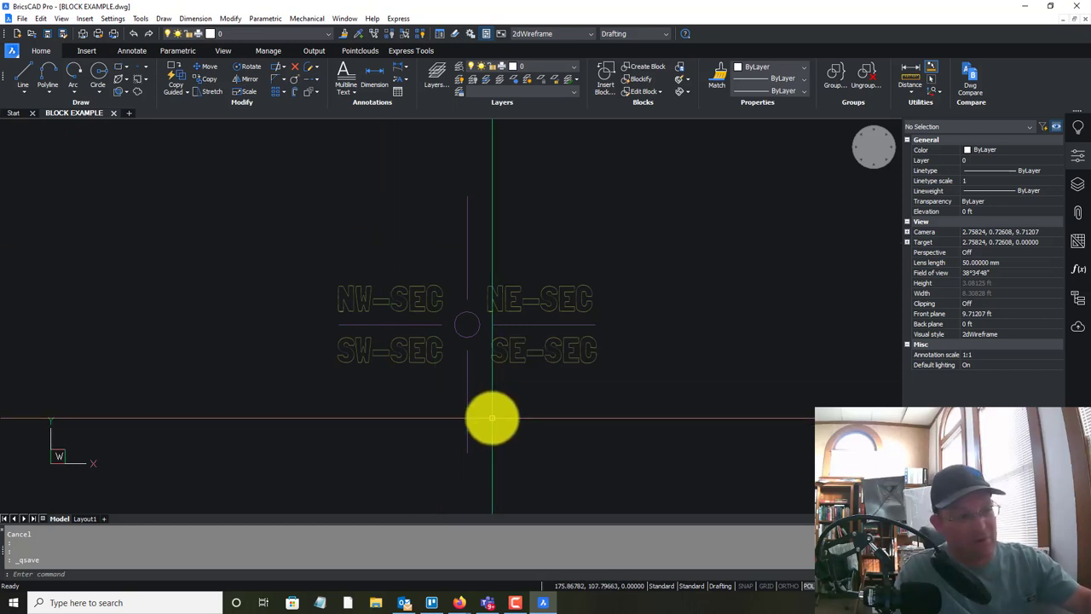
{"action": "mouse_move", "coordinate": [516, 339]}
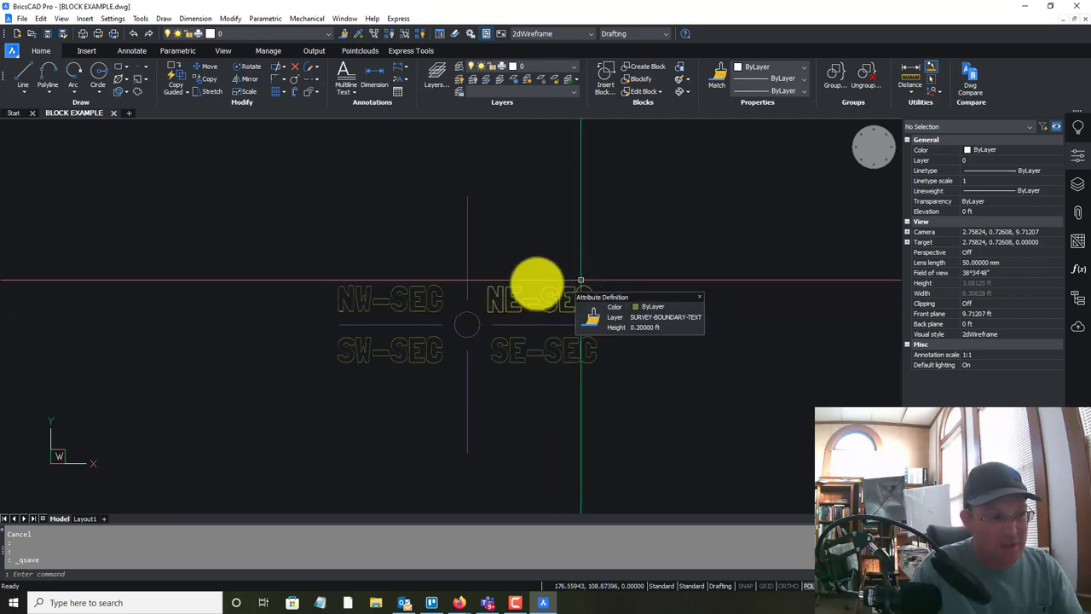
{"action": "scroll", "coordinate": [521, 345], "scroll_direction": "down", "scroll_amount": 3}
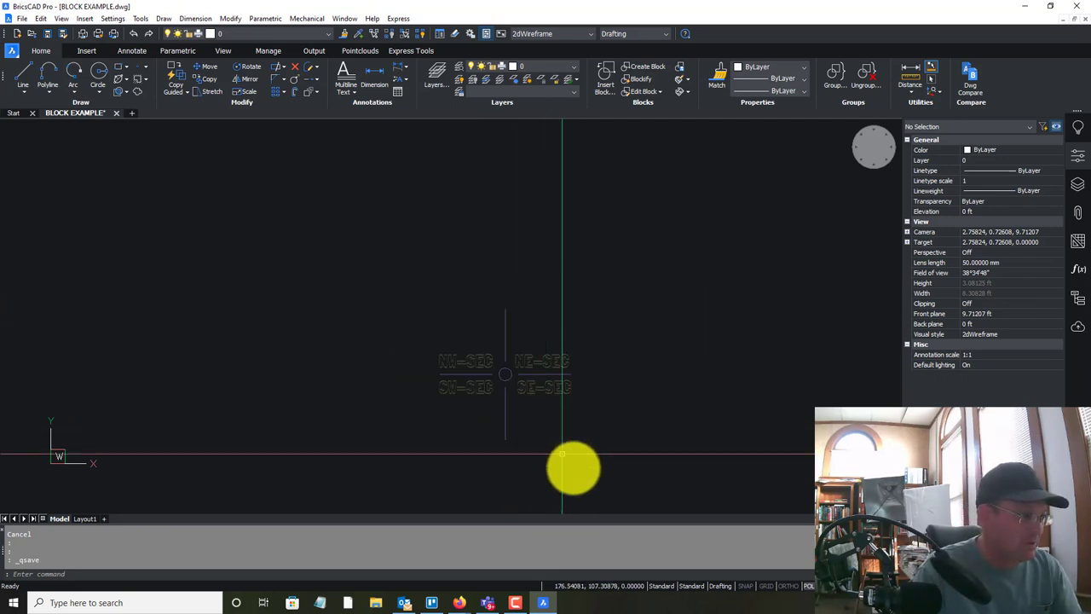
{"action": "middle_click_drag", "start_coordinate": [562, 453], "coordinate": [482, 409]}
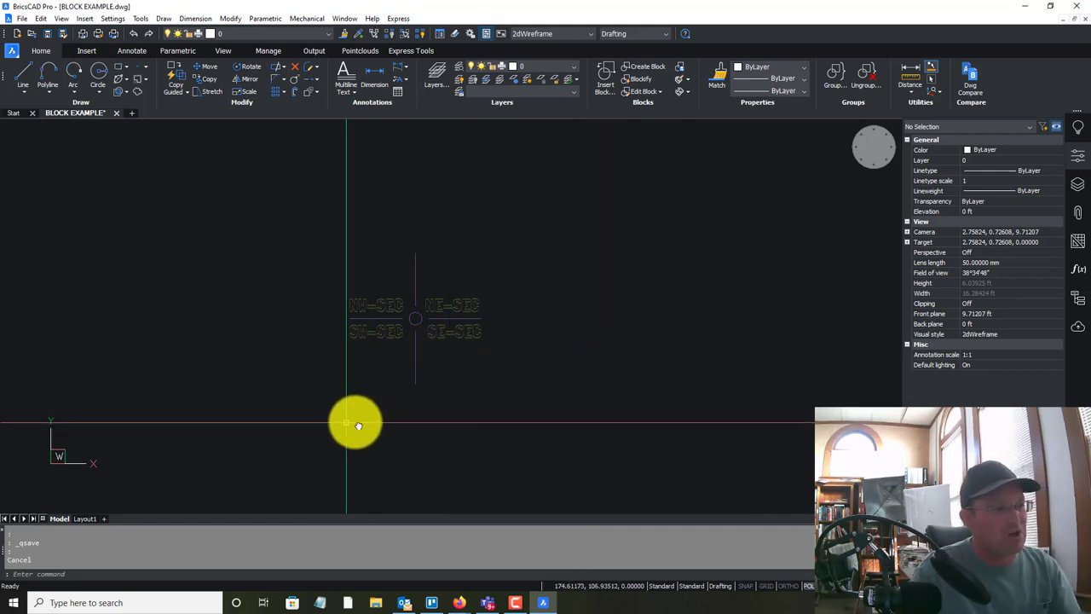
{"action": "middle_click_drag", "start_coordinate": [358, 426], "coordinate": [434, 414]}
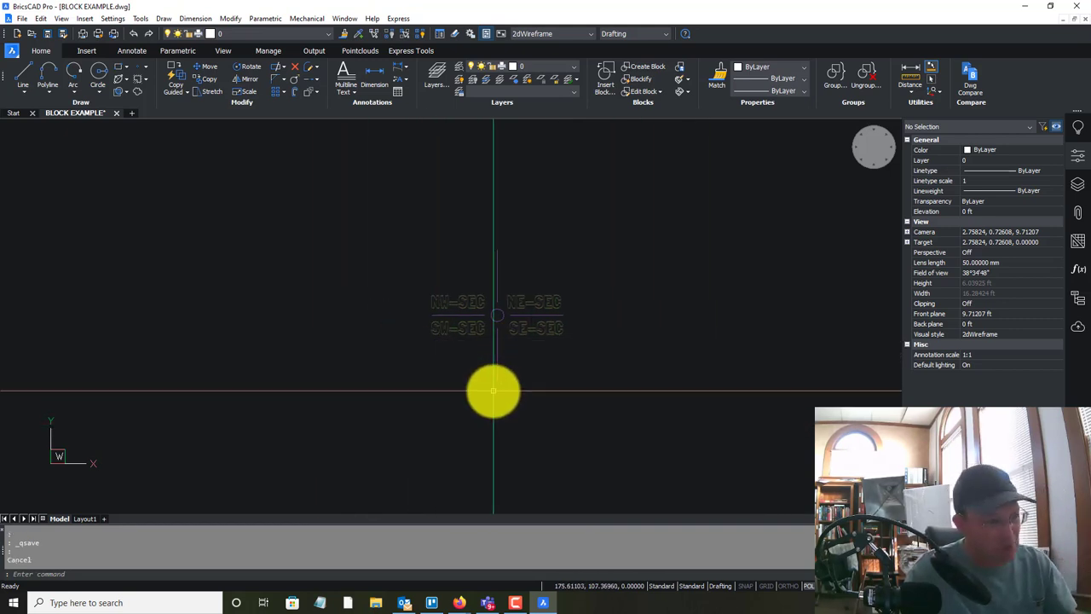
{"action": "left_click", "coordinate": [641, 420]}
{"action": "left_click", "coordinate": [365, 222]}
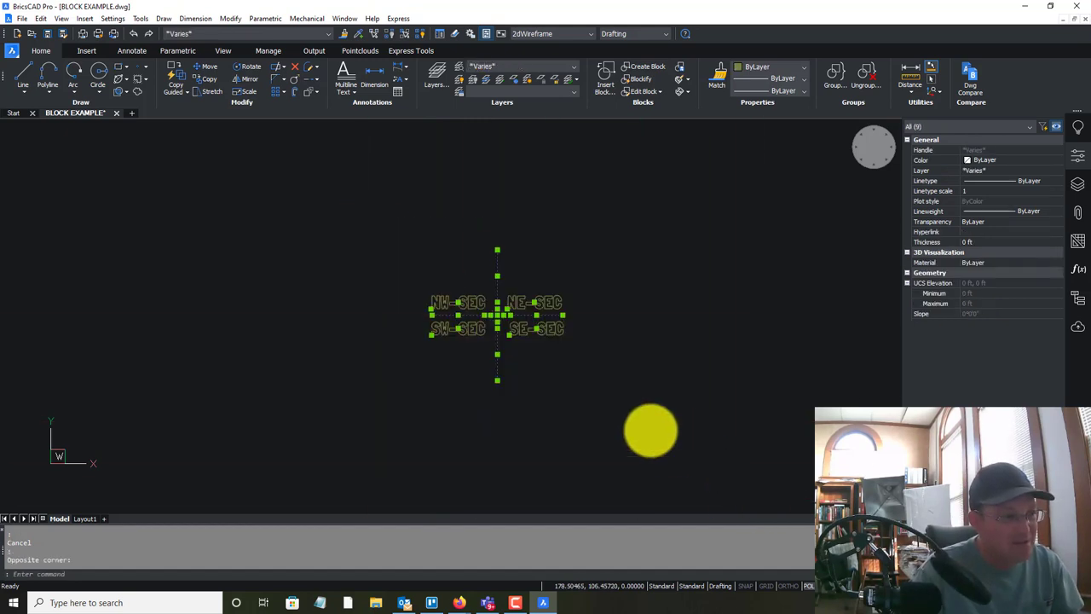
{"action": "key", "text": "Escape"}
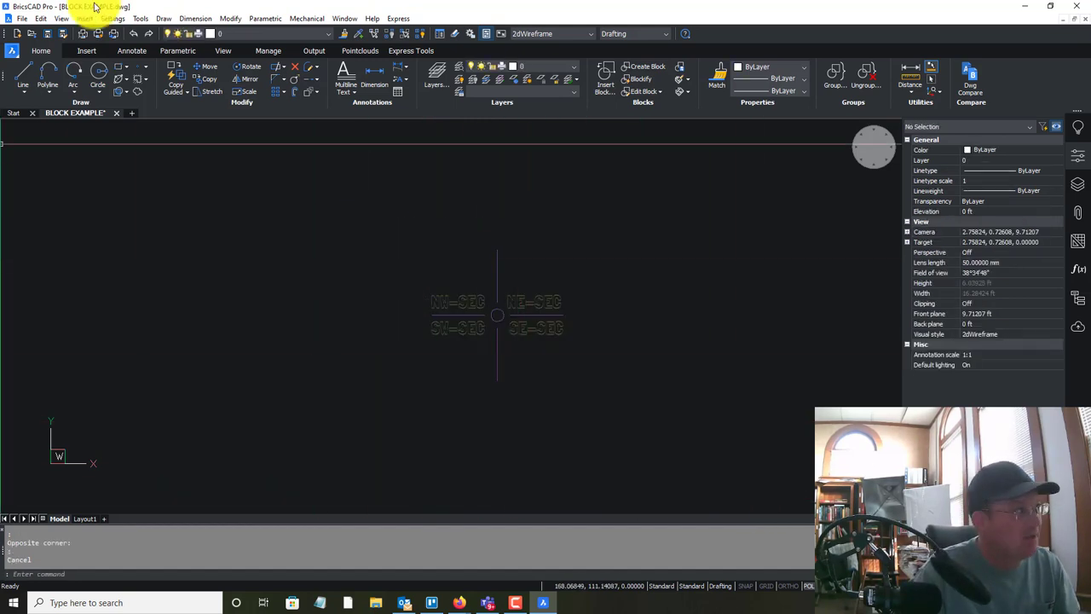
{"action": "left_click", "coordinate": [584, 426]}
{"action": "left_click", "coordinate": [470, 355]}
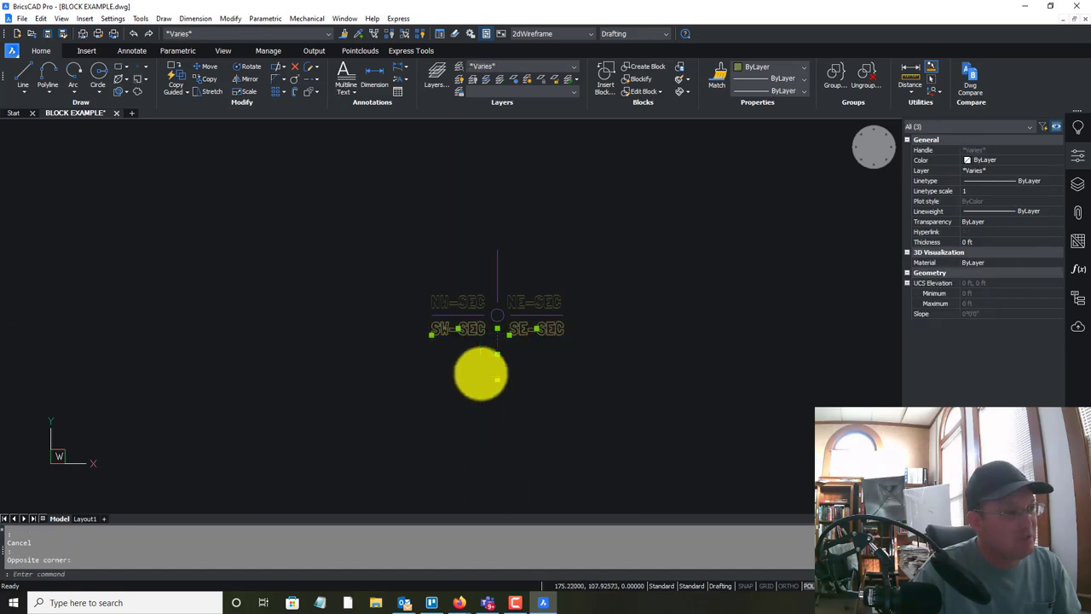
{"action": "key", "text": "Escape"}
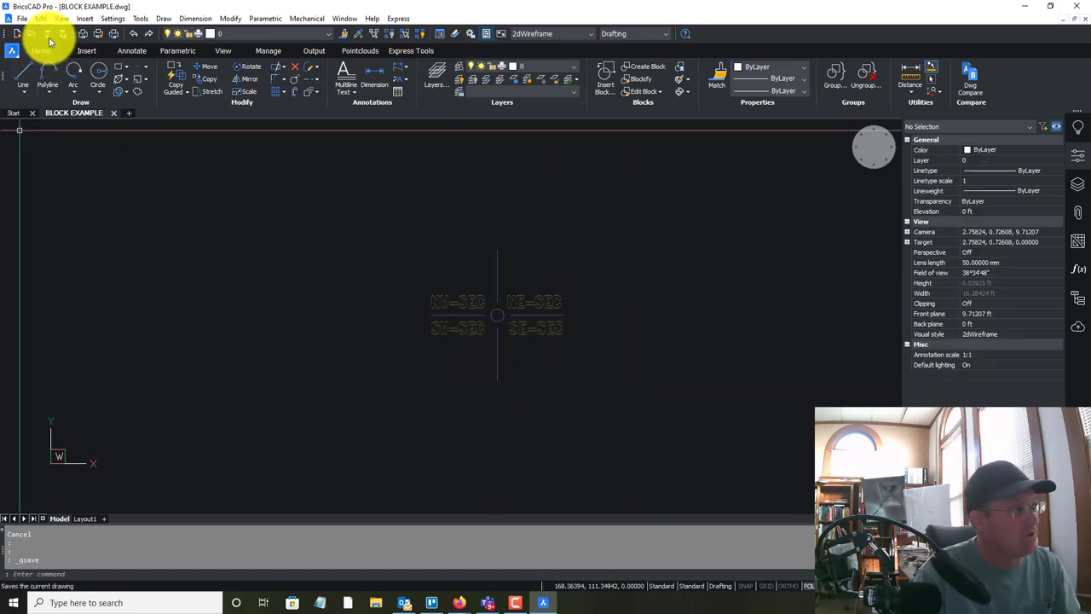
Save a copy of the drawing as PLSS SEC CORNER LABELS.dwg in the 2022-06-07 folder
{"action": "left_click", "coordinate": [22, 18]}
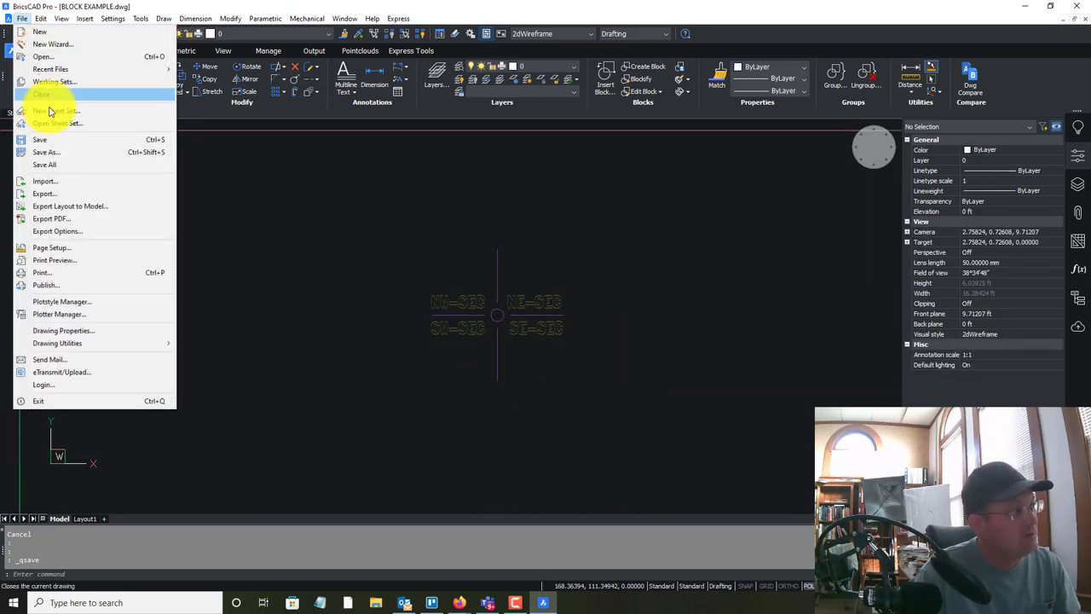
{"action": "left_click", "coordinate": [63, 153]}
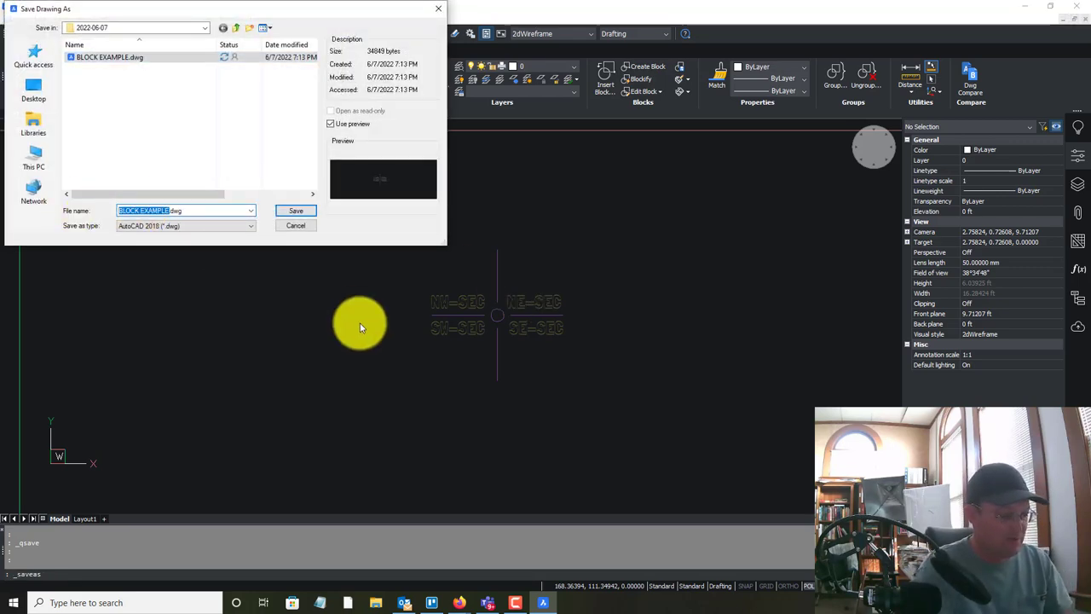
{"action": "type", "text": "p"}
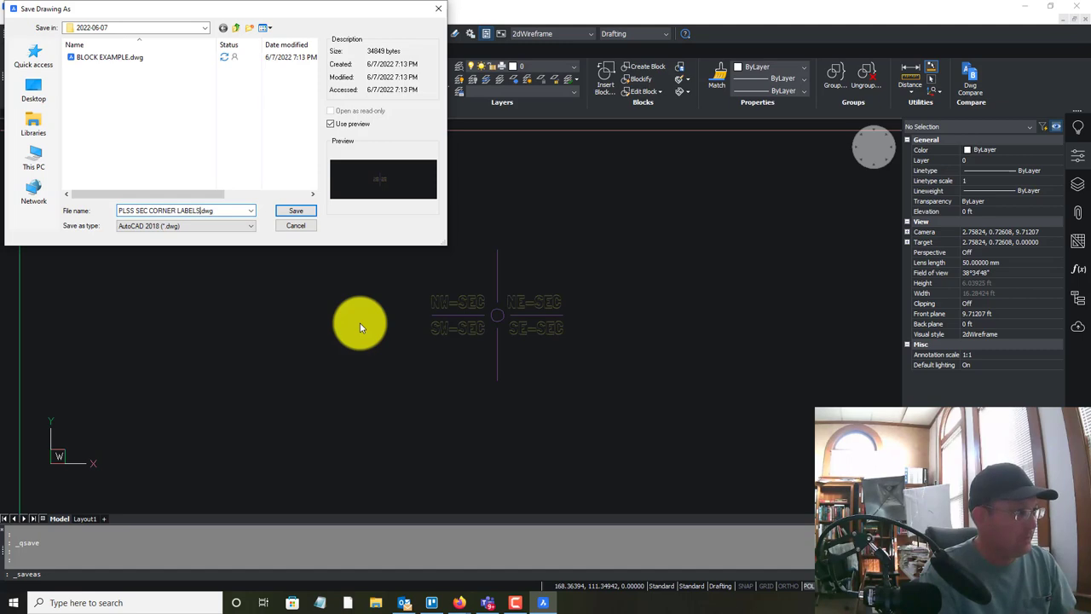
{"action": "key", "text": "Return"}
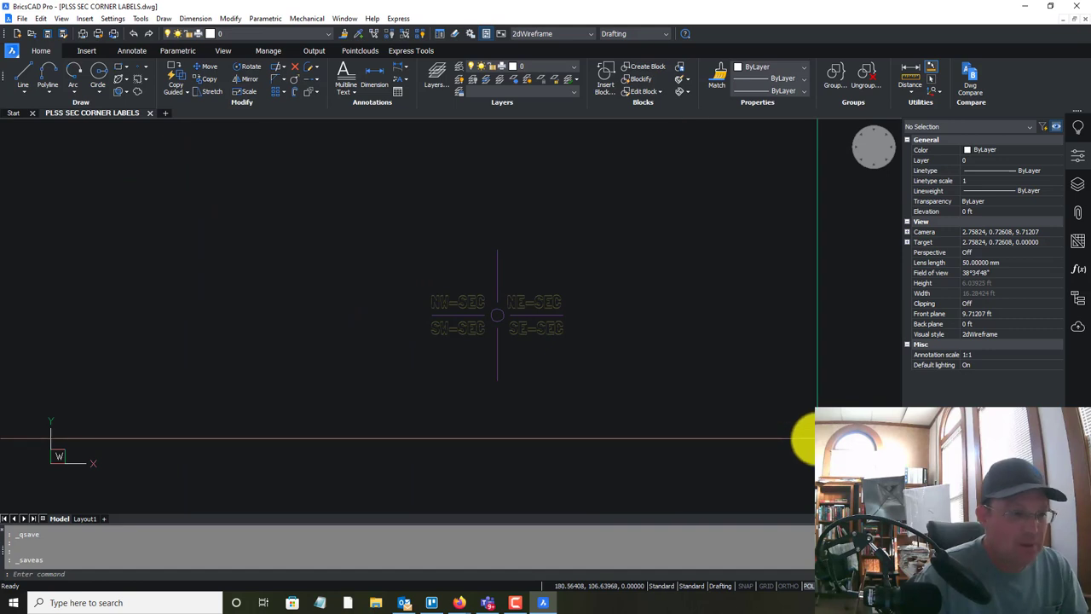
{"action": "mouse_move", "coordinate": [804, 441]}
{"action": "middle_mouse_down"}
{"action": "mouse_move", "coordinate": [706, 389]}
{"action": "mouse_move", "coordinate": [767, 416]}
{"action": "middle_mouse_up"}
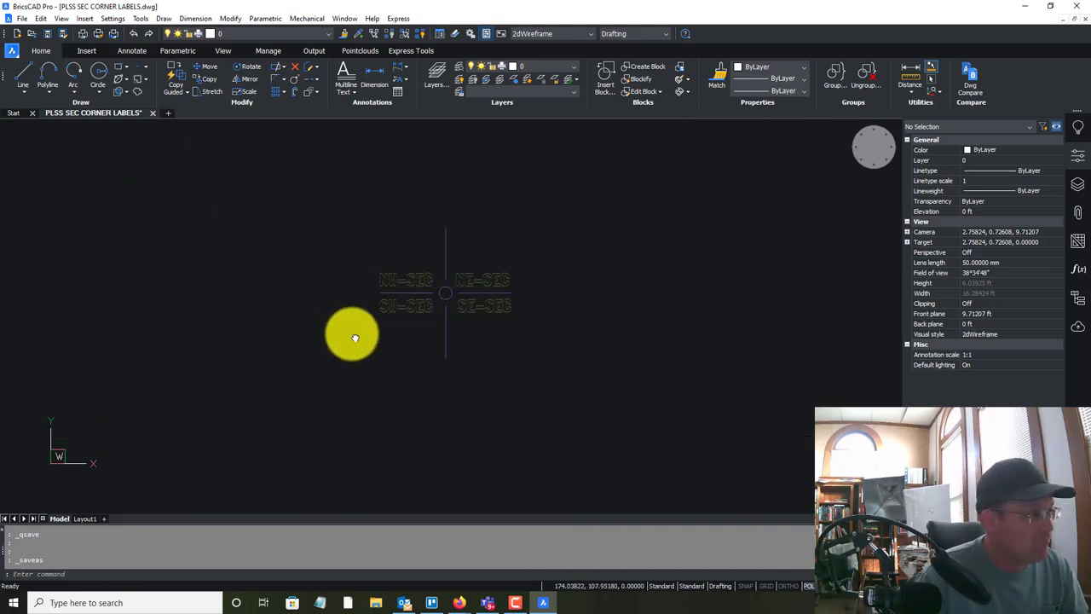
{"action": "middle_click_drag", "start_coordinate": [353, 333], "coordinate": [377, 353]}
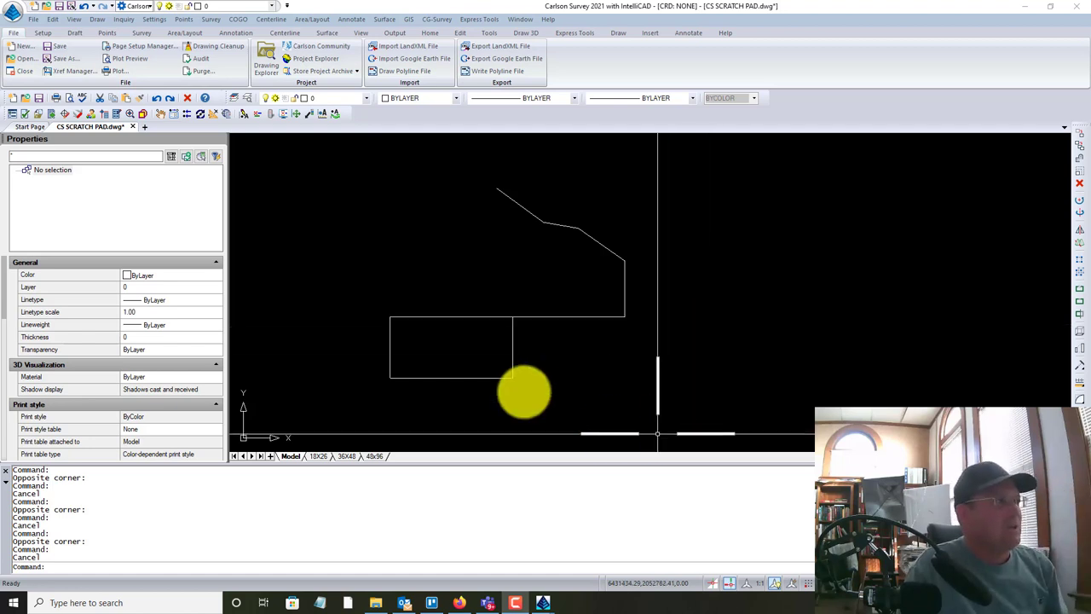
{"action": "left_click", "coordinate": [207, 24]}
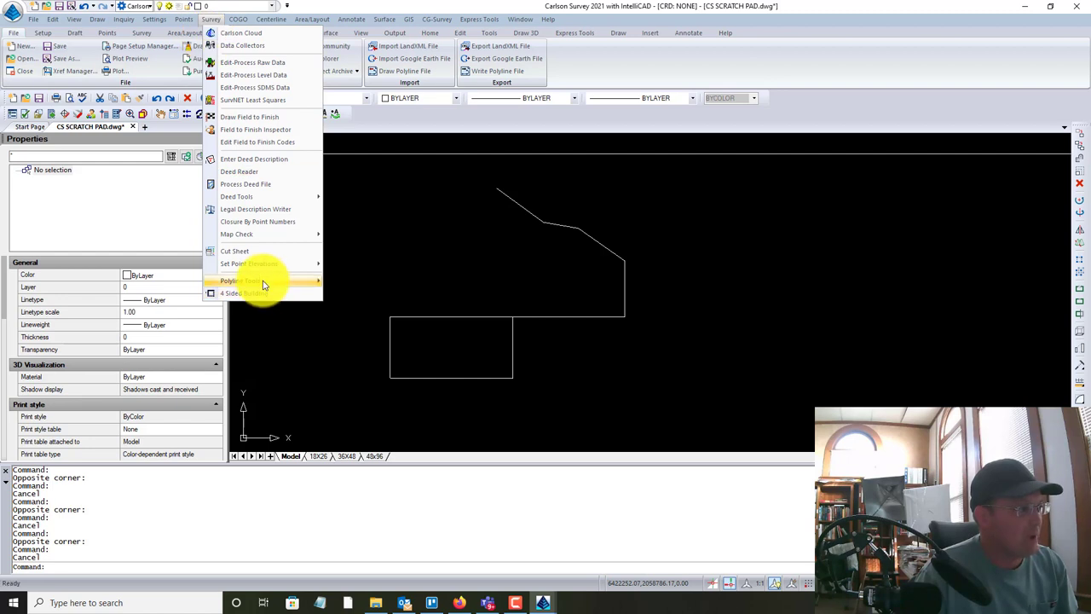
{"action": "mouse_move", "coordinate": [263, 284]}
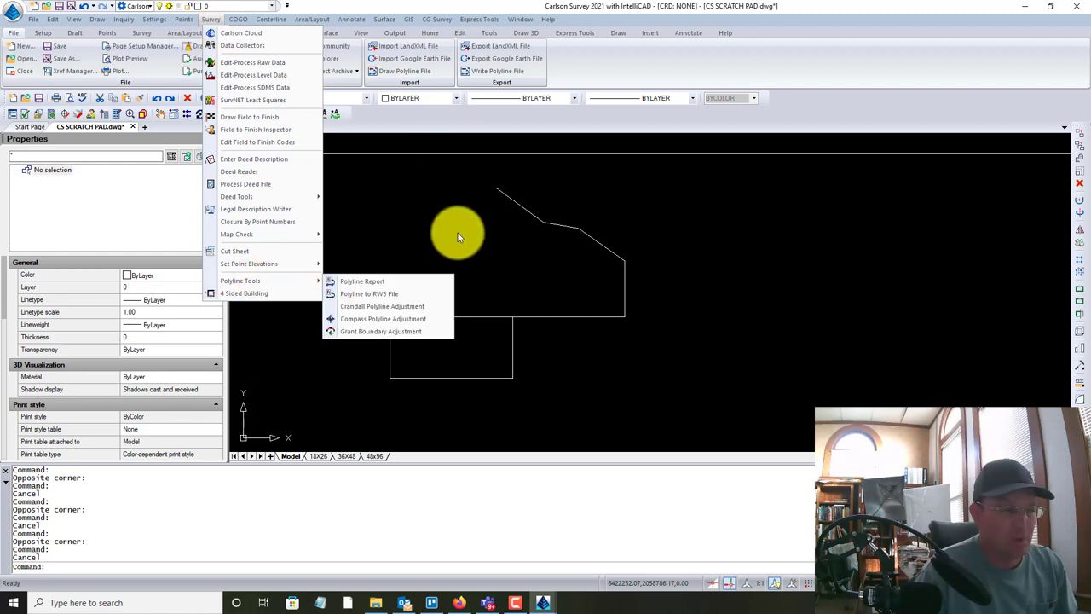
{"action": "left_click", "coordinate": [419, 200]}
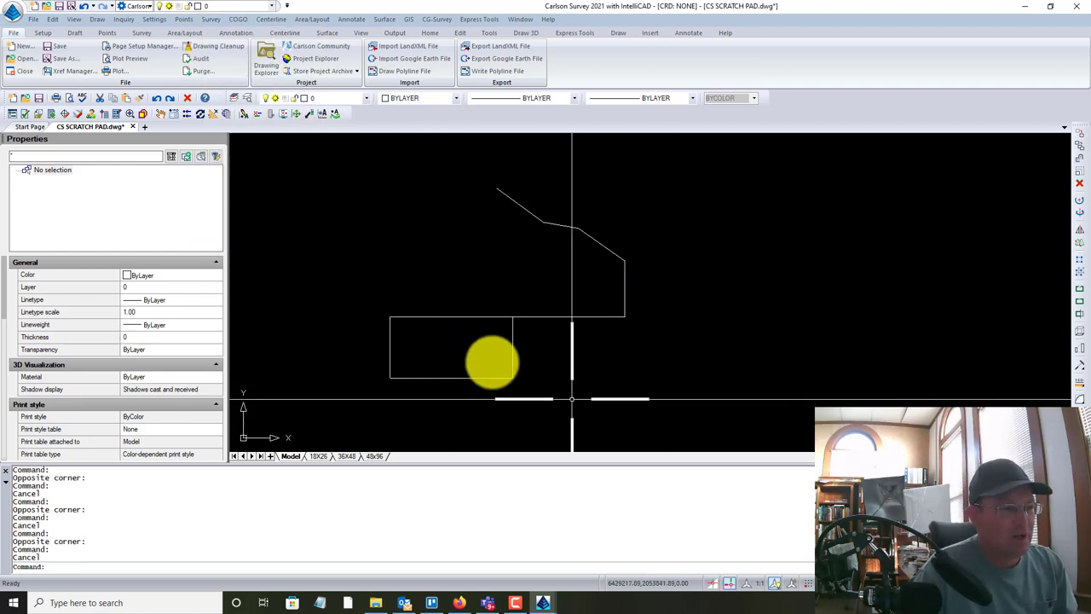
{"action": "mouse_move", "coordinate": [666, 312]}
{"action": "middle_mouse_down"}
{"action": "mouse_move", "coordinate": [673, 341]}
{"action": "mouse_move", "coordinate": [731, 365]}
{"action": "middle_mouse_up"}
{"action": "middle_click_drag", "start_coordinate": [591, 284], "coordinate": [545, 270]}
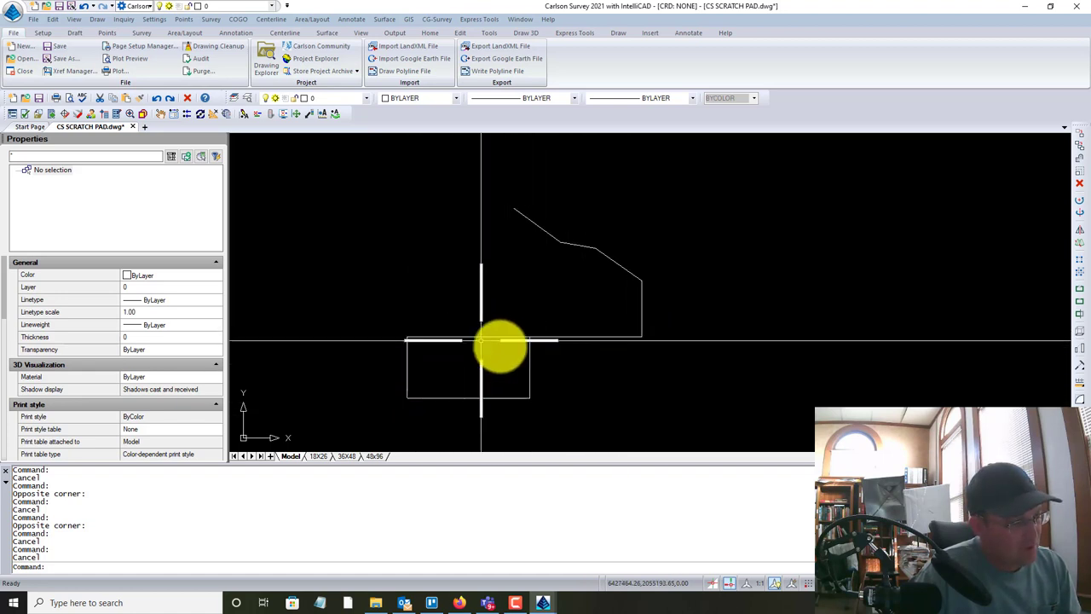
{"action": "key", "text": "Escape"}
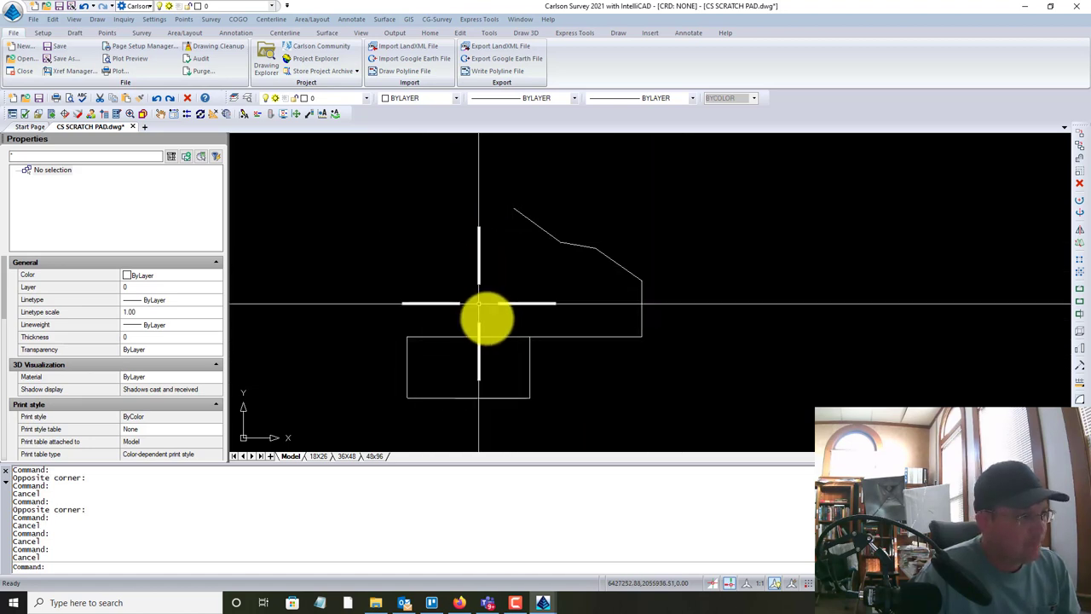
{"action": "mouse_move", "coordinate": [502, 328]}
{"action": "middle_mouse_down"}
{"action": "mouse_move", "coordinate": [463, 298]}
{"action": "mouse_move", "coordinate": [557, 312]}
{"action": "middle_mouse_up"}
{"action": "scroll", "coordinate": [531, 370], "scroll_direction": "up", "scroll_amount": 1}
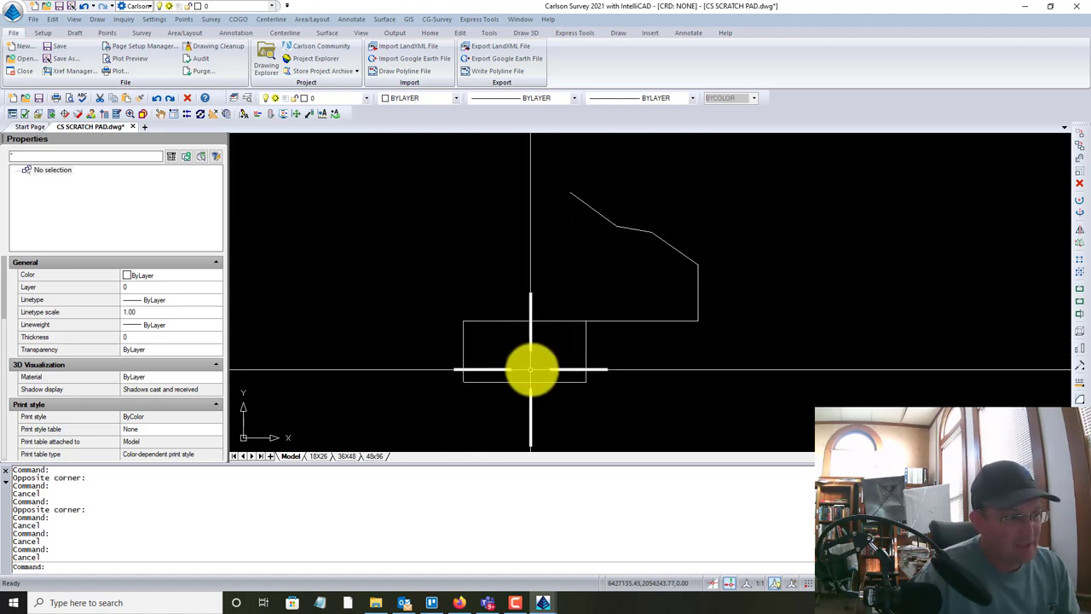
{"action": "middle_click_drag", "start_coordinate": [576, 271], "coordinate": [556, 301]}
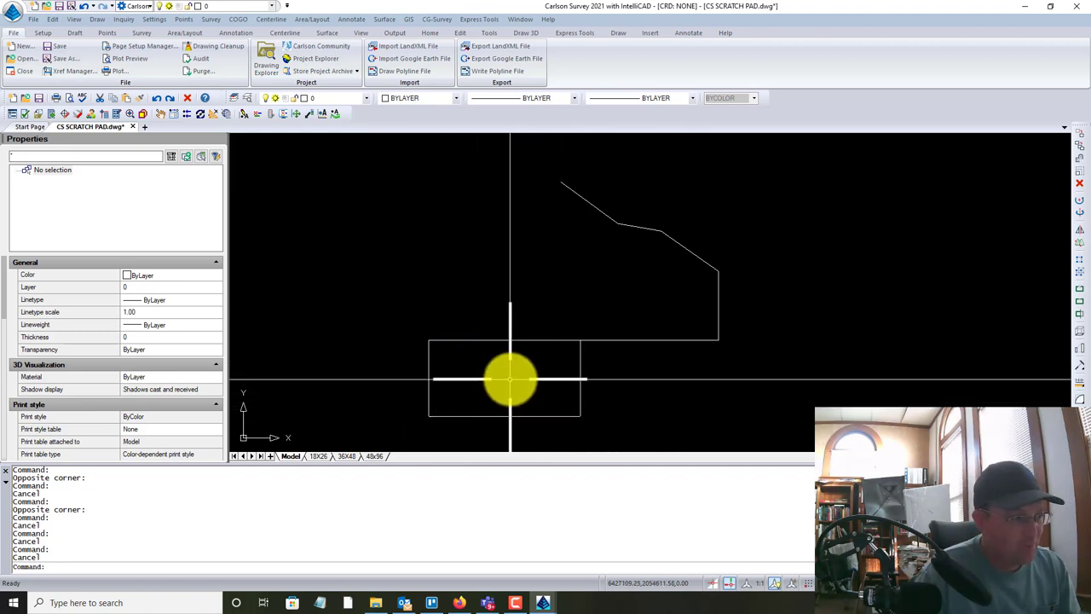
{"action": "key", "text": "Escape"}
{"action": "middle_click_drag", "start_coordinate": [586, 277], "coordinate": [568, 281]}
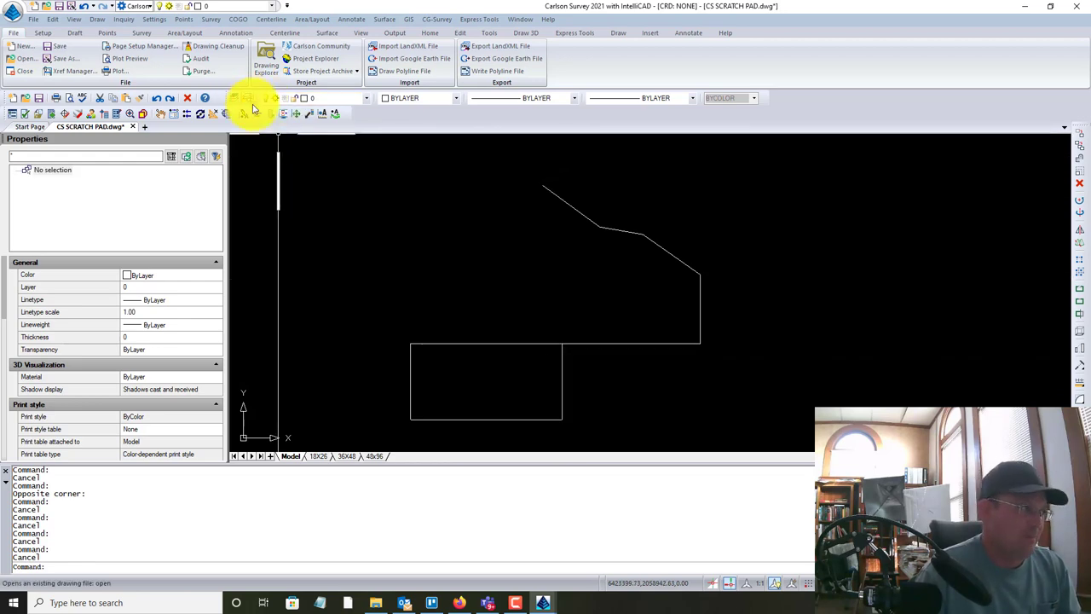
Create a layer named SURVEY-BOUNDARY-LINES-TIES based on the SURVEY-BOUNDARY-LINES-SUBJECT-PARCEL layer
{"action": "type", "text": "la"}
{"action": "key", "text": "Return"}
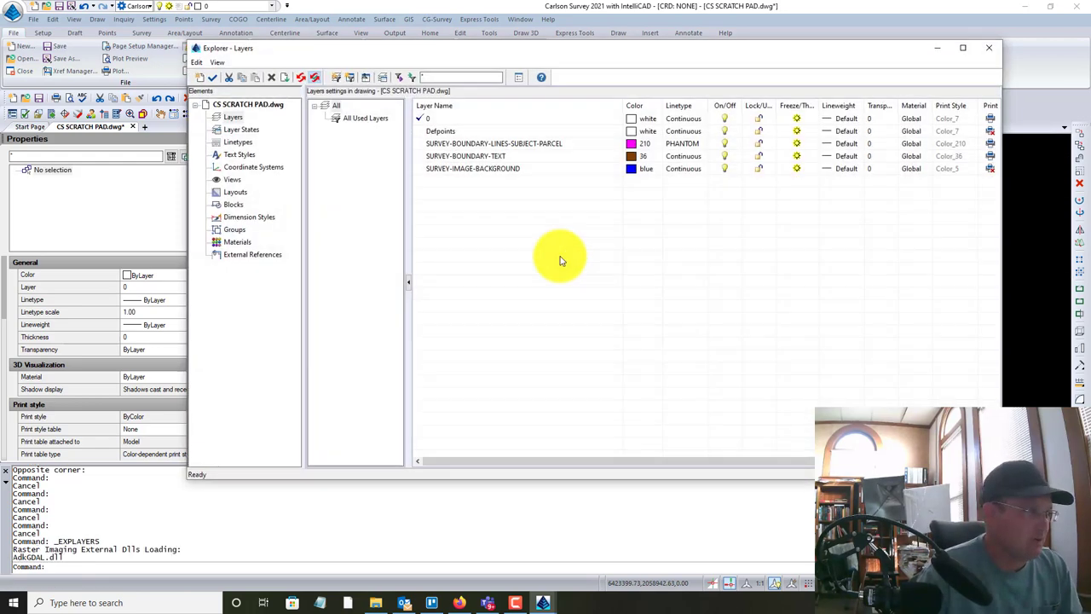
{"action": "left_click", "coordinate": [496, 145]}
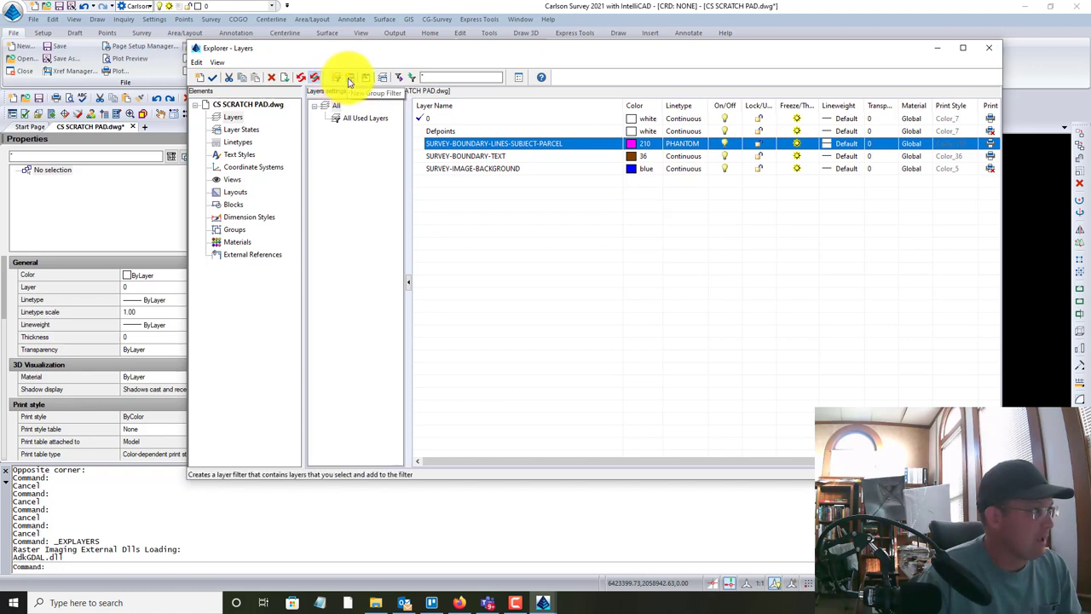
{"action": "left_click", "coordinate": [199, 77]}
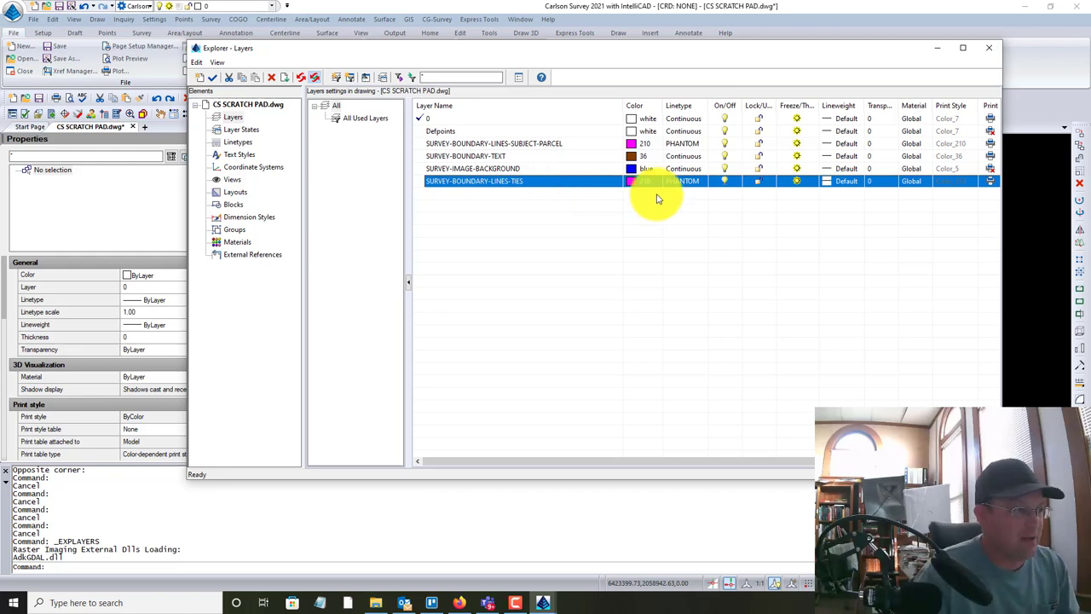
Give the SURVEY-BOUNDARY-LINES-TIES layer colour 165 and the DASHED2 linetype, and finish editing the layers
{"action": "left_click", "coordinate": [630, 181]}
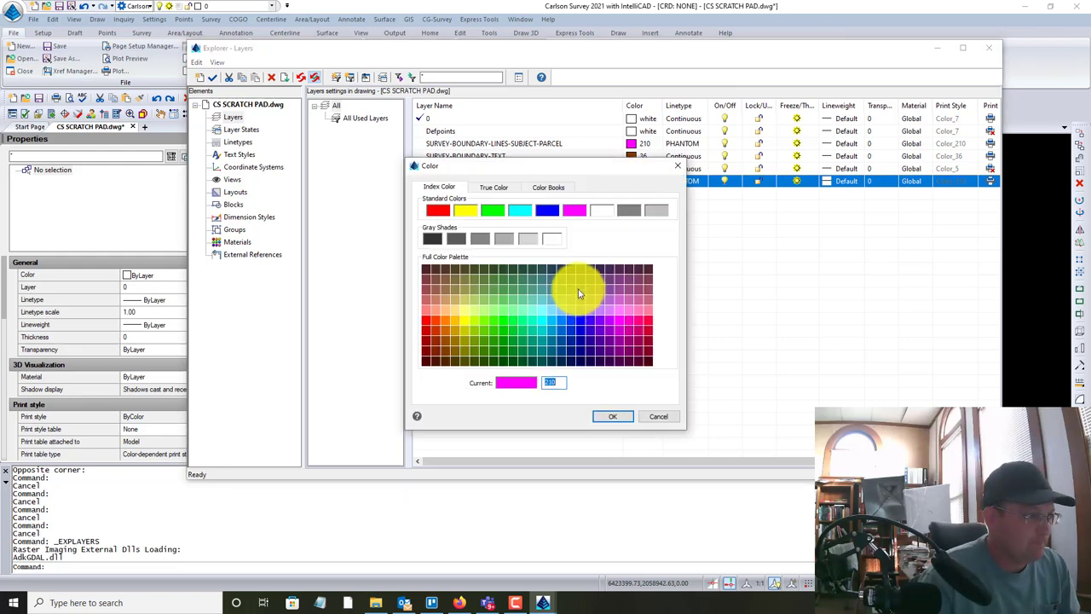
{"action": "left_click", "coordinate": [612, 416]}
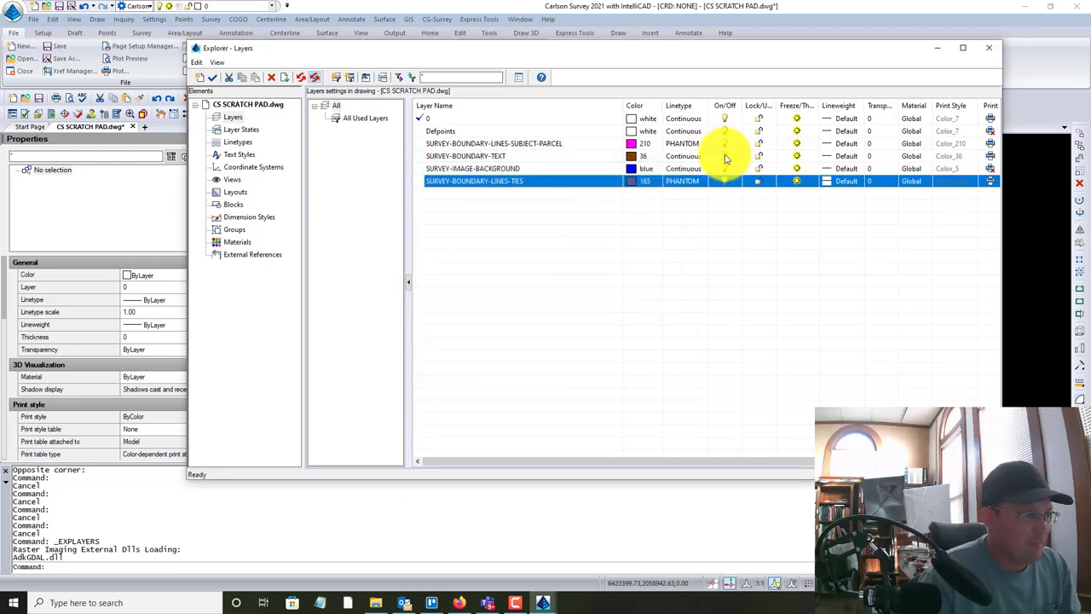
{"action": "left_click", "coordinate": [686, 181]}
{"action": "left_click", "coordinate": [511, 219]}
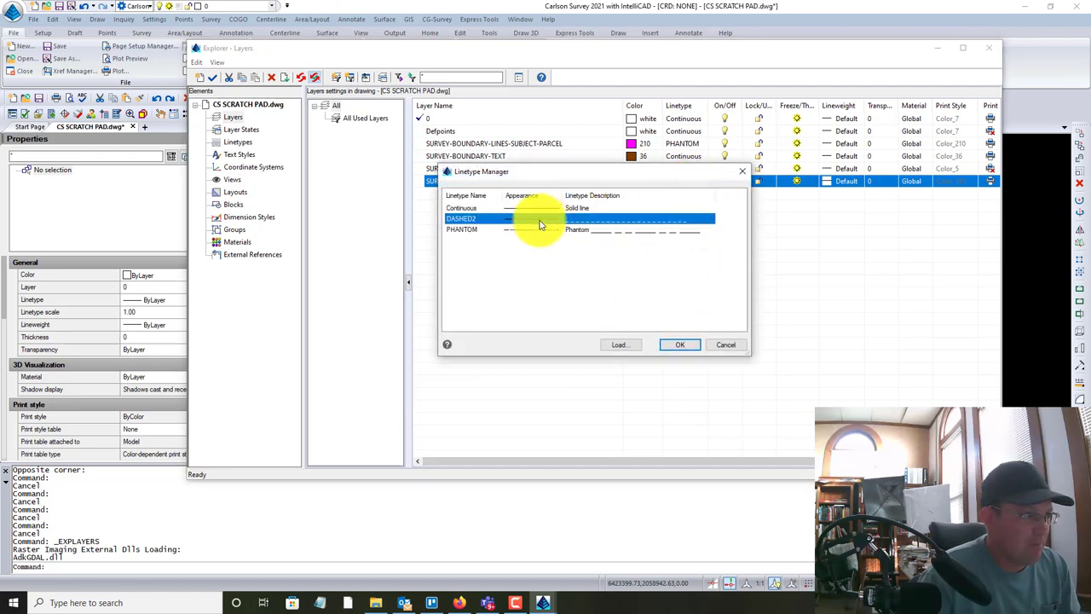
{"action": "left_click", "coordinate": [673, 345]}
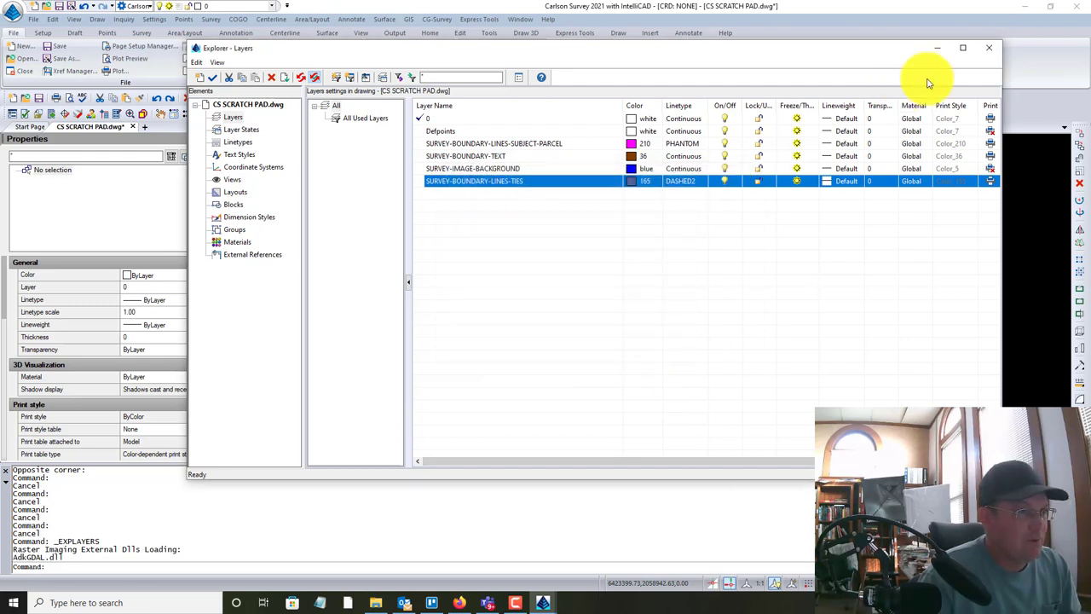
{"action": "left_click", "coordinate": [988, 48]}
Put the five connected lines running from the rectangle's upper corner on the SURVEY-BOUNDARY-LINES-TIES layer
{"action": "left_click", "coordinate": [770, 397]}
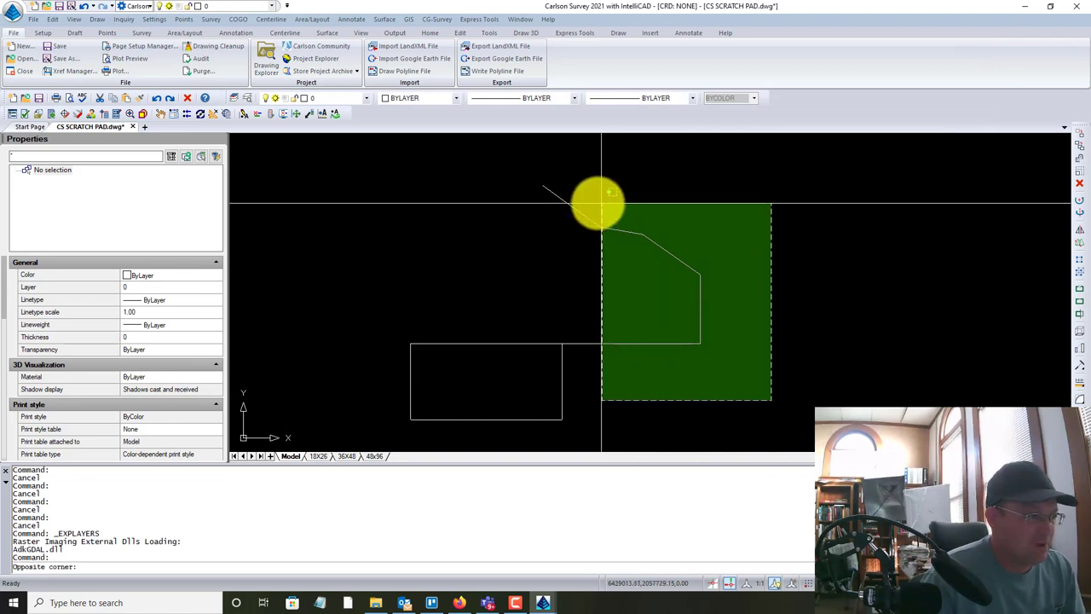
{"action": "left_click", "coordinate": [599, 199]}
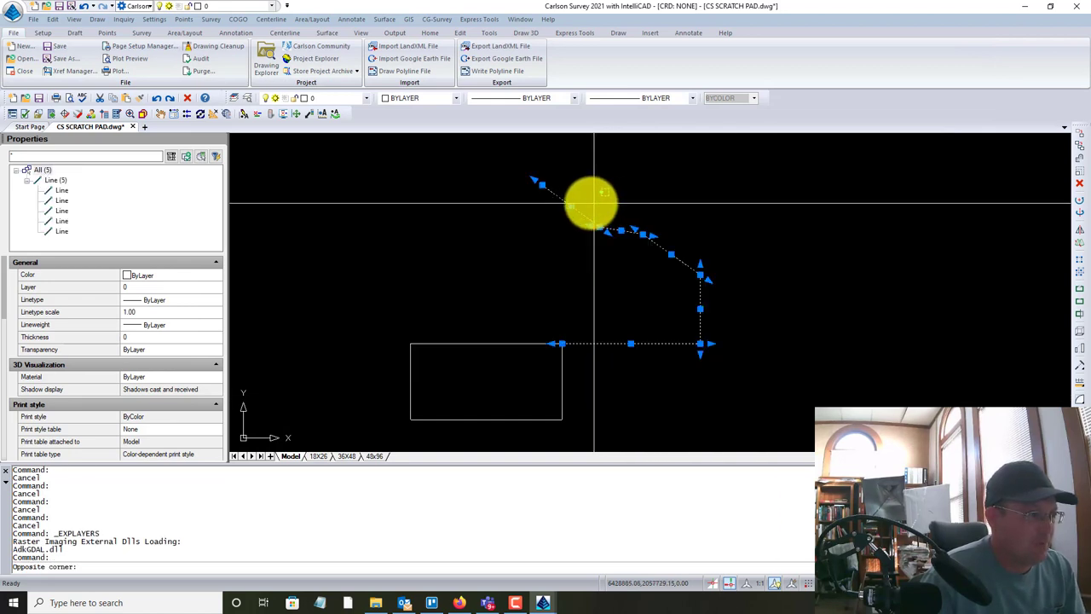
{"action": "left_click", "coordinate": [365, 100]}
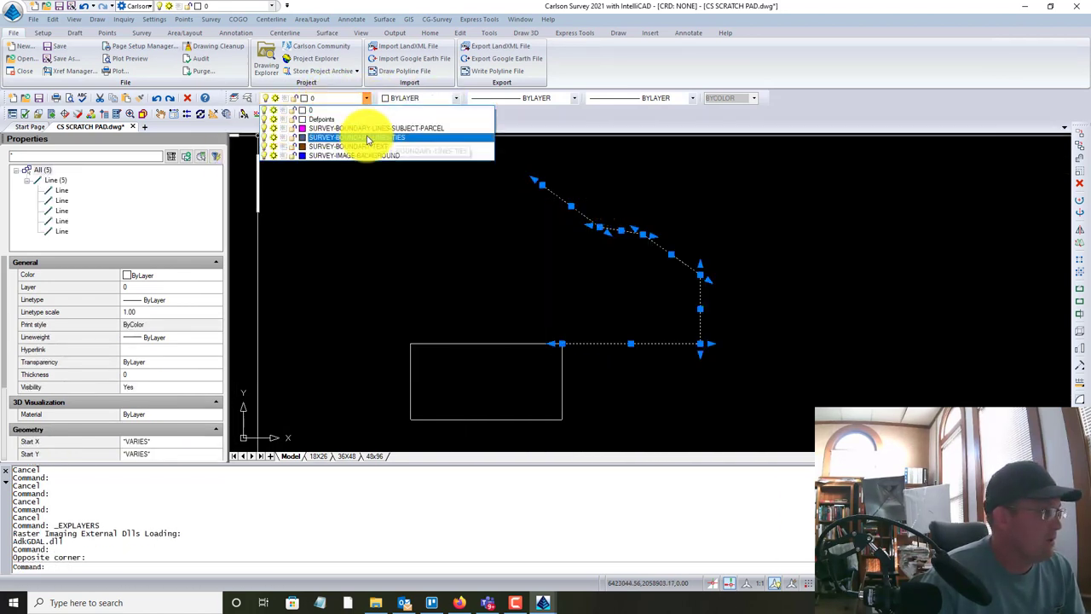
{"action": "left_click", "coordinate": [365, 139]}
{"action": "key", "text": "Escape"}
Put the rectangle's four lines on the SURVEY-BOUNDARY-LINES-SUBJECT-PARCEL layer
{"action": "left_click", "coordinate": [597, 408]}
{"action": "left_click", "coordinate": [540, 378]}
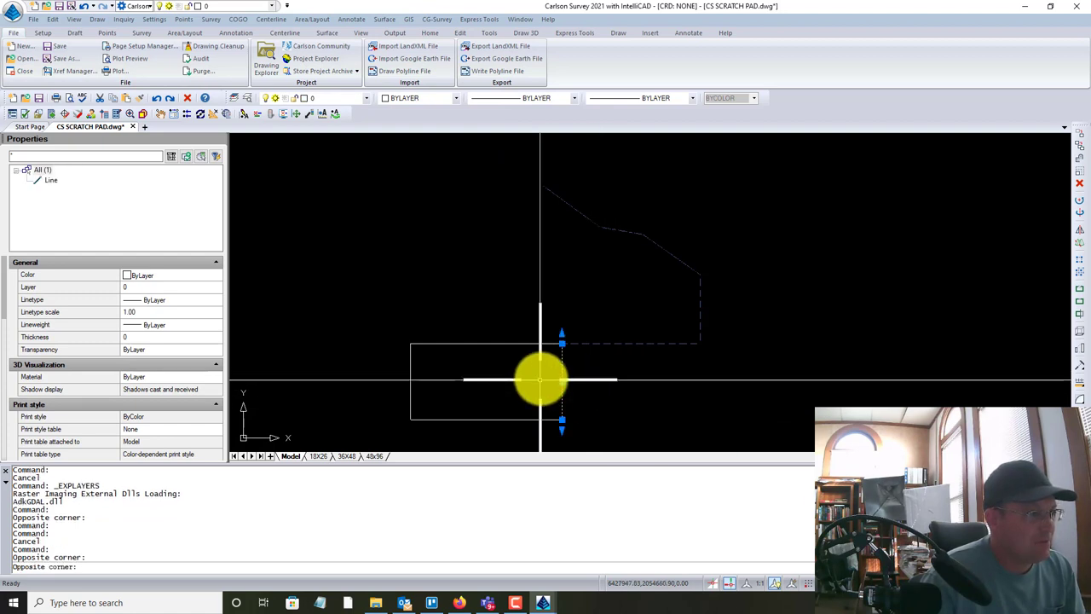
{"action": "left_click", "coordinate": [513, 443]}
{"action": "left_click", "coordinate": [397, 294]}
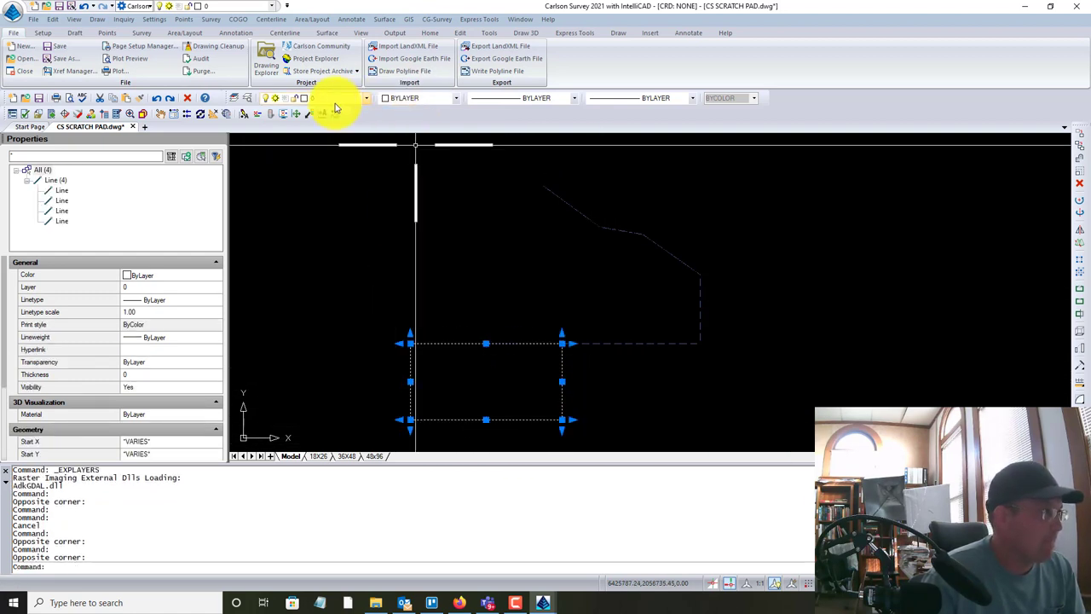
{"action": "left_click", "coordinate": [365, 100]}
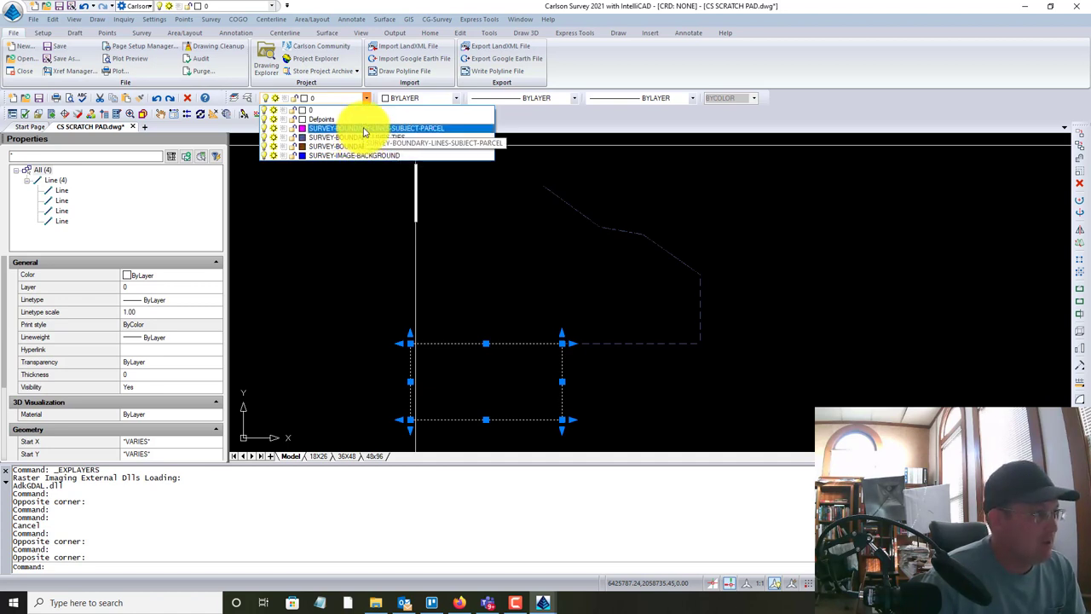
{"action": "left_click", "coordinate": [365, 128]}
{"action": "key", "text": "Escape"}
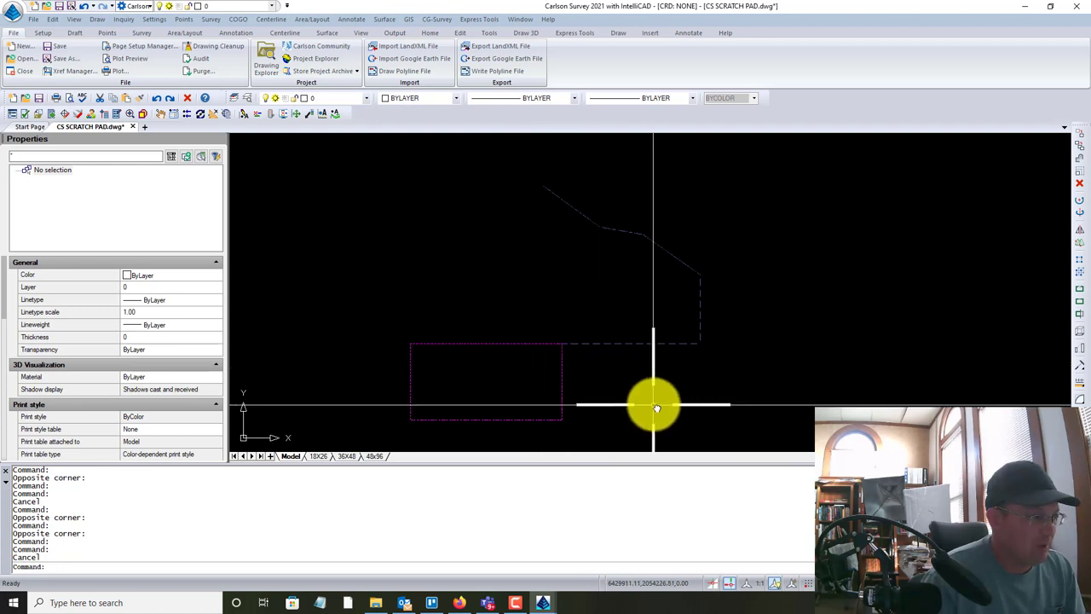
Flatten all the parcel and tie lines, choosing Yes for removing hidden lines
{"action": "left_click", "coordinate": [792, 438]}
{"action": "left_click", "coordinate": [333, 170]}
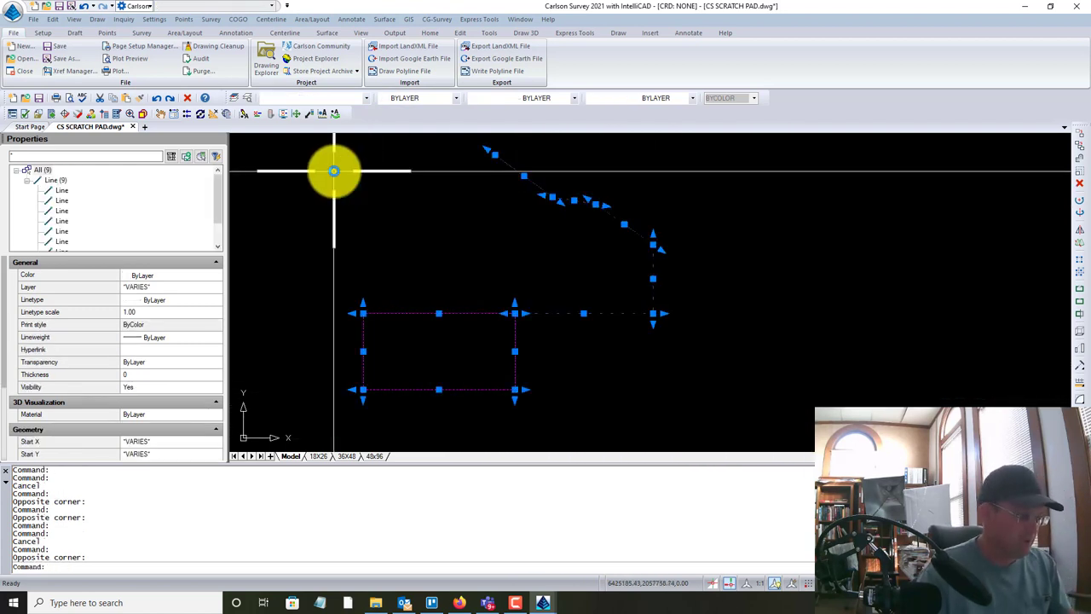
{"action": "type", "text": "FLATTEN"}
{"action": "key", "text": "Return"}
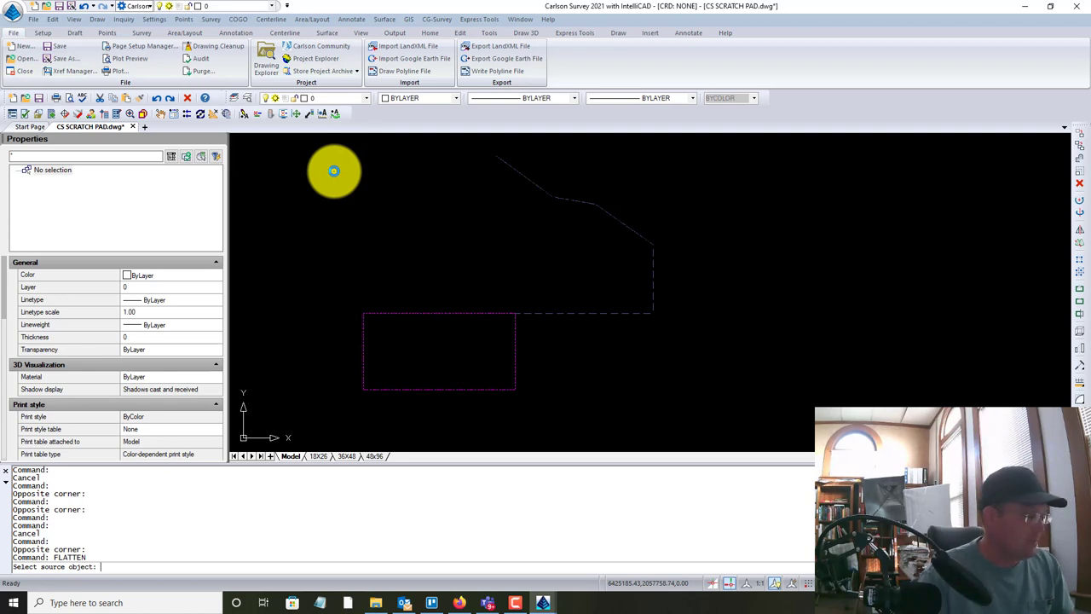
{"action": "scroll", "coordinate": [334, 170], "scroll_direction": "down", "scroll_amount": 2}
{"action": "left_click", "coordinate": [596, 370]}
{"action": "left_click", "coordinate": [329, 163]}
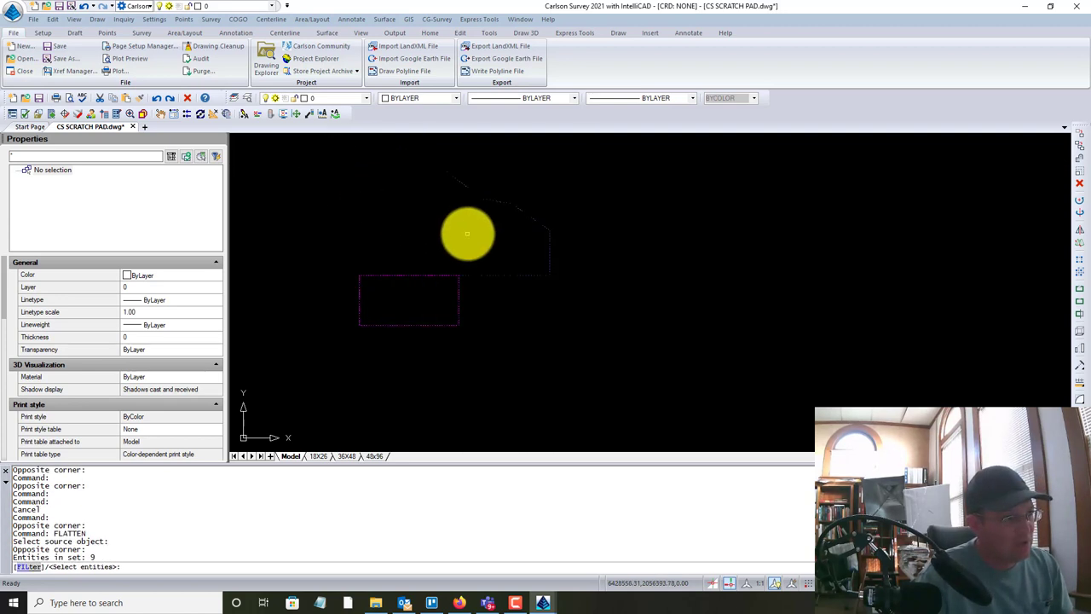
{"action": "key", "text": "Return"}
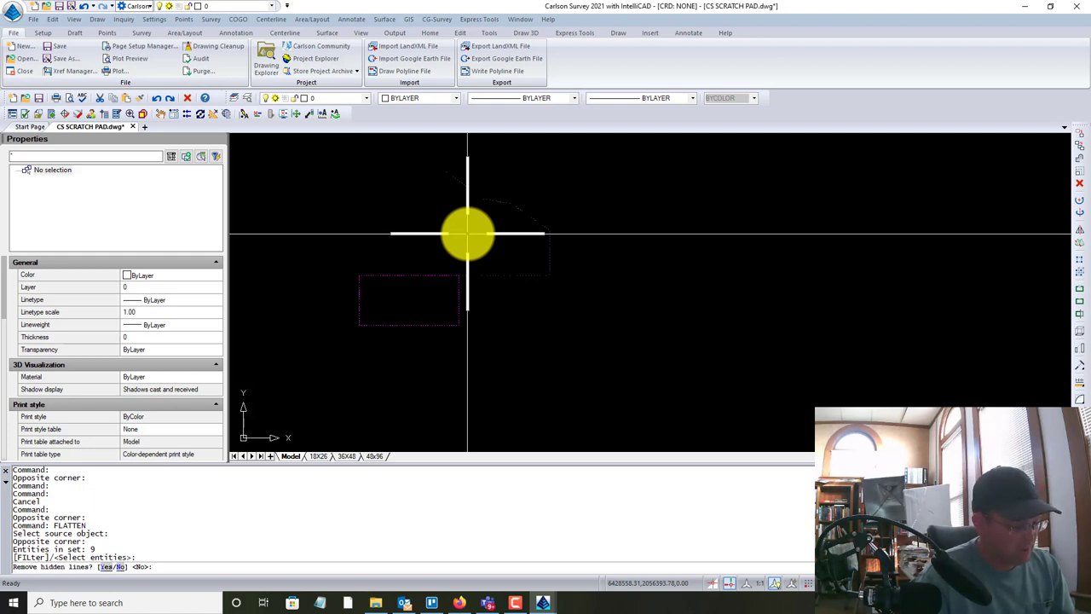
{"action": "type", "text": "Y"}
{"action": "key", "text": "Return"}
{"action": "key", "text": "Escape"}
Check the start and end Z values of the diagonal tie line in its geometry properties
{"action": "scroll", "coordinate": [438, 263], "scroll_direction": "up", "scroll_amount": 3}
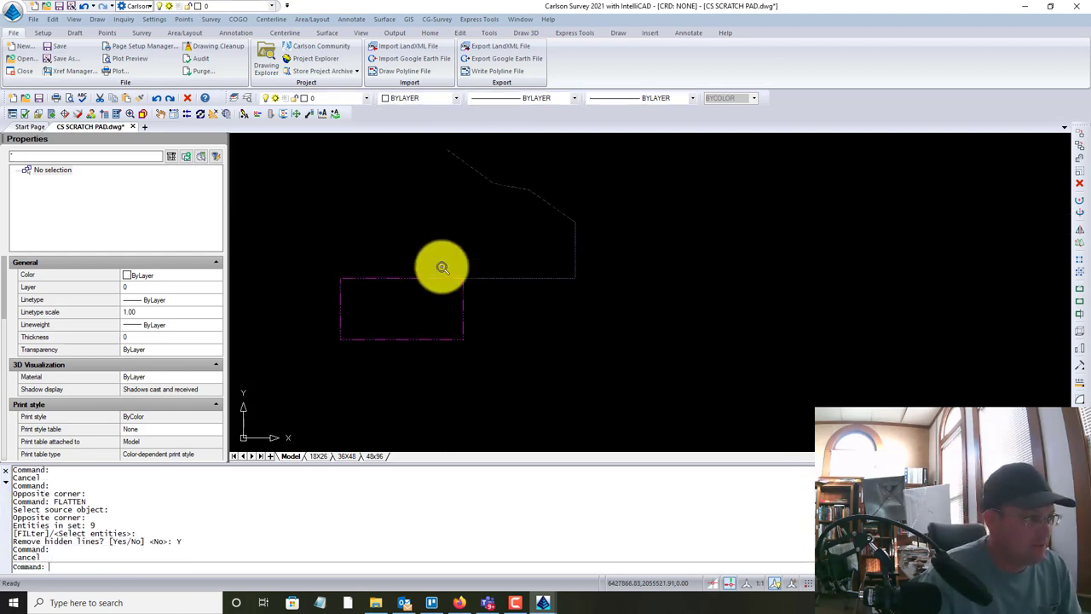
{"action": "scroll", "coordinate": [500, 310], "scroll_direction": "up", "scroll_amount": 4}
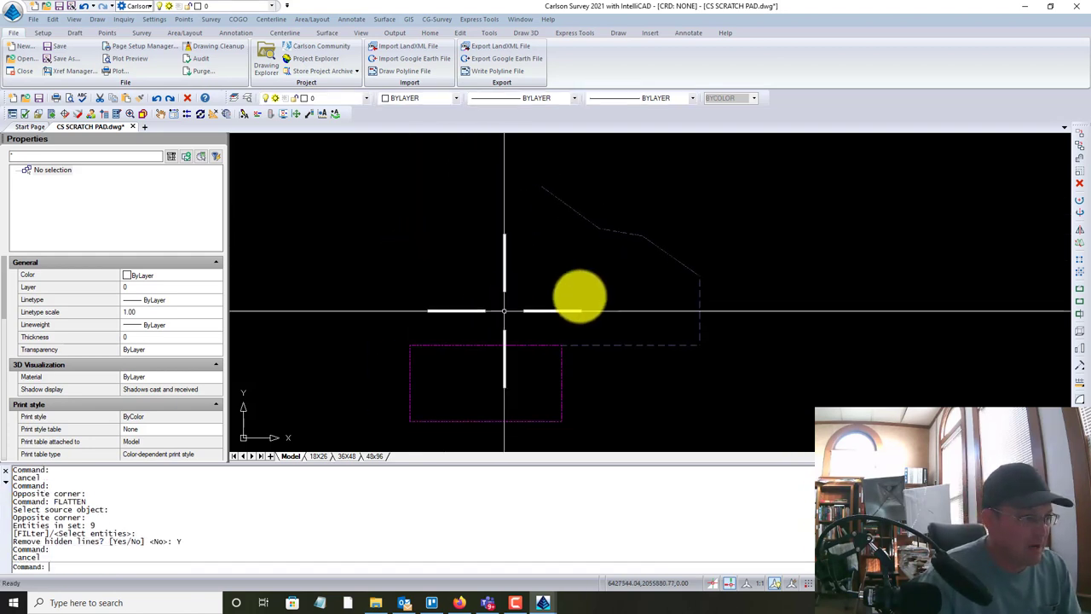
{"action": "left_click", "coordinate": [698, 256]}
{"action": "left_click", "coordinate": [640, 256]}
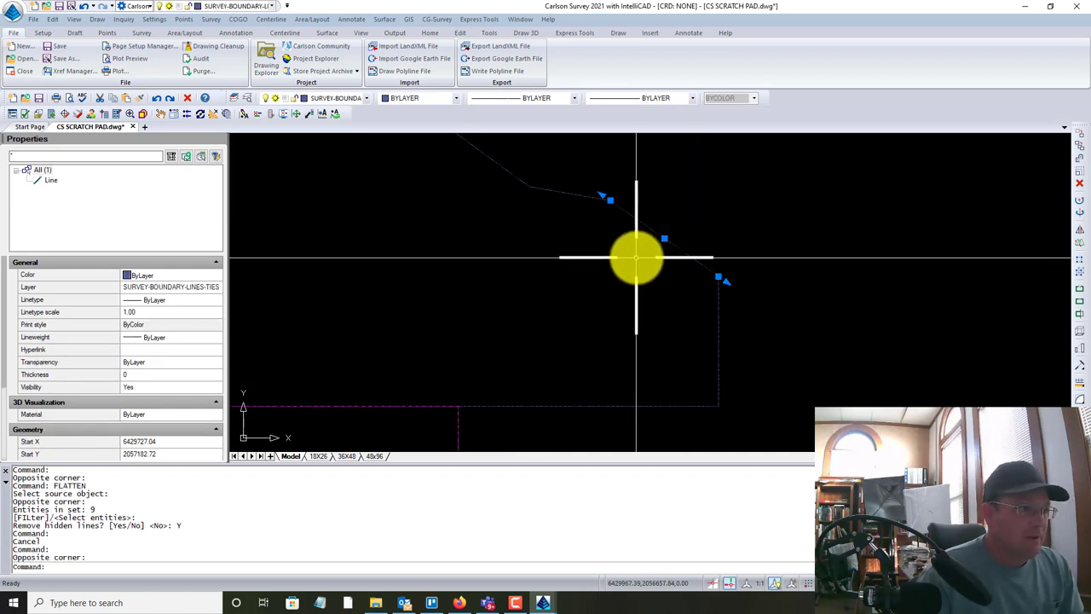
{"action": "scroll", "coordinate": [627, 277], "scroll_direction": "down", "scroll_amount": 1}
{"action": "mouse_move", "coordinate": [618, 297]}
{"action": "middle_mouse_down"}
{"action": "mouse_move", "coordinate": [599, 248]}
{"action": "mouse_move", "coordinate": [673, 268]}
{"action": "middle_mouse_up"}
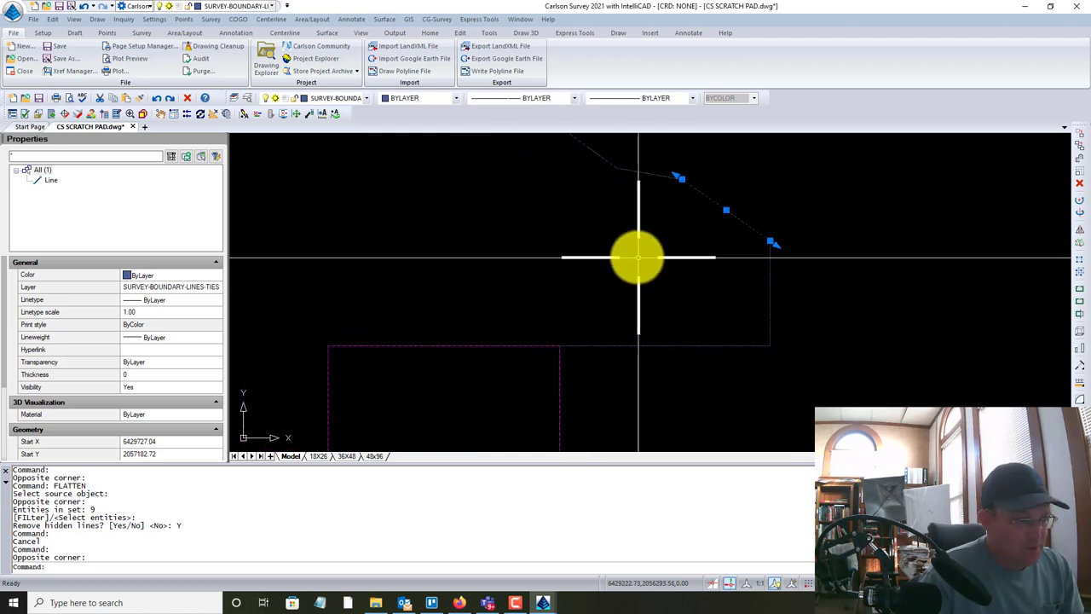
{"action": "scroll", "coordinate": [677, 209], "scroll_direction": "up", "scroll_amount": 2}
{"action": "scroll", "coordinate": [196, 353], "scroll_direction": "down", "scroll_amount": 3}
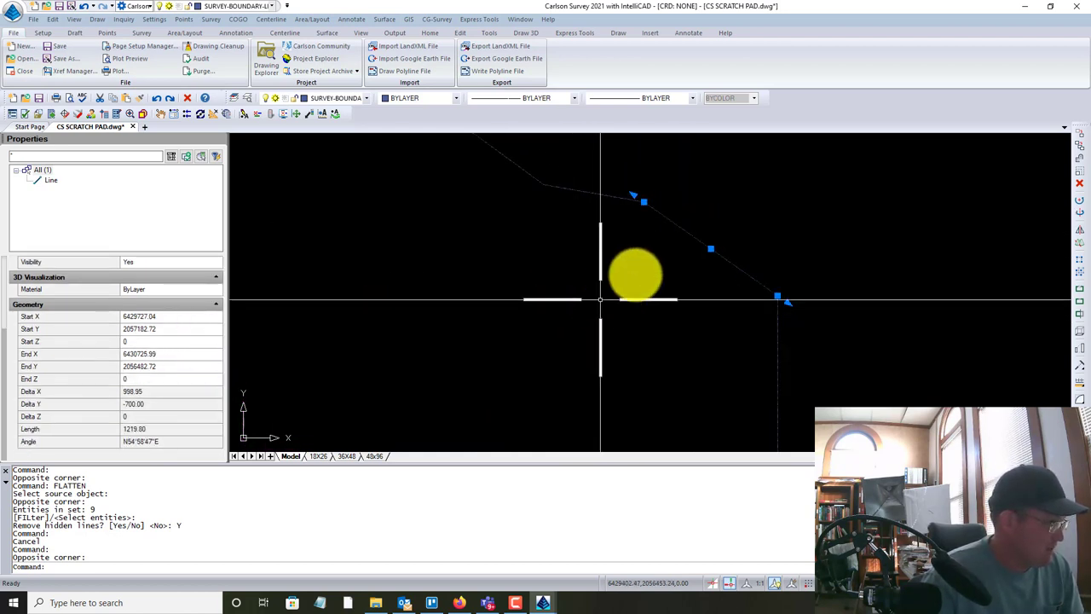
{"action": "key", "text": "Escape"}
{"action": "scroll", "coordinate": [667, 267], "scroll_direction": "down", "scroll_amount": 3}
{"action": "middle_click_drag", "start_coordinate": [623, 298], "coordinate": [591, 268]}
{"action": "scroll", "coordinate": [588, 268], "scroll_direction": "up", "scroll_amount": 1}
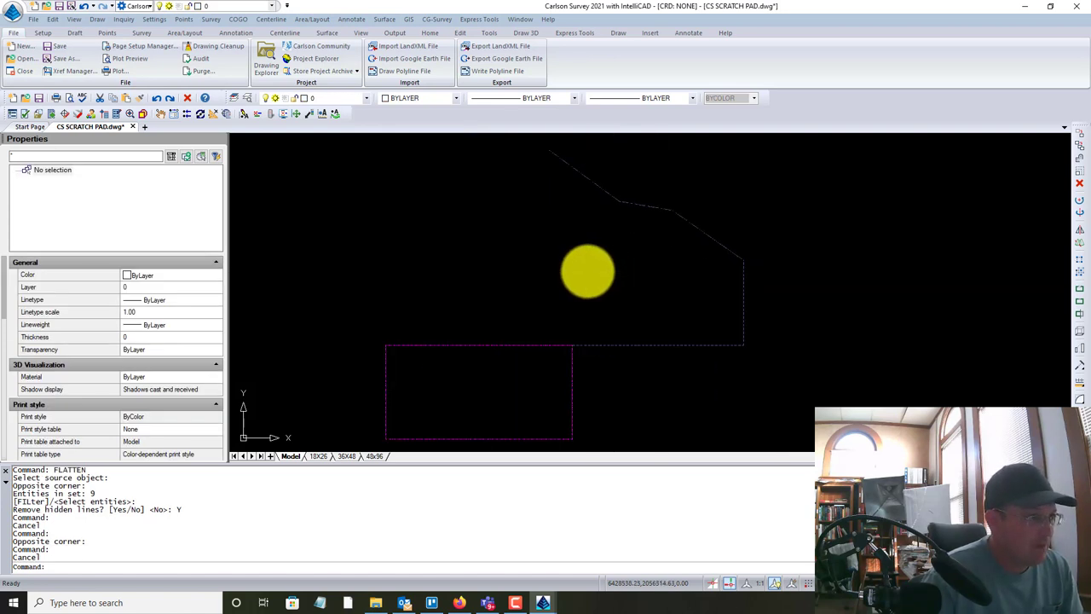
{"action": "scroll", "coordinate": [575, 182], "scroll_direction": "up", "scroll_amount": 1}
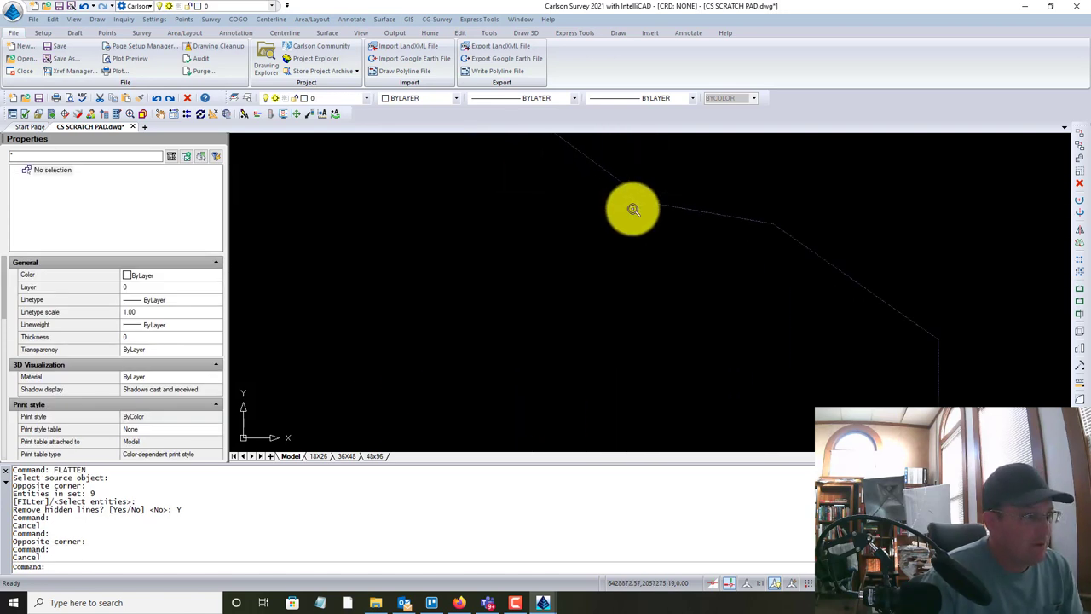
{"action": "scroll", "coordinate": [597, 256], "scroll_direction": "down", "scroll_amount": 1}
{"action": "key", "text": "Escape"}
{"action": "scroll", "coordinate": [596, 261], "scroll_direction": "down", "scroll_amount": 1}
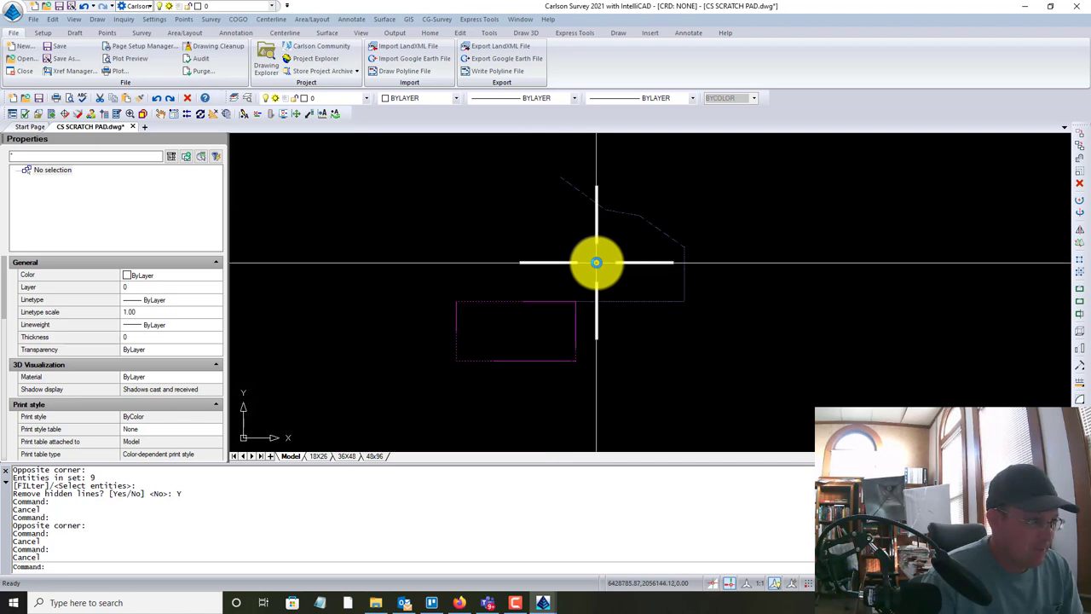
{"action": "scroll", "coordinate": [599, 271], "scroll_direction": "up", "scroll_amount": 1}
{"action": "left_click", "coordinate": [786, 376]}
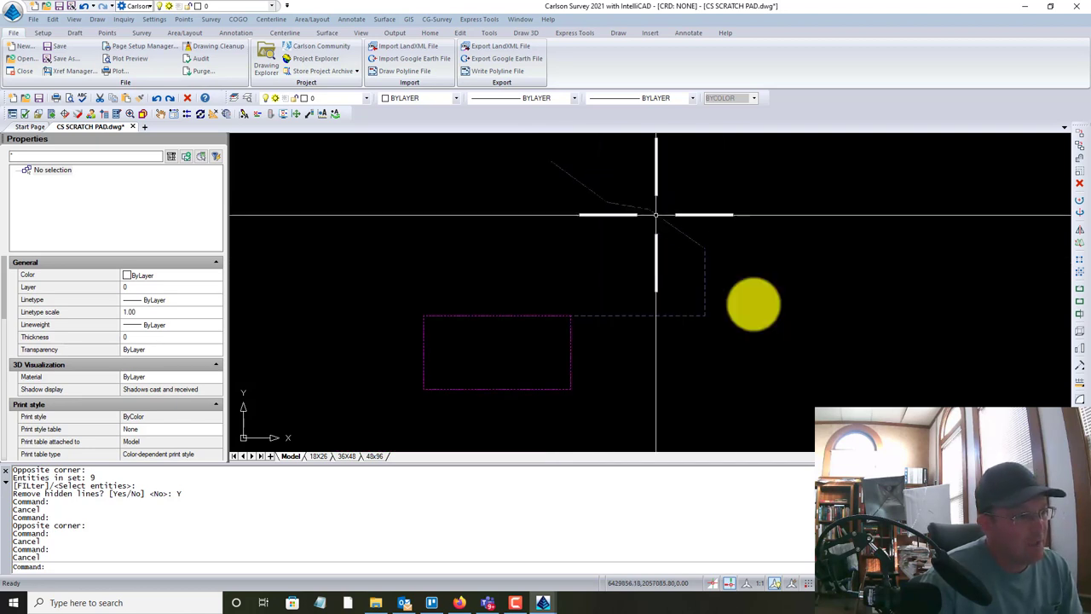
{"action": "left_click", "coordinate": [601, 188]}
{"action": "key", "text": "Escape"}
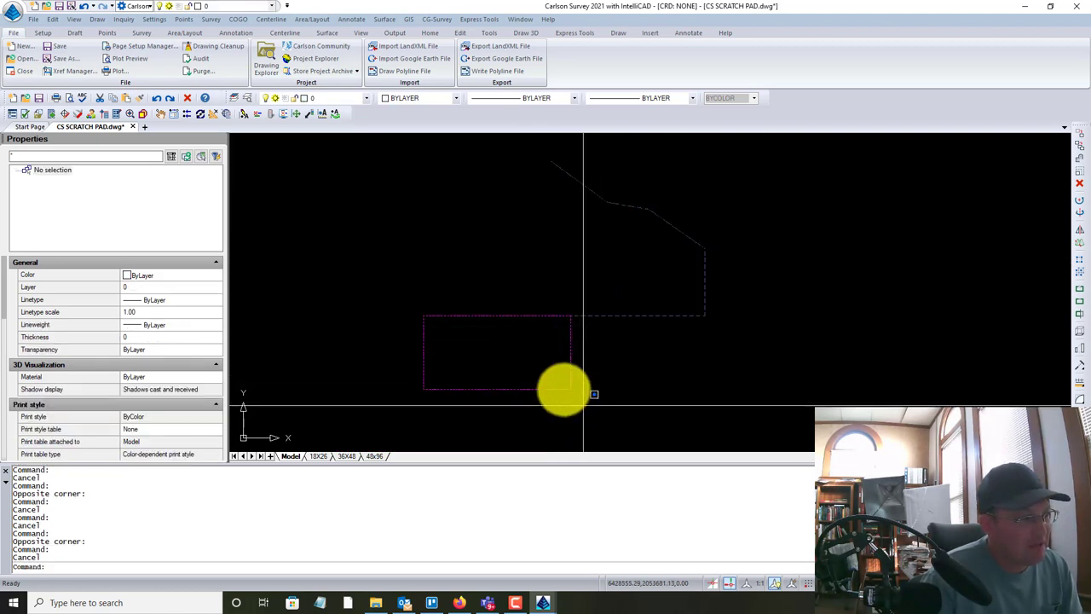
{"action": "left_click", "coordinate": [514, 359]}
{"action": "key", "text": "Escape"}
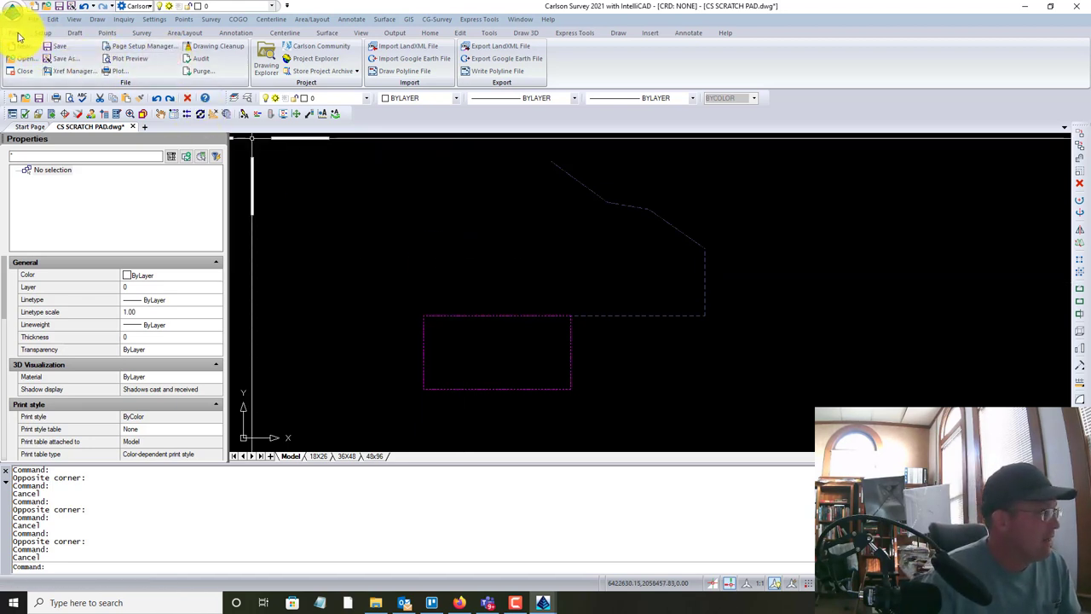
Save the drawing under the name CLOSURE.dwg in the 2022-06-07 folder
{"action": "left_click", "coordinate": [73, 62]}
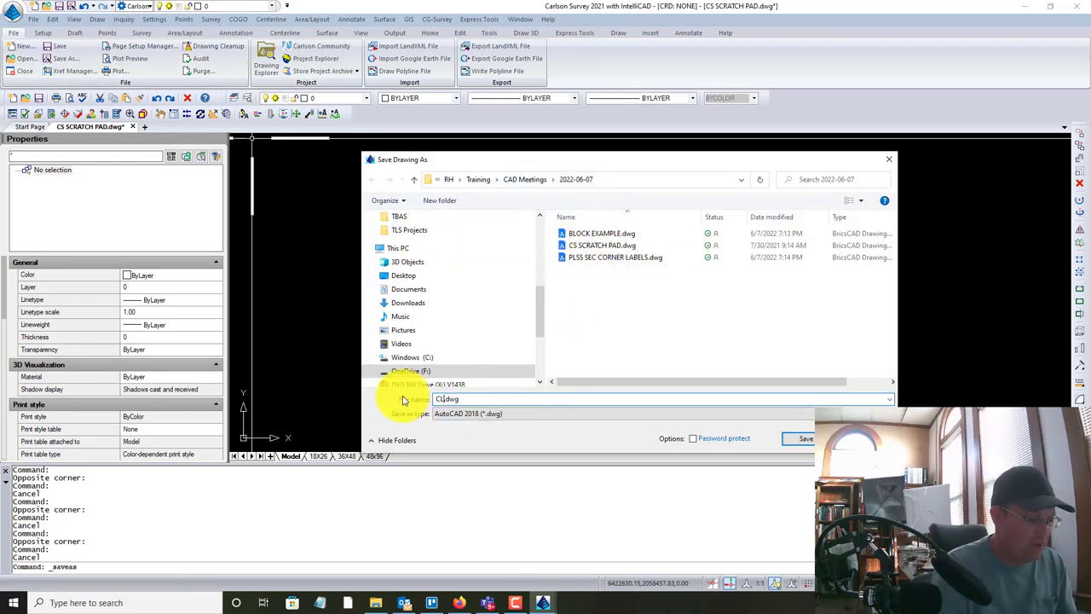
{"action": "key", "text": "Return"}
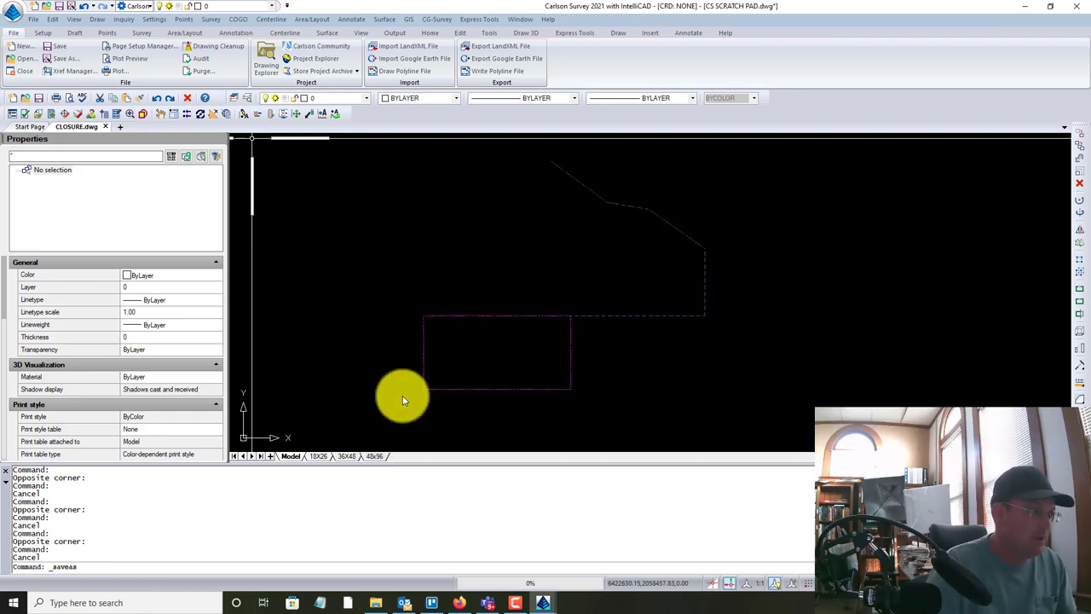
{"action": "left_click", "coordinate": [36, 22]}
{"action": "left_click", "coordinate": [54, 92]}
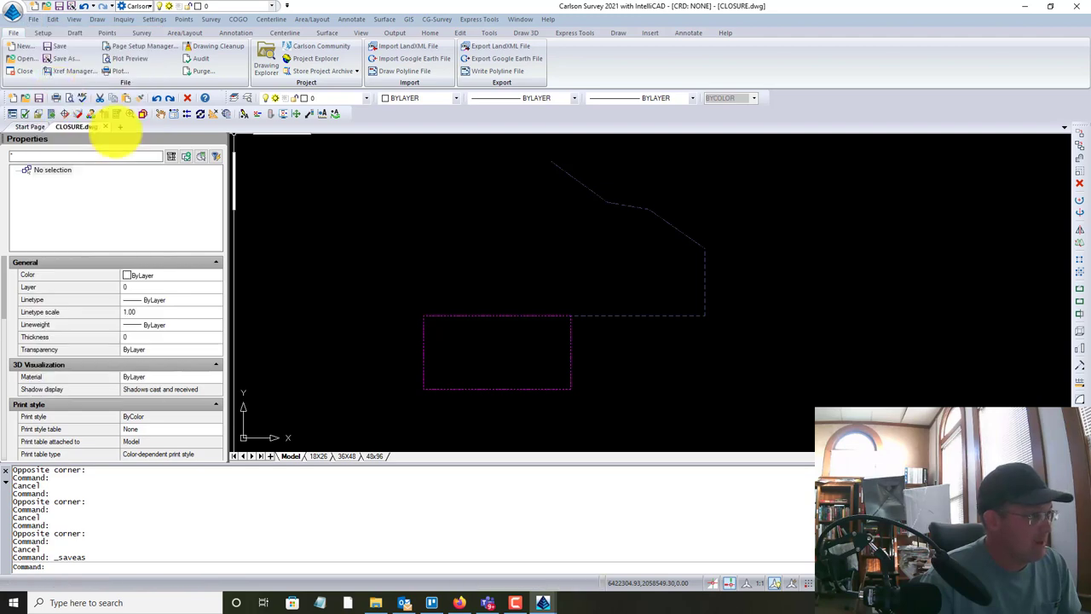
Save the drawing again under the name CLOSURES.dwg in the same folder
{"action": "left_click", "coordinate": [38, 19]}
{"action": "left_click", "coordinate": [48, 93]}
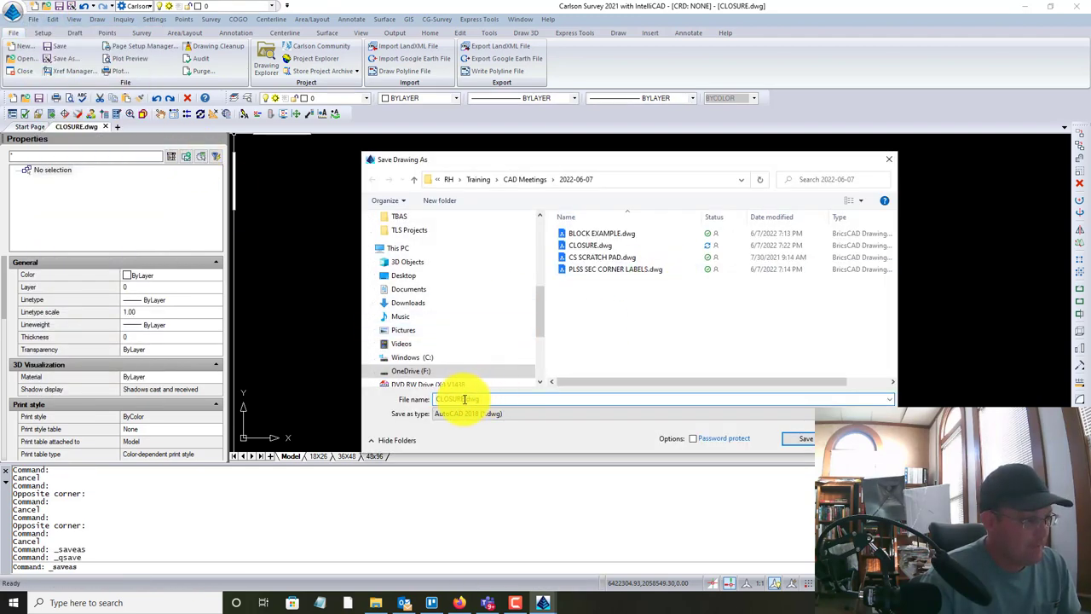
{"action": "left_click", "coordinate": [465, 399]}
{"action": "type", "text": "S"}
{"action": "left_click", "coordinate": [804, 441]}
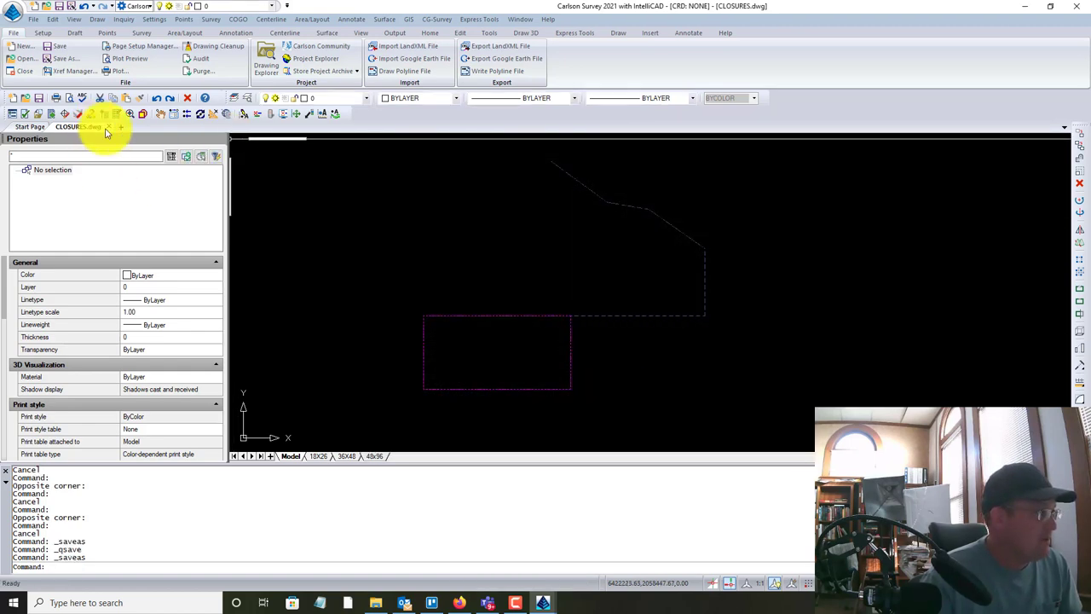
Switch to File Explorer and open the file actions for CLOSURE.dwg in the 2022-06-07 folder
{"action": "left_click", "coordinate": [377, 601]}
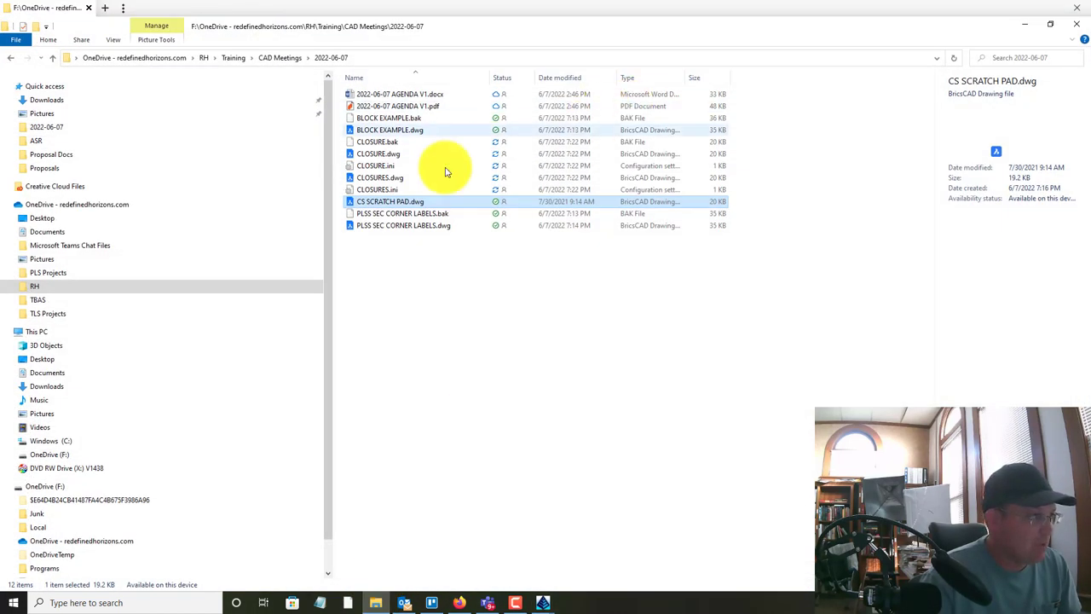
{"action": "right_click", "coordinate": [382, 157]}
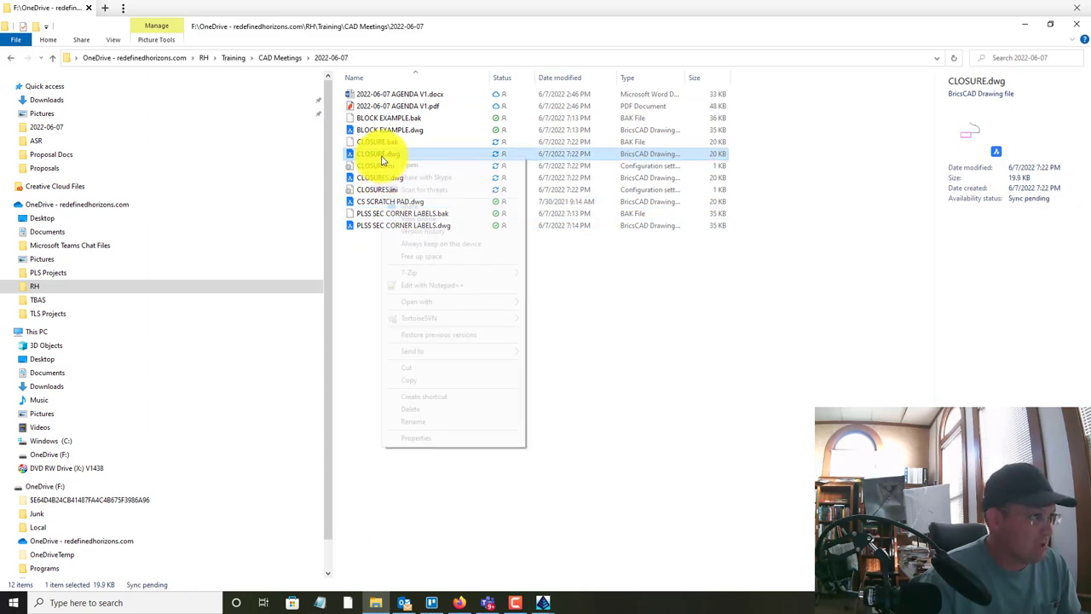
Rename the drawing file CLOSURE.dwg as BNDY-LW.dwg and switch back to Carlson Survey
{"action": "left_click", "coordinate": [431, 421]}
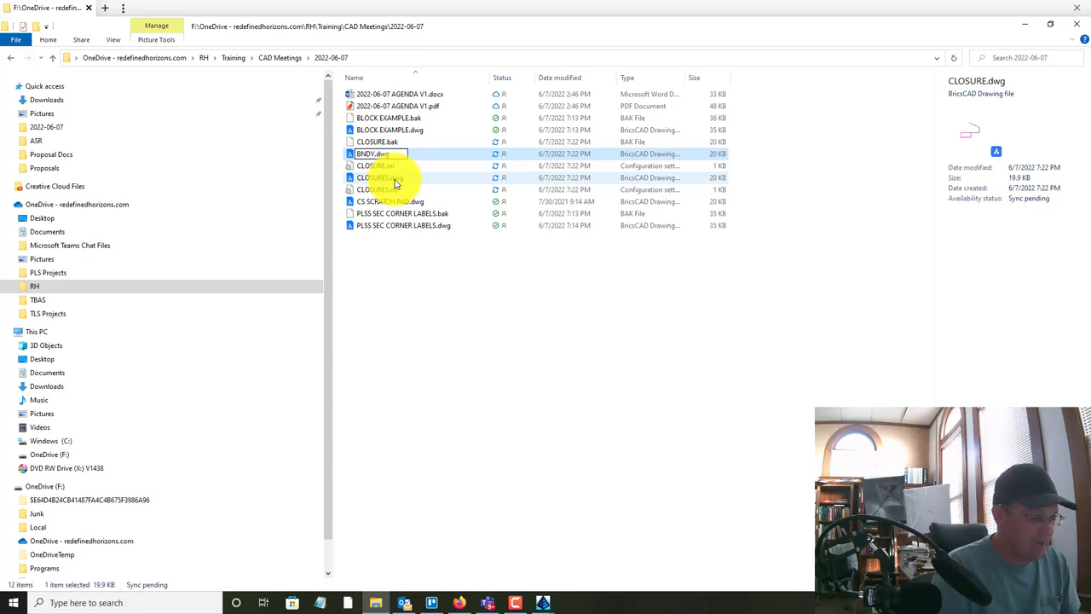
{"action": "type", "text": "BNDY-LW"}
{"action": "key", "text": "Return"}
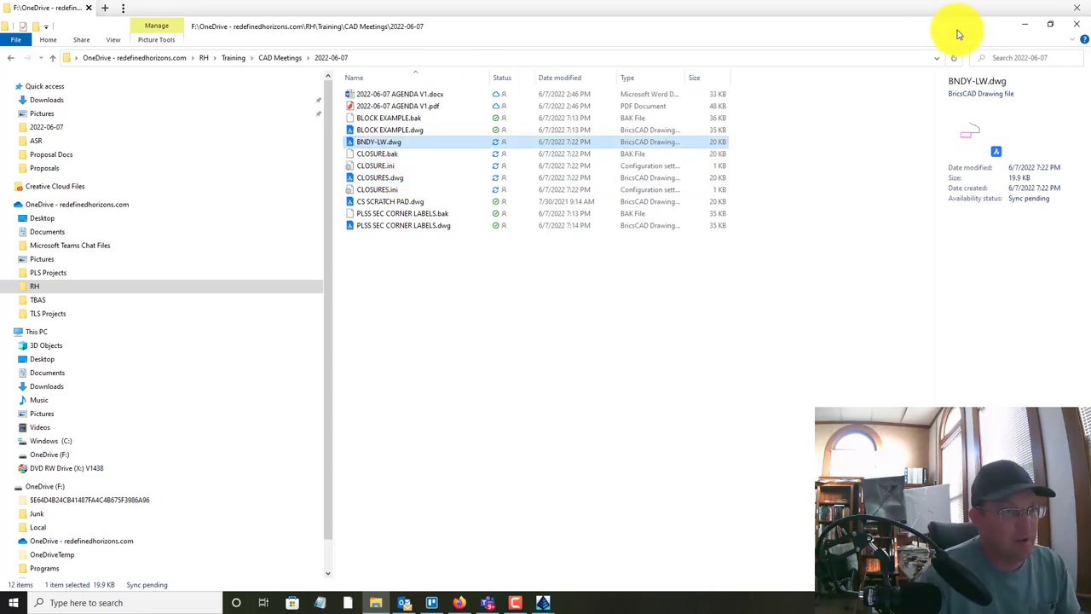
{"action": "left_click", "coordinate": [1023, 24]}
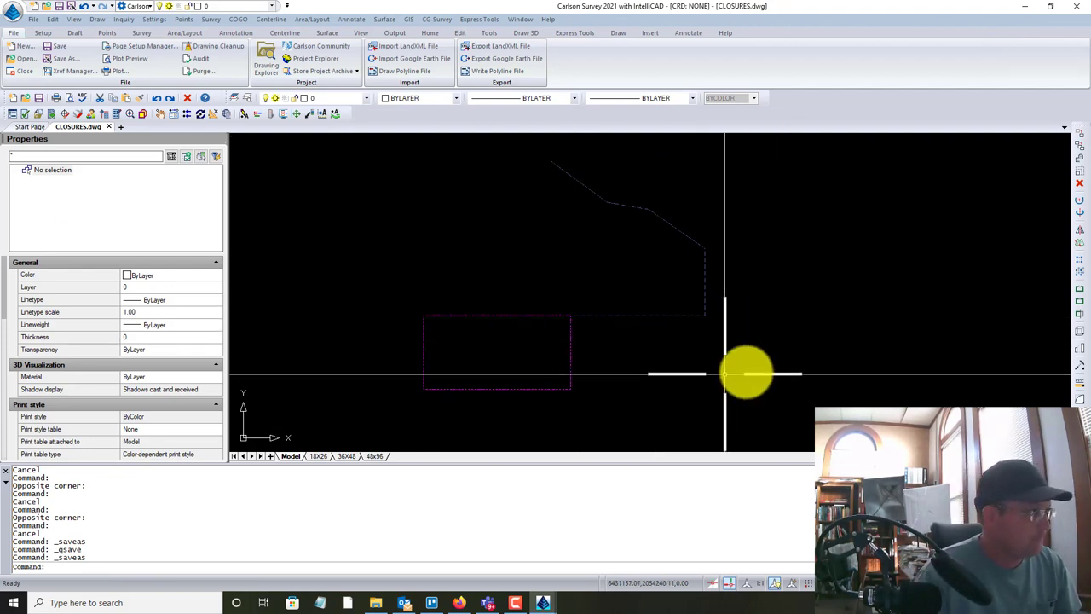
Erase all the boundary and tie linework from the CLOSURES.dwg drawing
{"action": "left_click", "coordinate": [762, 373]}
{"action": "left_click", "coordinate": [389, 170]}
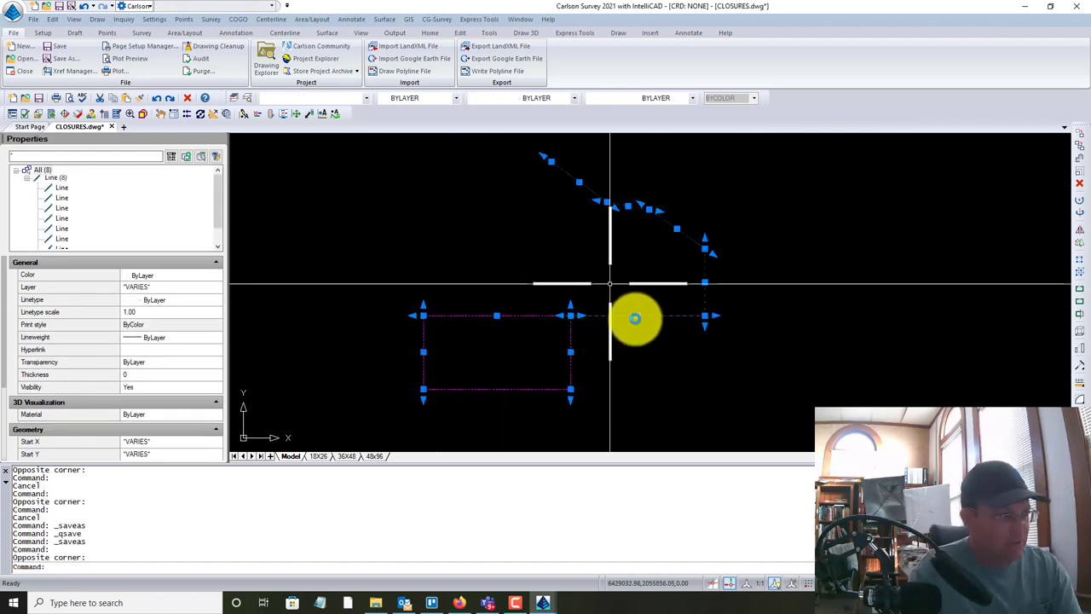
{"action": "key", "text": "Delete"}
{"action": "left_click", "coordinate": [655, 401]}
{"action": "left_click", "coordinate": [545, 334]}
{"action": "key", "text": "Delete"}
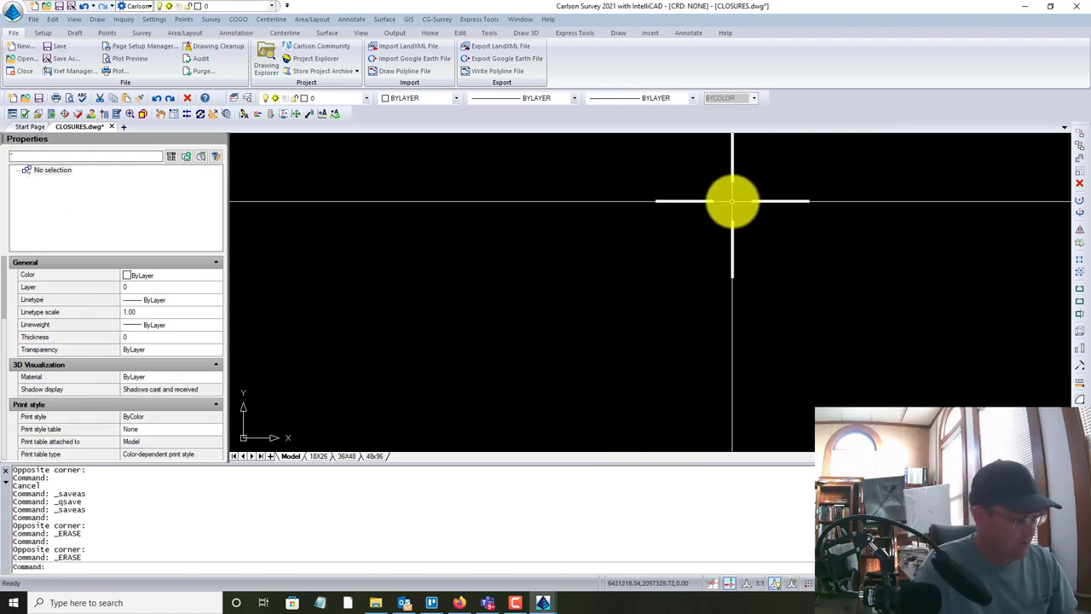
Start attaching an external reference and browse to the RH > Training > CAD Meetings > 2022-06-07 folder
{"action": "type", "text": "xref"}
{"action": "key", "text": "Return"}
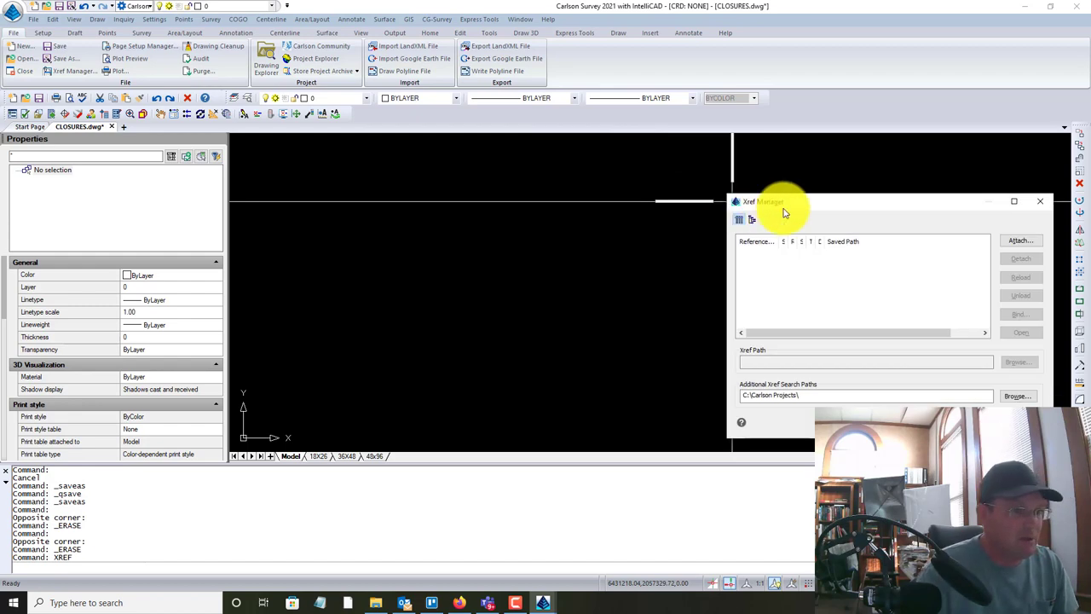
{"action": "left_click", "coordinate": [1011, 244]}
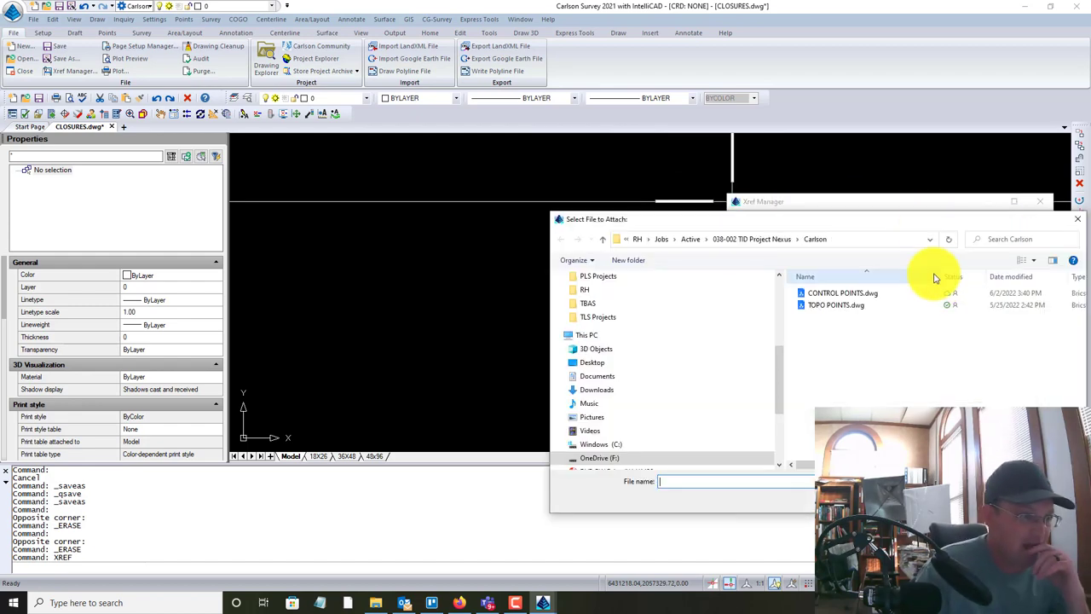
{"action": "left_click_drag", "start_coordinate": [890, 219], "coordinate": [504, 145]}
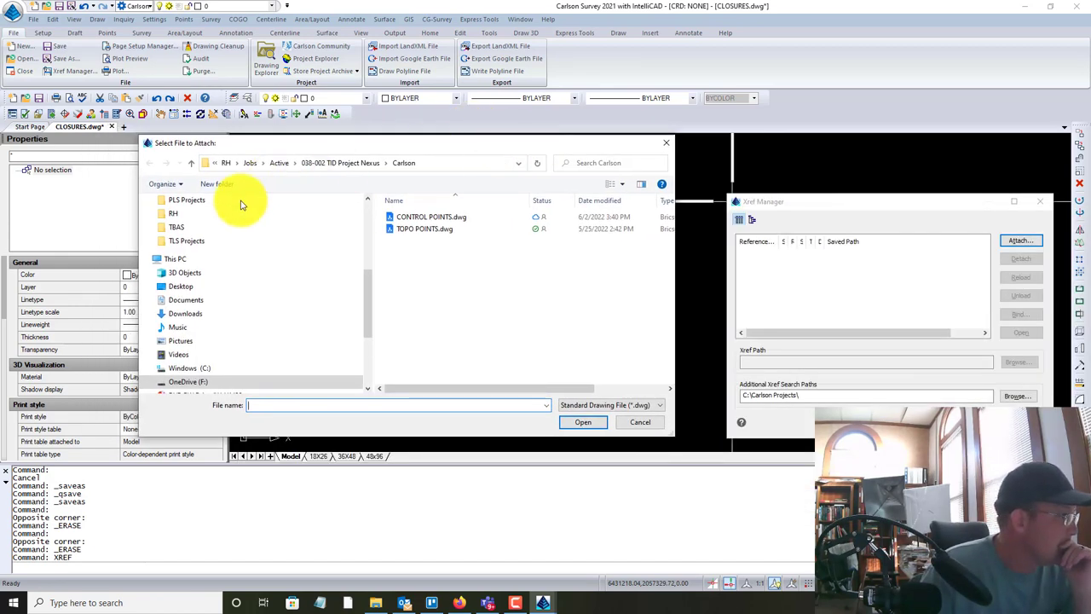
{"action": "left_click", "coordinate": [220, 163]}
{"action": "scroll", "coordinate": [423, 362], "scroll_direction": "down", "scroll_amount": 2}
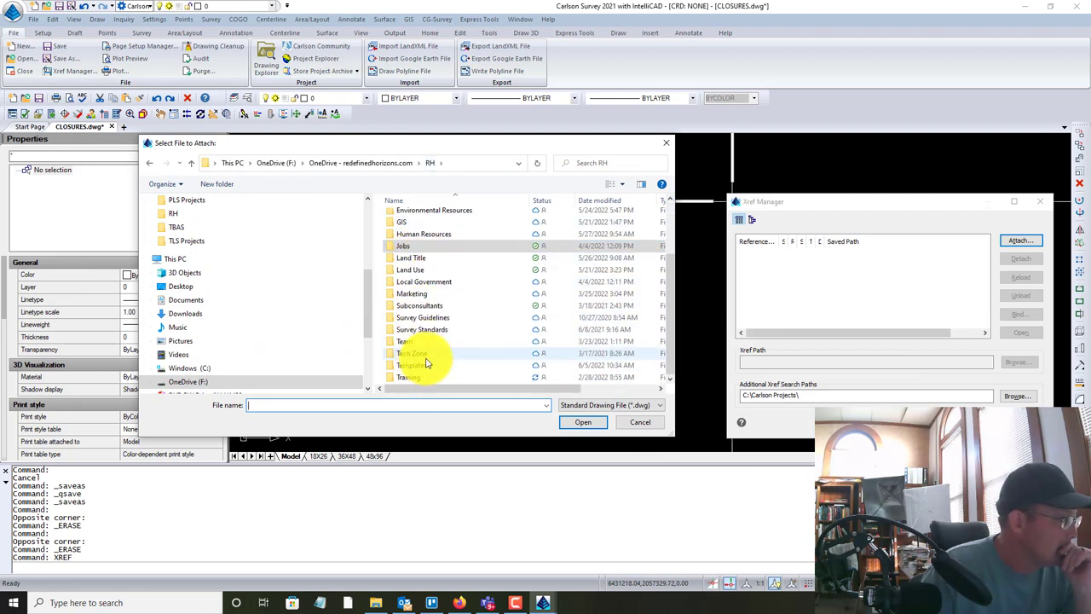
{"action": "double_click", "coordinate": [412, 380]}
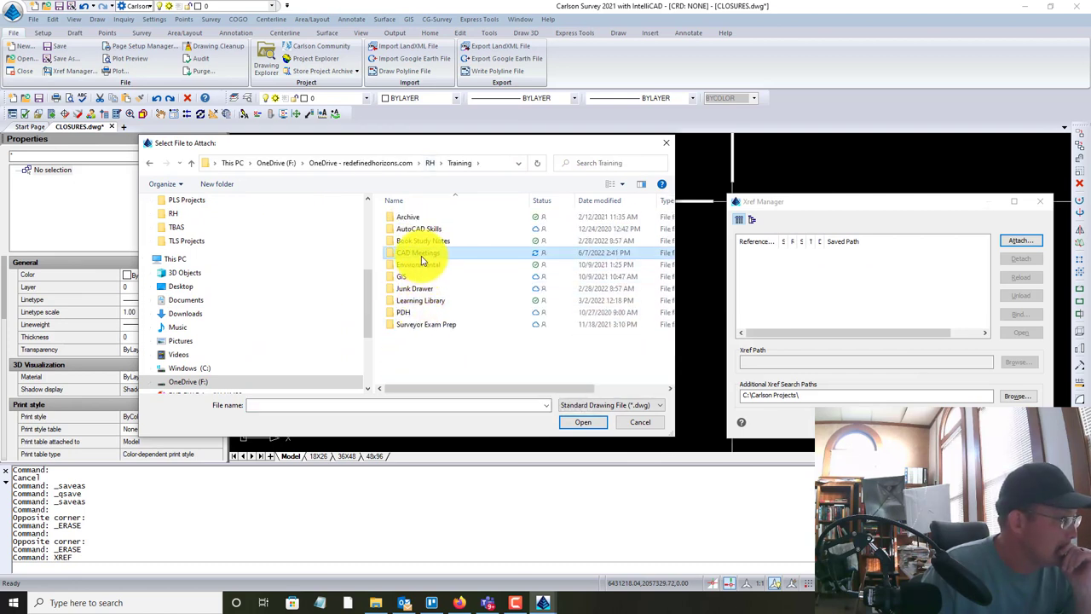
{"action": "double_click", "coordinate": [426, 252]}
{"action": "scroll", "coordinate": [386, 329], "scroll_direction": "down", "scroll_amount": 2}
{"action": "double_click", "coordinate": [397, 335]}
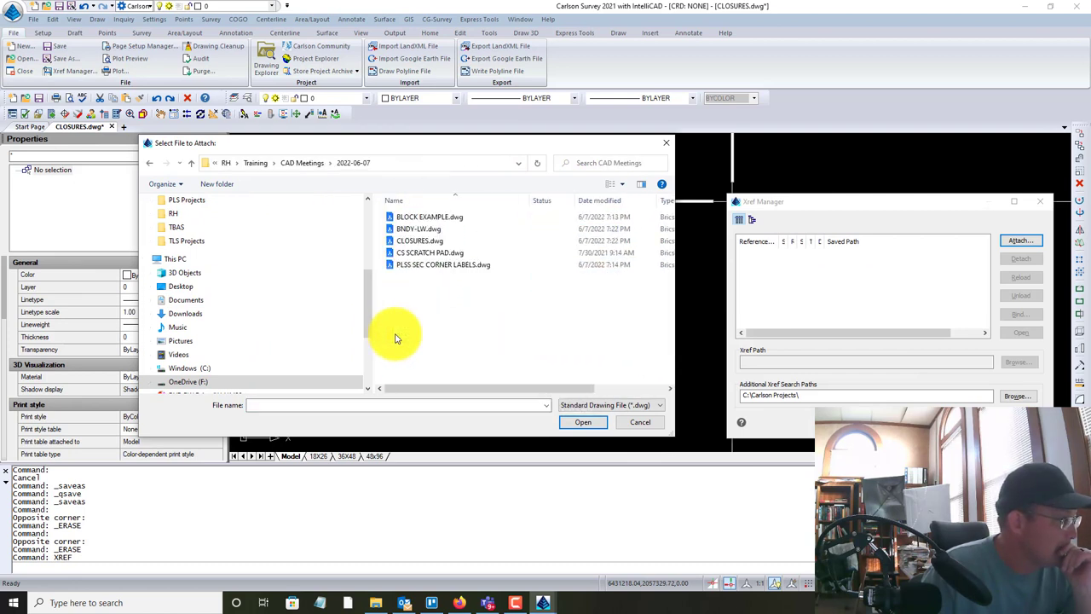
Attach BNDY-LW.dwg to the drawing as an external reference and close the Xref Manager
{"action": "left_click", "coordinate": [419, 228]}
{"action": "left_click", "coordinate": [579, 422]}
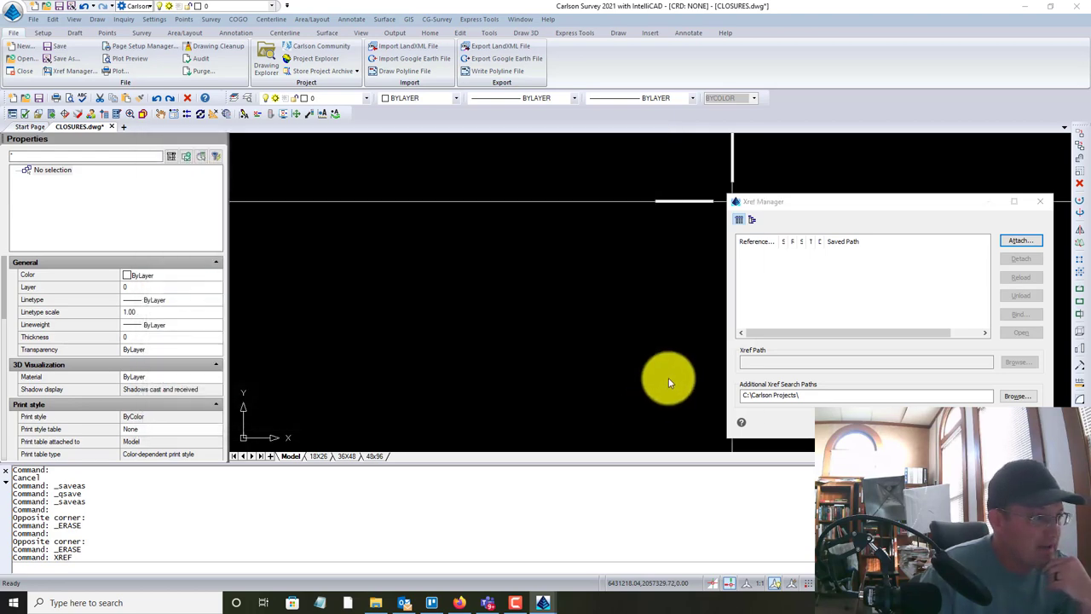
{"action": "left_click", "coordinate": [934, 405]}
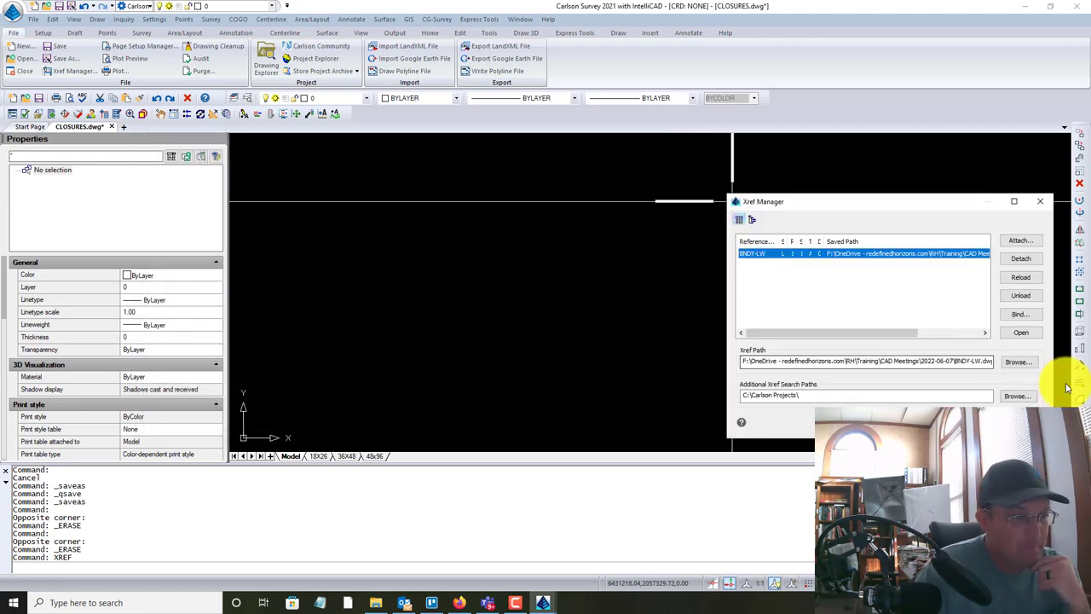
{"action": "left_click", "coordinate": [1043, 201]}
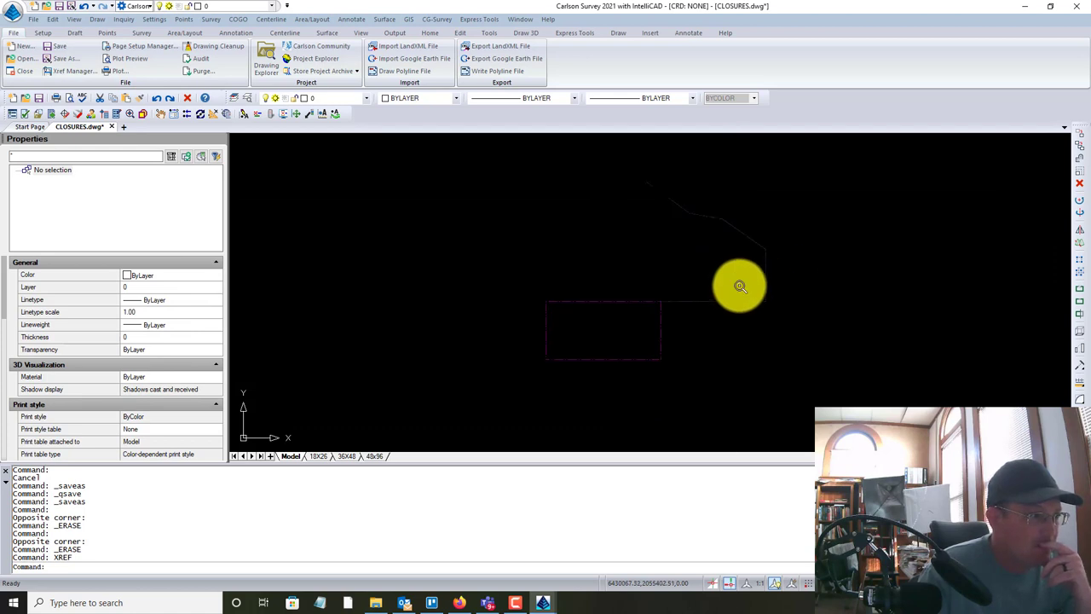
{"action": "scroll", "coordinate": [696, 320], "scroll_direction": "up", "scroll_amount": 3}
{"action": "key", "text": "Escape"}
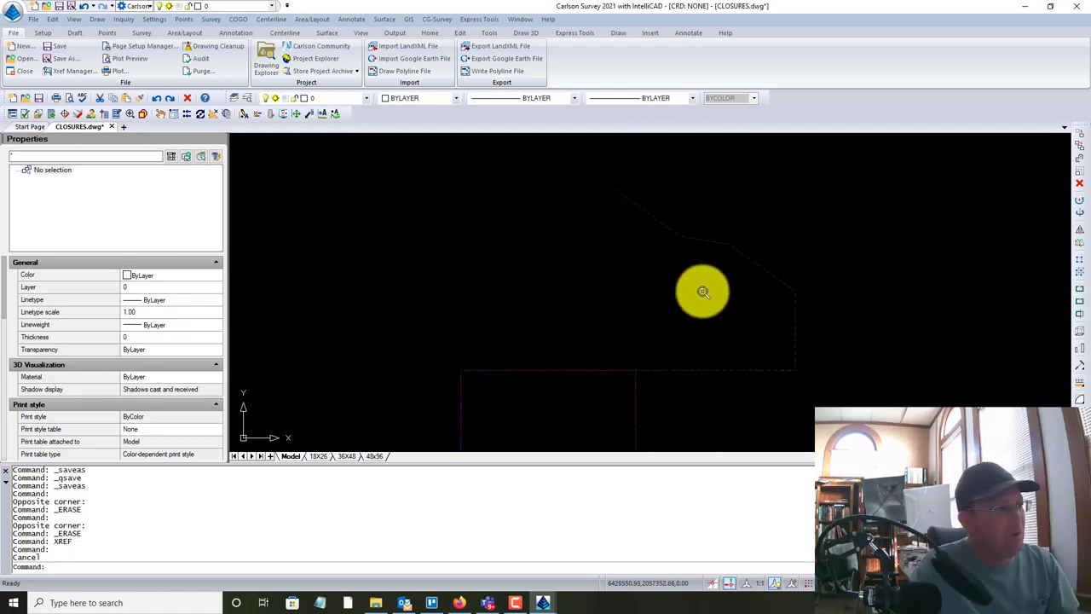
{"action": "middle_click_drag", "start_coordinate": [603, 296], "coordinate": [602, 325]}
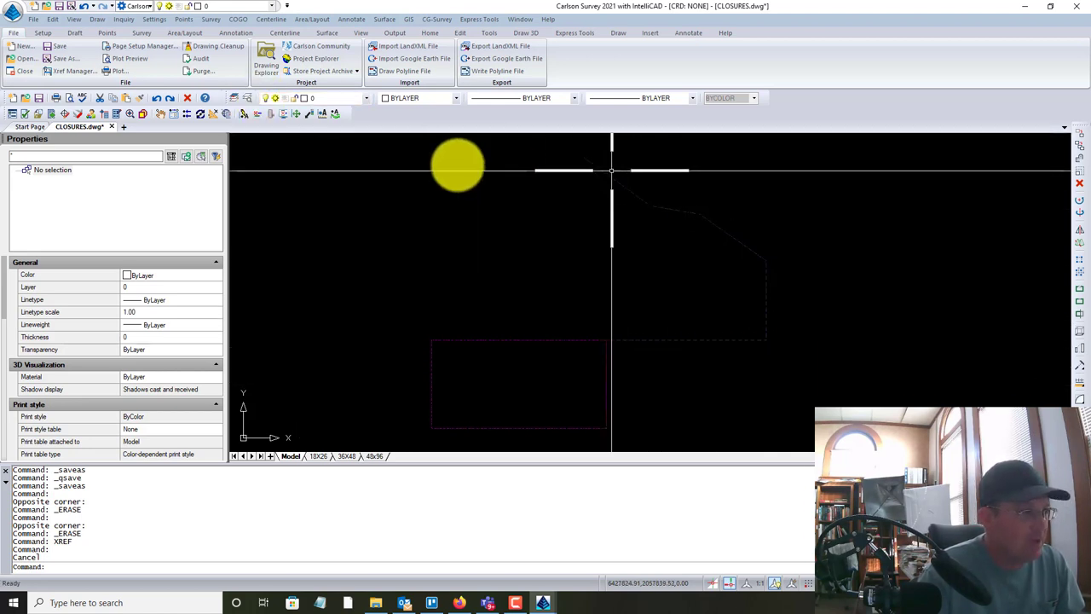
Create the layers SURVEY-BOUNDARY-LINES-CLOSURE-COMMENCEMENT and SURVEY-BOUNDARY-LINES-CLOSURE-SUBJECT-PARCEL
{"action": "left_click", "coordinate": [248, 100]}
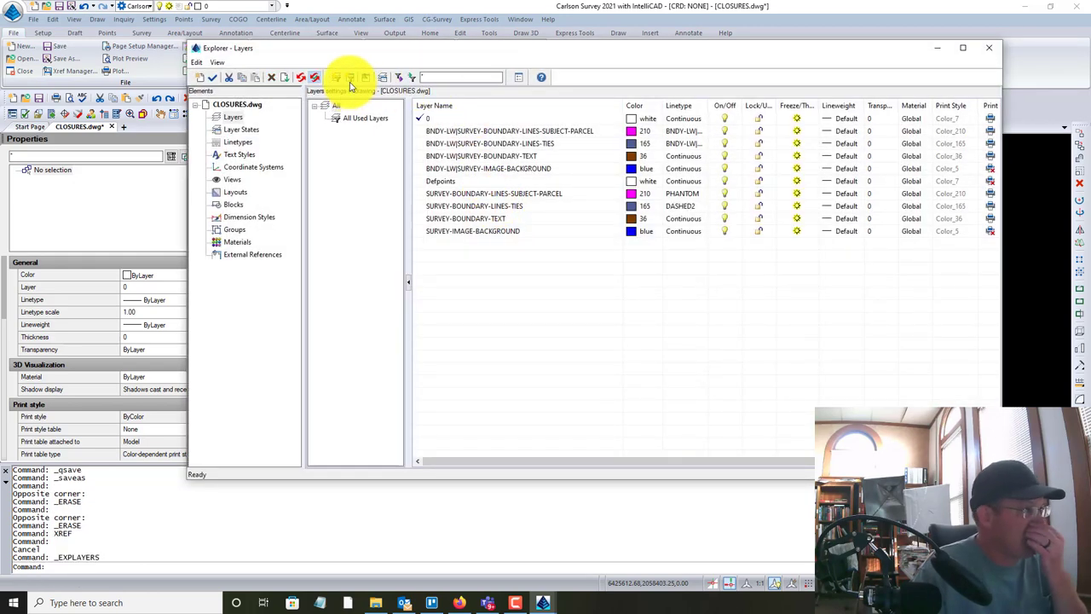
{"action": "left_click", "coordinate": [200, 78]}
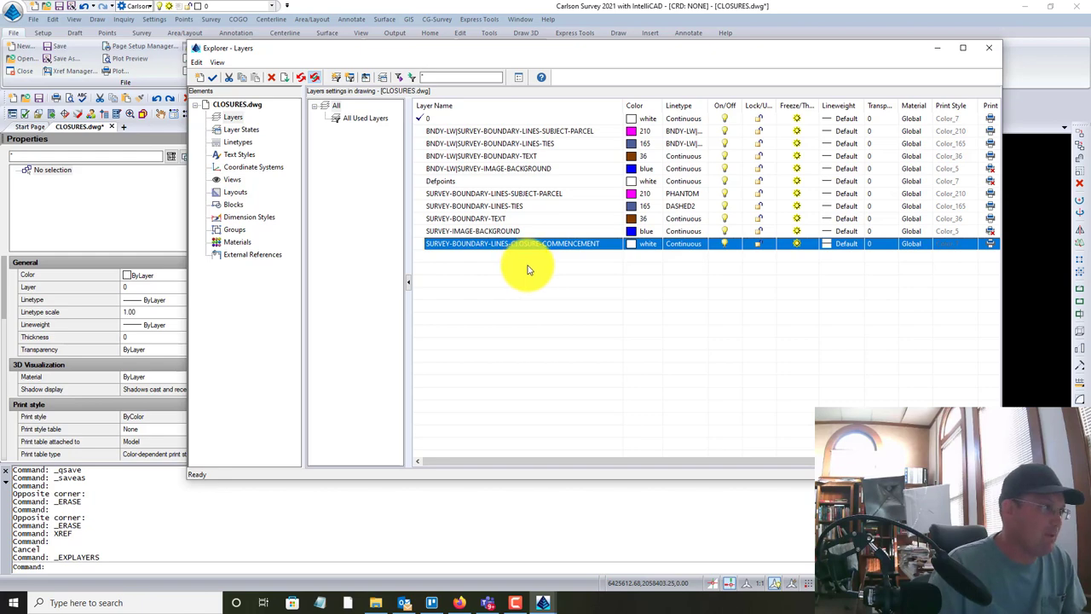
{"action": "left_click", "coordinate": [199, 77]}
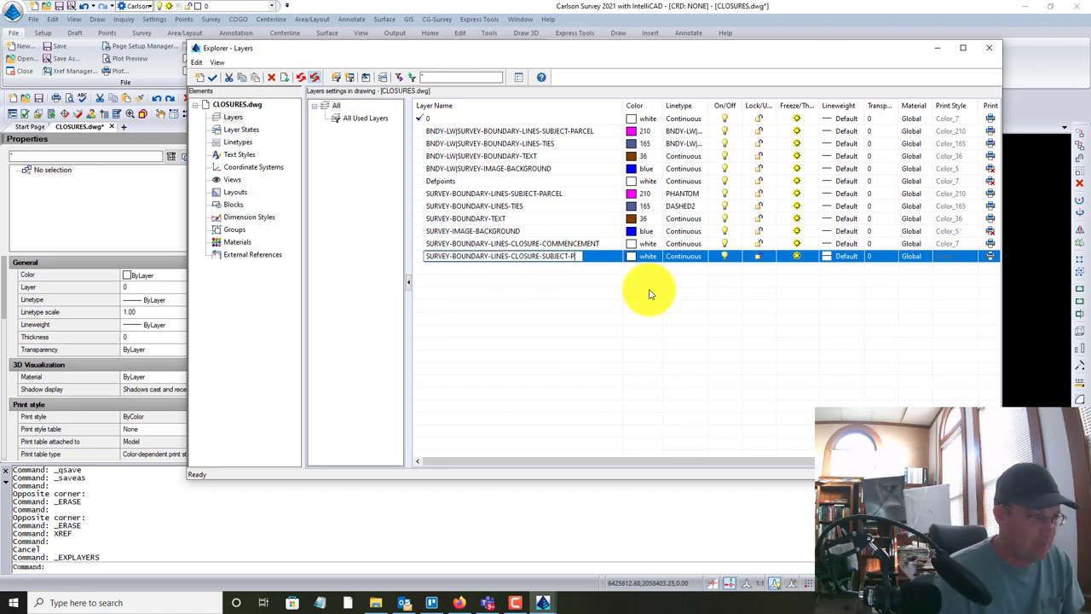
Set the closure commencement layer's color to 50 and the closure subject parcel layer's color to 220
{"action": "left_click", "coordinate": [634, 249]}
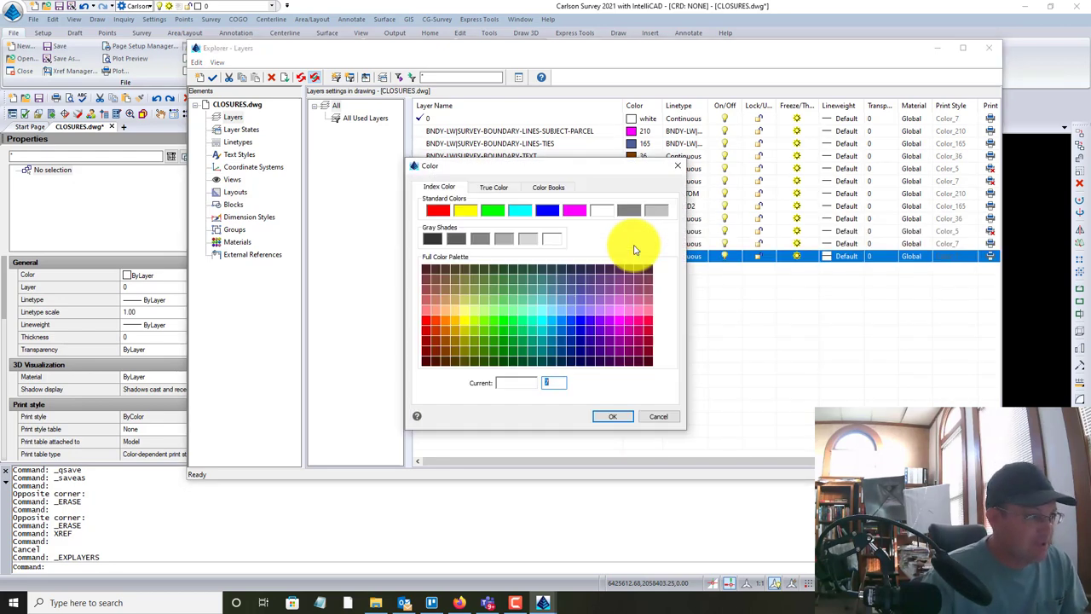
{"action": "left_click", "coordinate": [465, 321]}
{"action": "left_click", "coordinate": [619, 418]}
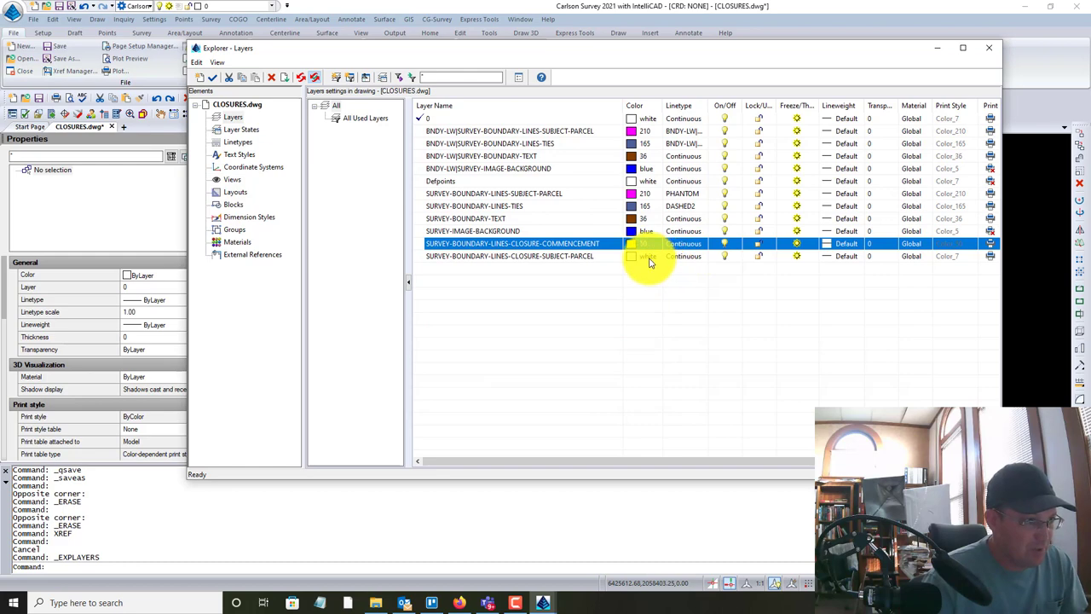
{"action": "left_click", "coordinate": [646, 257]}
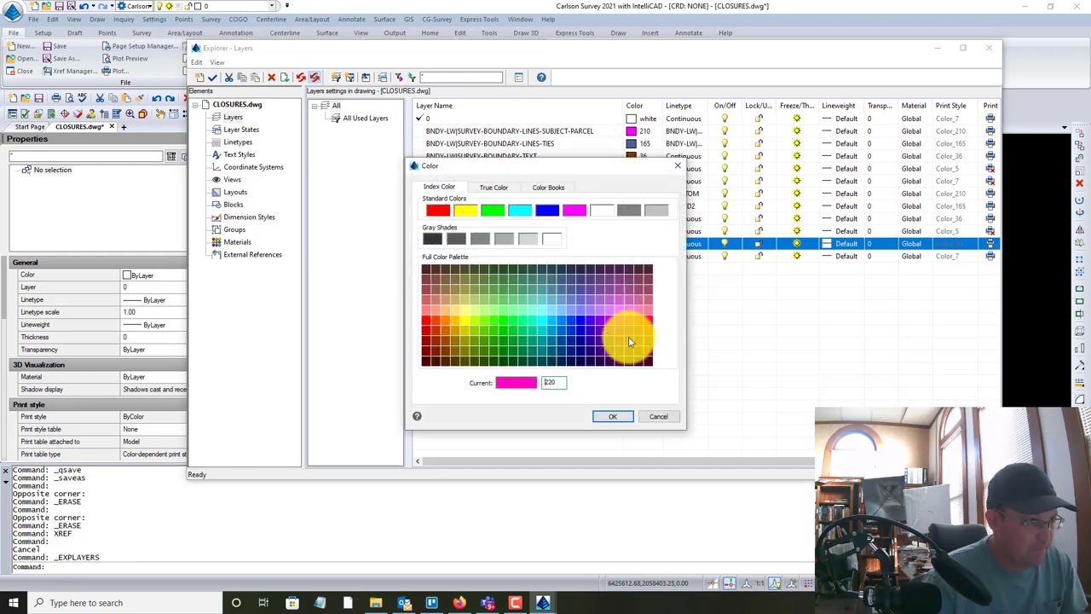
{"action": "left_click", "coordinate": [611, 416]}
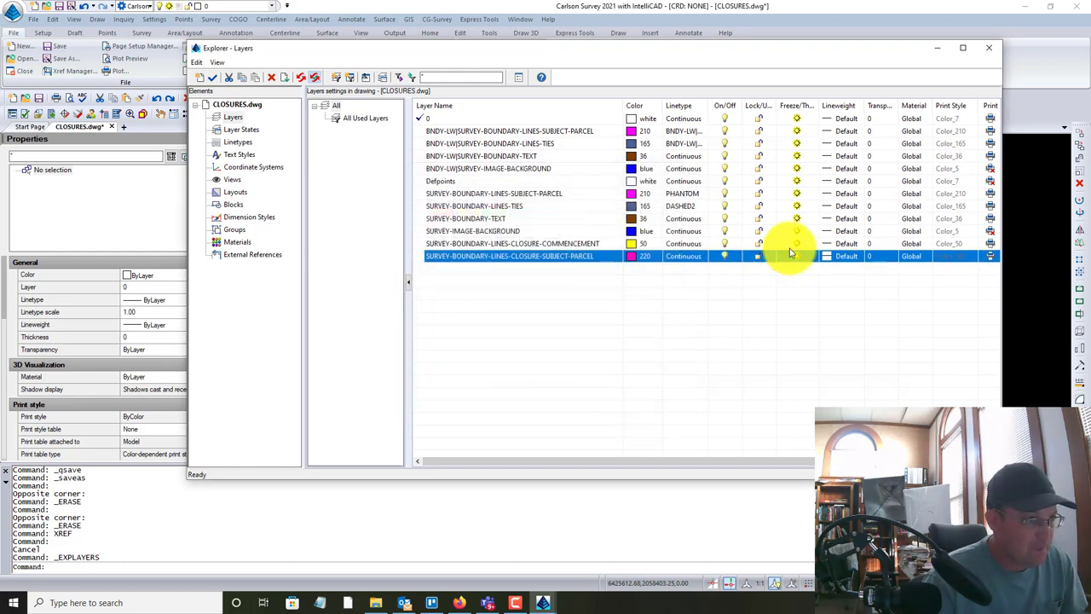
Assign the DASHED2 linetype to the SURVEY-BOUNDARY-LINES-CLOSURE-COMMENCEMENT layer and close the layer explorer
{"action": "left_click", "coordinate": [686, 256]}
{"action": "left_click", "coordinate": [527, 219]}
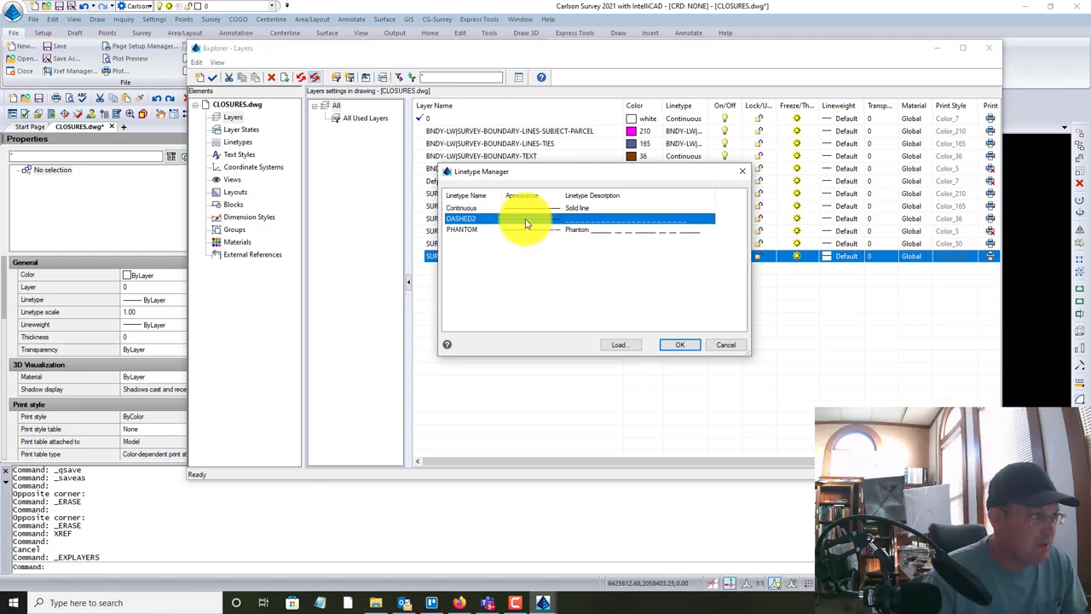
{"action": "left_click", "coordinate": [690, 347]}
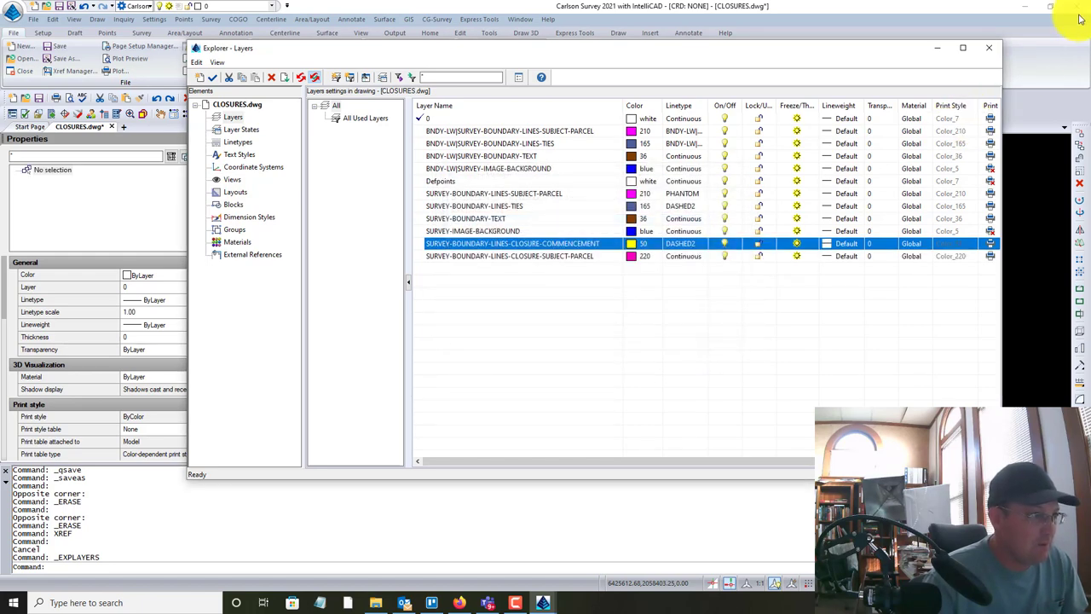
{"action": "left_click", "coordinate": [987, 51]}
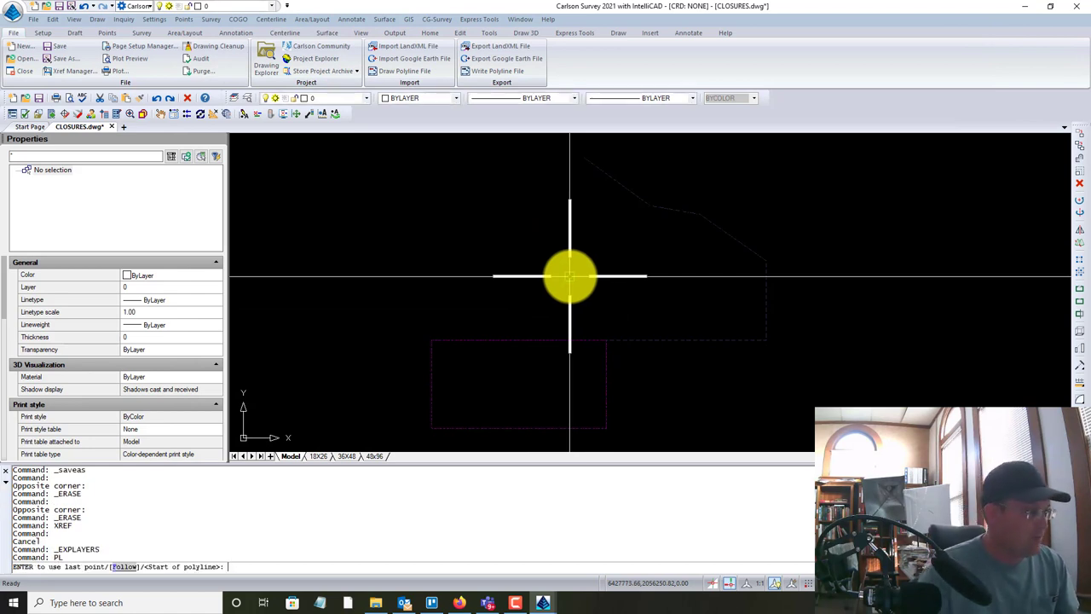
Trace the referenced tie lines with a polyline to the parcel's upper-right corner and close it back at the starting point
{"action": "left_click", "coordinate": [585, 159]}
{"action": "left_click", "coordinate": [649, 205]}
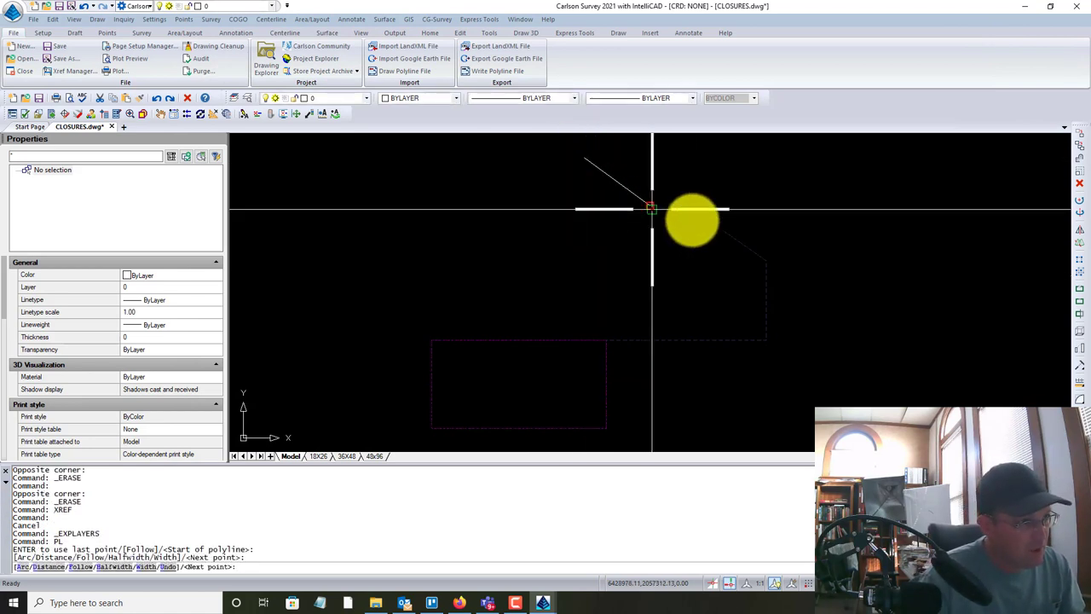
{"action": "left_click", "coordinate": [699, 213]}
{"action": "left_click", "coordinate": [699, 287]}
{"action": "left_click", "coordinate": [766, 260]}
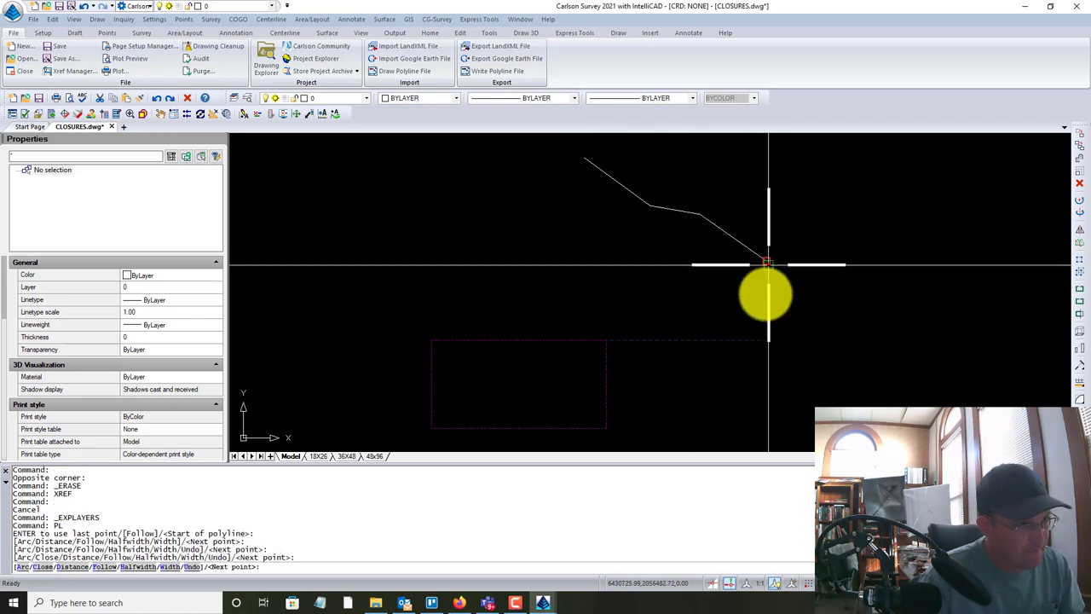
{"action": "left_click", "coordinate": [765, 340]}
{"action": "left_click", "coordinate": [628, 338]}
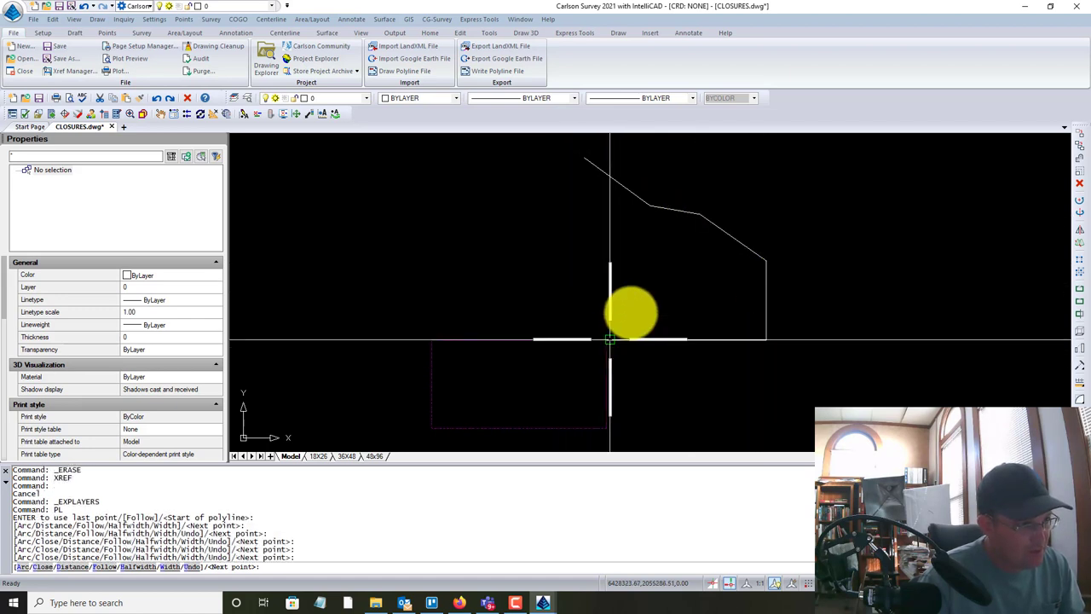
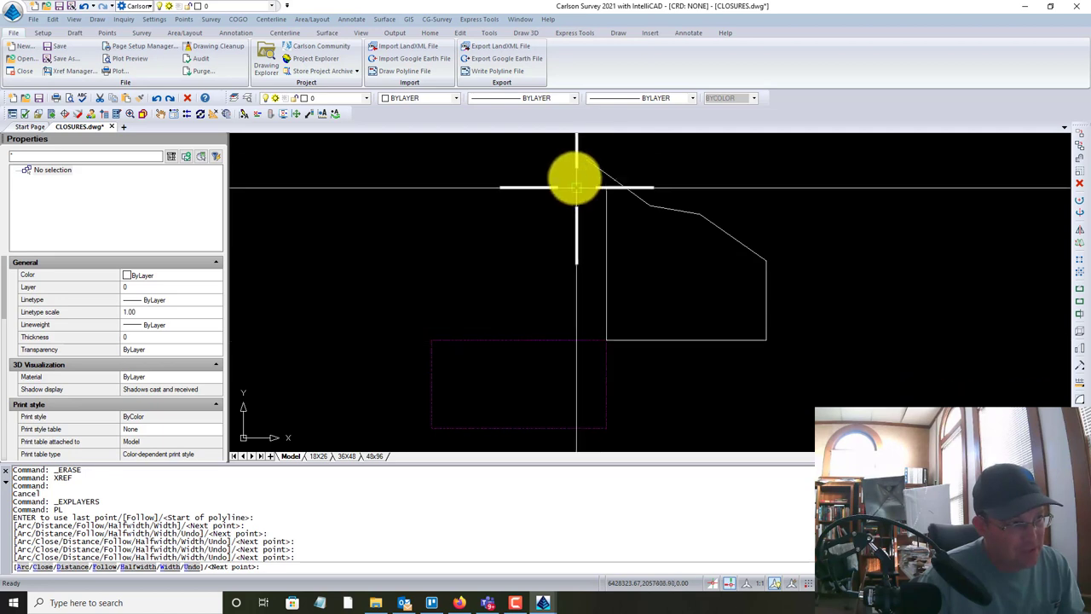
{"action": "left_click", "coordinate": [584, 160]}
{"action": "key", "text": "Escape"}
Move the traced closure polyline to the SURVEY-BOUNDARY-LINES-CLOSURE-COMMENCEMENT layer
{"action": "left_click", "coordinate": [641, 288]}
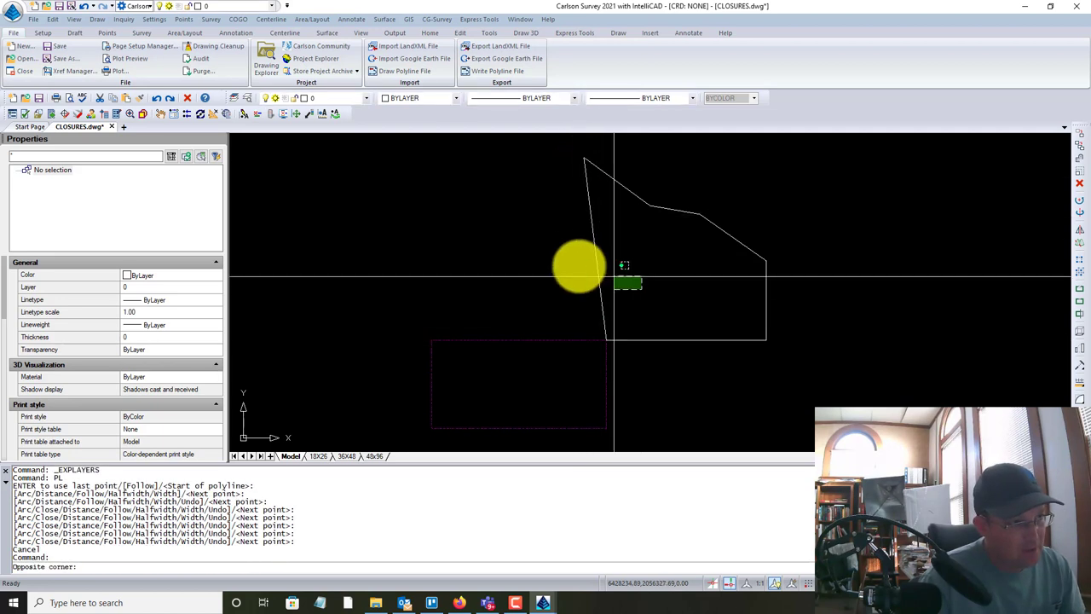
{"action": "left_click", "coordinate": [580, 267]}
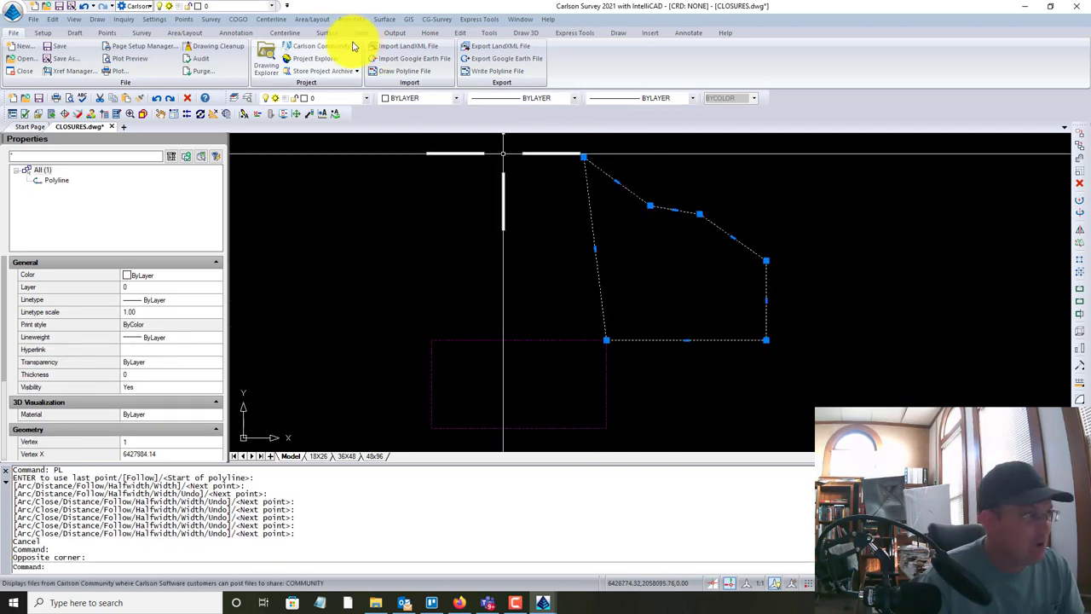
{"action": "left_click", "coordinate": [364, 100]}
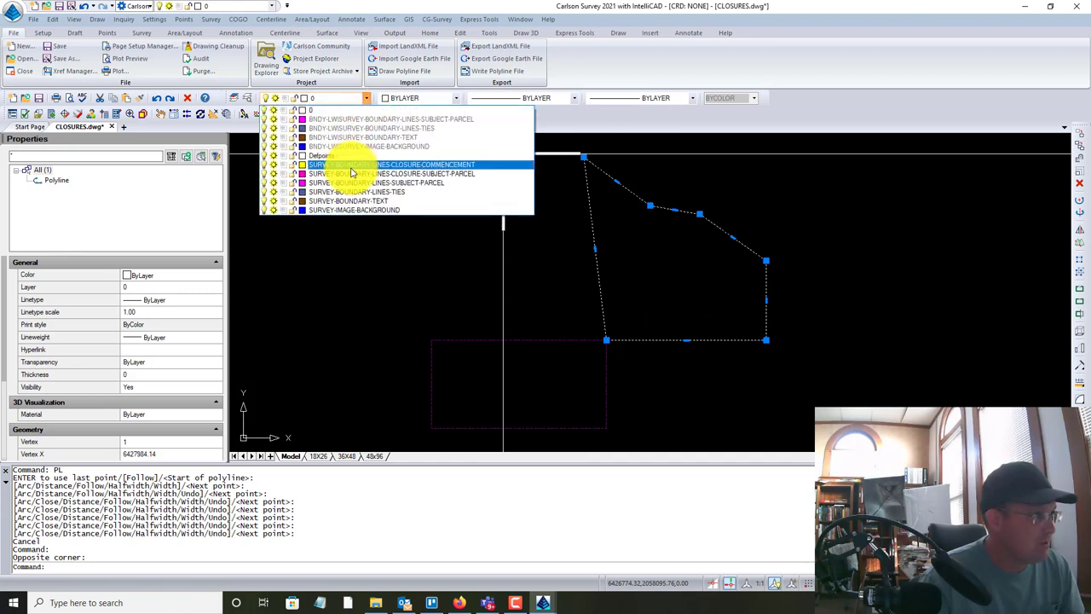
{"action": "left_click", "coordinate": [351, 166]}
{"action": "key", "text": "Escape"}
{"action": "scroll", "coordinate": [614, 328], "scroll_direction": "up", "scroll_amount": 2}
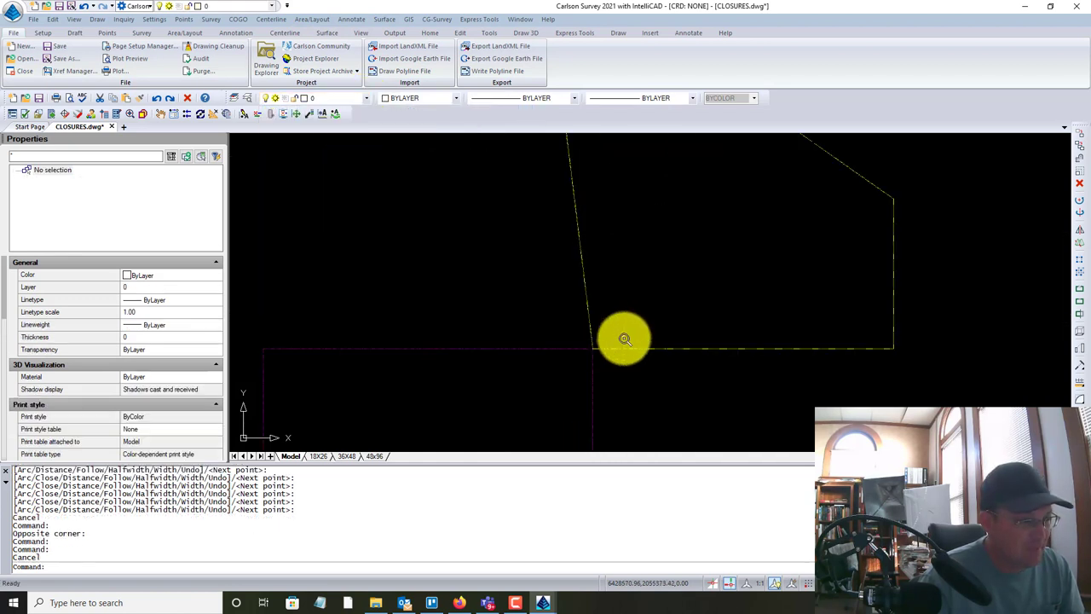
{"action": "scroll", "coordinate": [623, 337], "scroll_direction": "up", "scroll_amount": 4}
{"action": "scroll", "coordinate": [620, 345], "scroll_direction": "down", "scroll_amount": 4}
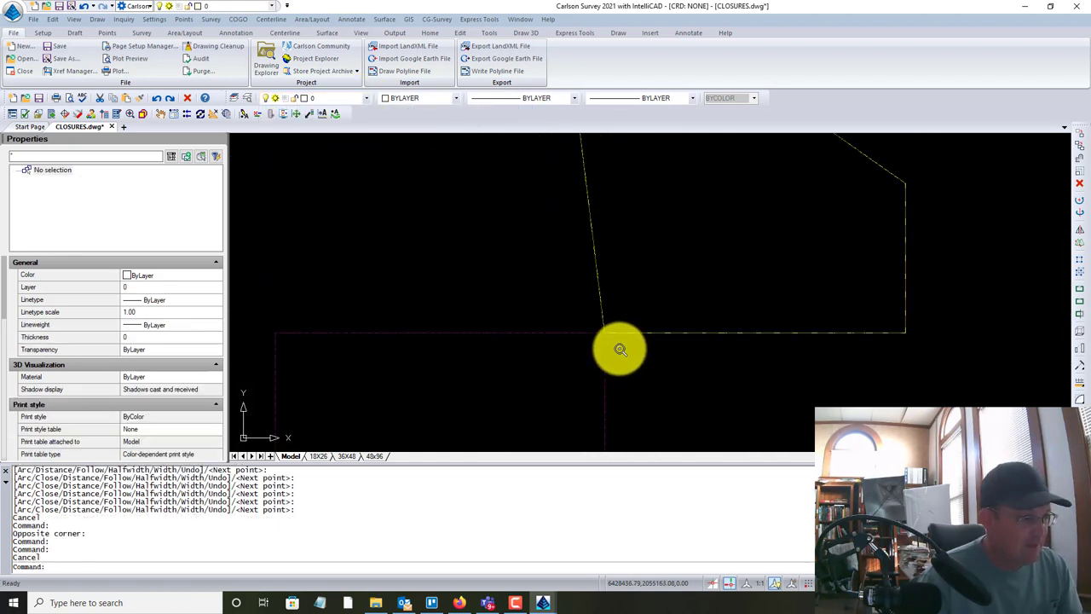
Raise the drawing's global linetype scale (LTSCALE) to 500, trying 50 and 100 on the way
{"action": "key", "text": "Escape"}
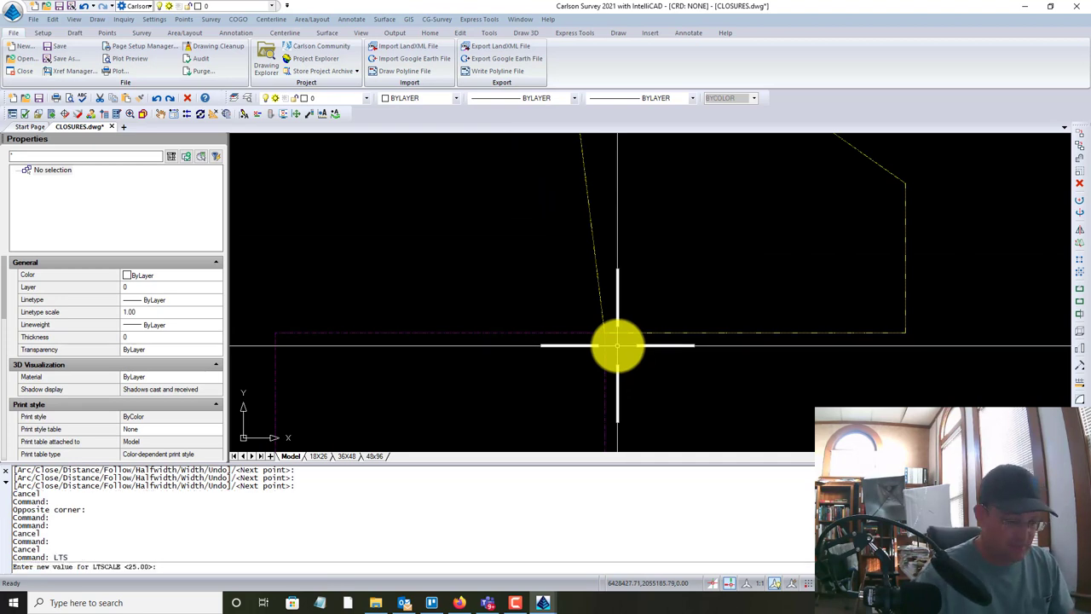
{"action": "type", "text": "50"}
{"action": "key", "text": "Return"}
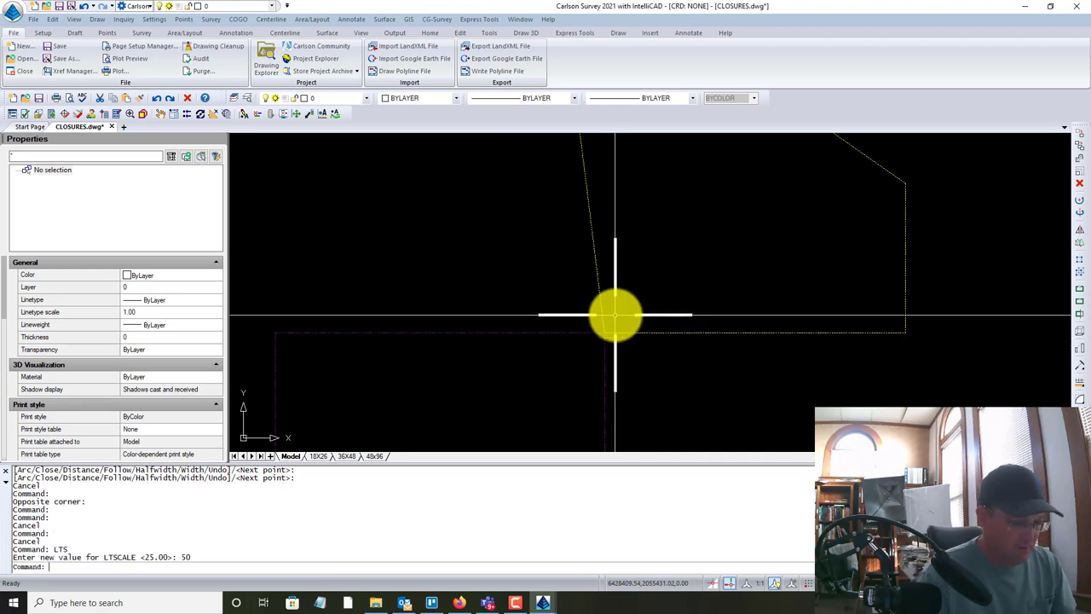
{"action": "key", "text": "Return"}
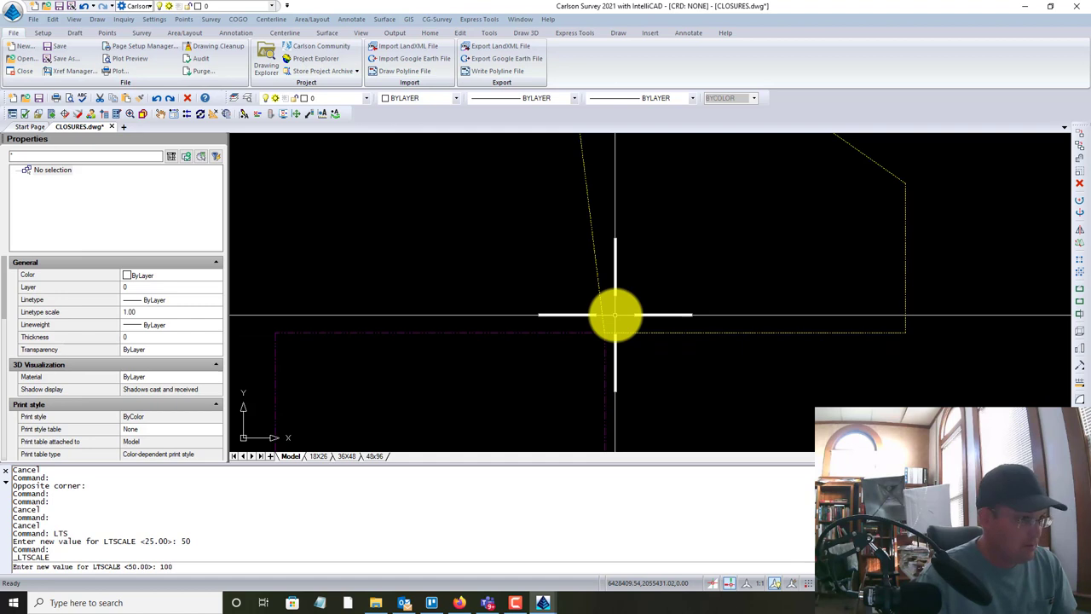
{"action": "key", "text": "Return"}
{"action": "scroll", "coordinate": [615, 315], "scroll_direction": "down", "scroll_amount": 4}
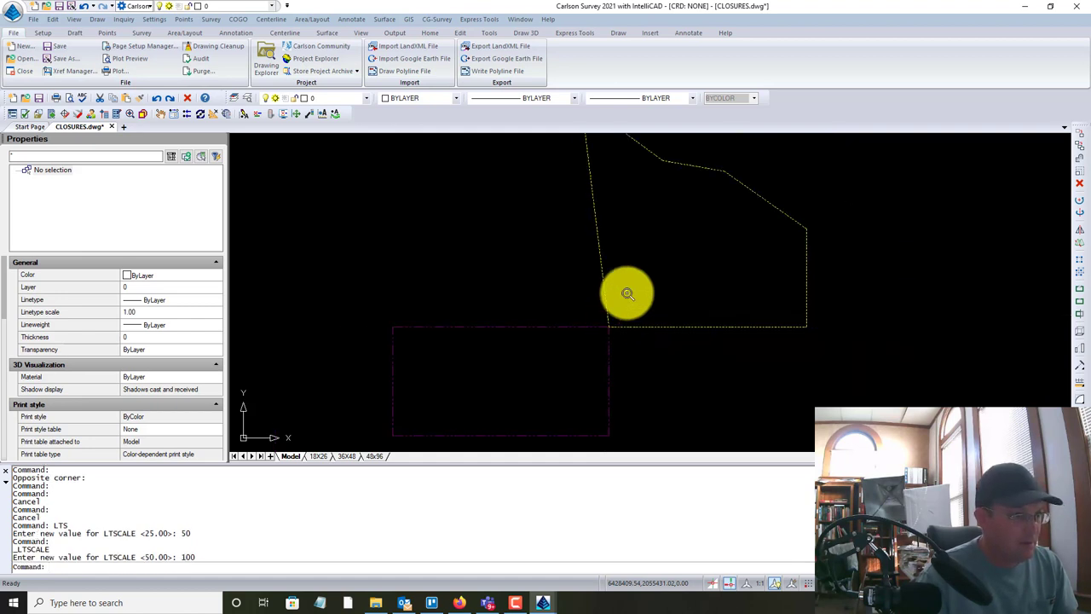
{"action": "key", "text": "Return"}
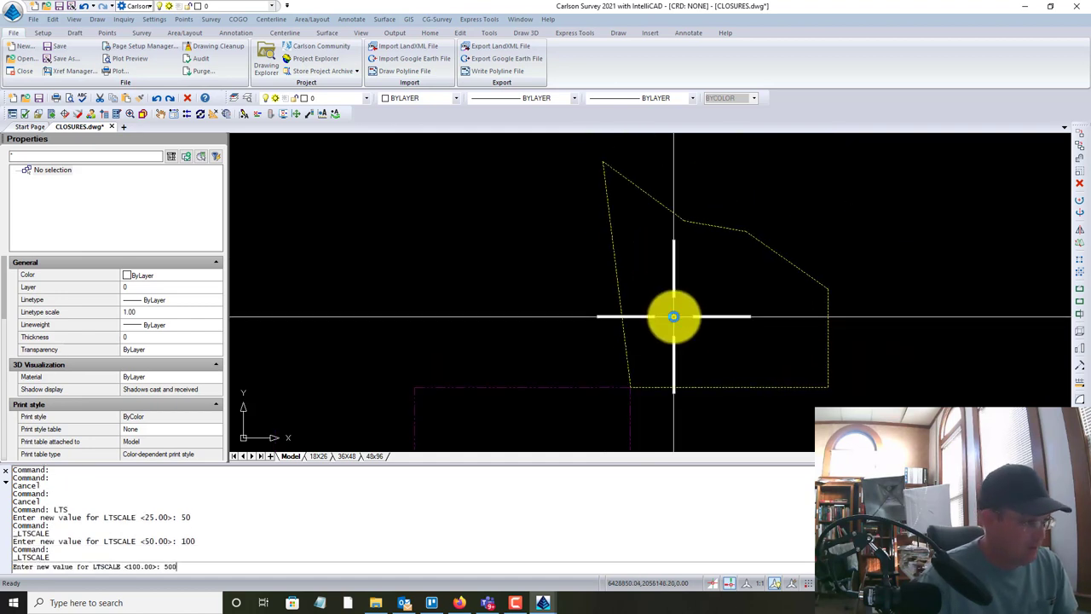
{"action": "key", "text": "Return"}
{"action": "key", "text": "Escape"}
{"action": "scroll", "coordinate": [616, 243], "scroll_direction": "down", "scroll_amount": 3}
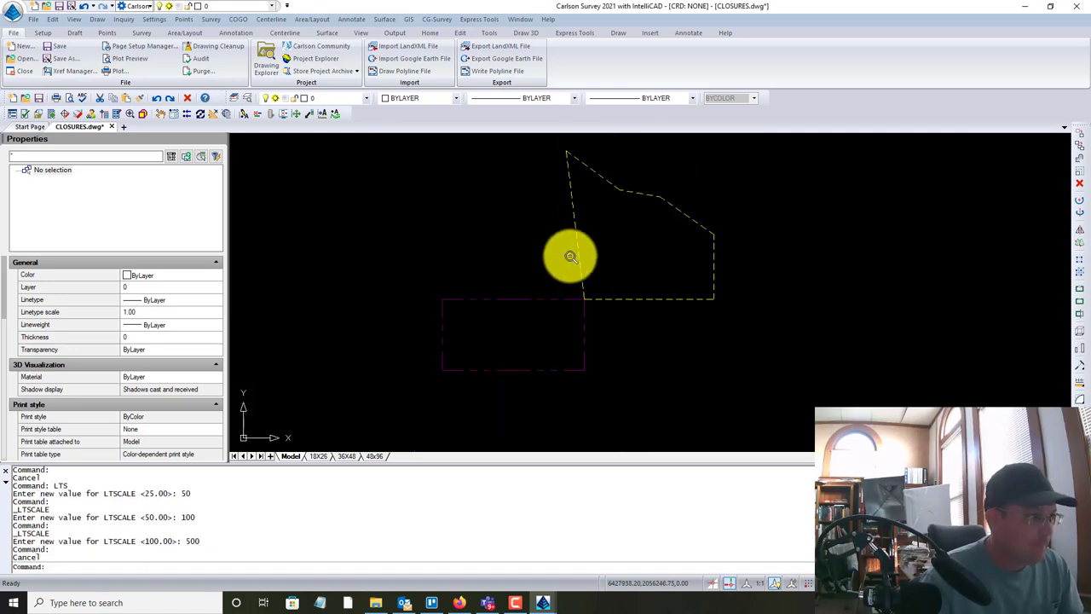
{"action": "key", "text": "Escape"}
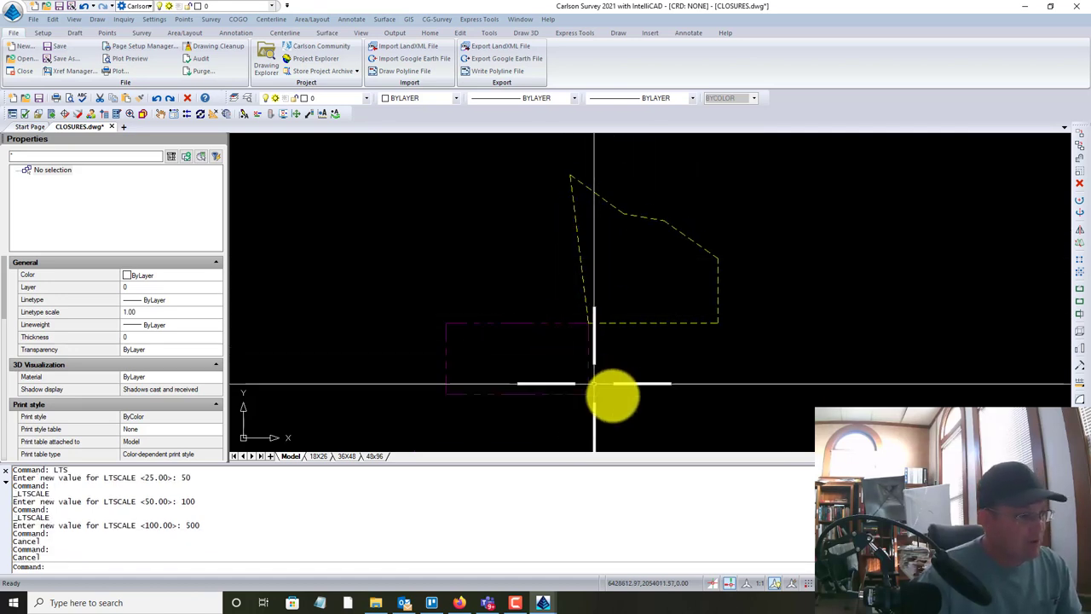
Trace the rectangular subject parcel with a polyline, going clockwise from its upper-right corner back to the starting point
{"action": "type", "text": "P"}
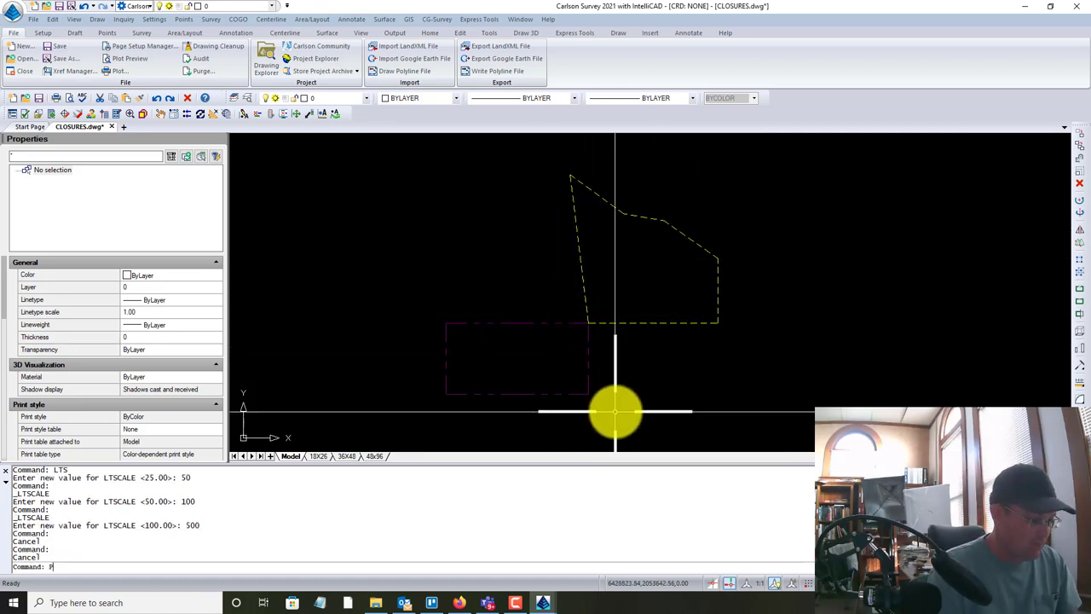
{"action": "type", "text": "L"}
{"action": "key", "text": "Return"}
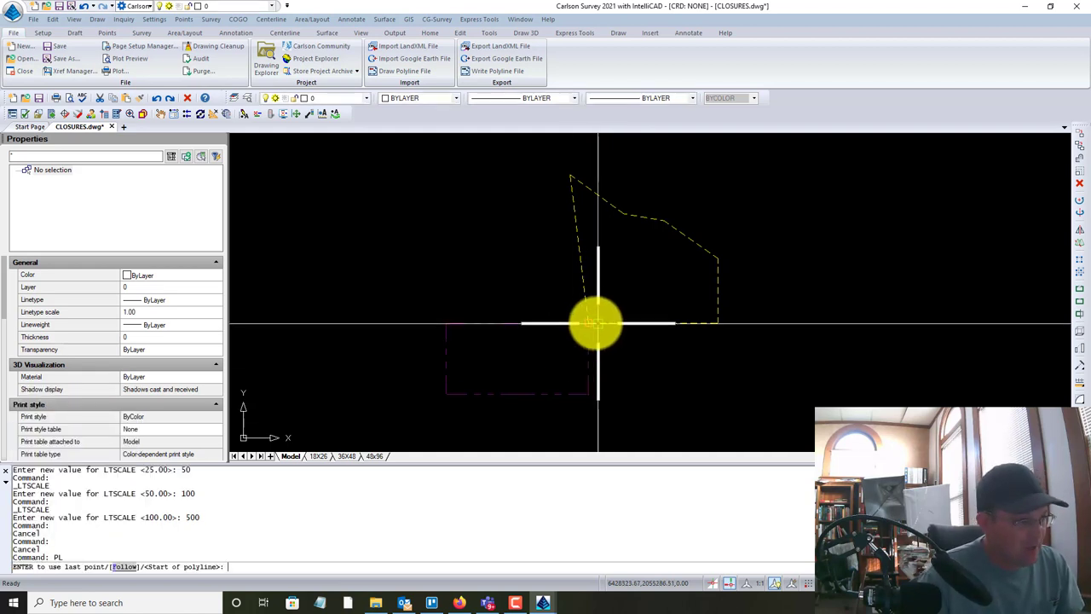
{"action": "left_click", "coordinate": [589, 394]}
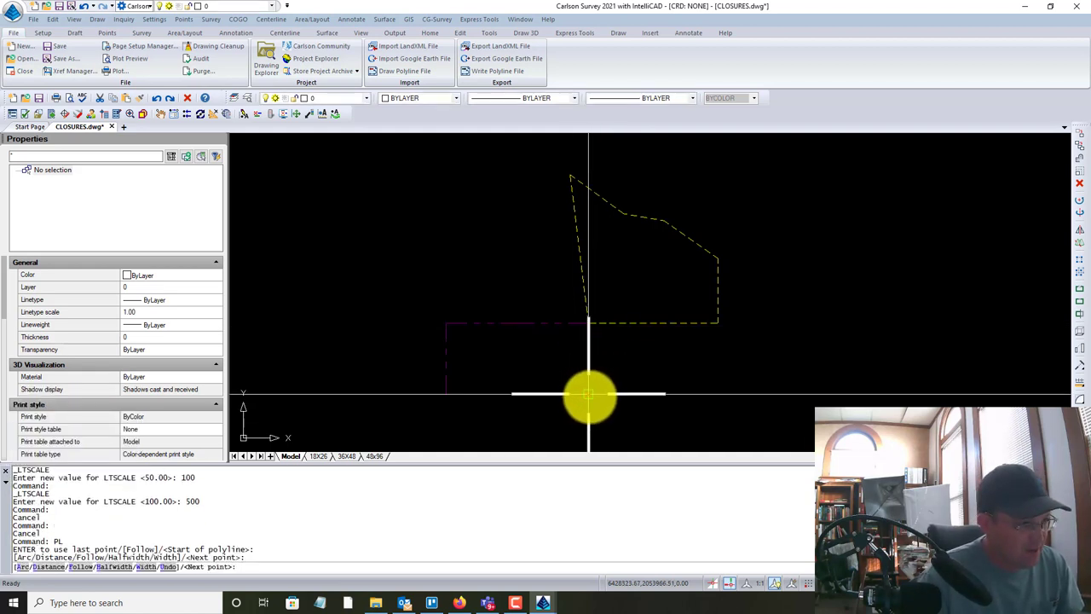
{"action": "left_click", "coordinate": [446, 393]}
{"action": "left_click", "coordinate": [447, 324]}
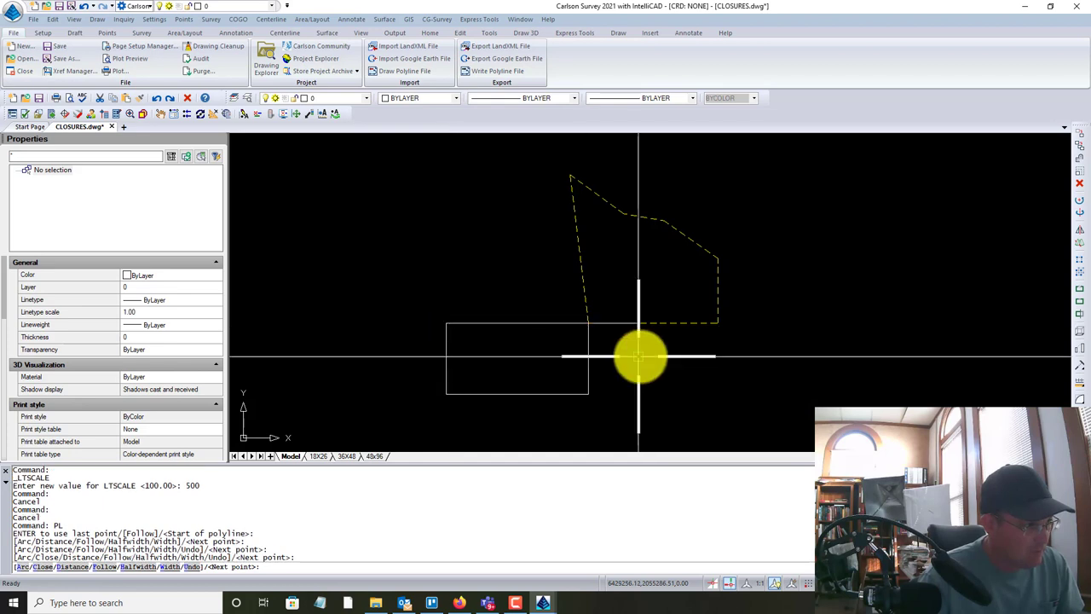
{"action": "left_click", "coordinate": [588, 324]}
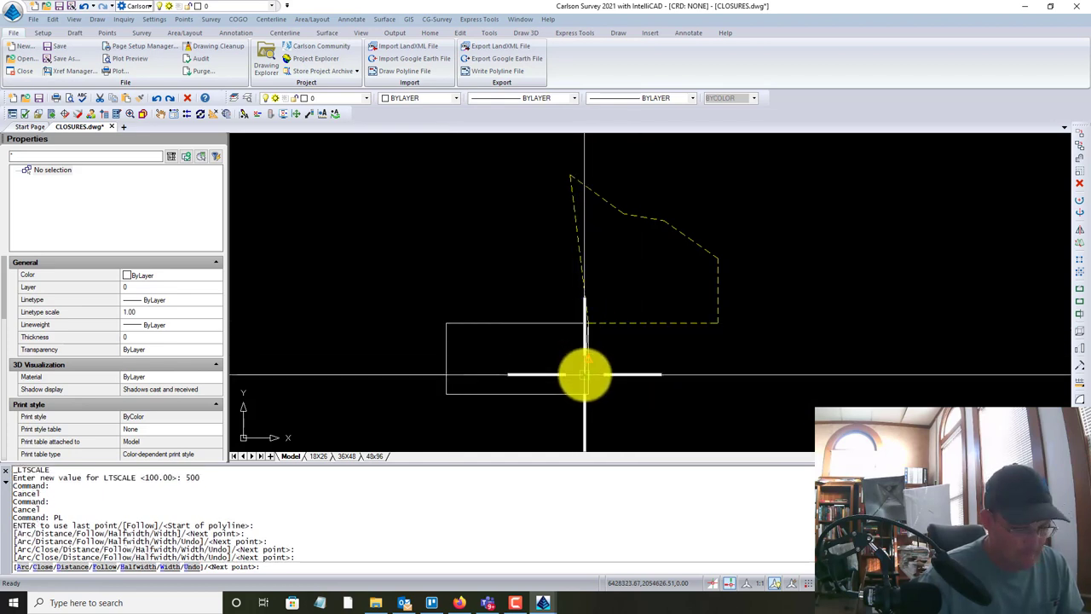
{"action": "key", "text": "Return"}
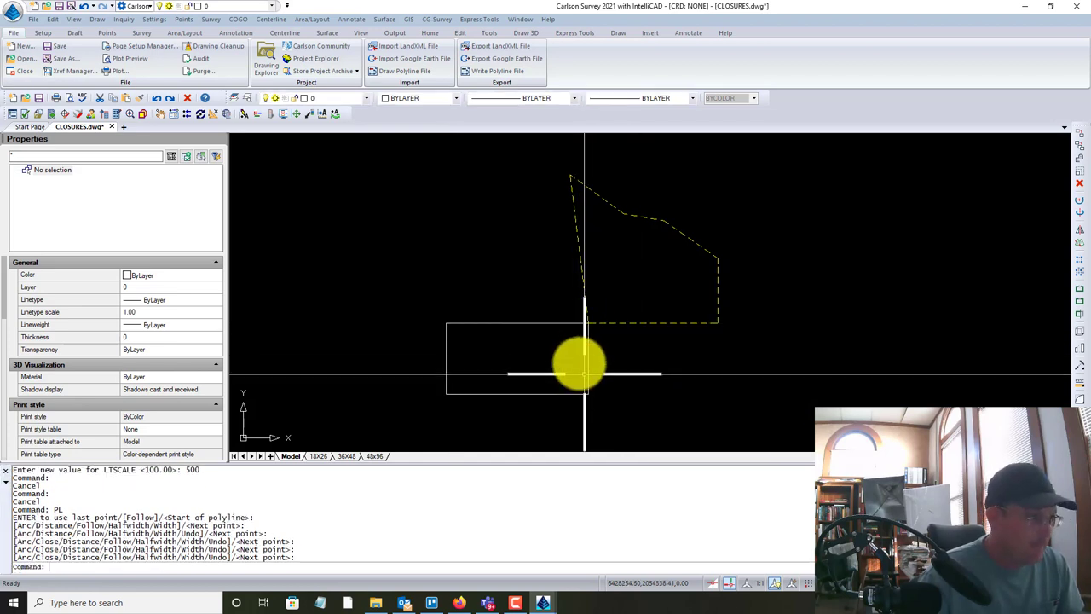
Move the traced parcel polyline to the SURVEY-BOUNDARY-LINES-CLOSURE-SUBJECT-PARCEL layer
{"action": "left_click", "coordinate": [510, 322]}
{"action": "left_click", "coordinate": [592, 372]}
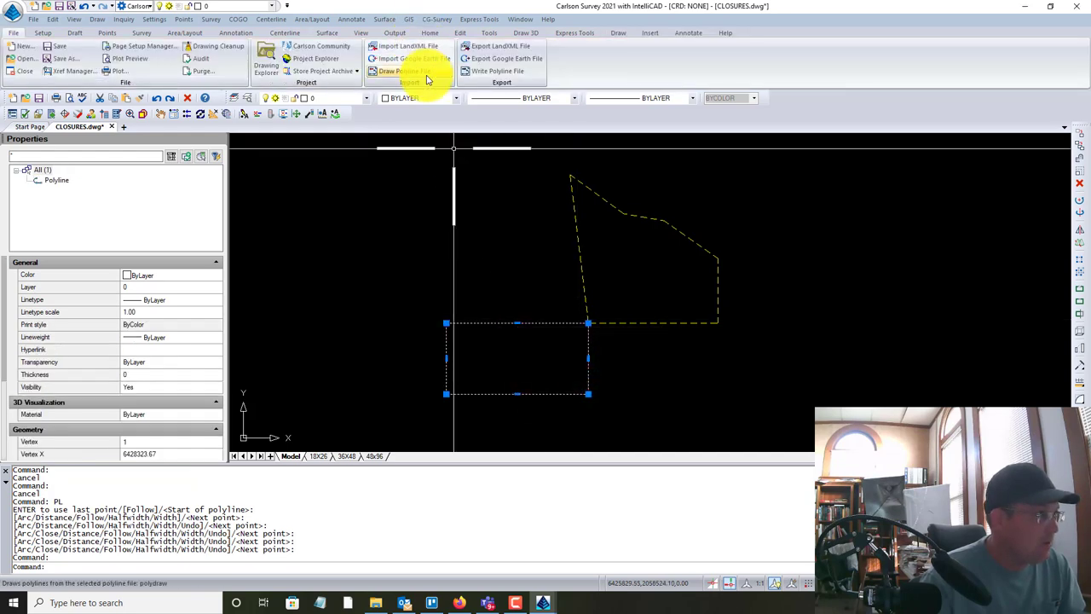
{"action": "left_click", "coordinate": [367, 99]}
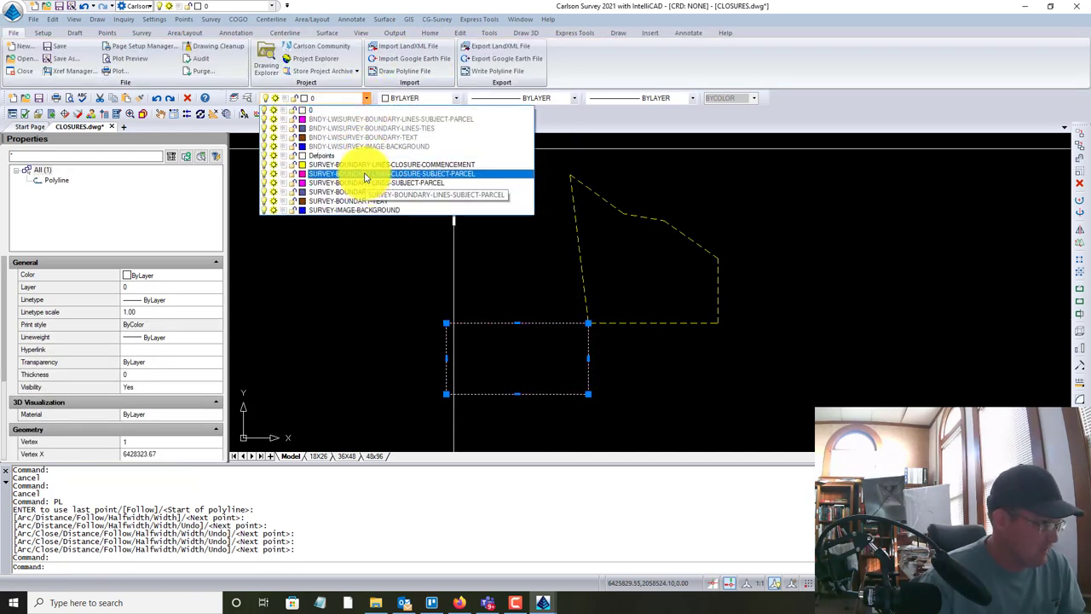
{"action": "left_click", "coordinate": [364, 174]}
{"action": "key", "text": "Escape"}
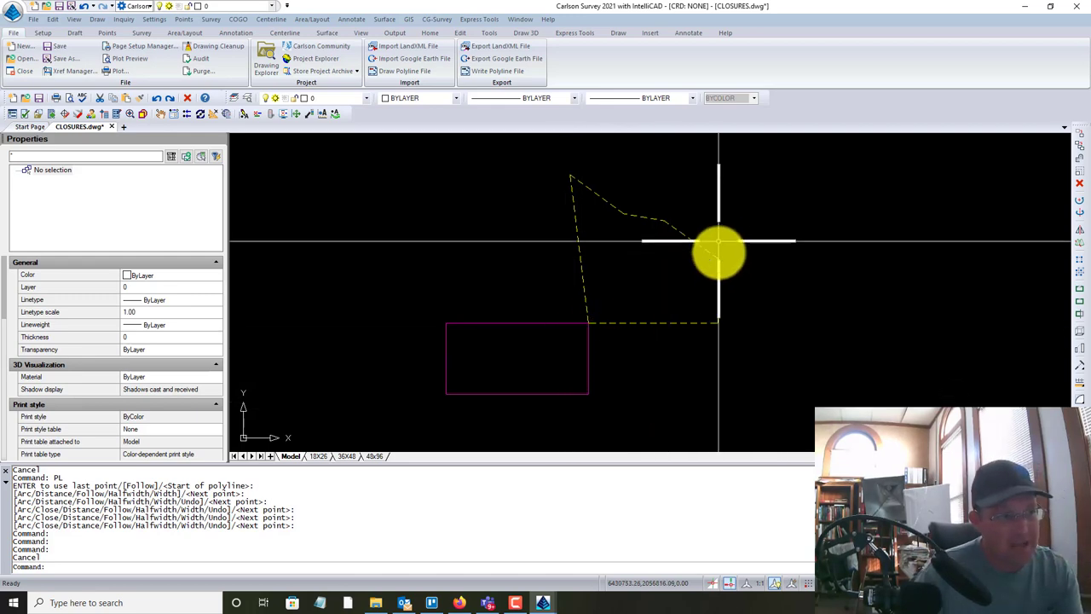
Select the commencement polyline and the subject parcel polyline in turn to check their object type and layer
{"action": "left_click", "coordinate": [639, 322]}
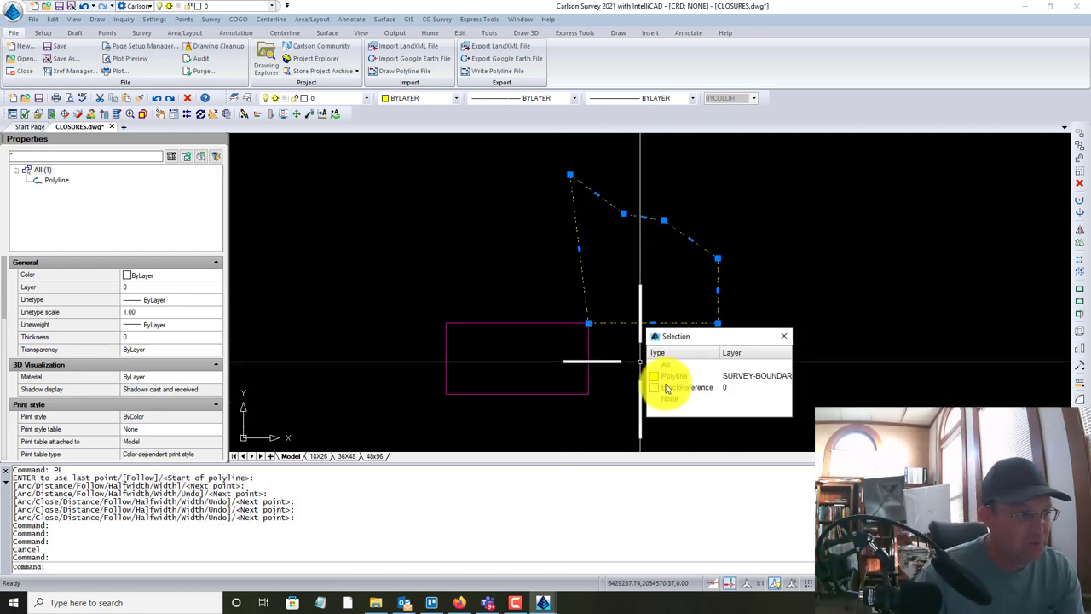
{"action": "left_click", "coordinate": [662, 377]}
{"action": "key", "text": "Escape"}
{"action": "left_click", "coordinate": [550, 323]}
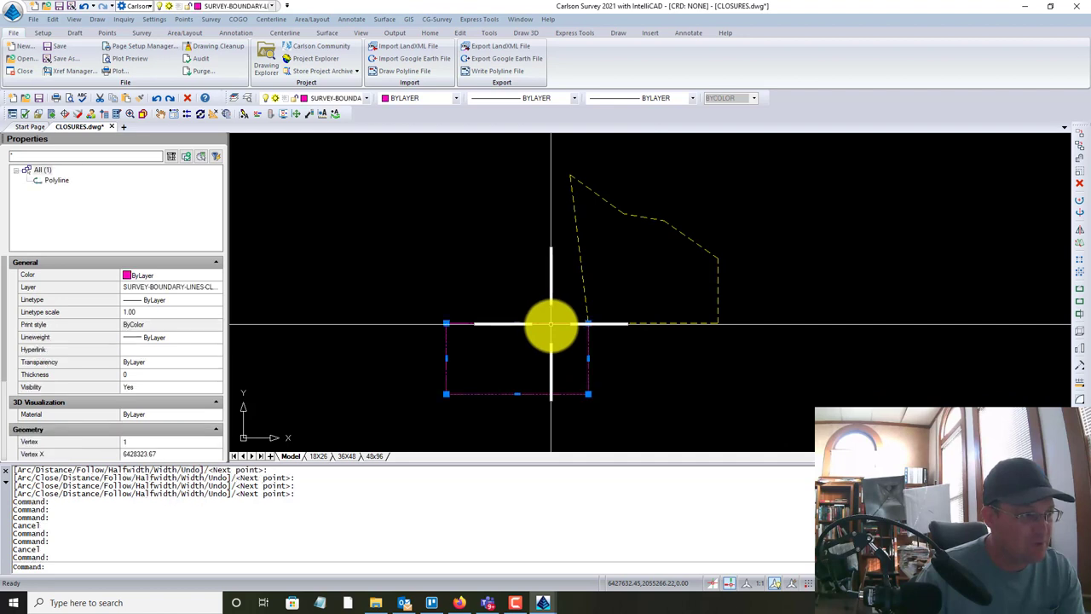
{"action": "key", "text": "Escape"}
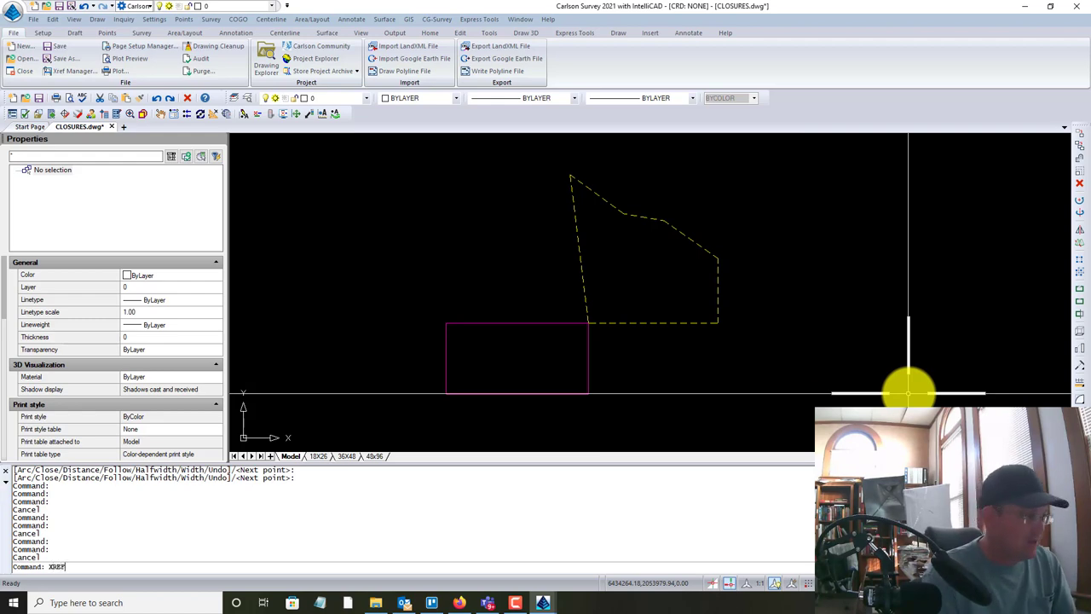
Detach the BNDY-LW external reference from the closures drawing
{"action": "type", "text": "XREF"}
{"action": "key", "text": "Return"}
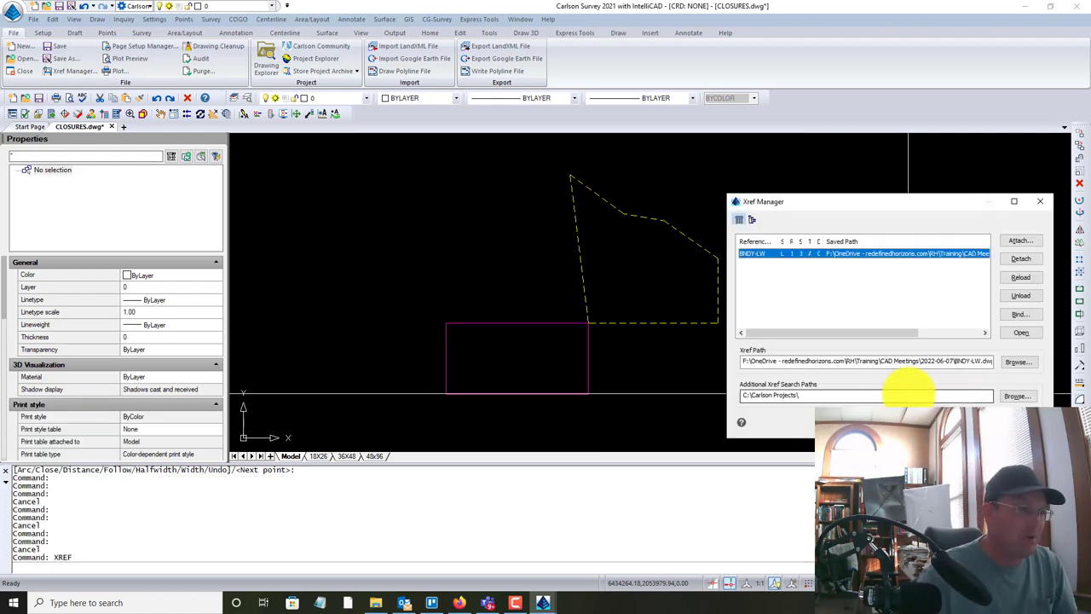
{"action": "left_click", "coordinate": [1020, 258]}
{"action": "key", "text": "Escape"}
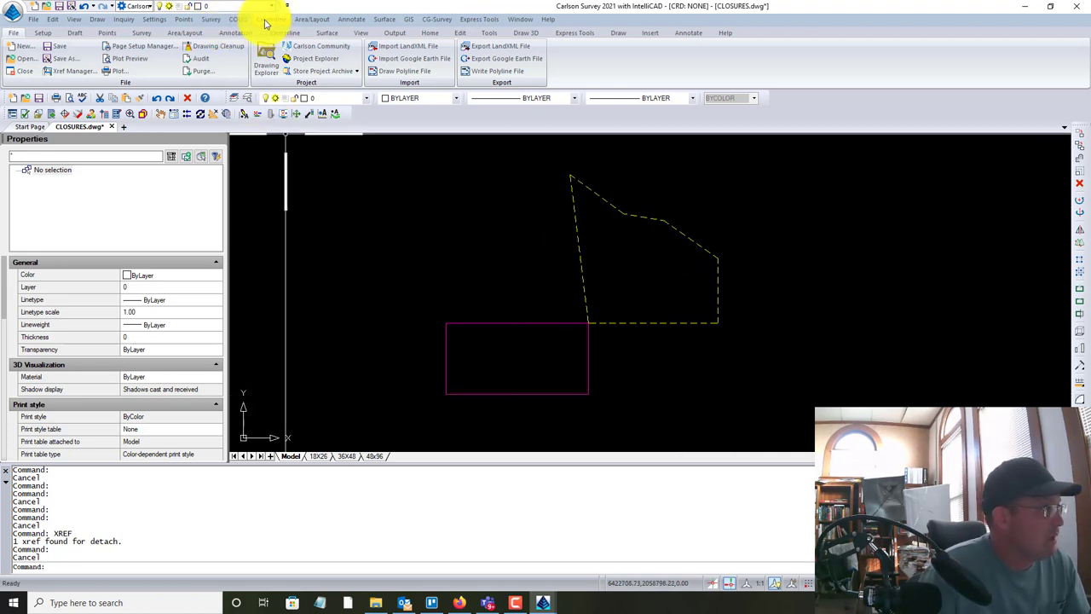
Generate a Polyline Report for the dashed commencement polyline and copy the full report text
{"action": "left_click", "coordinate": [217, 21]}
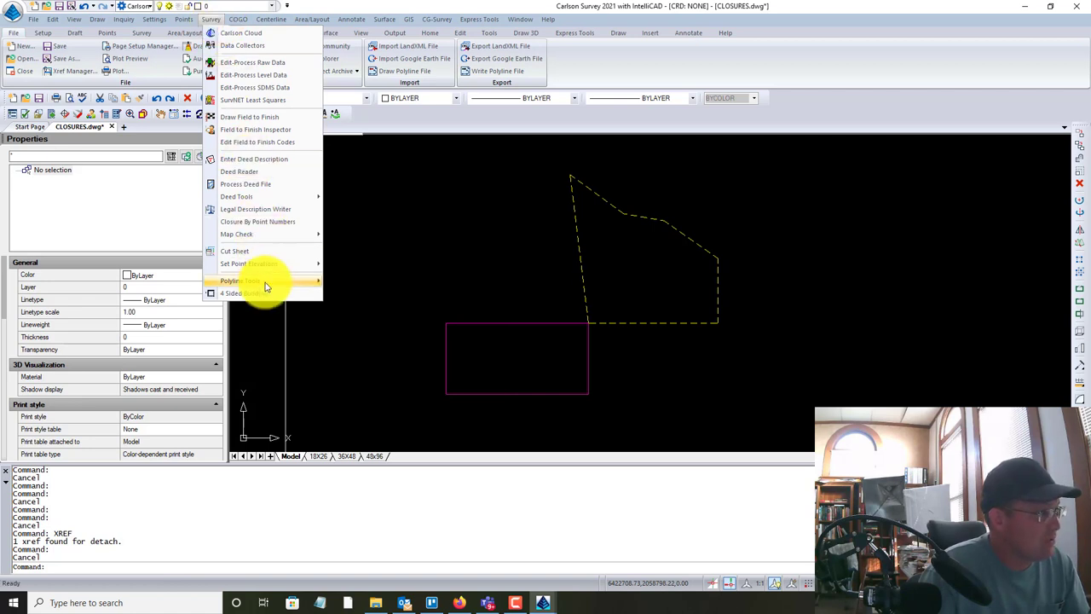
{"action": "mouse_move", "coordinate": [263, 282]}
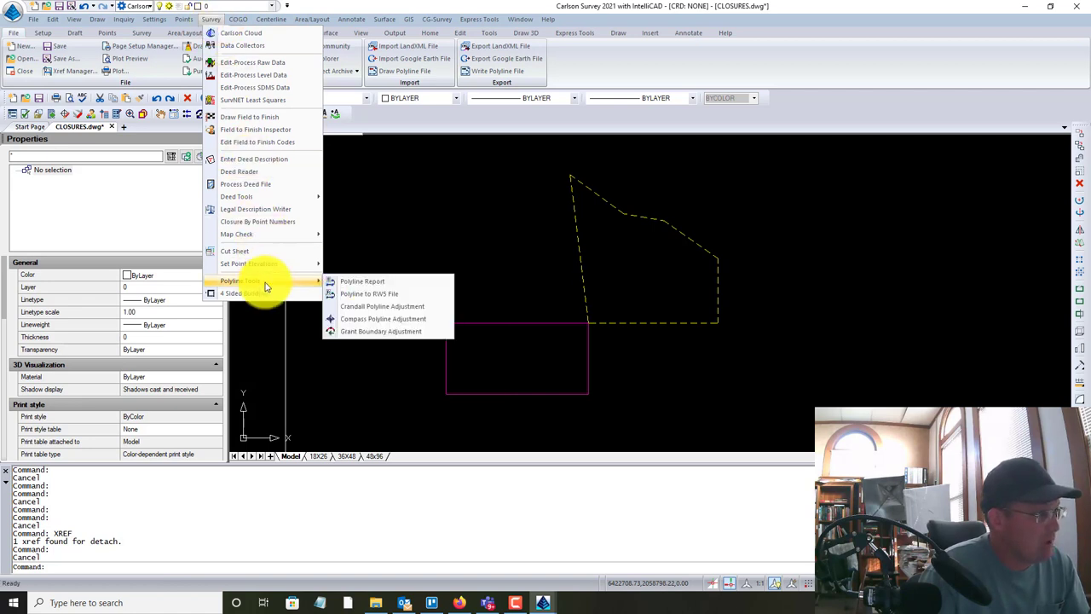
{"action": "left_click", "coordinate": [350, 287]}
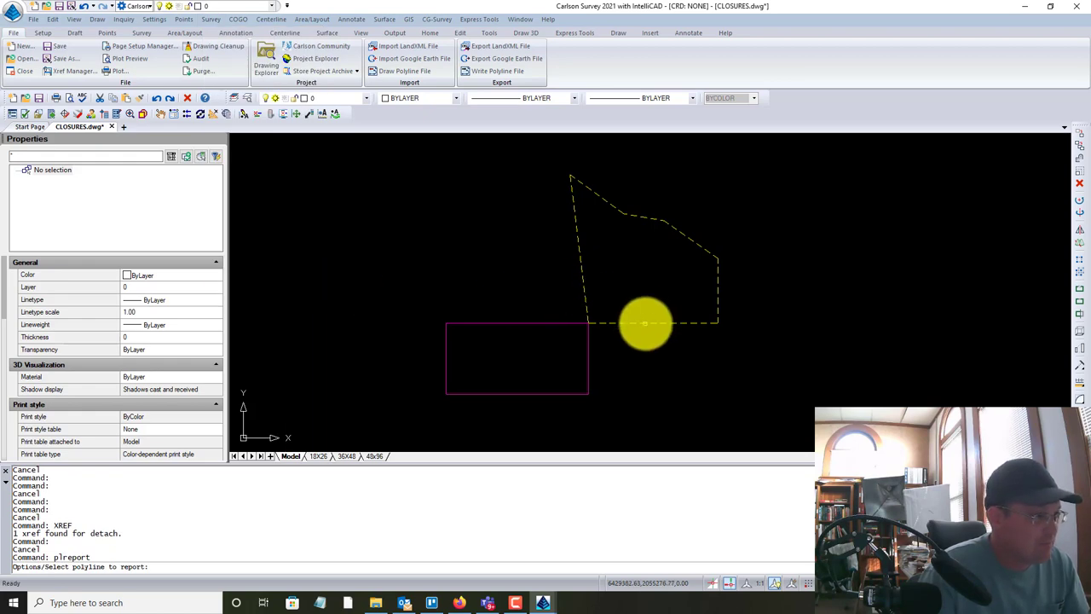
{"action": "left_click", "coordinate": [645, 322]}
{"action": "left_click_drag", "start_coordinate": [734, 423], "coordinate": [508, 241]}
{"action": "key", "text": "ctrl+c"}
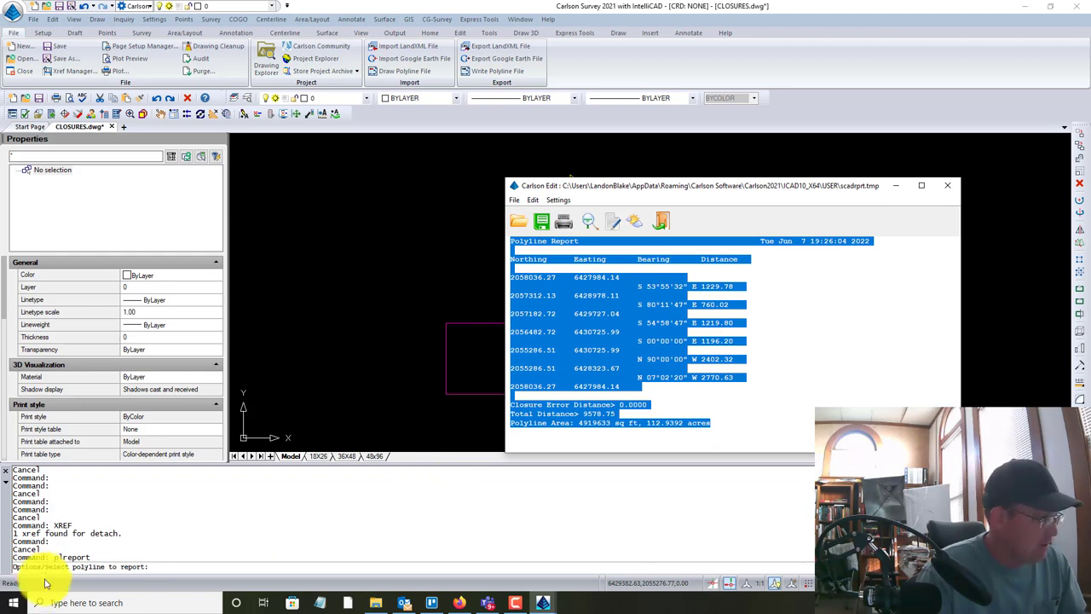
In a new Notepad file, paste the report under a COMMENCEMENT COURSES heading and add a SUBJECT PARCEL COURSES heading, each followed by ---
{"action": "left_click", "coordinate": [13, 600]}
{"action": "type", "text": "NOTEP"}
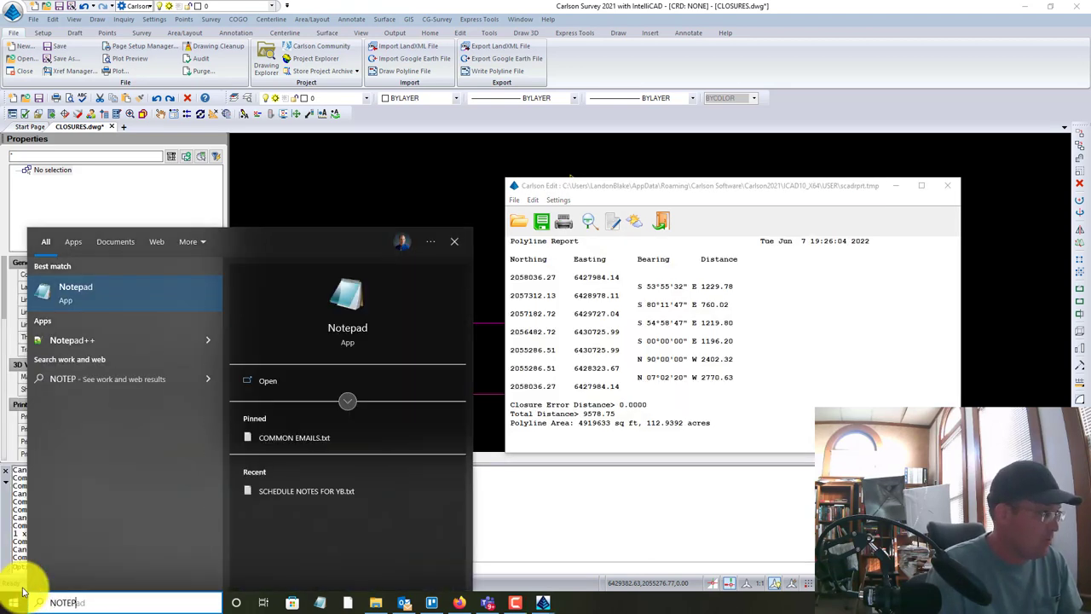
{"action": "key", "text": "Return"}
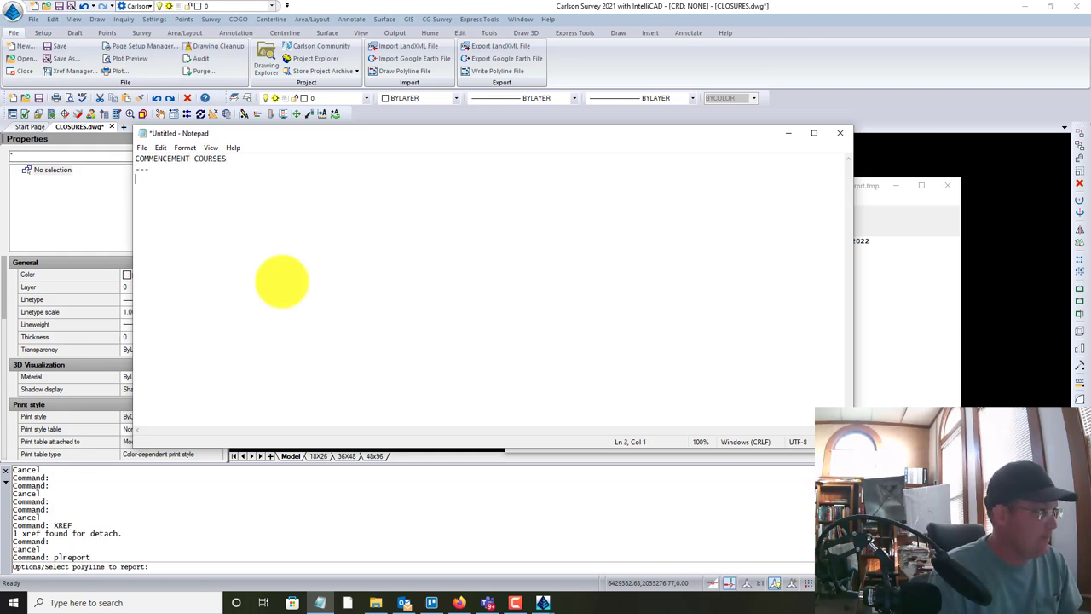
{"action": "key", "text": "ctrl+v"}
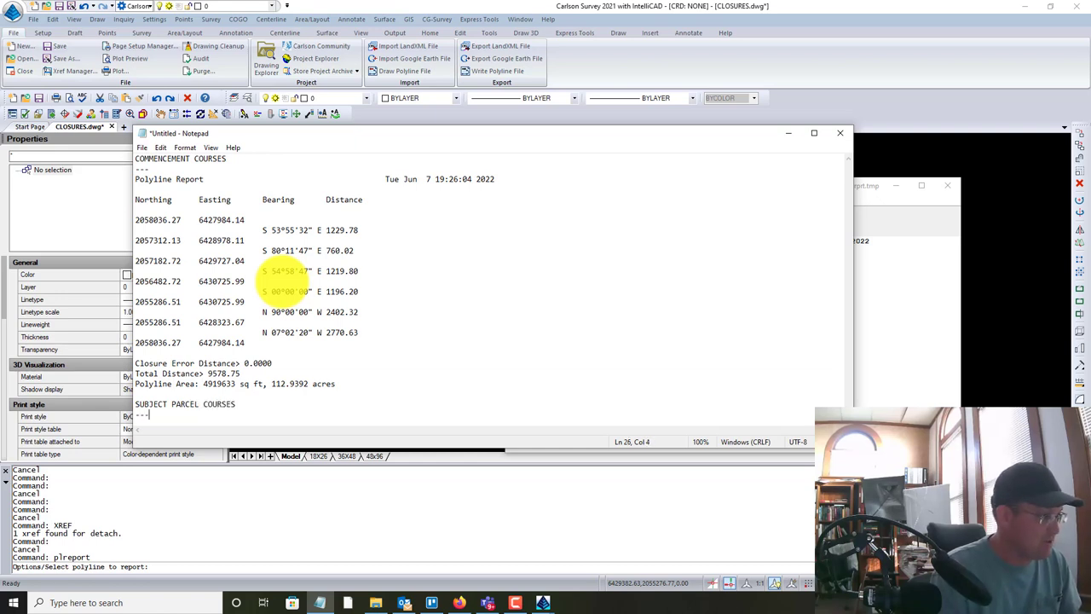
{"action": "key", "text": "Return"}
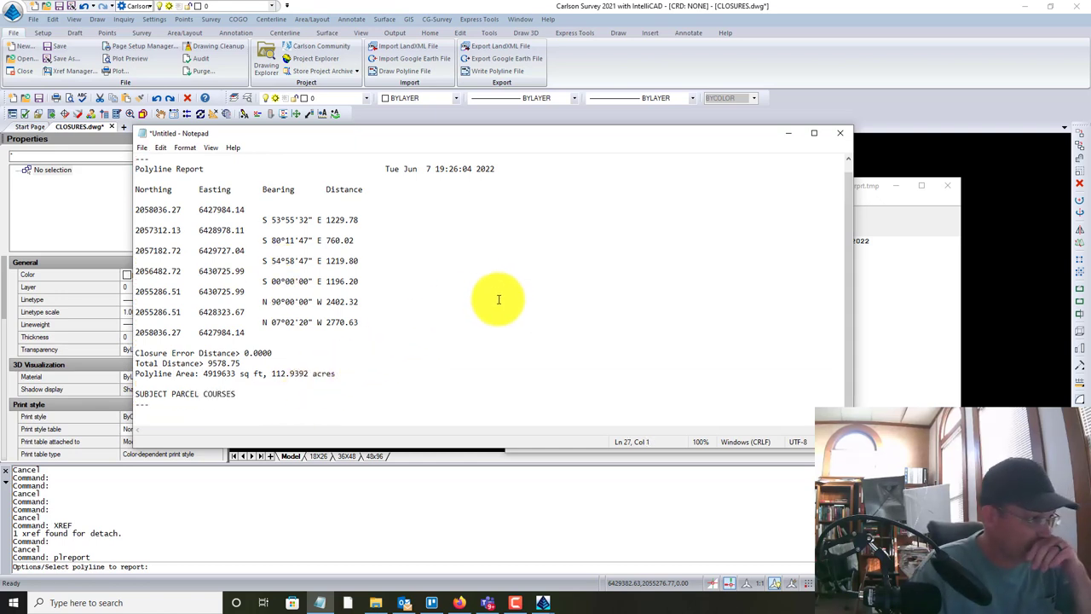
Back in the drawing, close the commencement report, generate the Polyline Report for the subject parcel polyline and copy its full text
{"action": "left_click", "coordinate": [790, 136]}
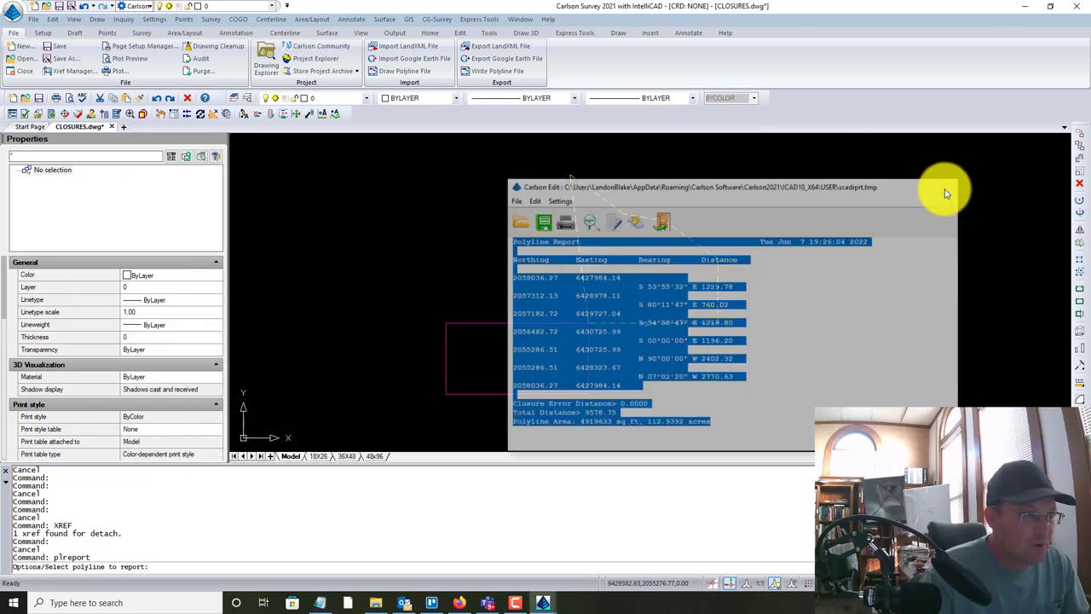
{"action": "left_click", "coordinate": [940, 184]}
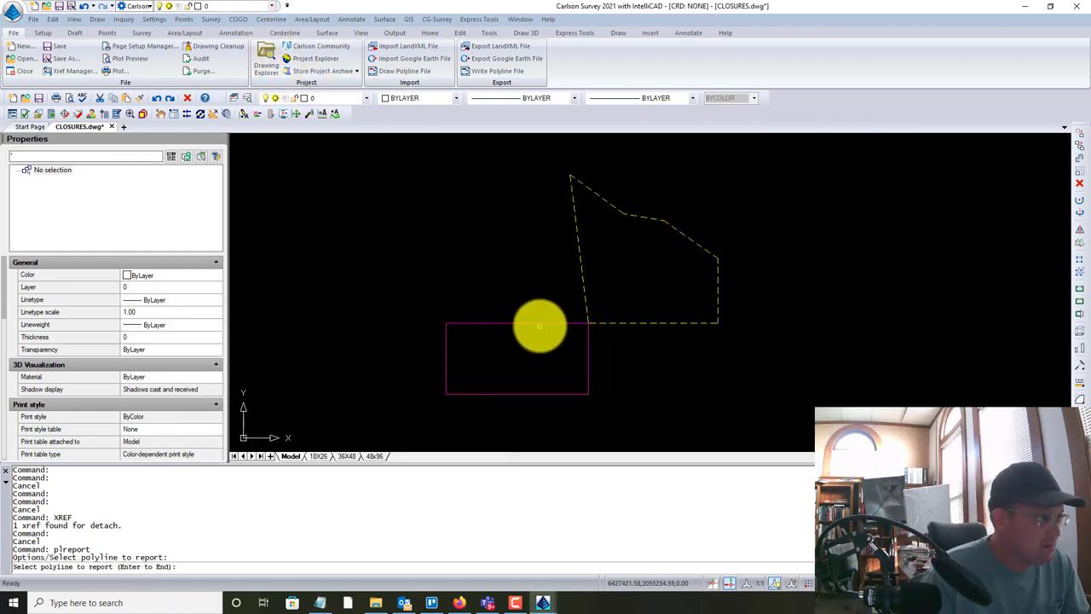
{"action": "left_click", "coordinate": [540, 324]}
{"action": "key", "text": "Return"}
{"action": "left_click_drag", "start_coordinate": [722, 387], "coordinate": [530, 237]}
{"action": "key", "text": "ctrl+c"}
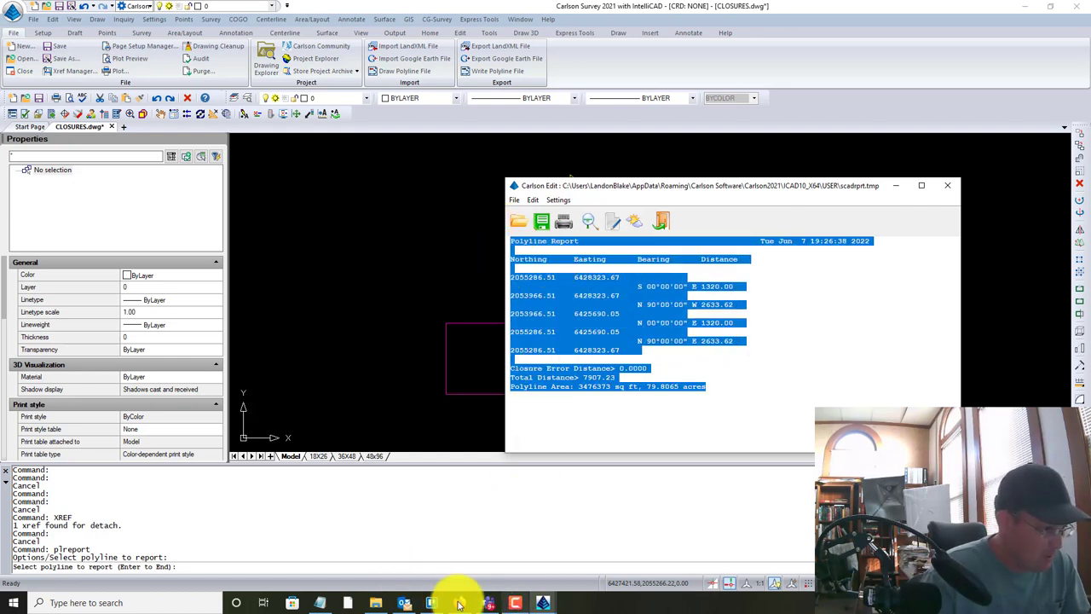
Paste the copied parcel report under the SUBJECT PARCEL COURSES heading in Notepad and review the combined text
{"action": "left_click", "coordinate": [319, 602]}
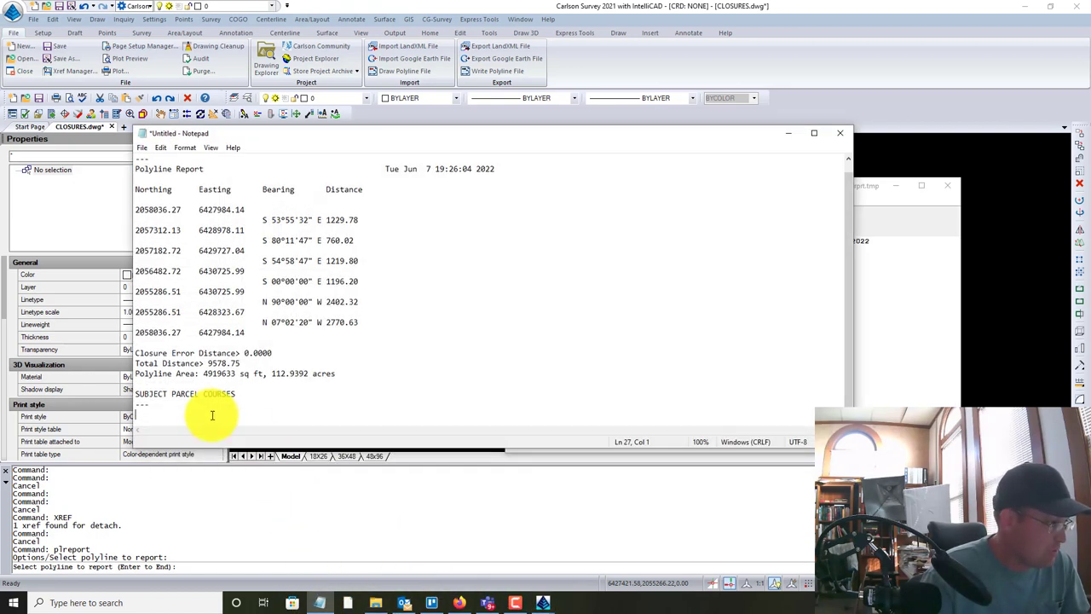
{"action": "key", "text": "ctrl+v"}
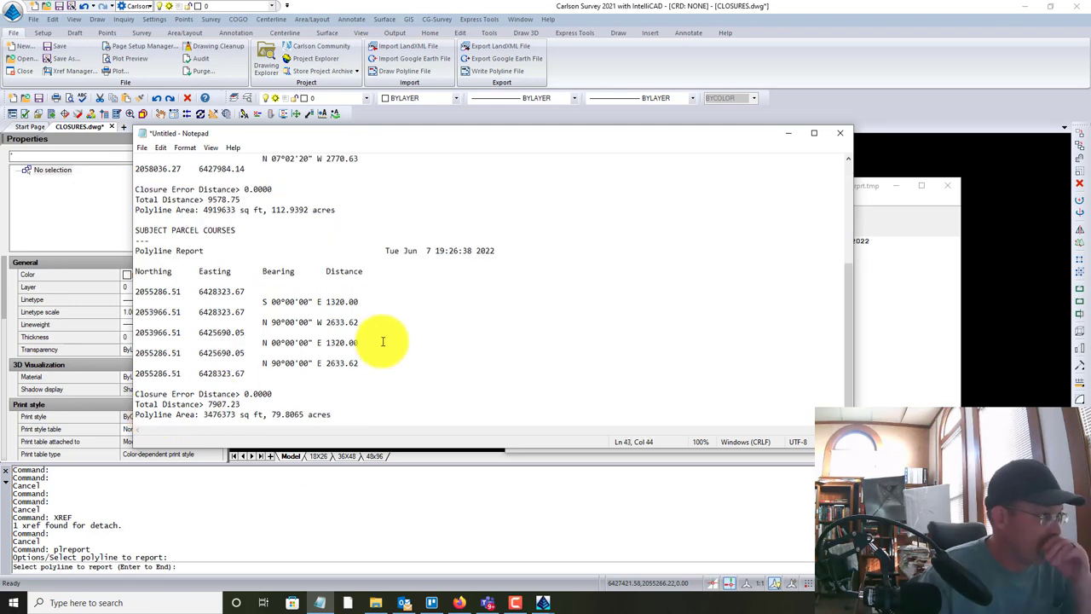
{"action": "scroll", "coordinate": [382, 342], "scroll_direction": "up", "scroll_amount": 4}
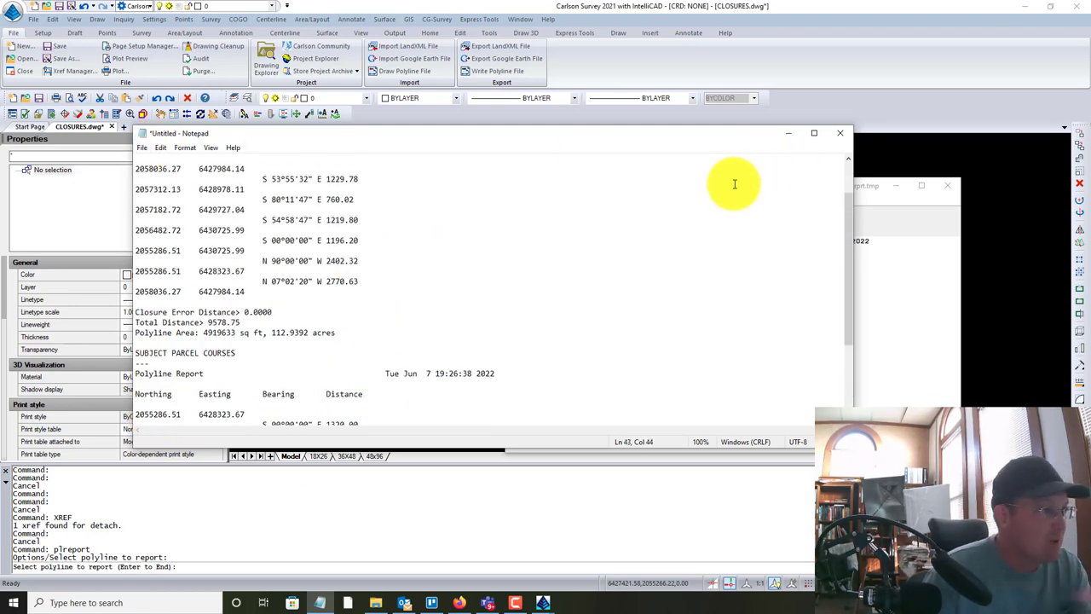
Close the subject parcel report, end the Polyline Report command and switch to File Explorer
{"action": "left_click", "coordinate": [941, 194]}
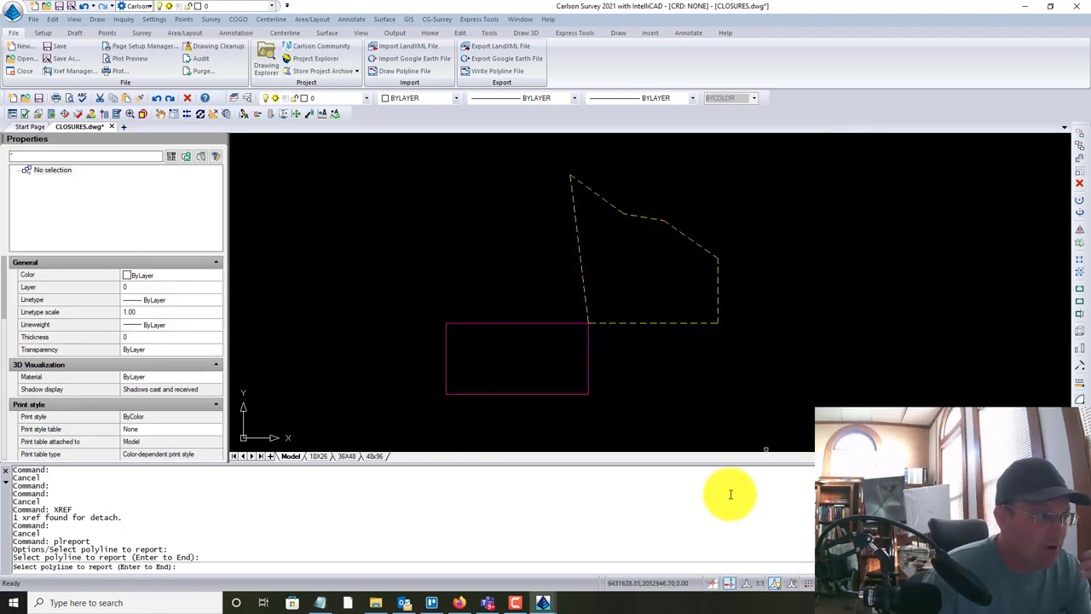
{"action": "key", "text": "Escape"}
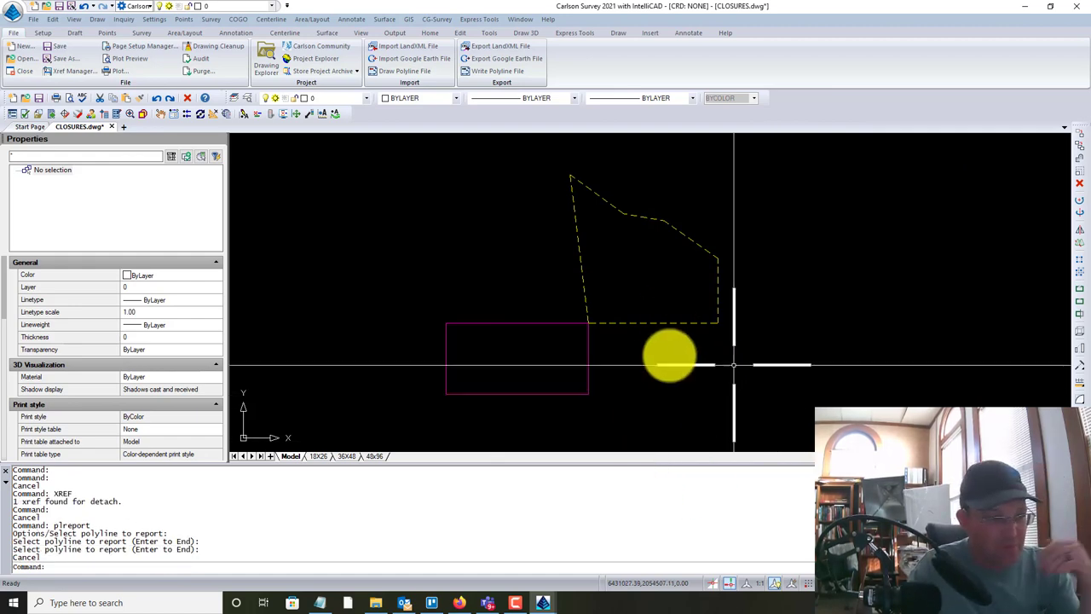
{"action": "left_click", "coordinate": [376, 601]}
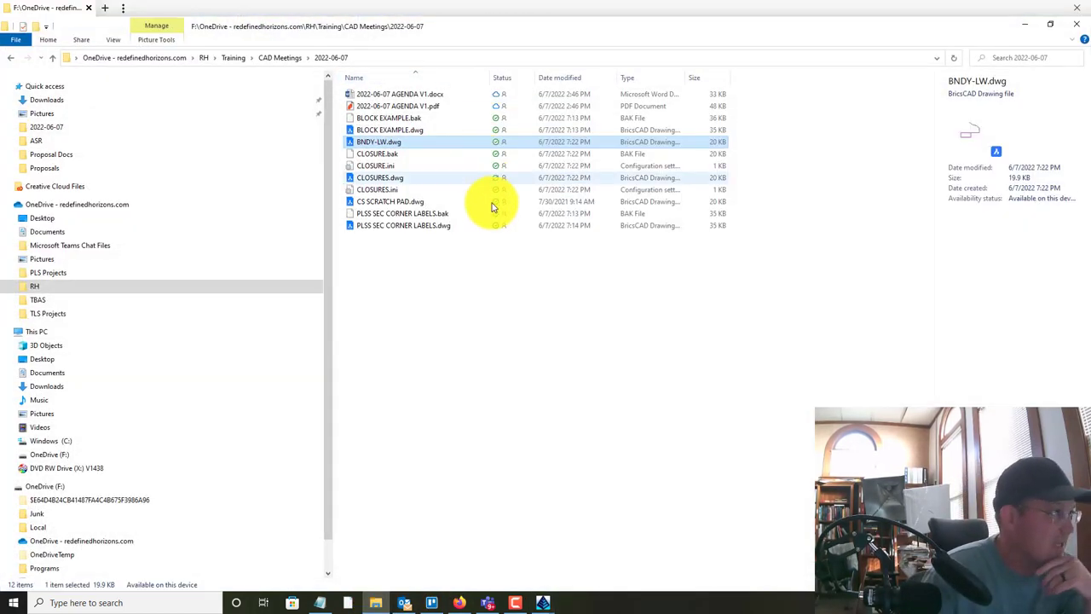
Copy CLOSURE REPORT PARCEL 1.docx from the Boundary folder under RH > Templates > RH
{"action": "left_click", "coordinate": [203, 57]}
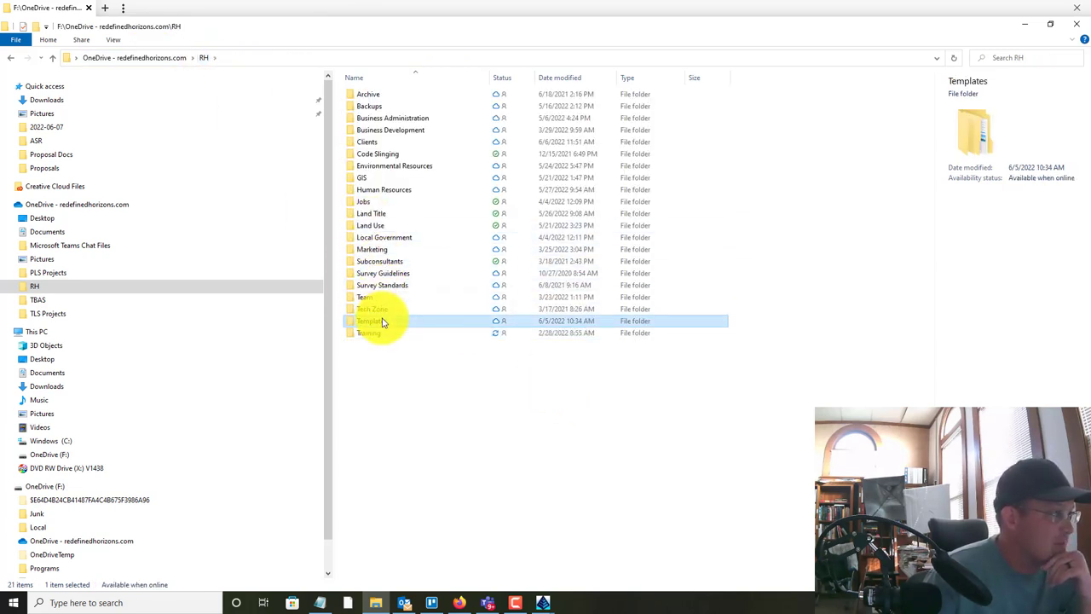
{"action": "double_click", "coordinate": [372, 321]}
{"action": "double_click", "coordinate": [367, 130]}
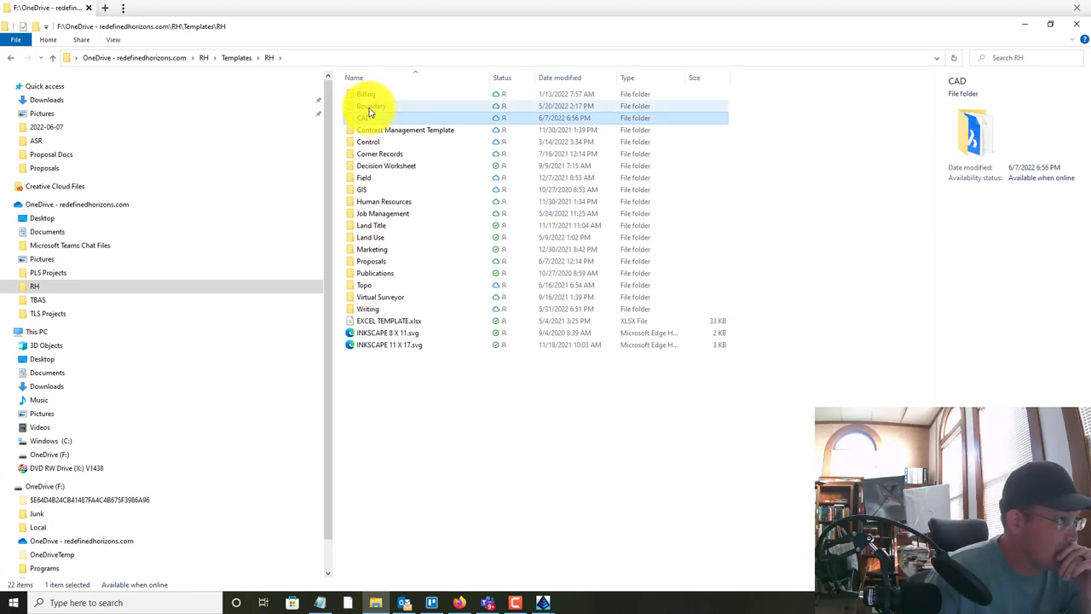
{"action": "double_click", "coordinate": [368, 105]}
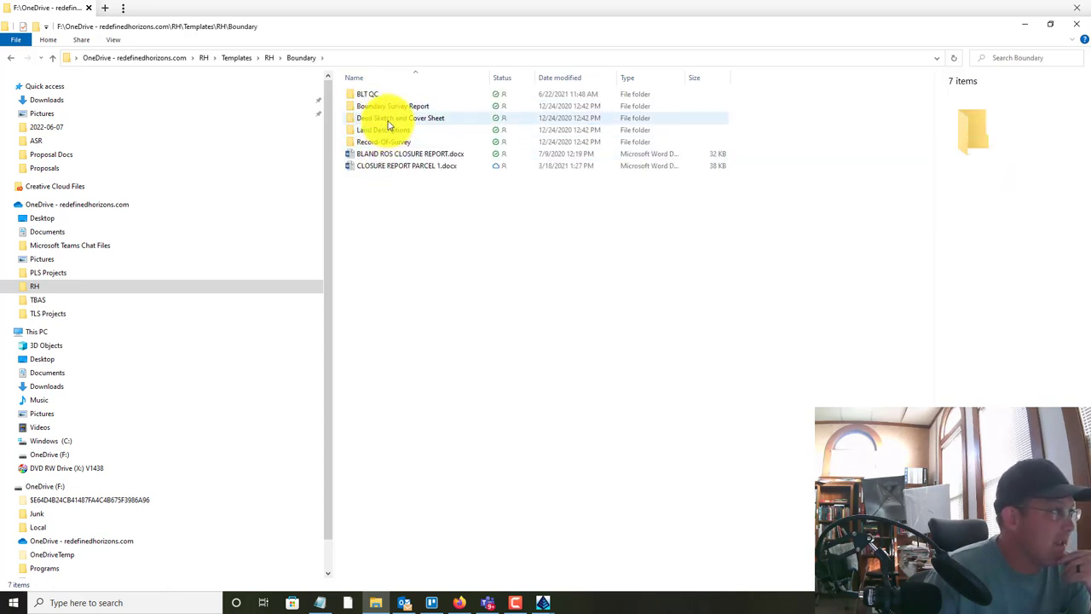
{"action": "left_click", "coordinate": [397, 167]}
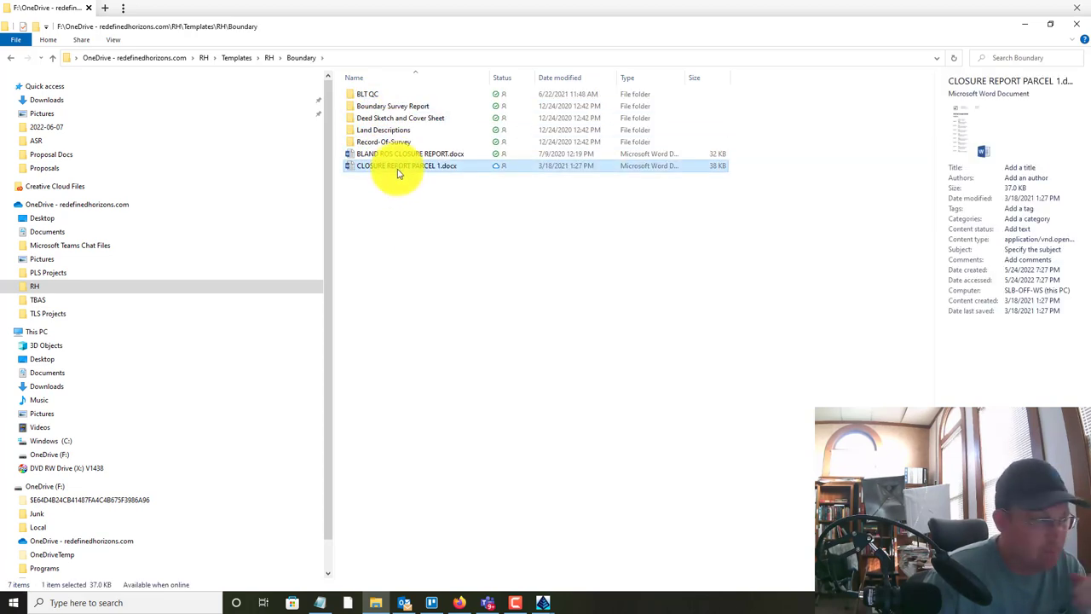
{"action": "right_click", "coordinate": [397, 169]}
{"action": "left_click", "coordinate": [467, 368]}
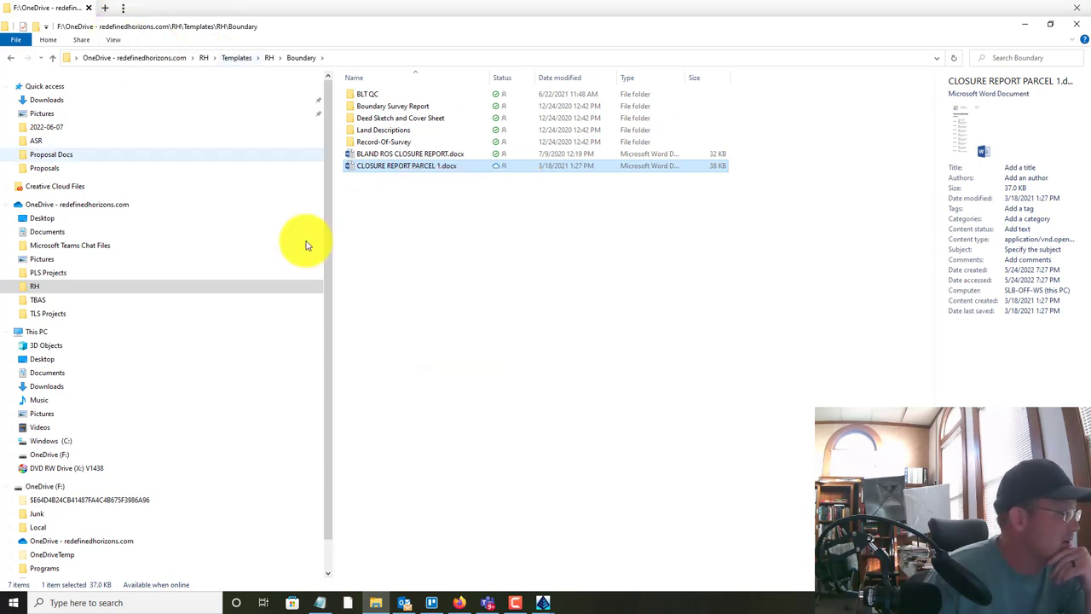
Paste the copied closure report document into the 2022-06-07 folder under RH > Training > CAD Meetings
{"action": "key", "text": "alt+Up"}
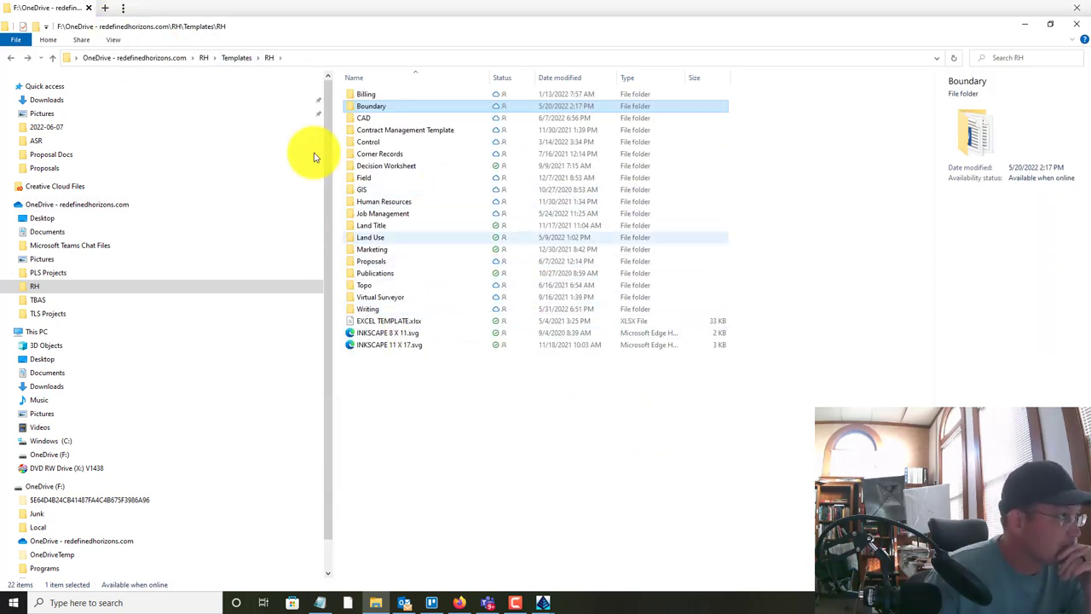
{"action": "left_click", "coordinate": [179, 64]}
{"action": "double_click", "coordinate": [381, 155]}
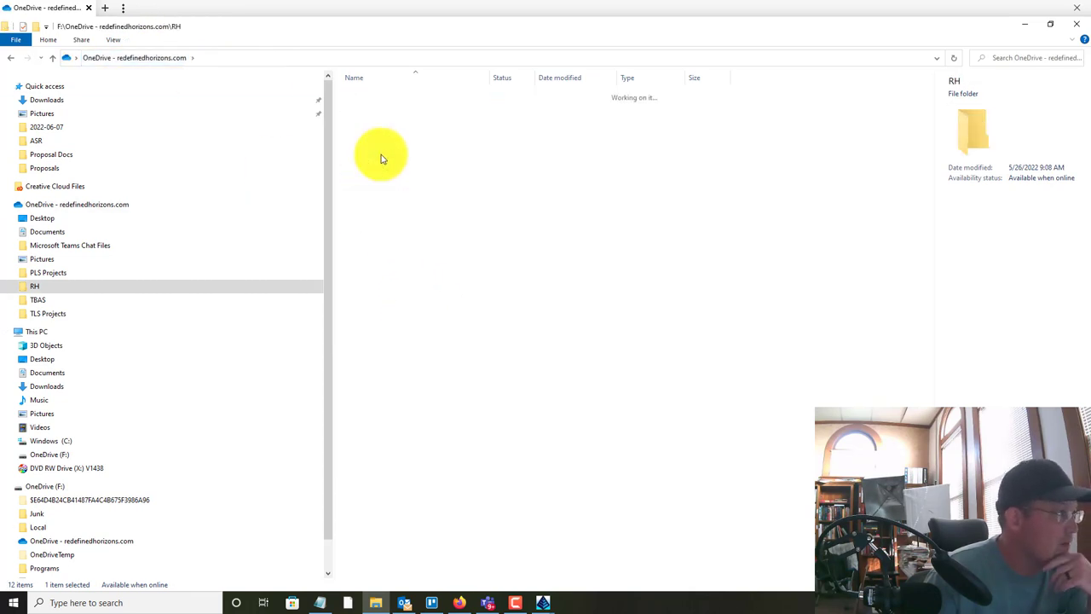
{"action": "double_click", "coordinate": [398, 333]}
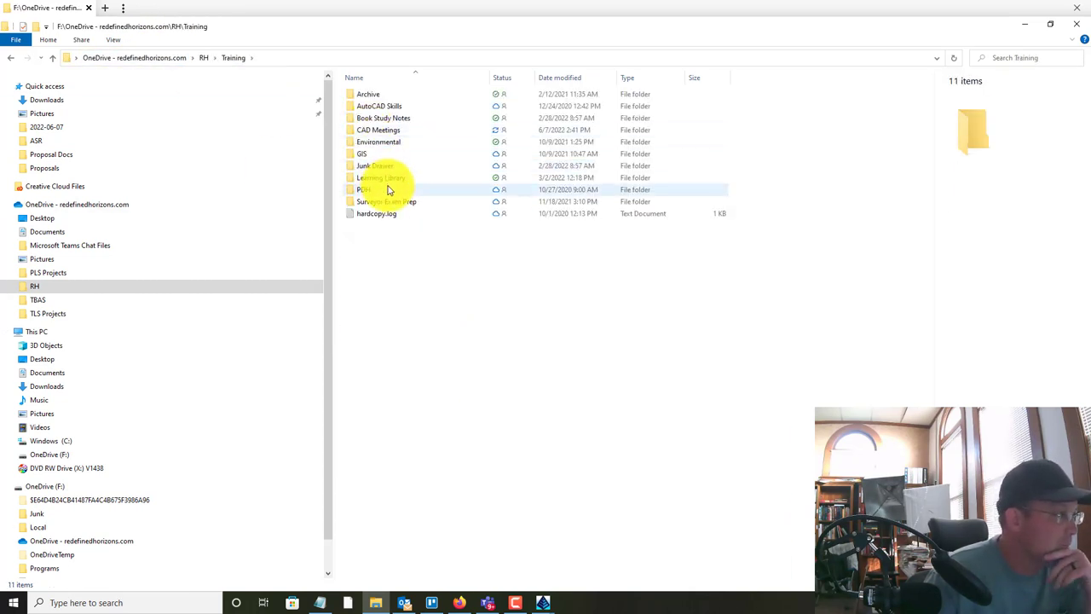
{"action": "left_click", "coordinate": [387, 132]}
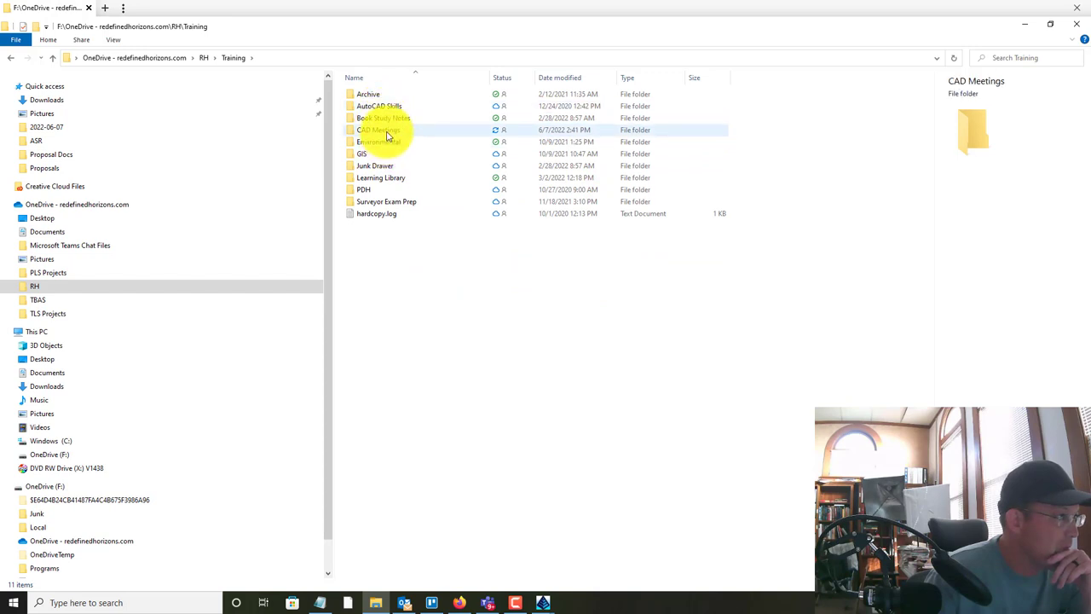
{"action": "double_click", "coordinate": [387, 134]}
{"action": "double_click", "coordinate": [387, 215]}
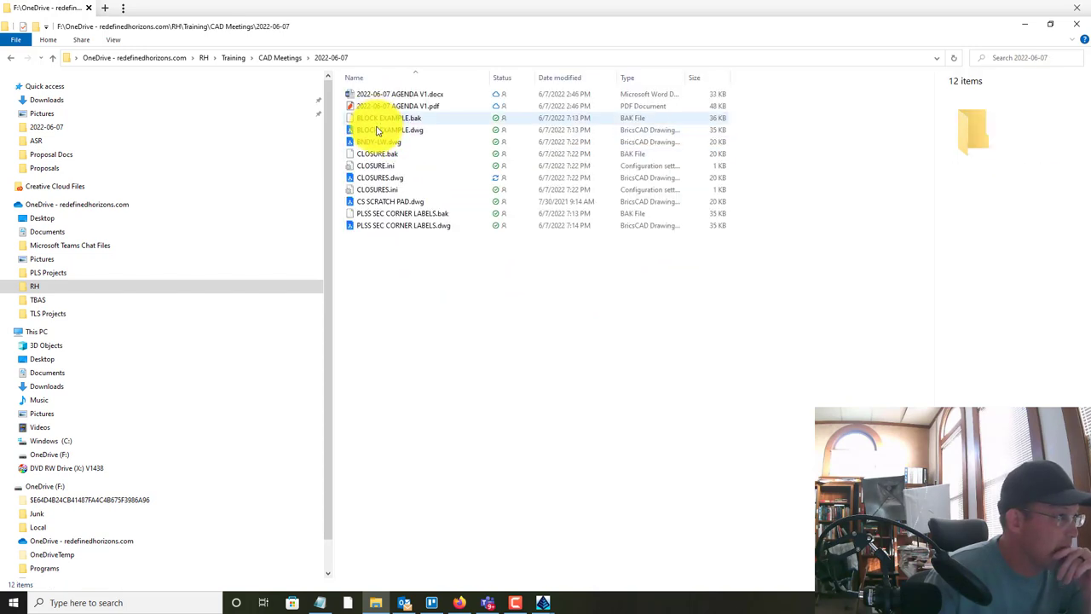
{"action": "right_click", "coordinate": [450, 331]}
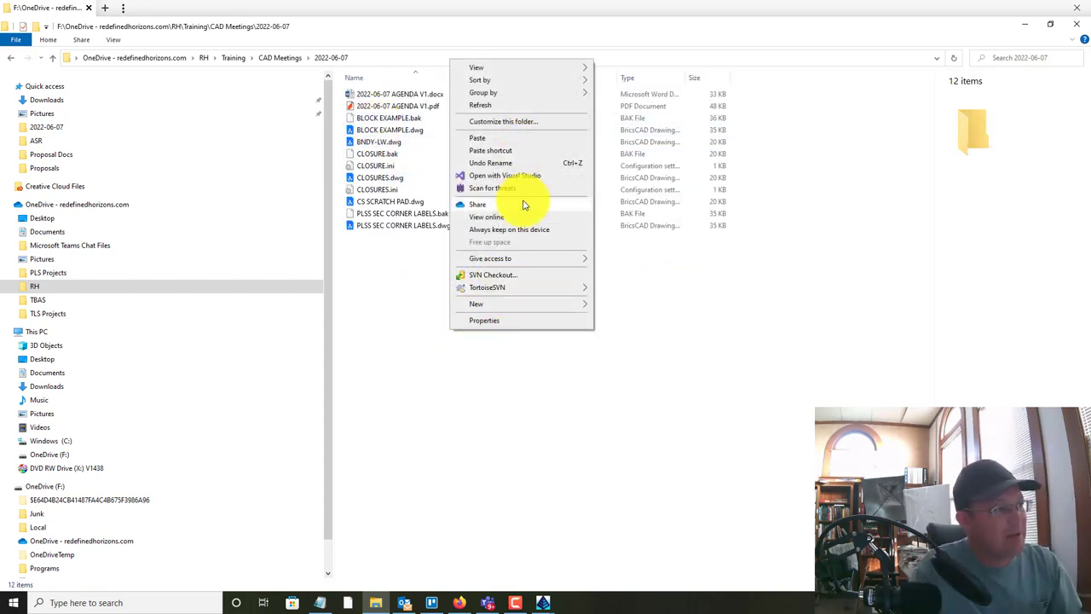
{"action": "left_click", "coordinate": [506, 137]}
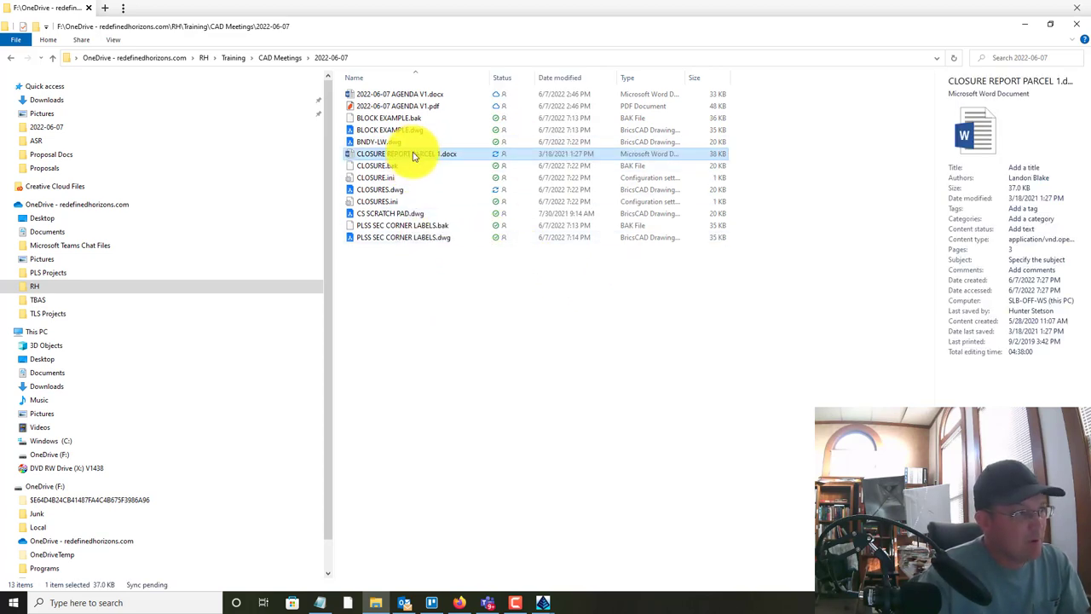
Rename the pasted document as CR PARCEL 01.docx and open the closure report in Word
{"action": "right_click", "coordinate": [411, 157]}
{"action": "left_click", "coordinate": [474, 485]}
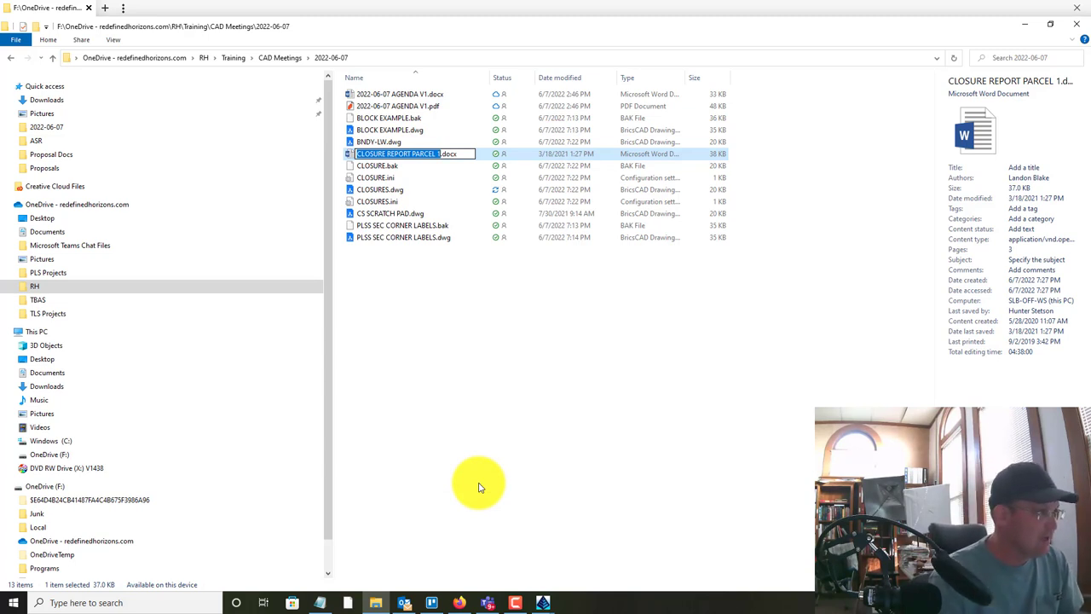
{"action": "type", "text": "C"}
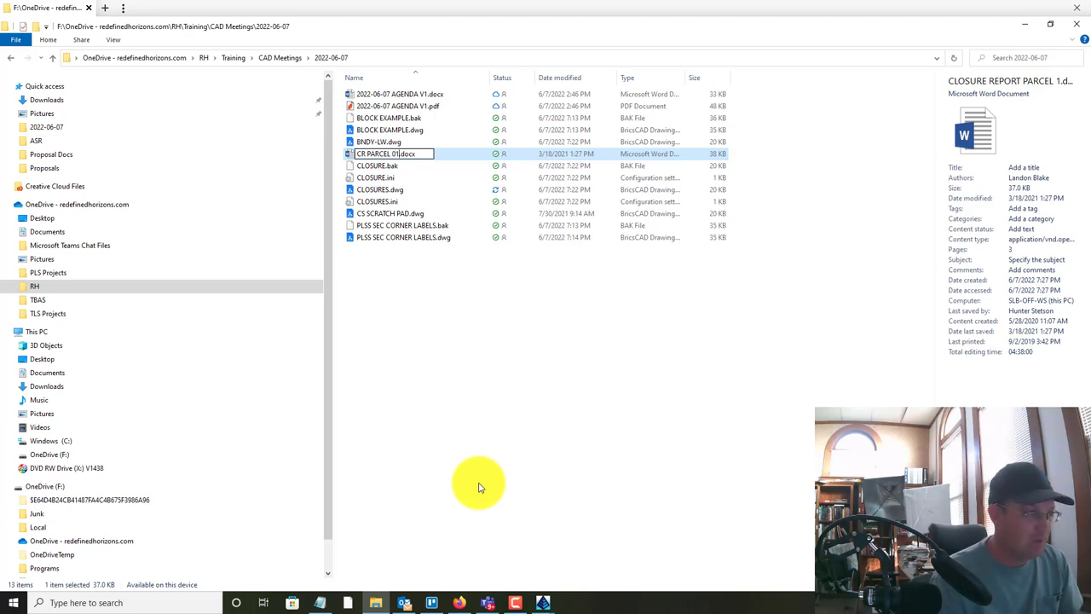
{"action": "key", "text": "Return"}
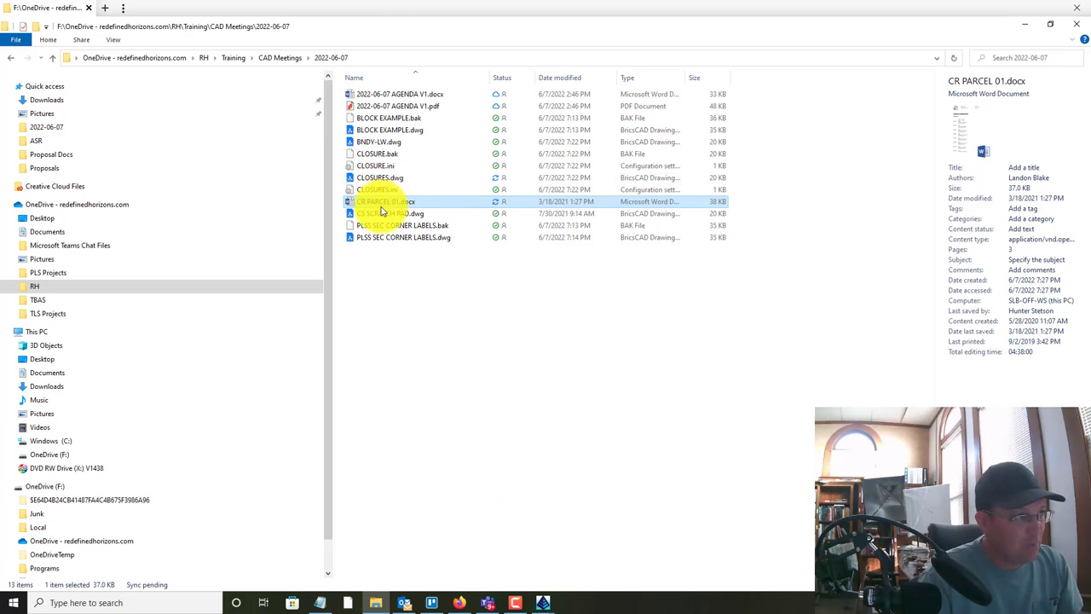
{"action": "double_click", "coordinate": [382, 203]}
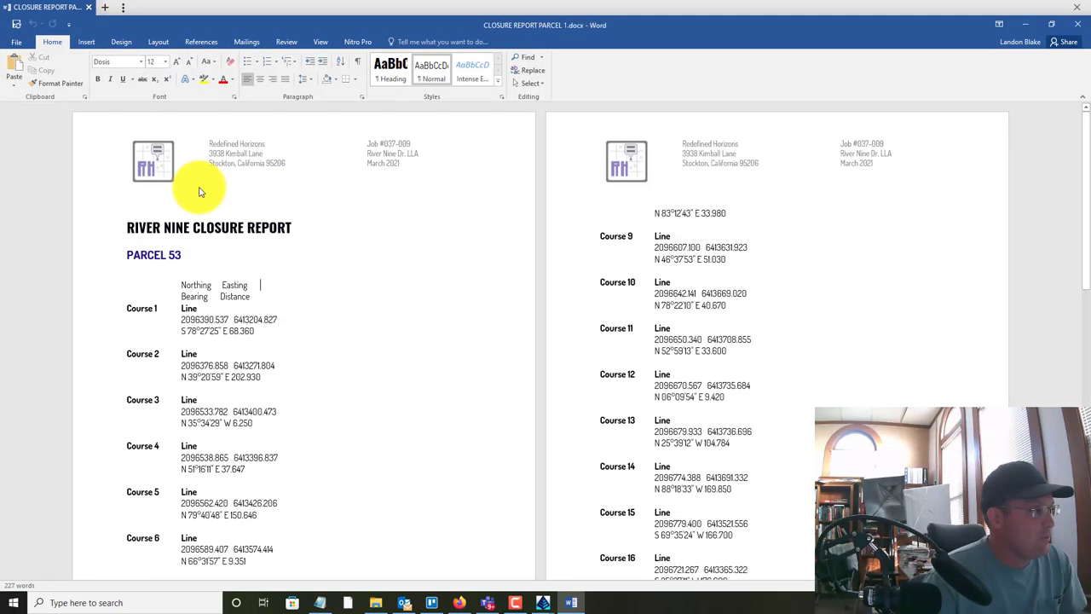
Replace the header logo with the 2 RH LOGO COLORS SIMPLE DARK picture from RH > Marketing > Graphic Design > Logos
{"action": "left_click", "coordinate": [146, 175]}
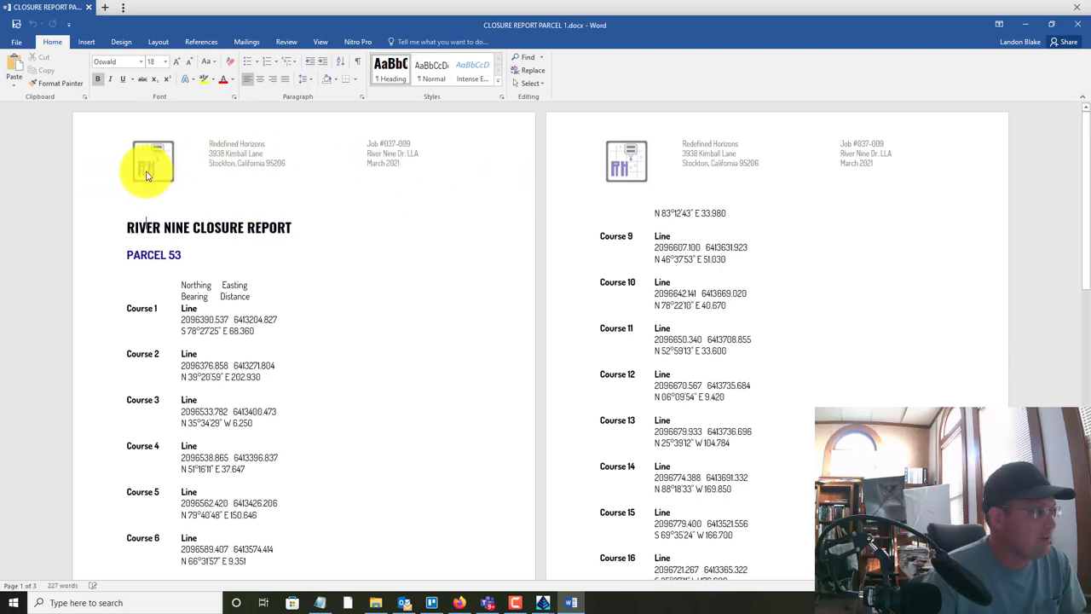
{"action": "double_click", "coordinate": [146, 175]}
{"action": "right_click", "coordinate": [155, 167]}
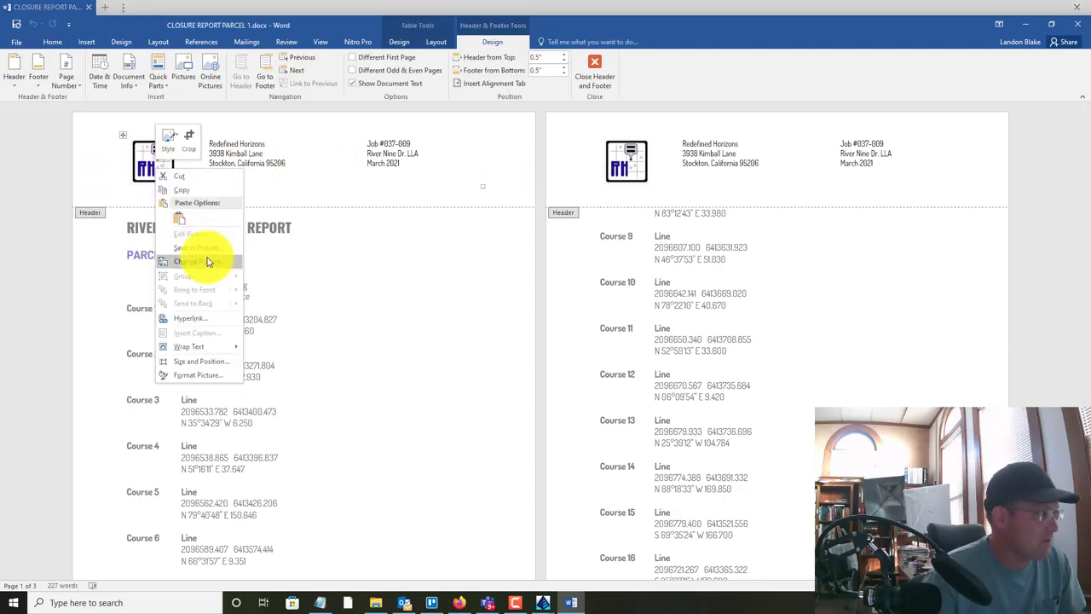
{"action": "left_click", "coordinate": [208, 262]}
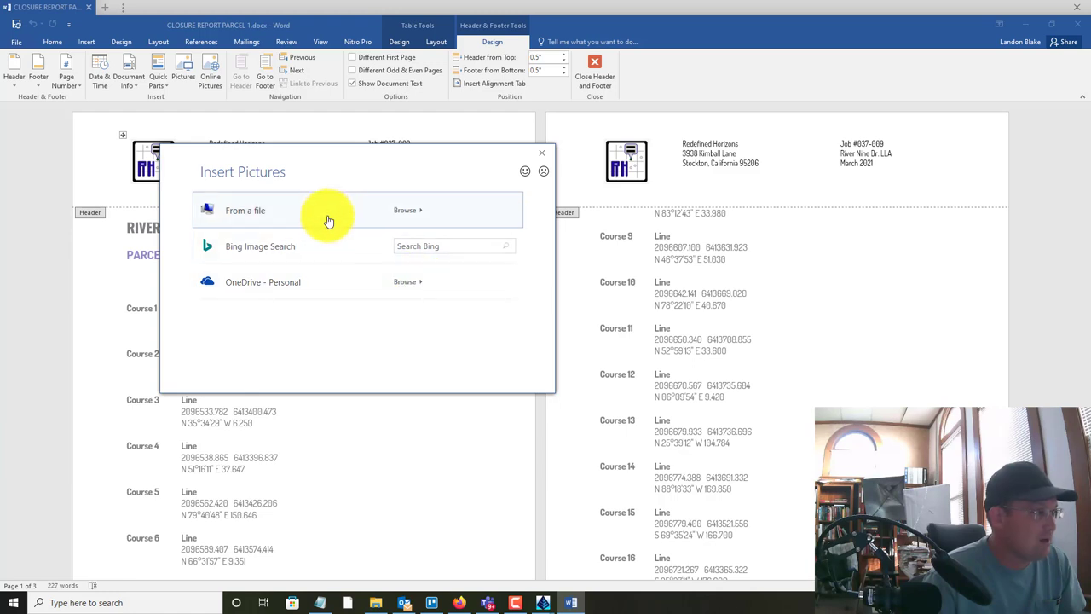
{"action": "left_click", "coordinate": [328, 221]}
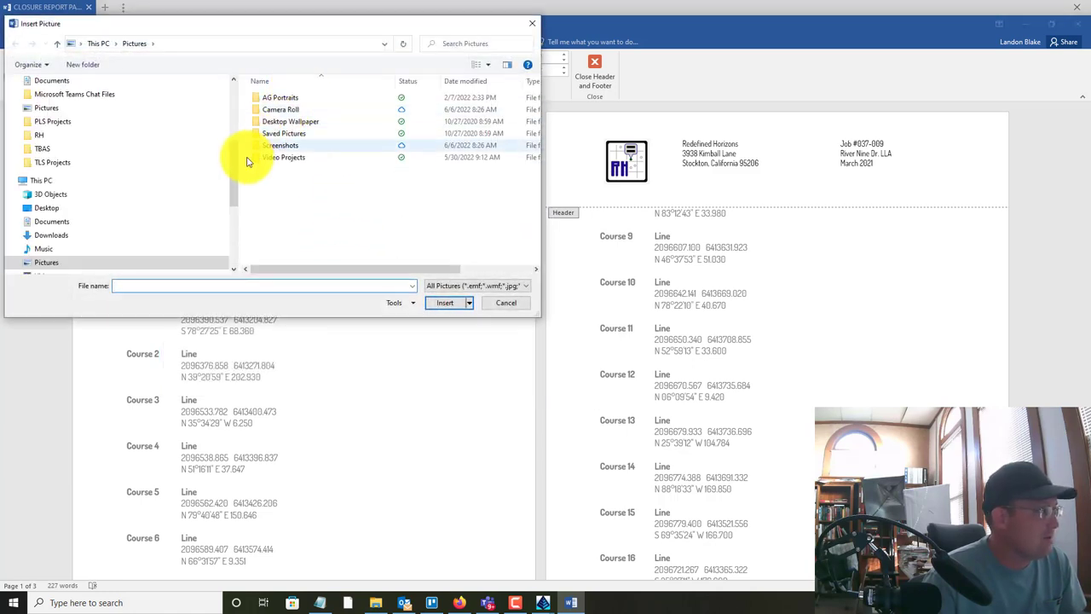
{"action": "left_click", "coordinate": [119, 135]}
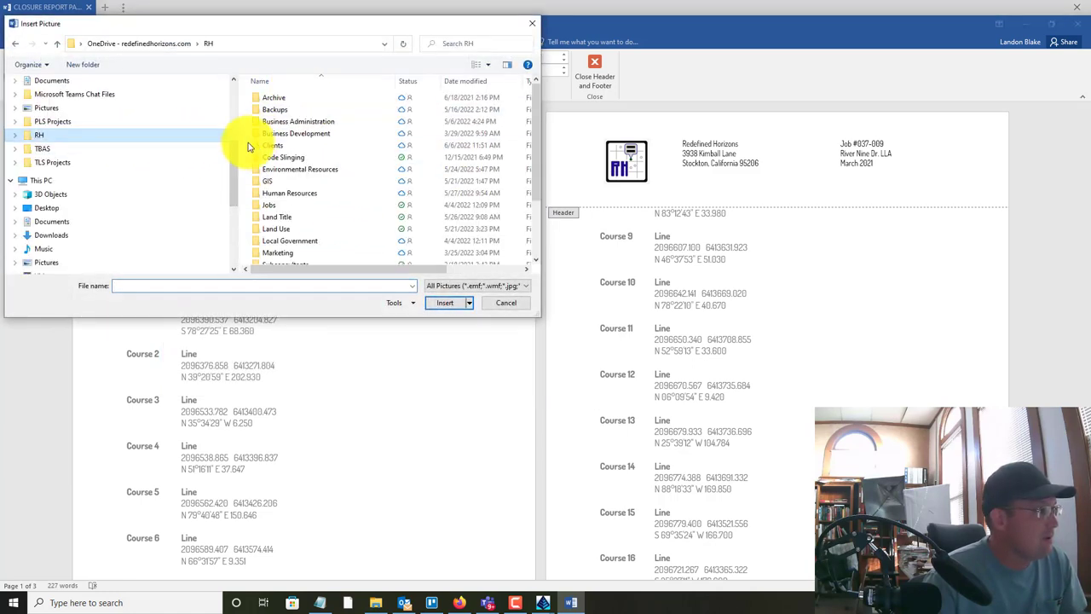
{"action": "scroll", "coordinate": [284, 195], "scroll_direction": "down", "scroll_amount": 2}
{"action": "double_click", "coordinate": [292, 176]}
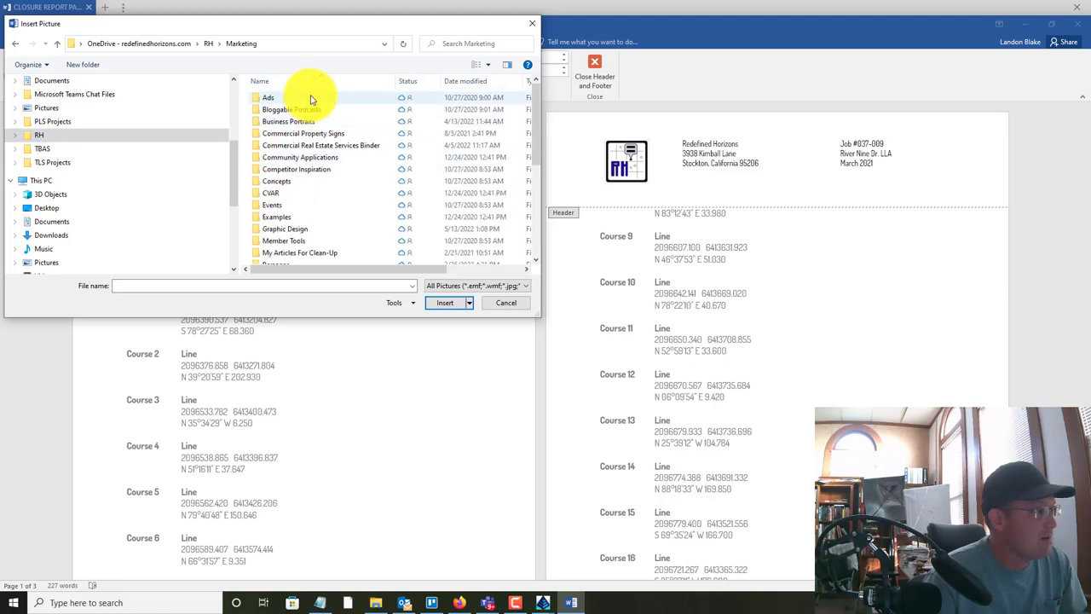
{"action": "double_click", "coordinate": [317, 234]}
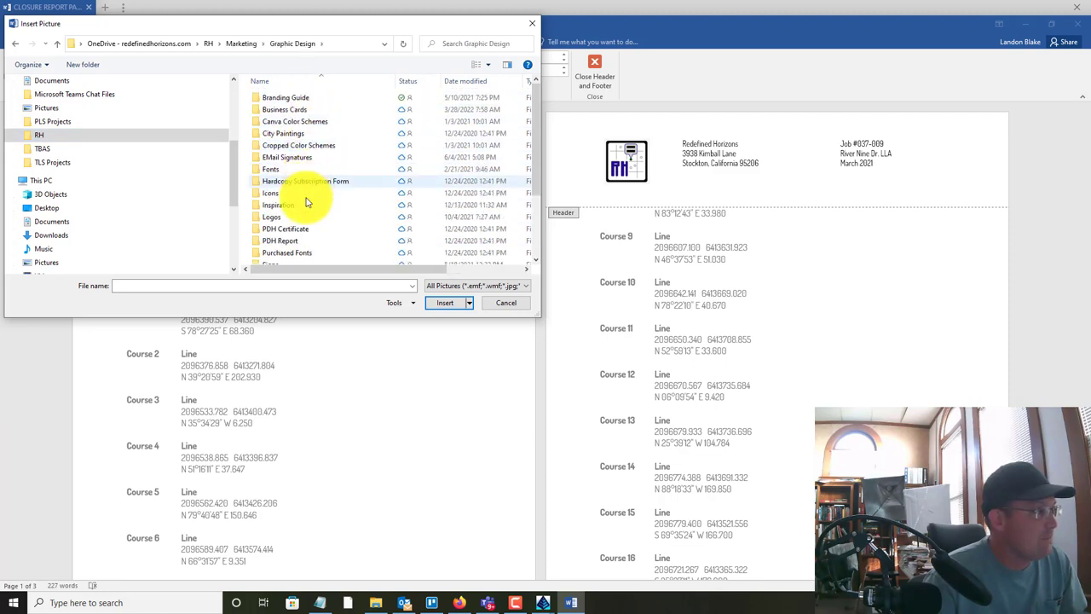
{"action": "double_click", "coordinate": [290, 218]}
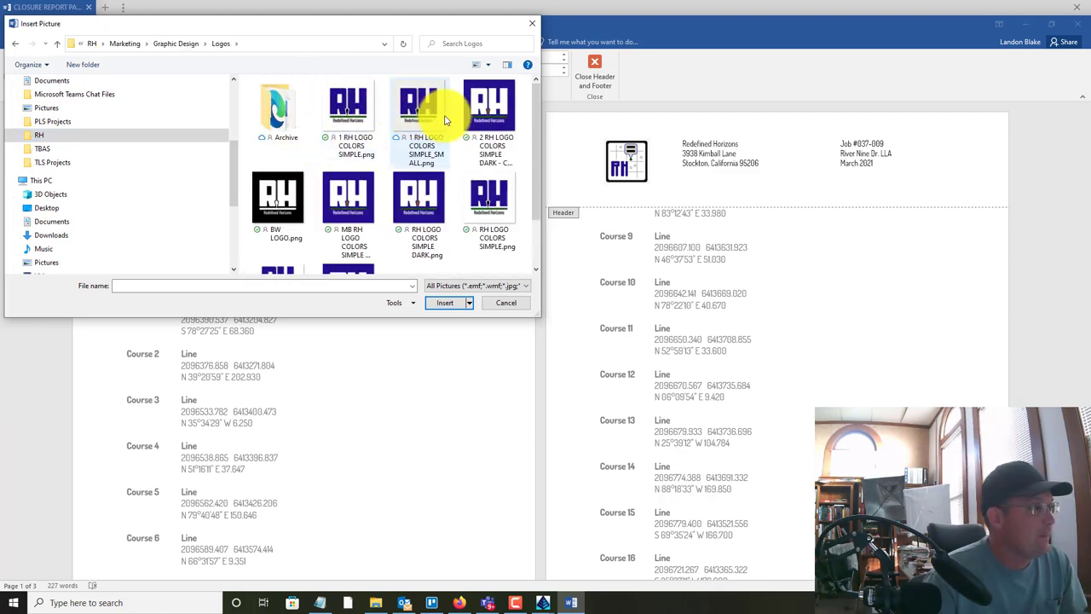
{"action": "left_click", "coordinate": [488, 109]}
{"action": "left_click", "coordinate": [446, 303]}
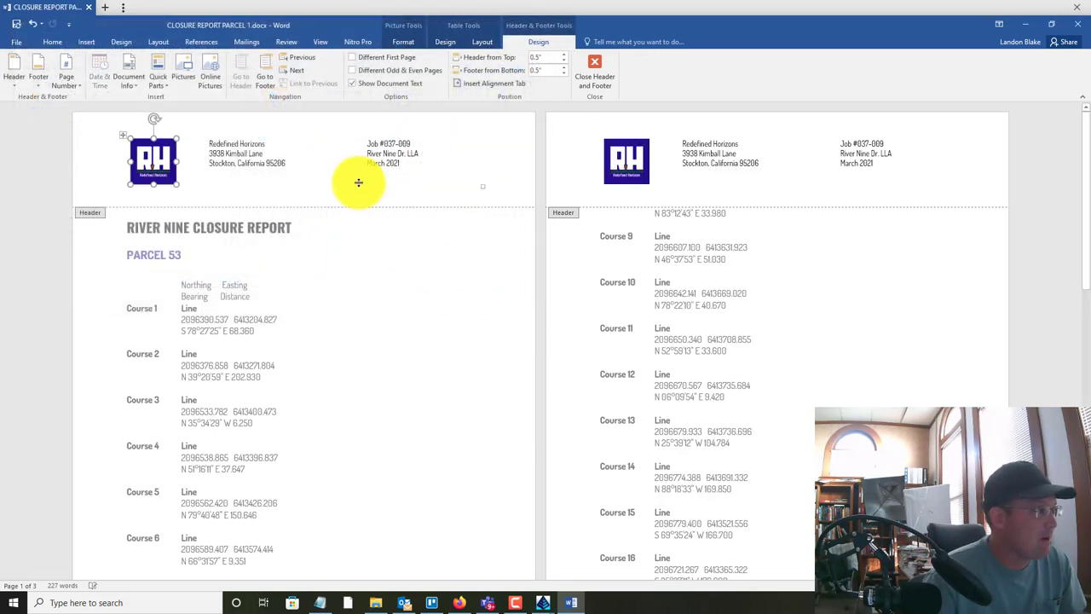
Change the header's job number to 100-999 and its project name to Blake Subdivsion Phase 4
{"action": "left_click", "coordinate": [416, 142]}
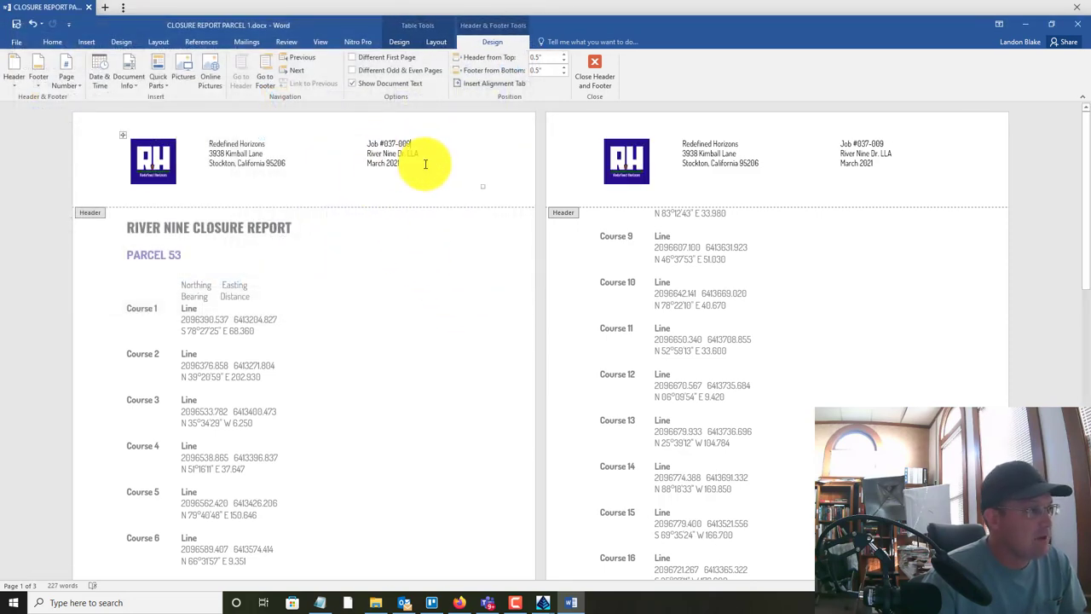
{"action": "left_click_drag", "start_coordinate": [416, 137], "coordinate": [388, 147]}
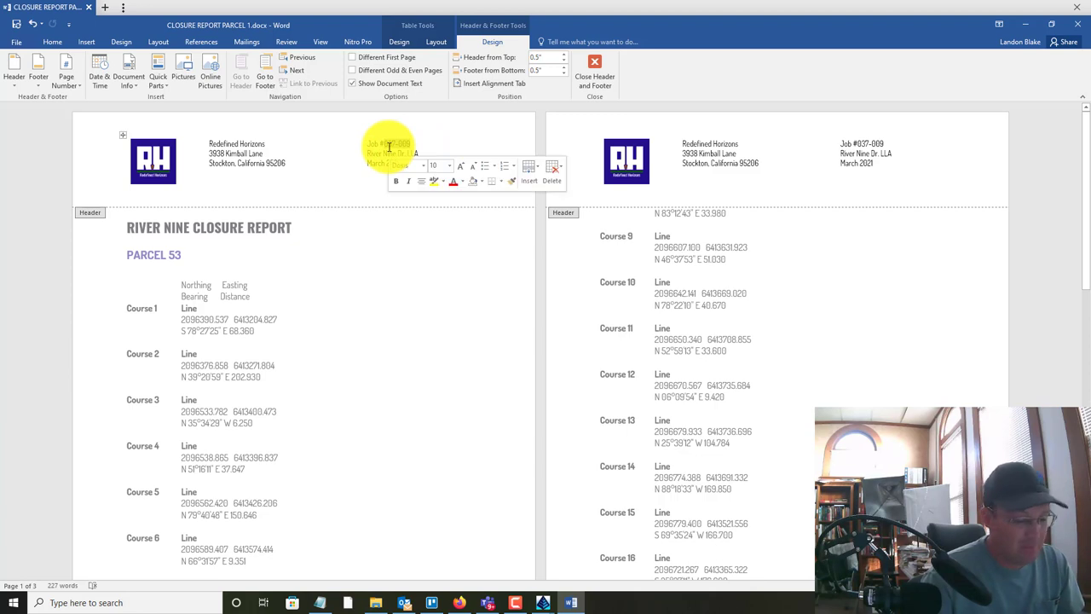
{"action": "type", "text": "100-"}
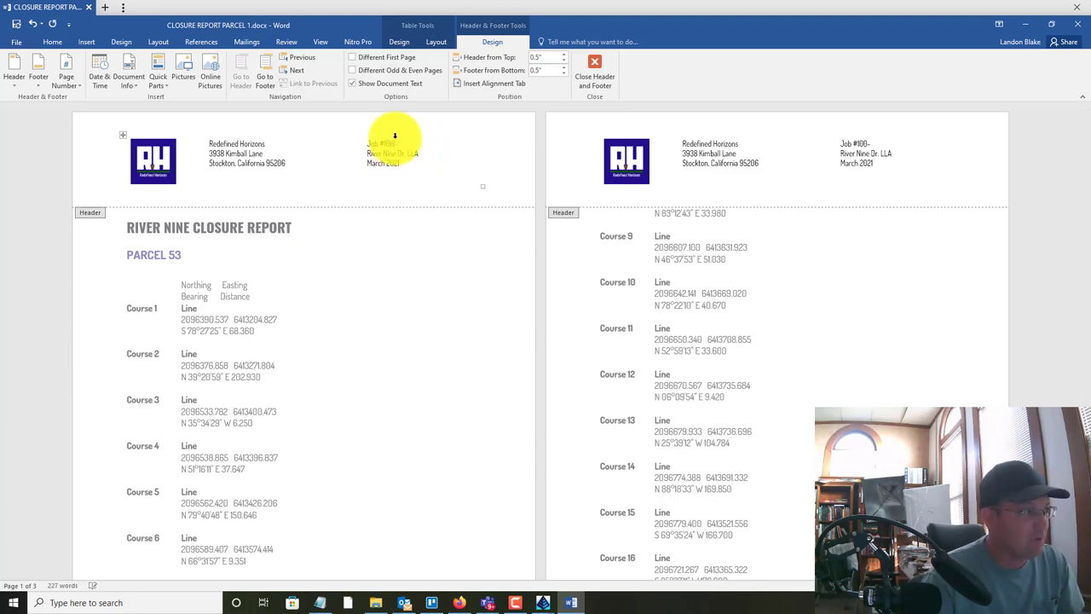
{"action": "type", "text": "999"}
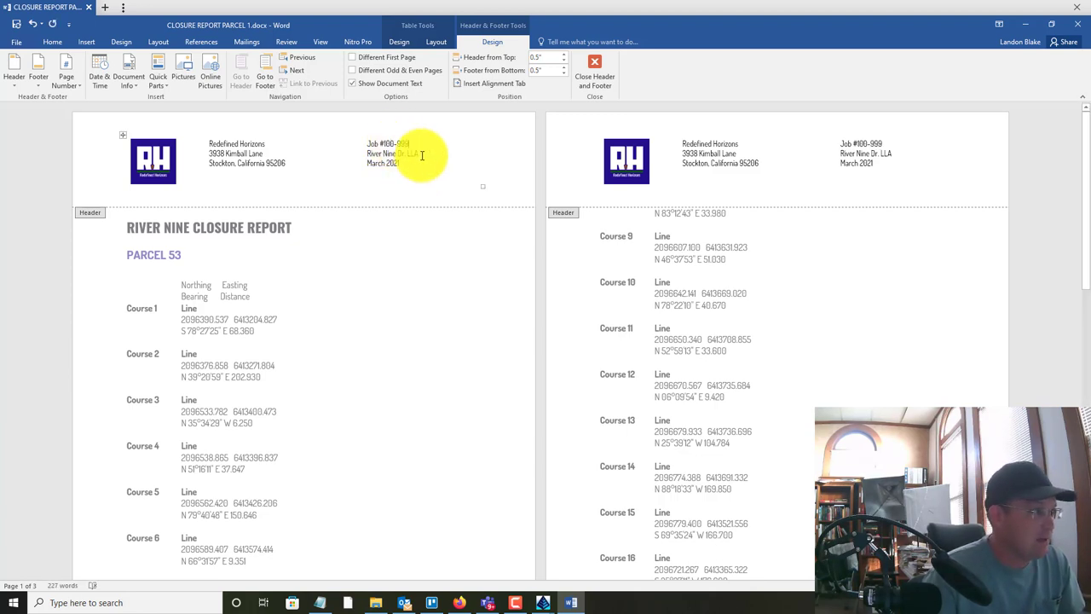
{"action": "left_click_drag", "start_coordinate": [421, 151], "coordinate": [373, 161]}
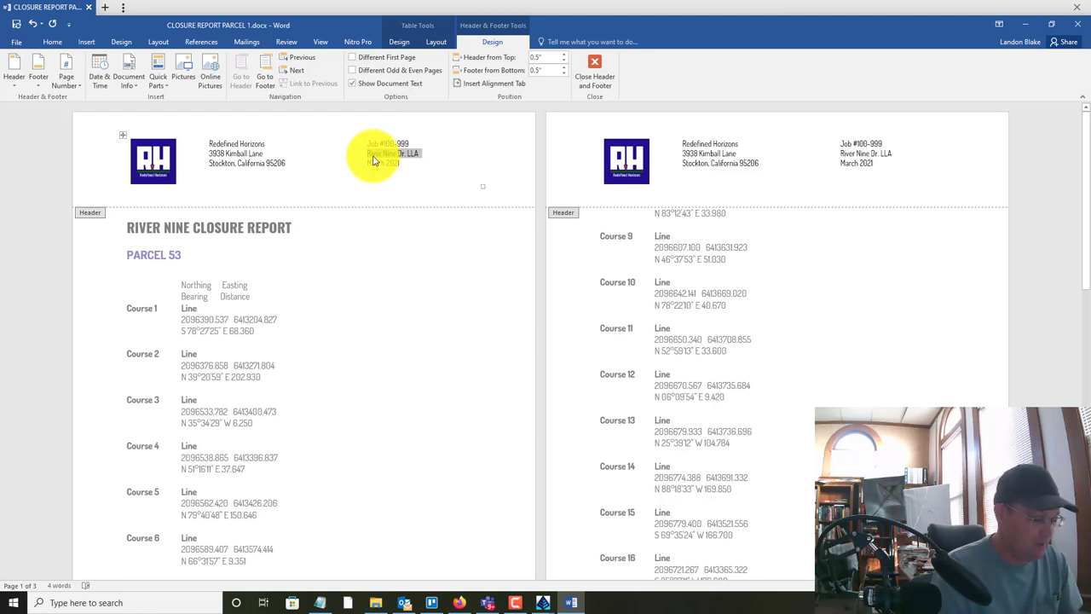
{"action": "type", "text": "bLAKE"}
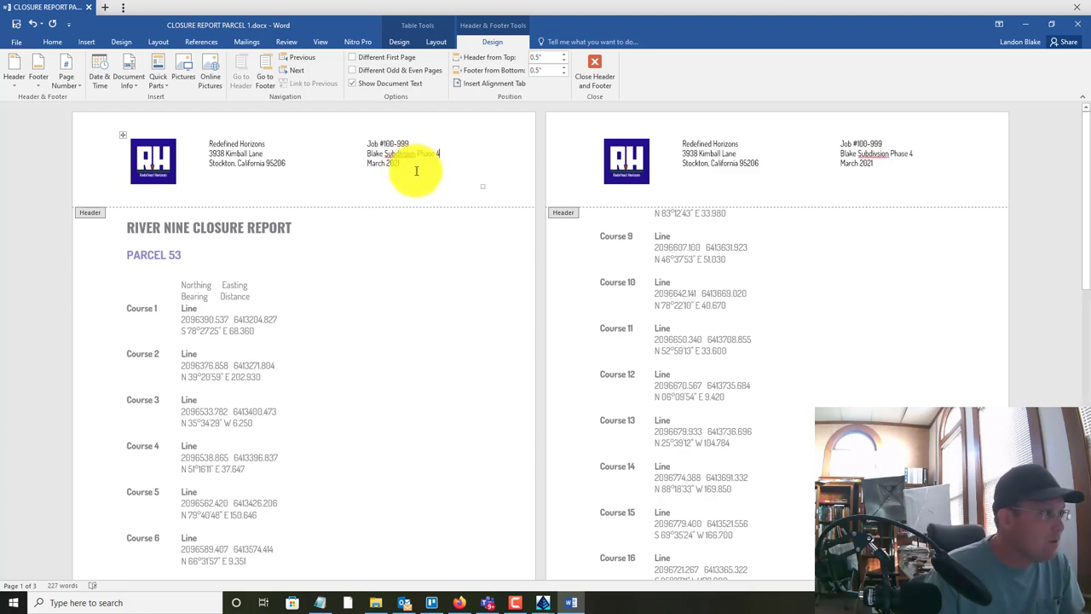
Change the date in the page header to June 2022 and return to the document body
{"action": "left_click_drag", "start_coordinate": [410, 166], "coordinate": [370, 168]}
{"action": "type", "text": "May"}
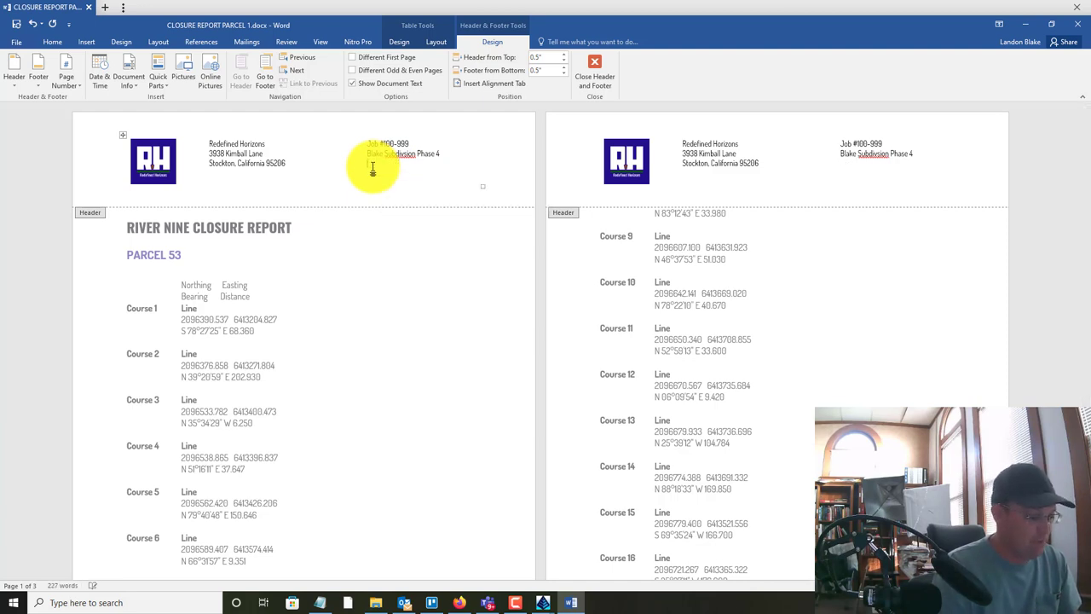
{"action": "double_click", "coordinate": [414, 268]}
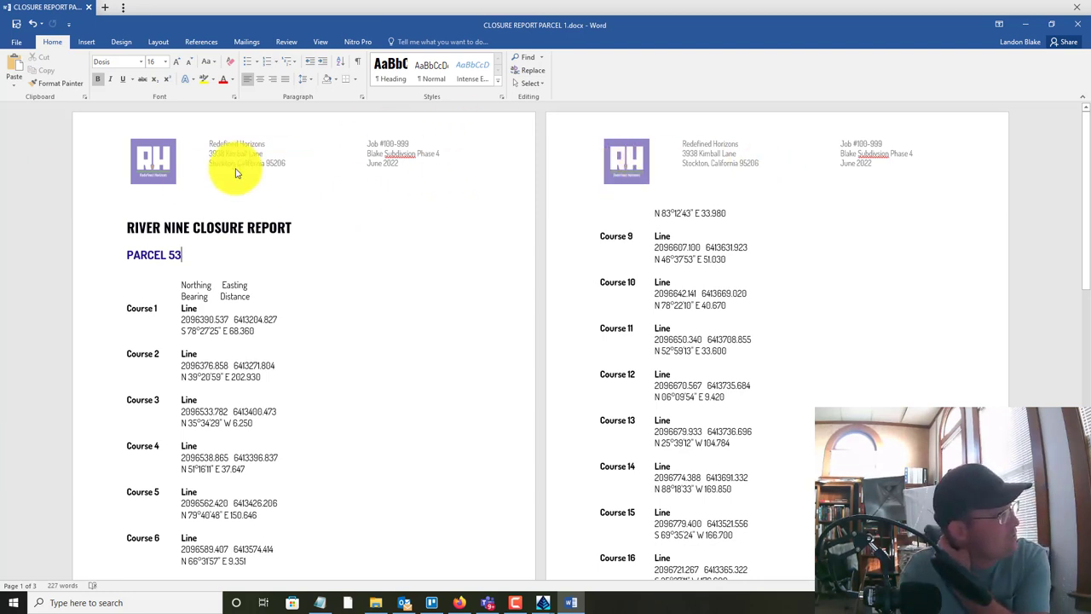
Retitle the report CLOSURE REPORT – PARCEL #1 and replace the PARCEL 53 subheading with Commencement Courses
{"action": "scroll", "coordinate": [349, 247], "scroll_direction": "down", "scroll_amount": 1}
{"action": "left_click_drag", "start_coordinate": [317, 206], "coordinate": [145, 205]}
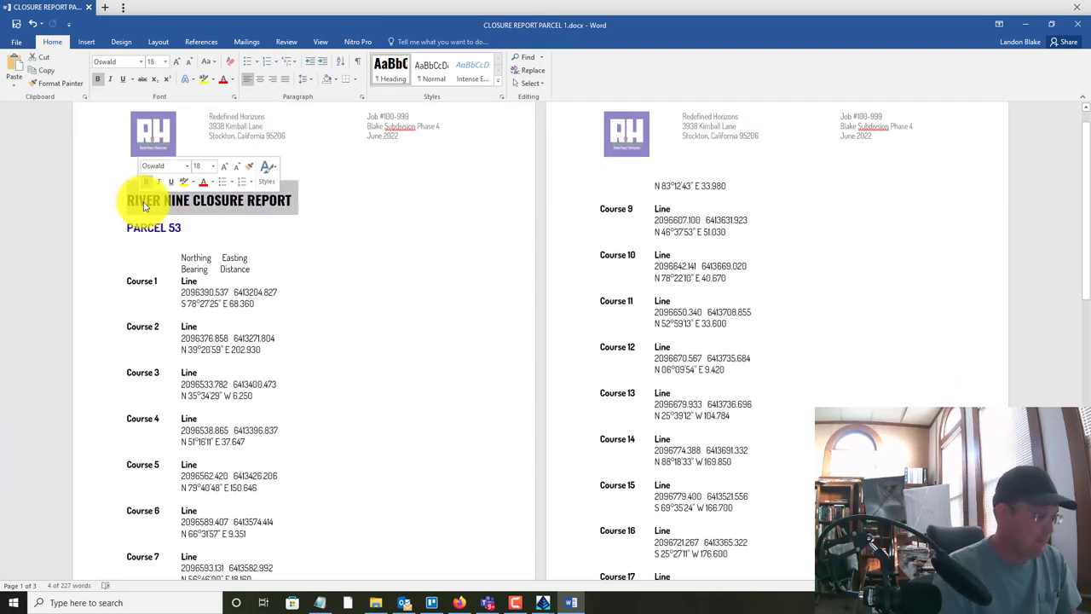
{"action": "type", "text": "clo"}
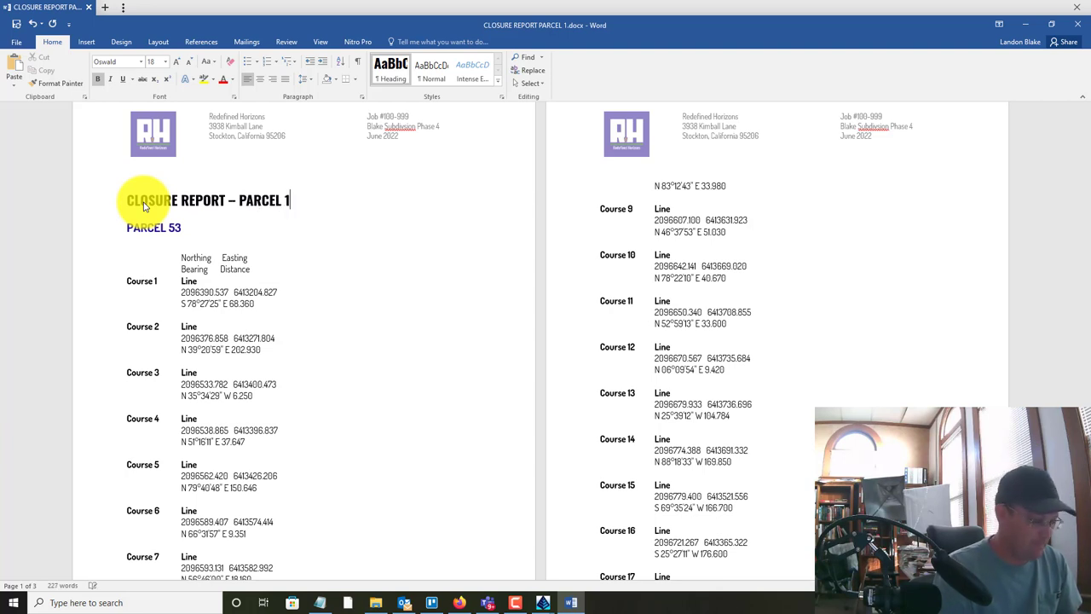
{"action": "type", "text": "#"}
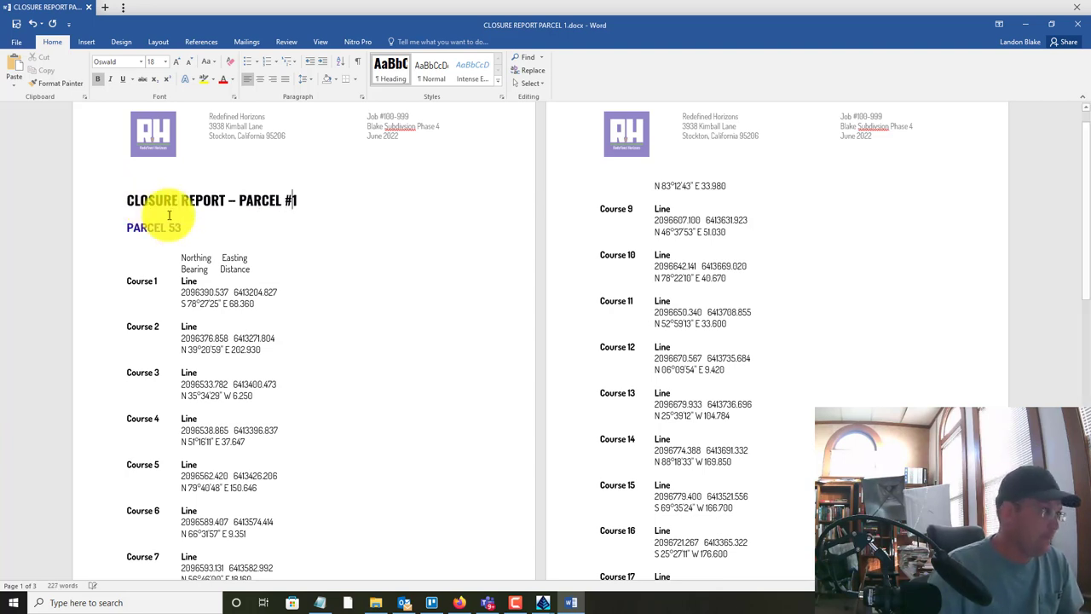
{"action": "left_click_drag", "start_coordinate": [170, 231], "coordinate": [133, 231]}
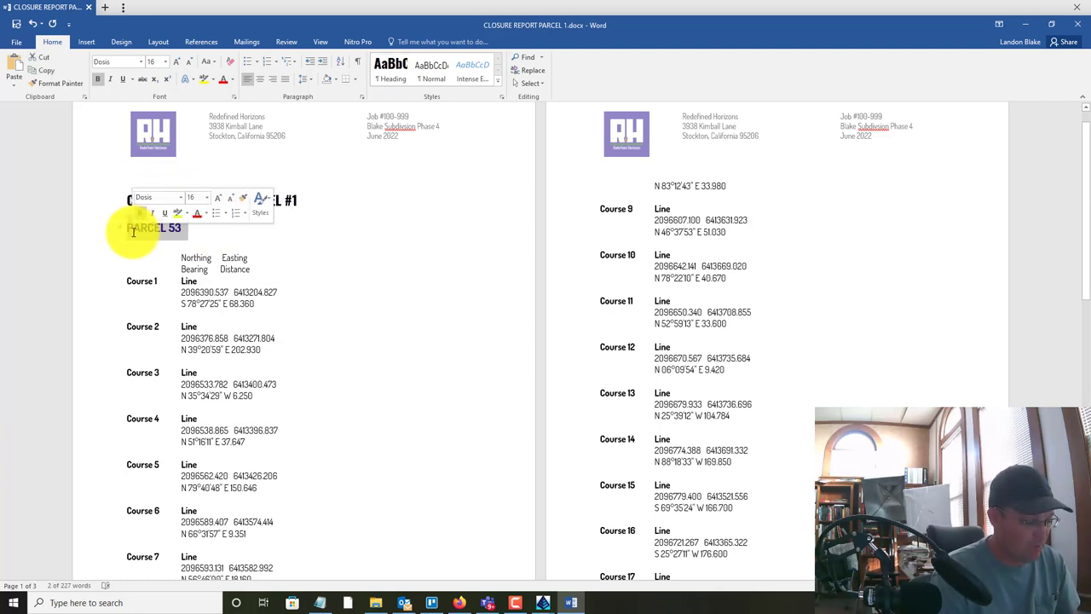
{"action": "key", "text": "Delete"}
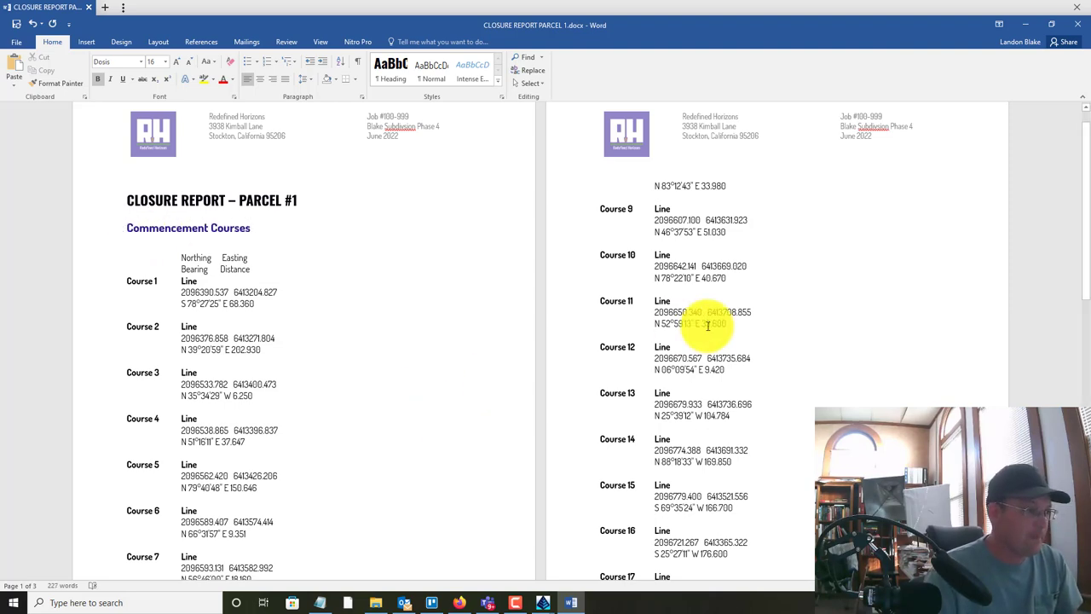
Delete everything from Course 4 through the end of the document, including the closure totals and the curve segment data
{"action": "scroll", "coordinate": [733, 341], "scroll_direction": "down", "scroll_amount": 10}
{"action": "scroll", "coordinate": [741, 368], "scroll_direction": "up", "scroll_amount": 10}
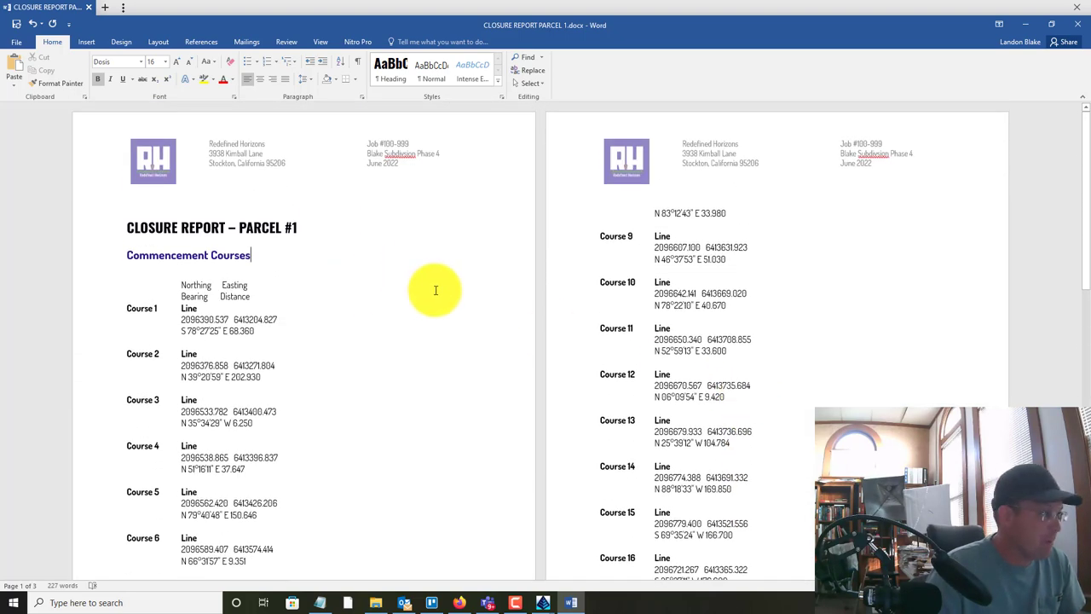
{"action": "scroll", "coordinate": [401, 282], "scroll_direction": "down", "scroll_amount": 3}
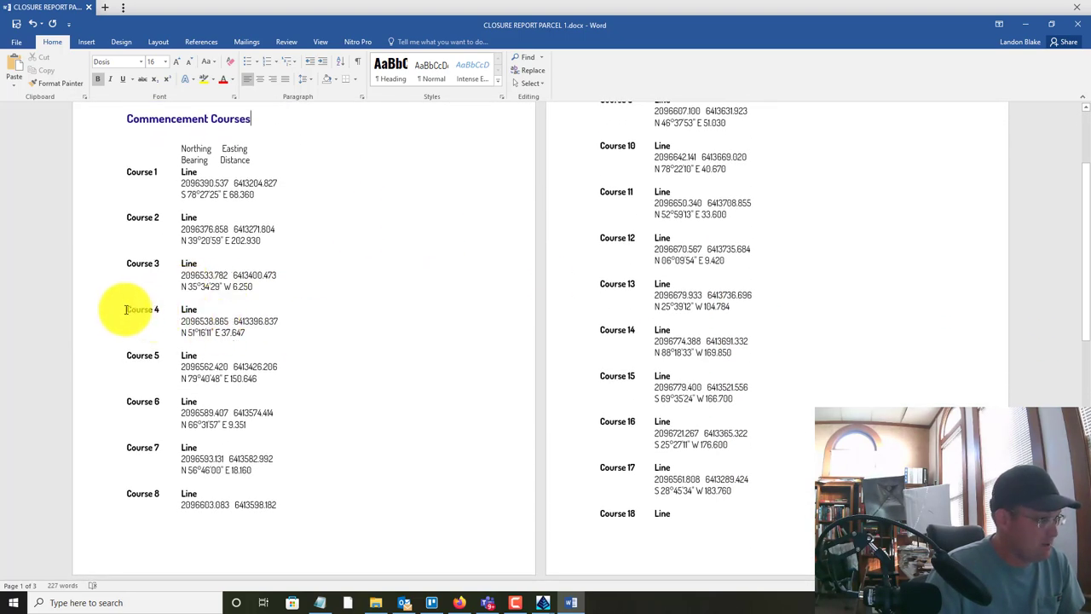
{"action": "left_click_drag", "start_coordinate": [125, 309], "coordinate": [547, 495]}
{"action": "scroll", "coordinate": [346, 419], "scroll_direction": "down", "scroll_amount": 8}
{"action": "scroll", "coordinate": [548, 494], "scroll_direction": "down", "scroll_amount": 3}
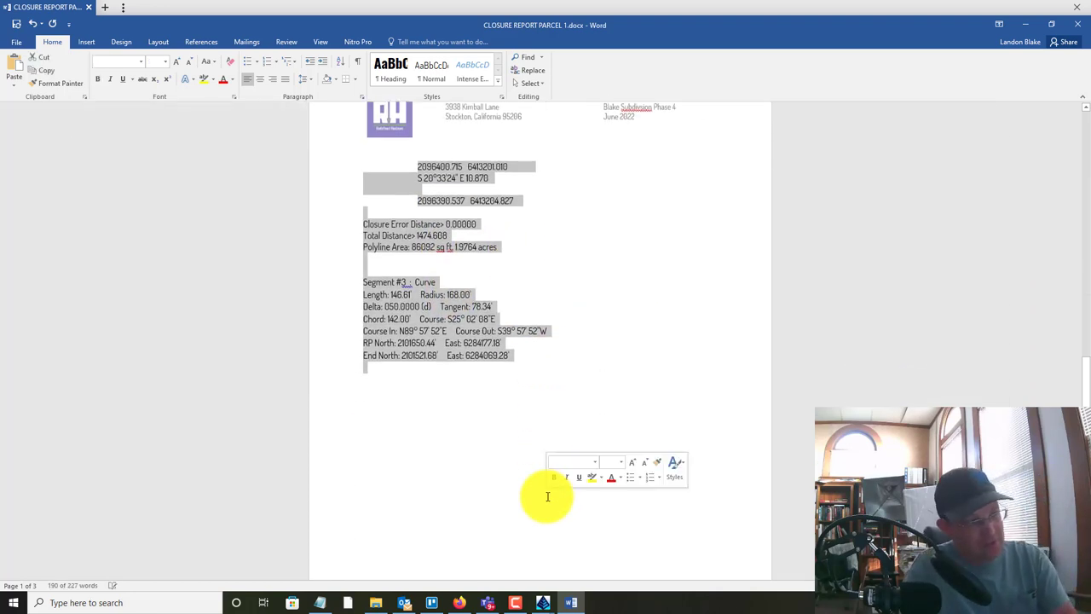
{"action": "key", "text": "Delete"}
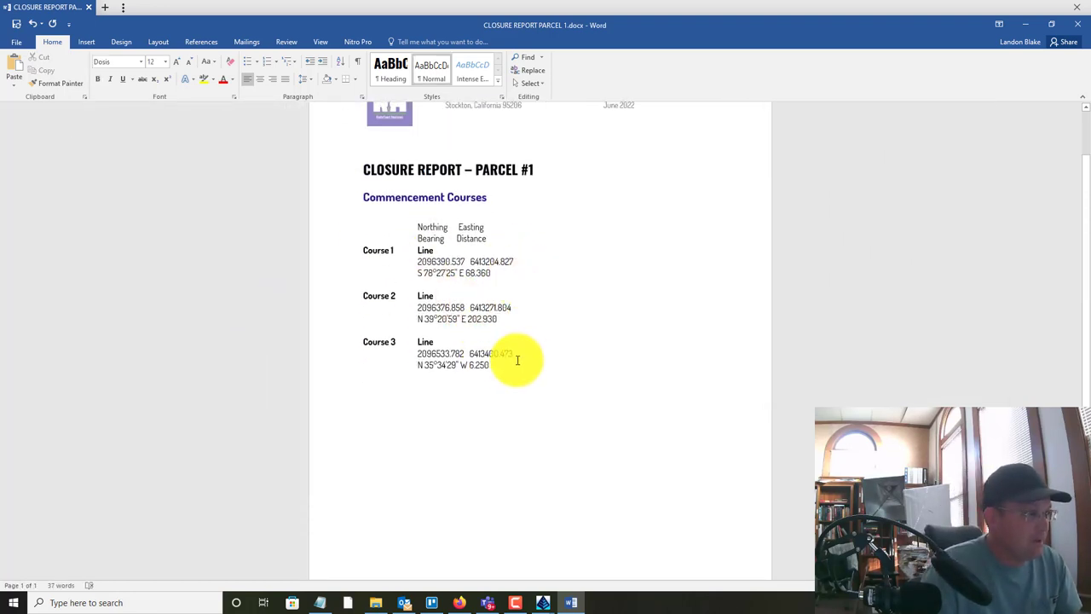
Duplicate the Commencement Courses section with its three courses below the original and rename the copy's heading Subject Parcel Courses
{"action": "left_click_drag", "start_coordinate": [492, 363], "coordinate": [317, 198]}
{"action": "key", "text": "ctrl+c"}
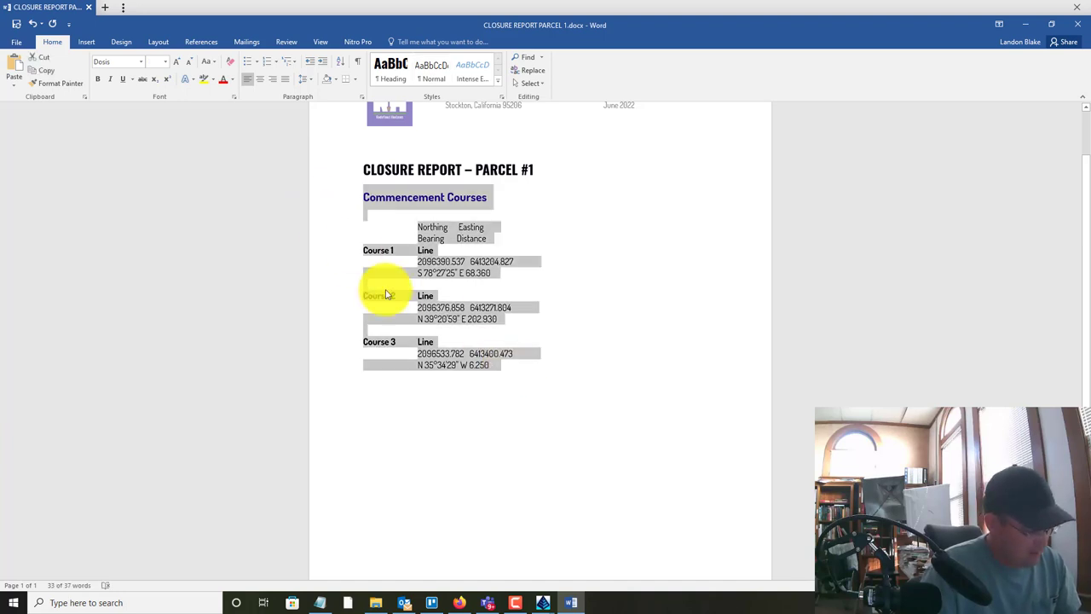
{"action": "left_click", "coordinate": [414, 407]}
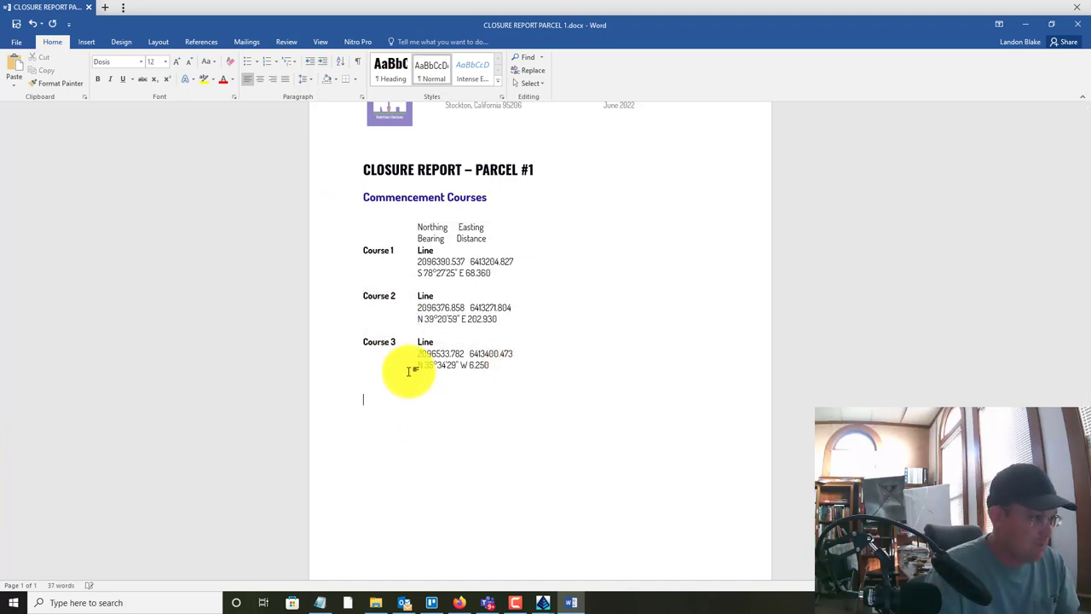
{"action": "key", "text": "ctrl+v"}
{"action": "left_click_drag", "start_coordinate": [489, 379], "coordinate": [386, 372]}
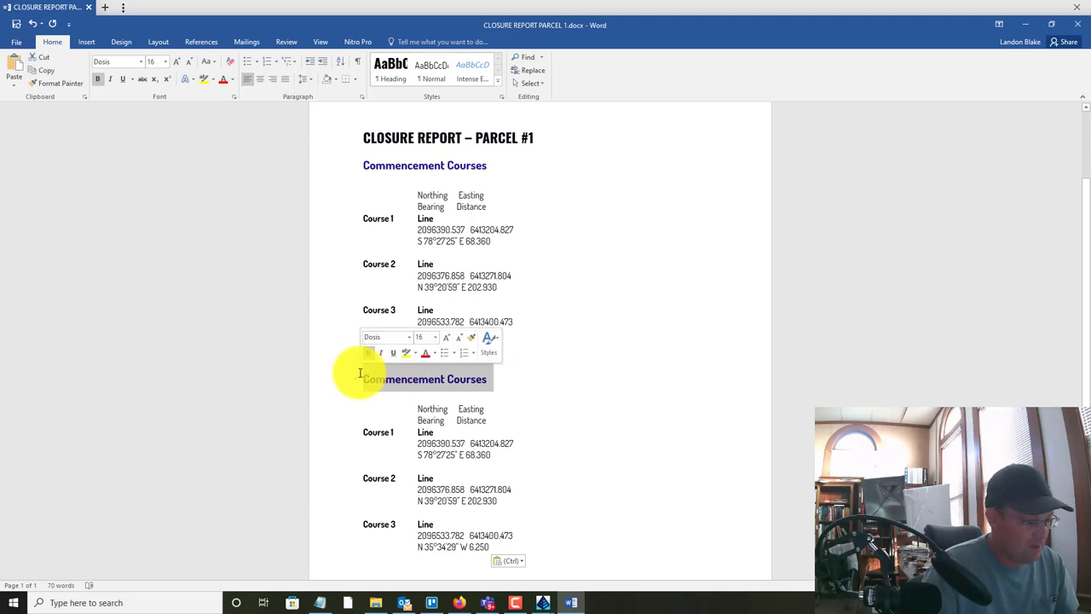
{"action": "type", "text": "Subject Parcel"}
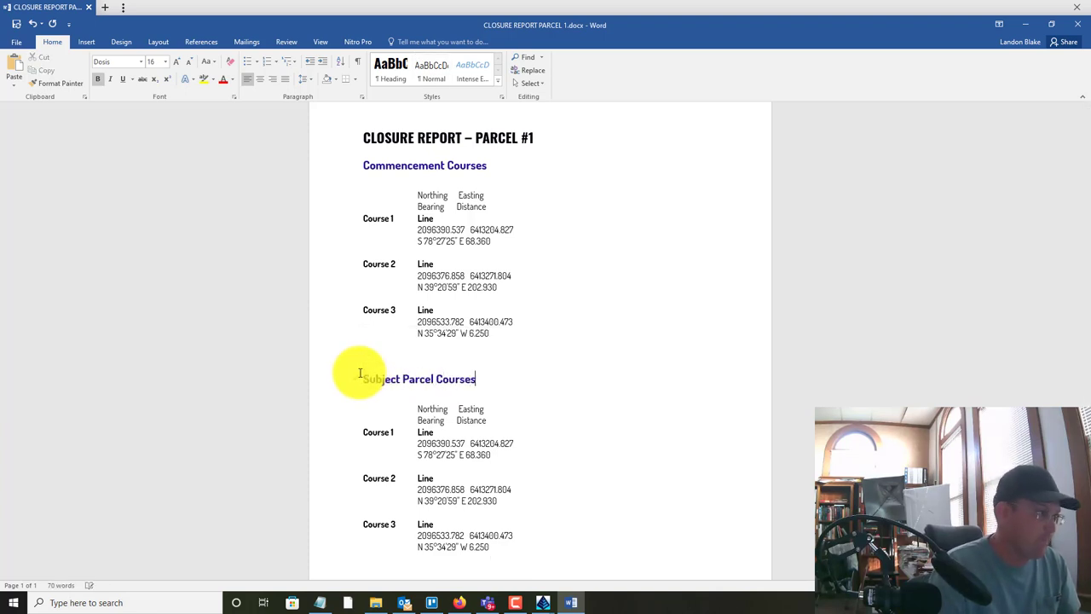
{"action": "scroll", "coordinate": [500, 409], "scroll_direction": "up", "scroll_amount": 2}
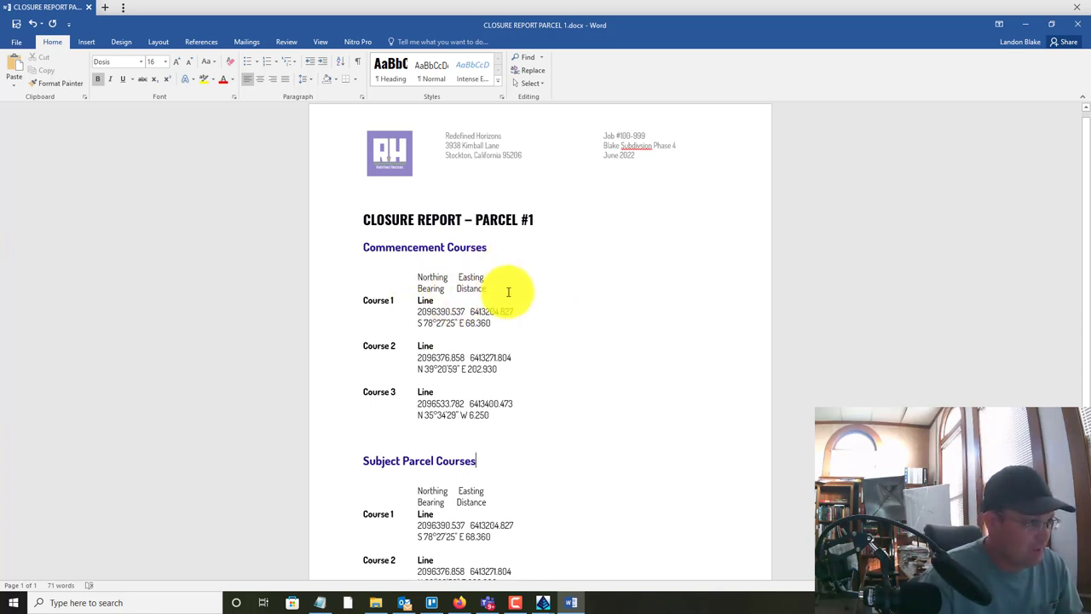
Switch to the untitled Notepad file and copy the commencement courses data from the first coordinate pair through the polyline area line
{"action": "left_click", "coordinate": [397, 290]}
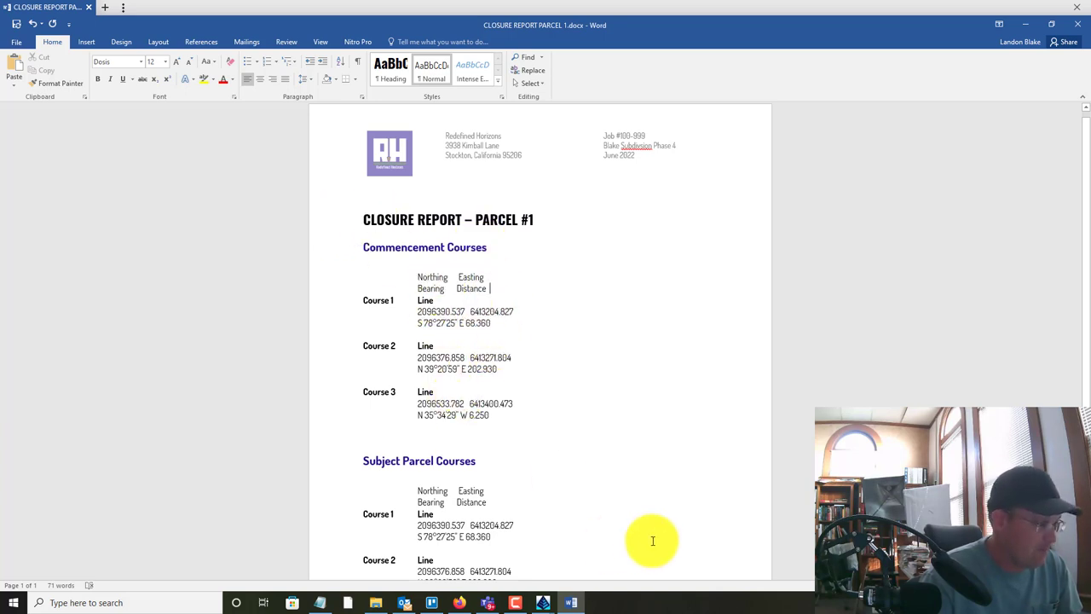
{"action": "left_click", "coordinate": [571, 602]}
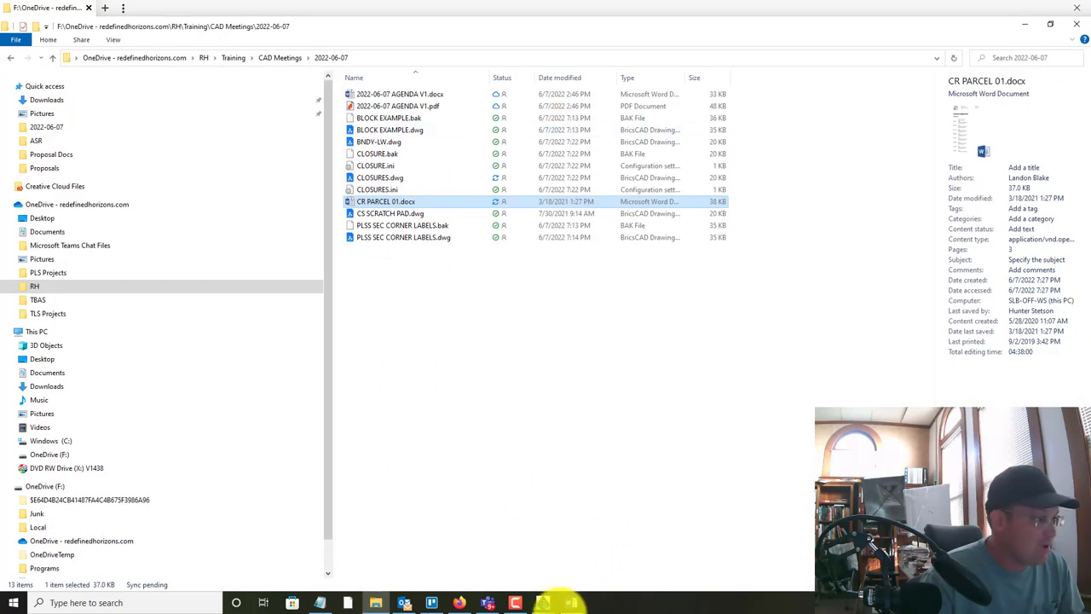
{"action": "left_click", "coordinate": [343, 602]}
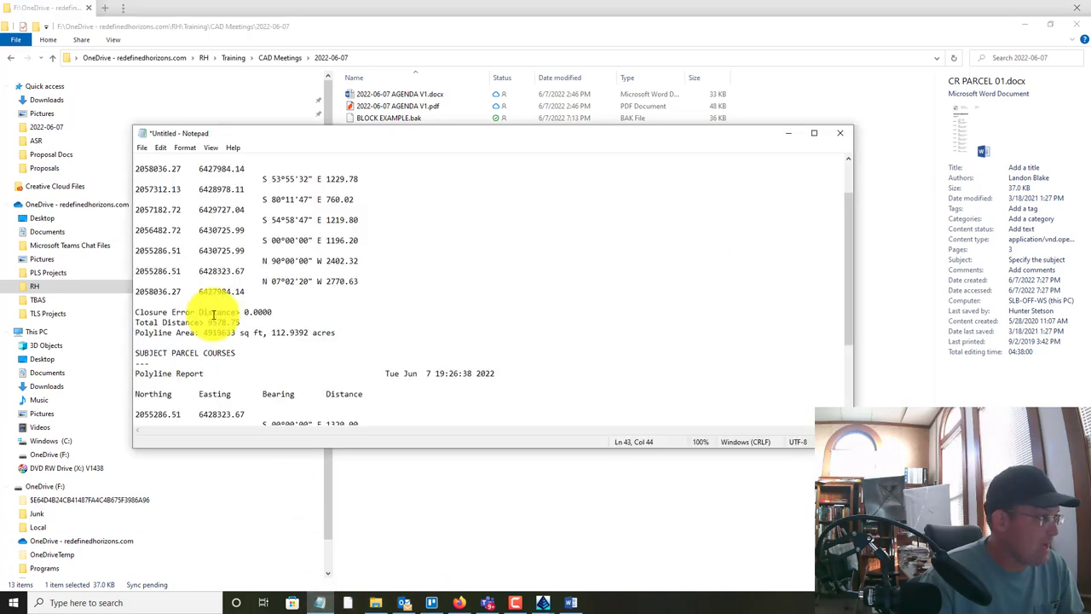
{"action": "scroll", "coordinate": [230, 320], "scroll_direction": "up", "scroll_amount": 2}
{"action": "left_click_drag", "start_coordinate": [353, 382], "coordinate": [132, 221]}
{"action": "key", "text": "ctrl+c"}
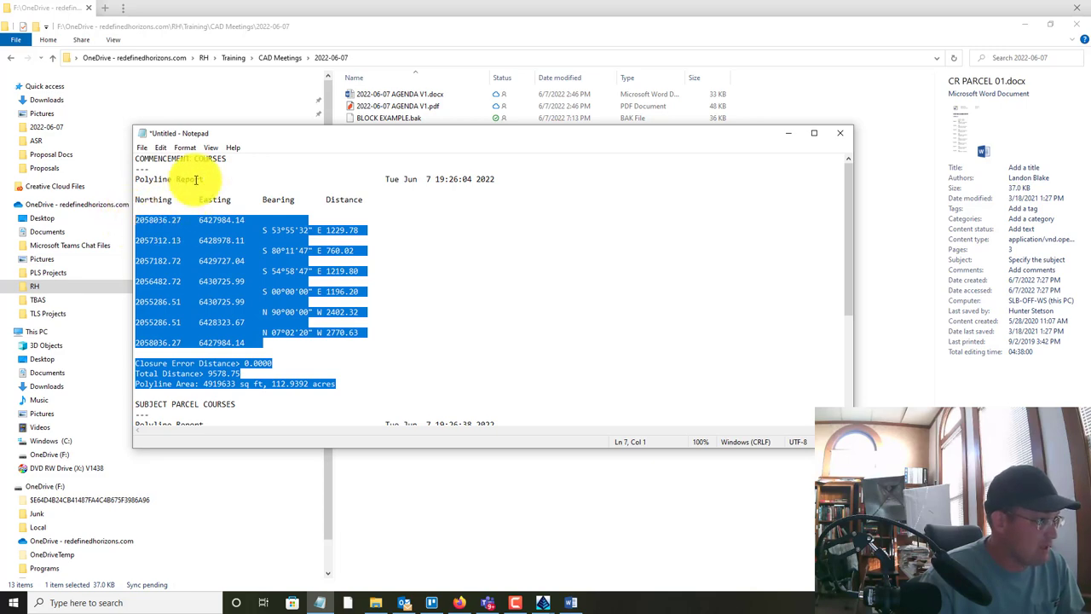
Back in Word, replace Courses 1 to 3 under Commencement Courses with the copied polyline data and remove its bold formatting
{"action": "left_click", "coordinate": [569, 599]}
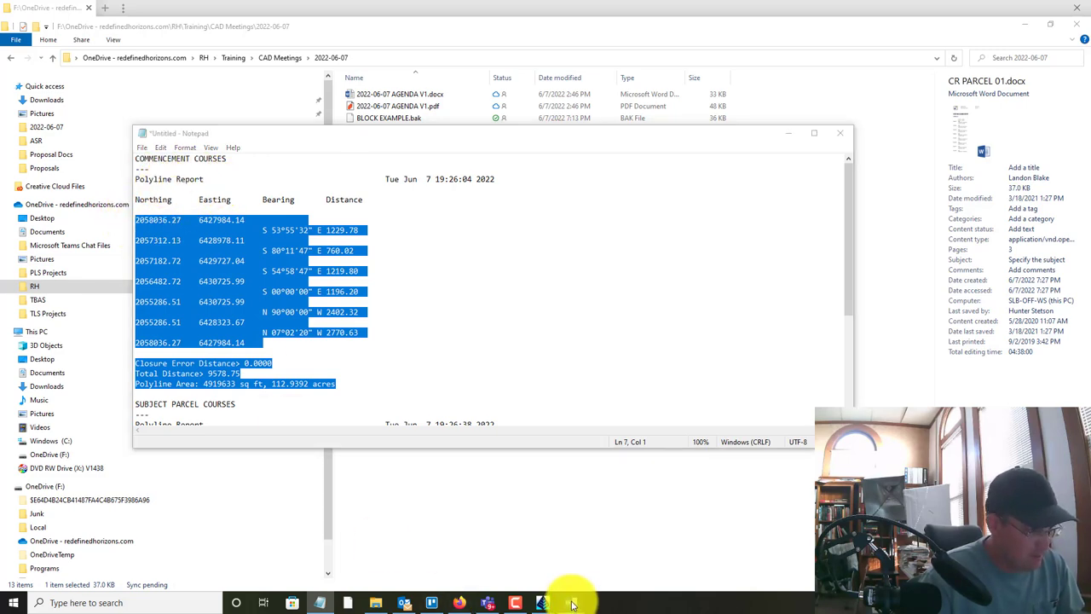
{"action": "left_click_drag", "start_coordinate": [487, 407], "coordinate": [333, 302]}
{"action": "key", "text": "ctrl+v"}
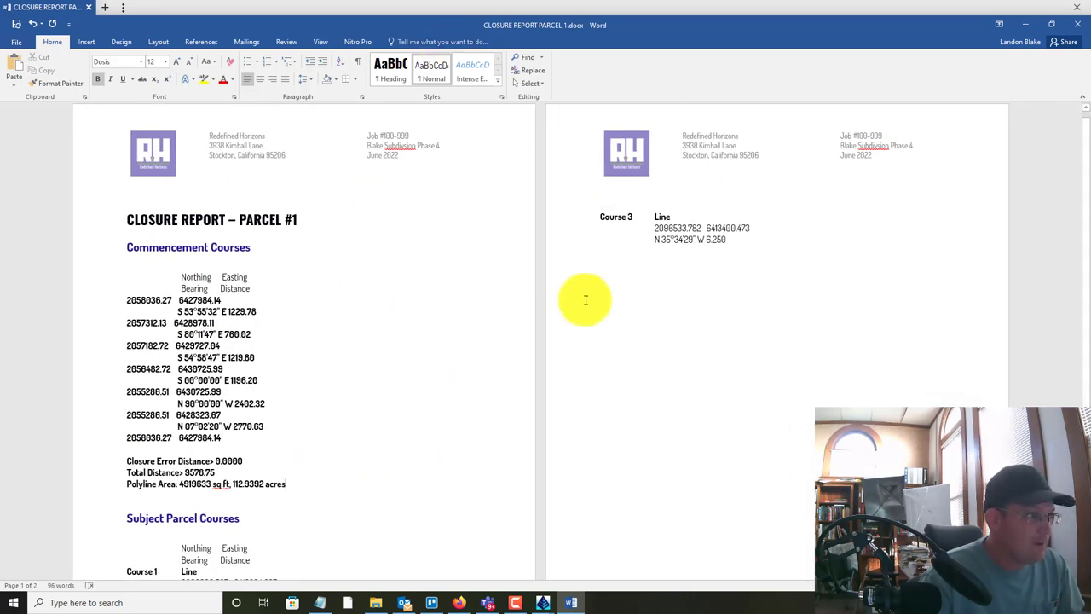
{"action": "triple_click", "coordinate": [182, 383]}
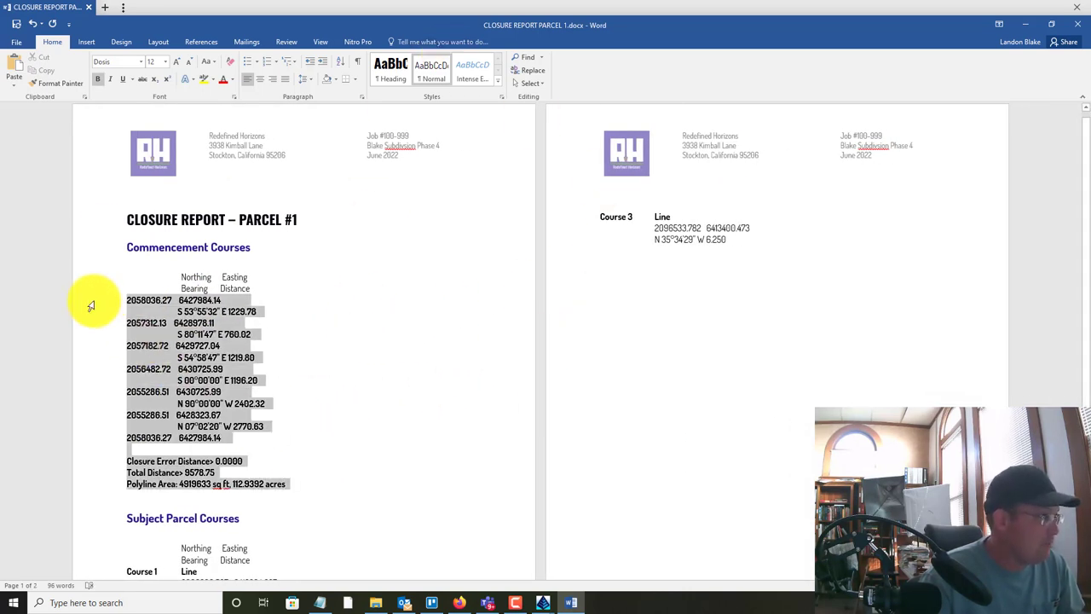
{"action": "left_click", "coordinate": [97, 79]}
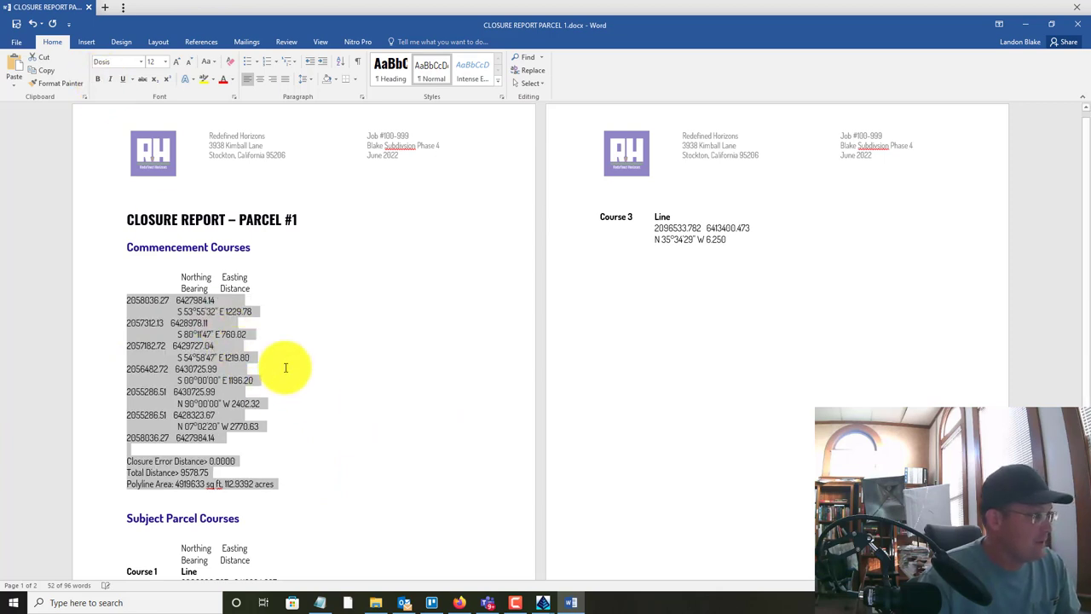
Indent all coordinate and bearing lines under Commencement Courses so they align beneath the Northing and Bearing column headings
{"action": "left_click", "coordinate": [130, 301]}
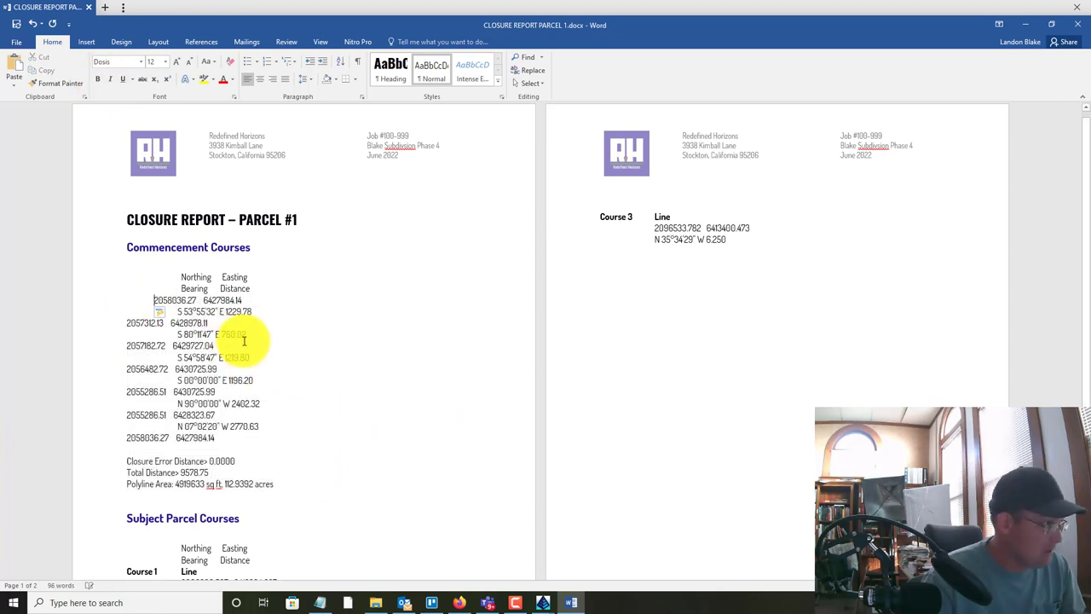
{"action": "key", "text": "Tab"}
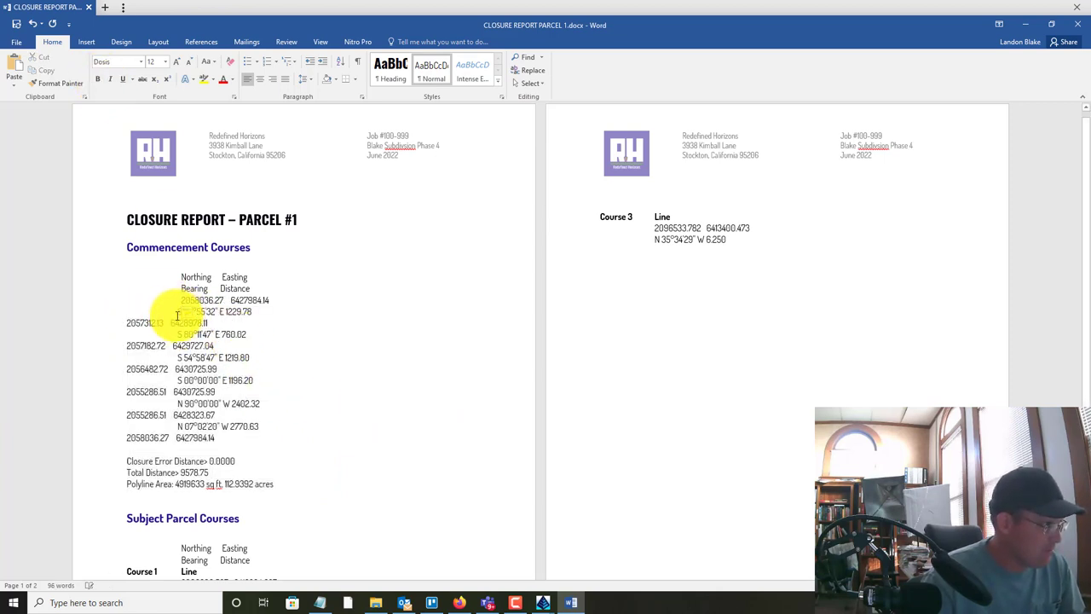
{"action": "left_click", "coordinate": [128, 323]}
{"action": "key", "text": "Tab"}
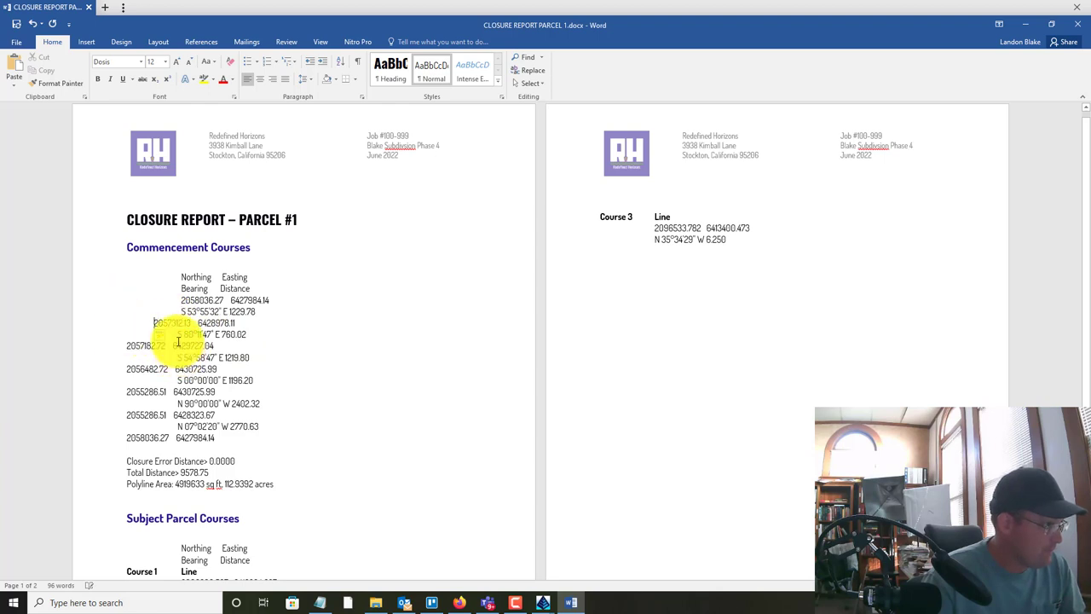
{"action": "key", "text": "Tab"}
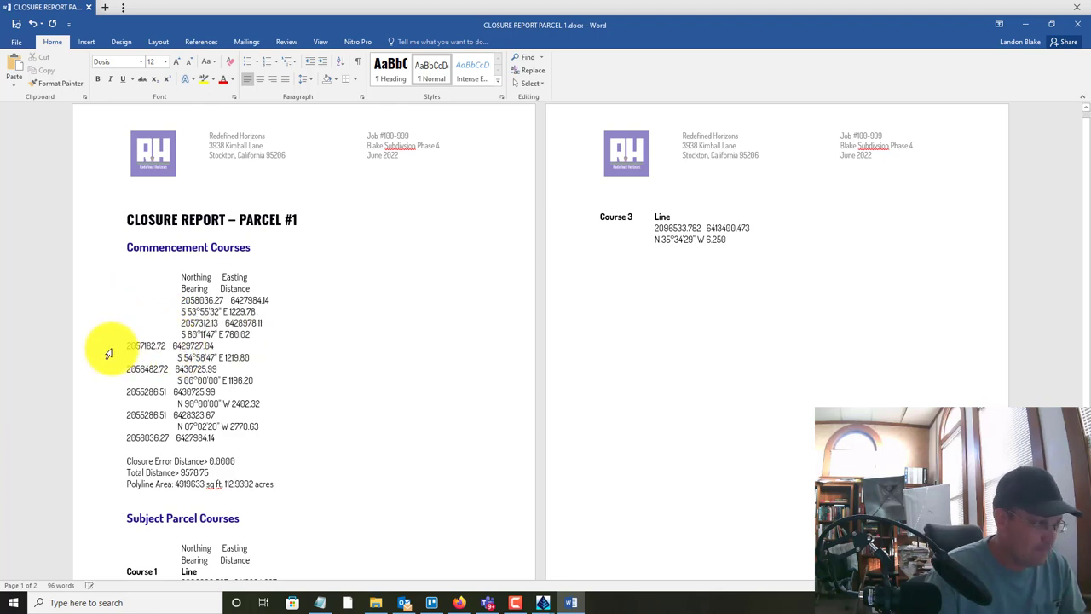
{"action": "left_click", "coordinate": [128, 346]}
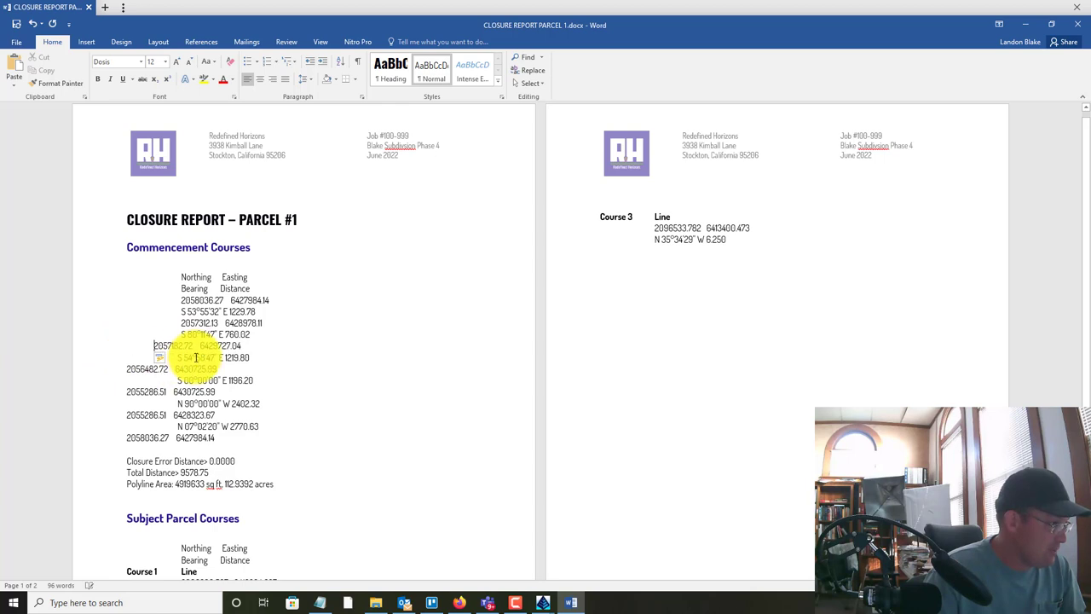
{"action": "key", "text": "Tab"}
{"action": "key", "text": "Tab"}
{"action": "left_click", "coordinate": [130, 357]}
{"action": "key", "text": "Tab"}
{"action": "left_click", "coordinate": [128, 369]}
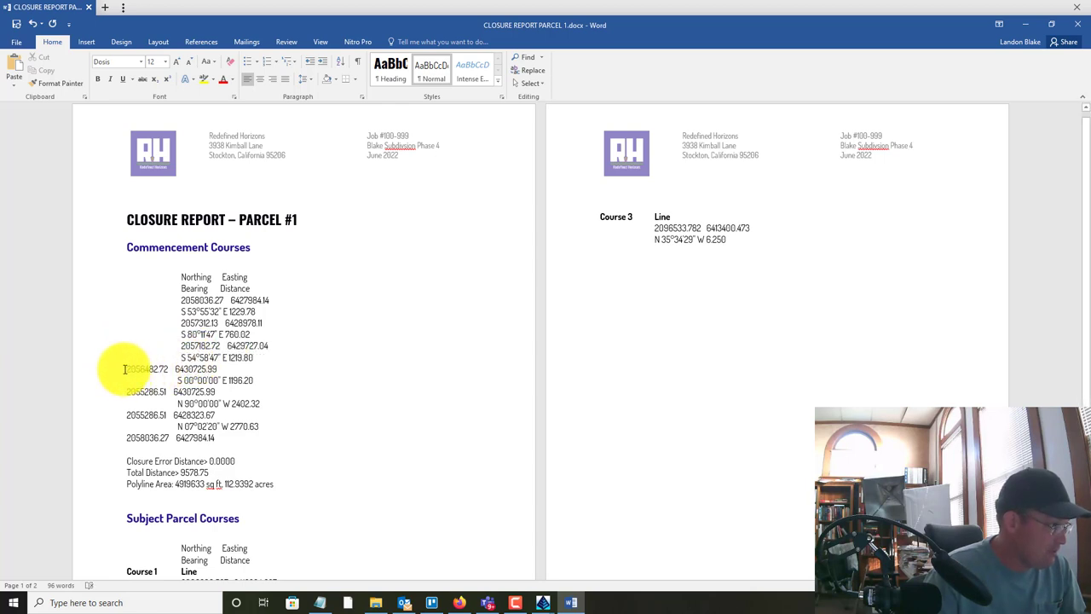
{"action": "key", "text": "Tab"}
{"action": "key", "text": "Tab"}
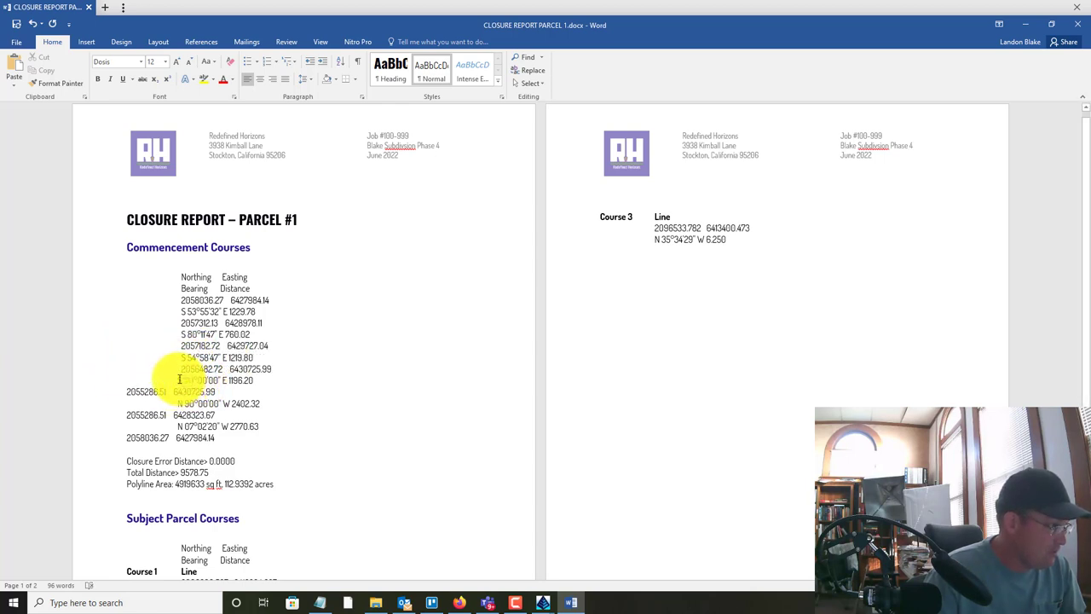
{"action": "left_click", "coordinate": [176, 380]}
{"action": "key", "text": "Tab"}
{"action": "left_click", "coordinate": [126, 391]}
{"action": "key", "text": "Tab"}
{"action": "key", "text": "Tab"}
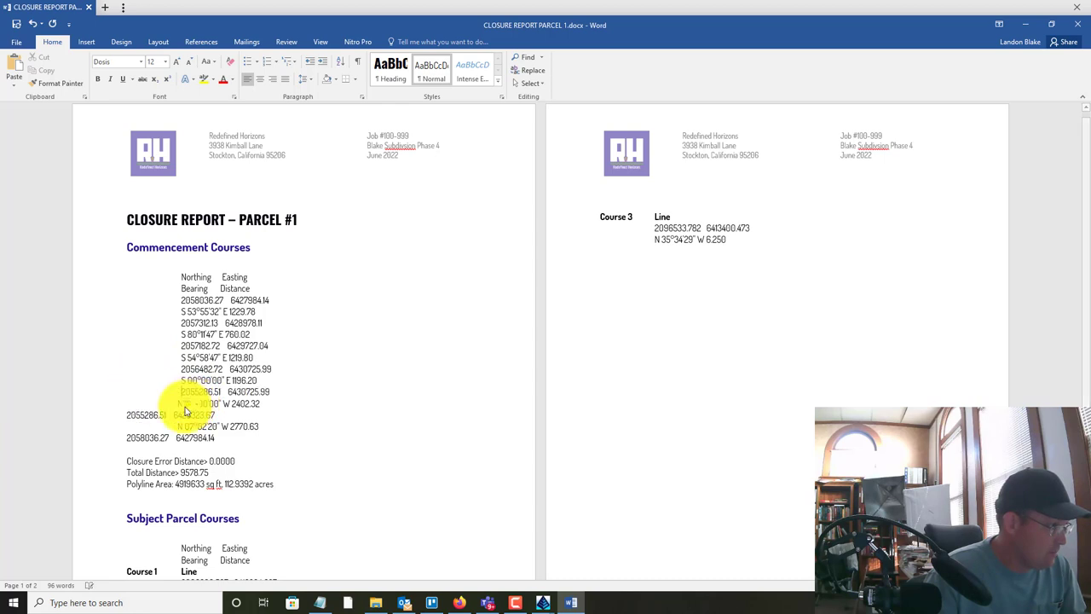
{"action": "left_click", "coordinate": [177, 403]}
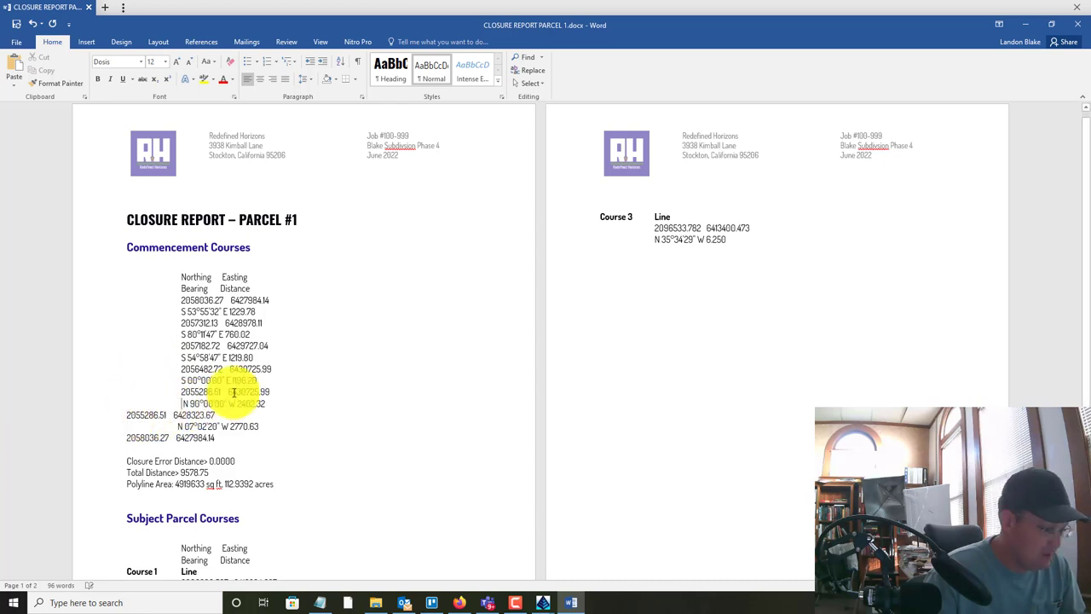
{"action": "key", "text": "Tab"}
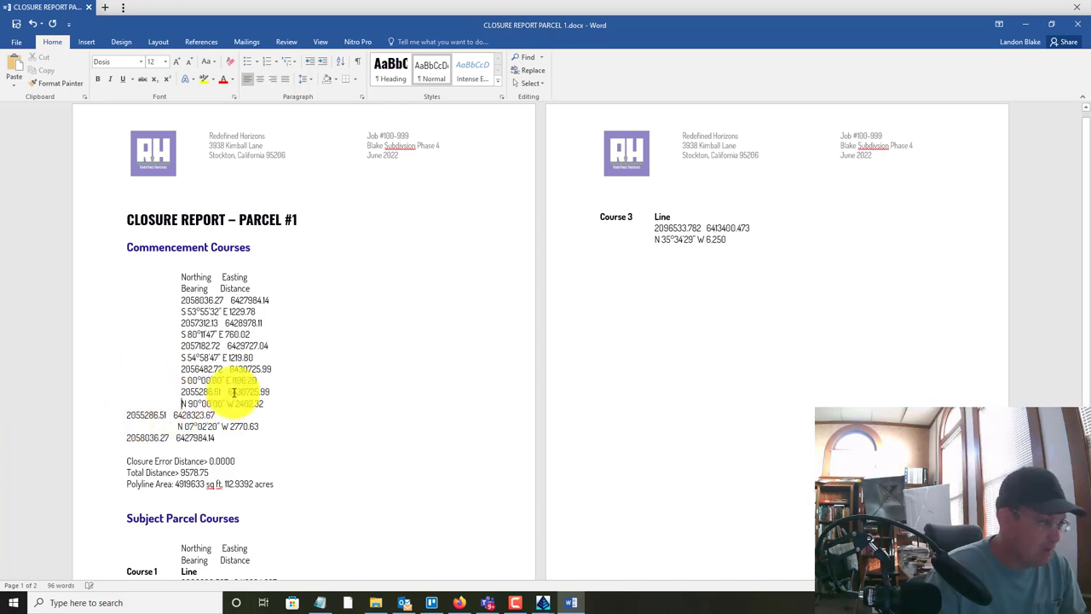
{"action": "left_click", "coordinate": [126, 414]}
{"action": "key", "text": "Tab"}
{"action": "key", "text": "Tab"}
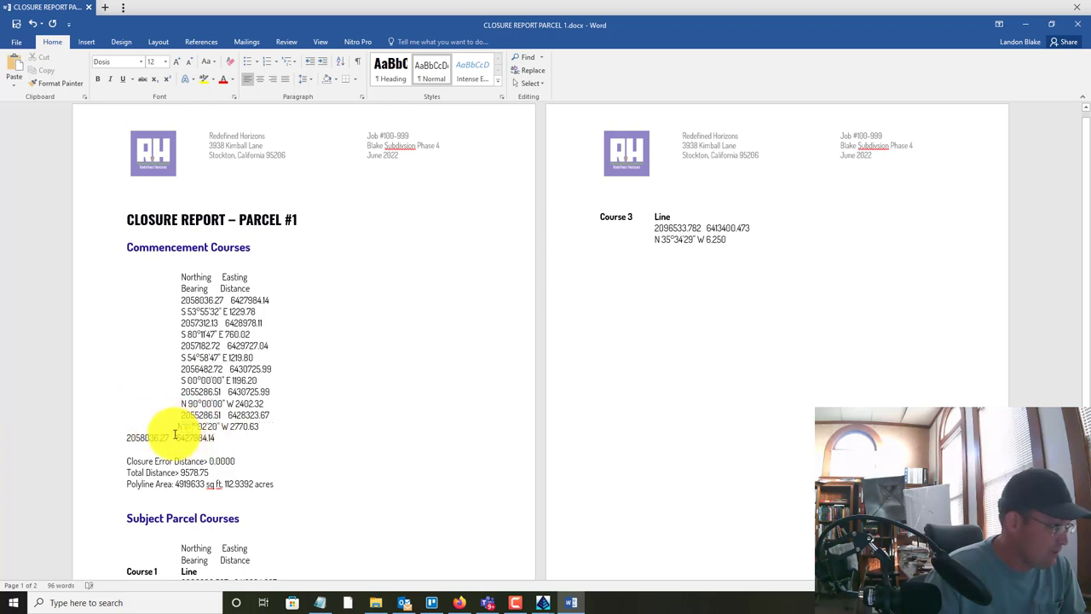
{"action": "left_click", "coordinate": [126, 437]}
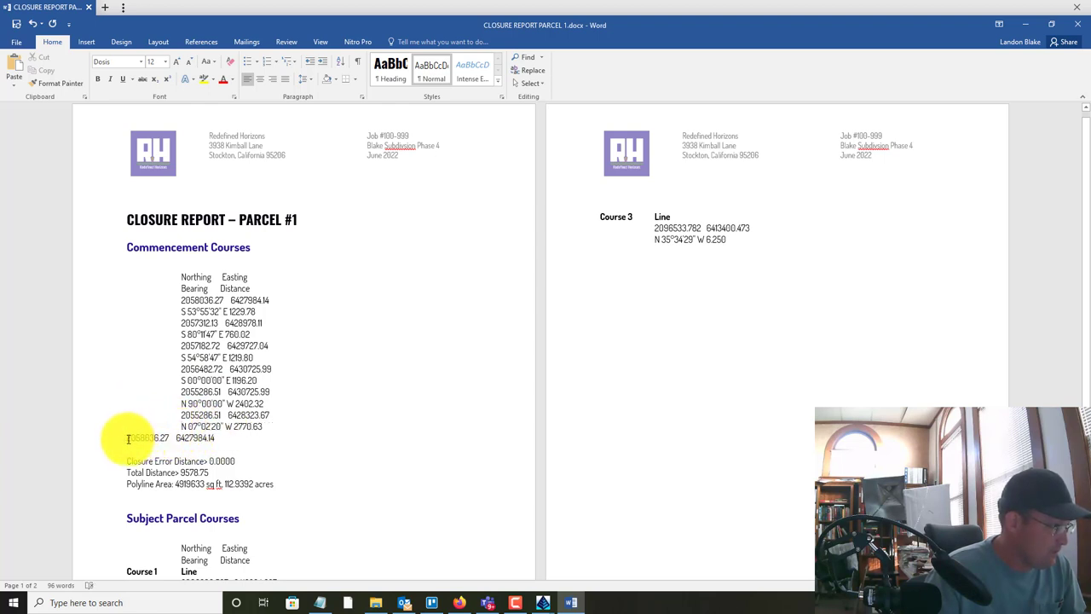
{"action": "key", "text": "Tab"}
{"action": "key", "text": "Tab"}
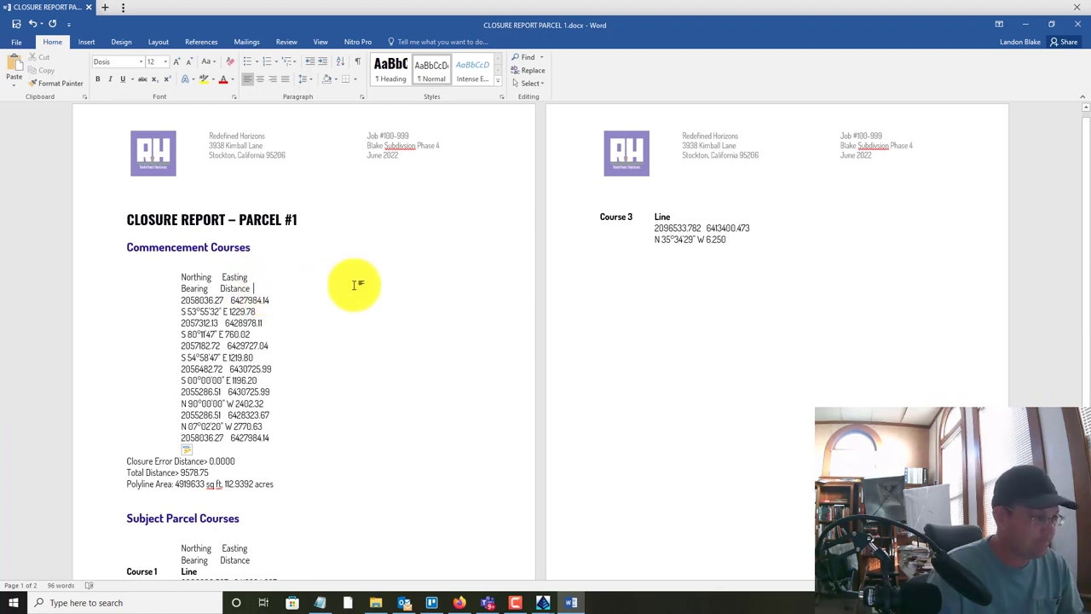
Insert a blank line and a bold Course 1 label above the first coordinate pair under Commencement Courses
{"action": "key", "text": "Return"}
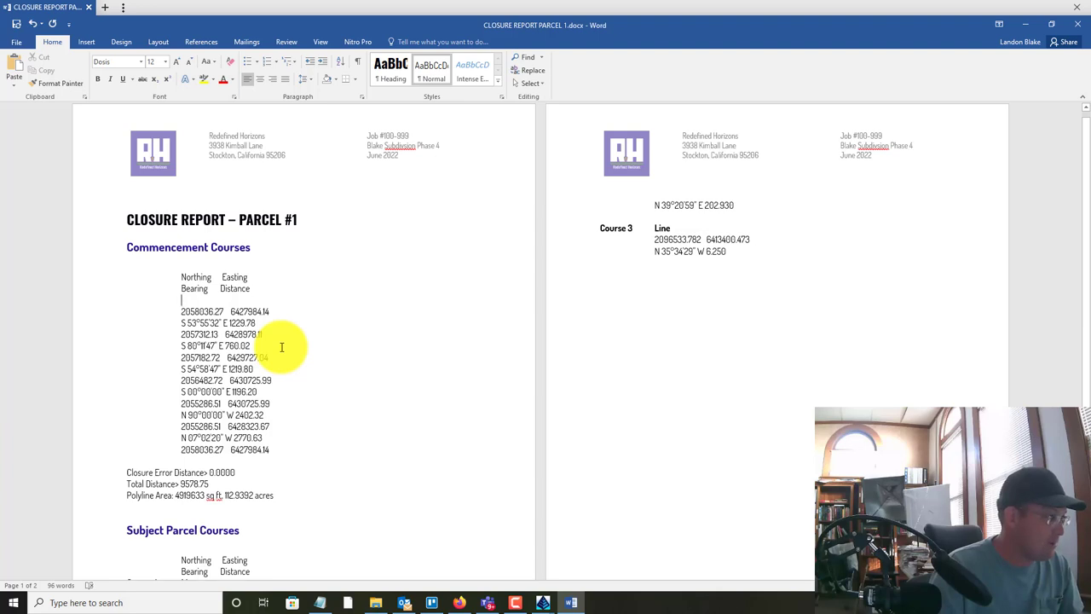
{"action": "key", "text": "Return"}
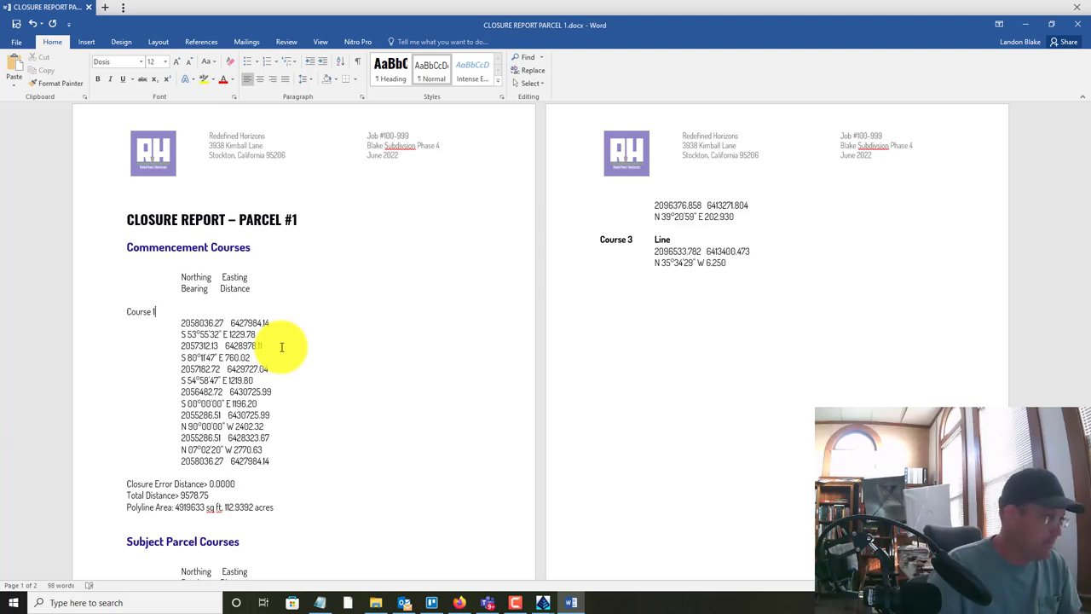
{"action": "left_click", "coordinate": [92, 311]}
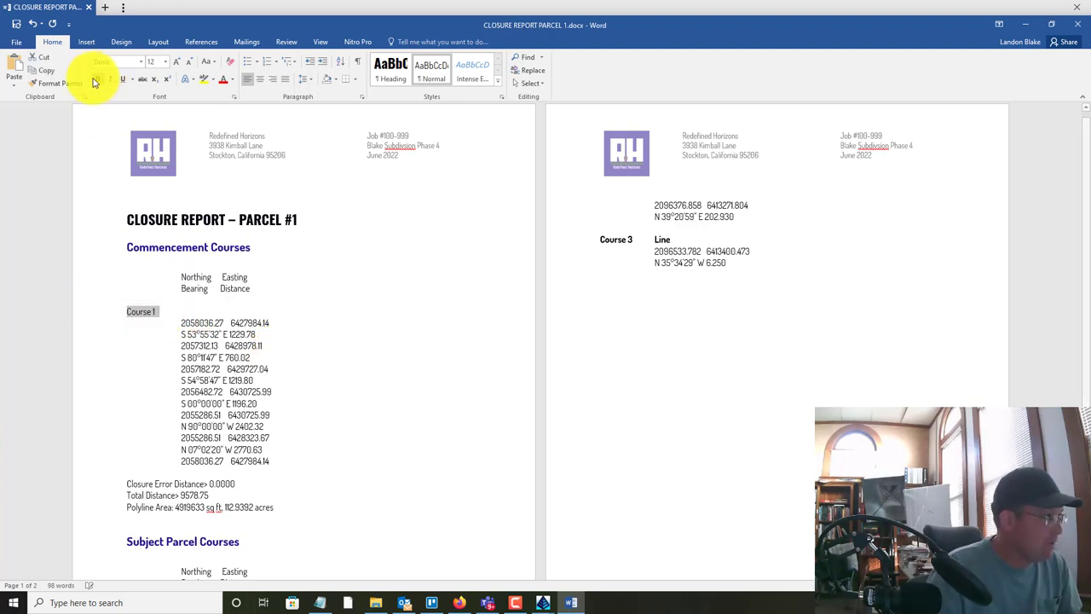
{"action": "left_click", "coordinate": [97, 79]}
Add bold labels Course 2 through Course 6 above their coordinate pairs and a bold Point-Of-Beginning label above the last pair
{"action": "left_click", "coordinate": [263, 337]}
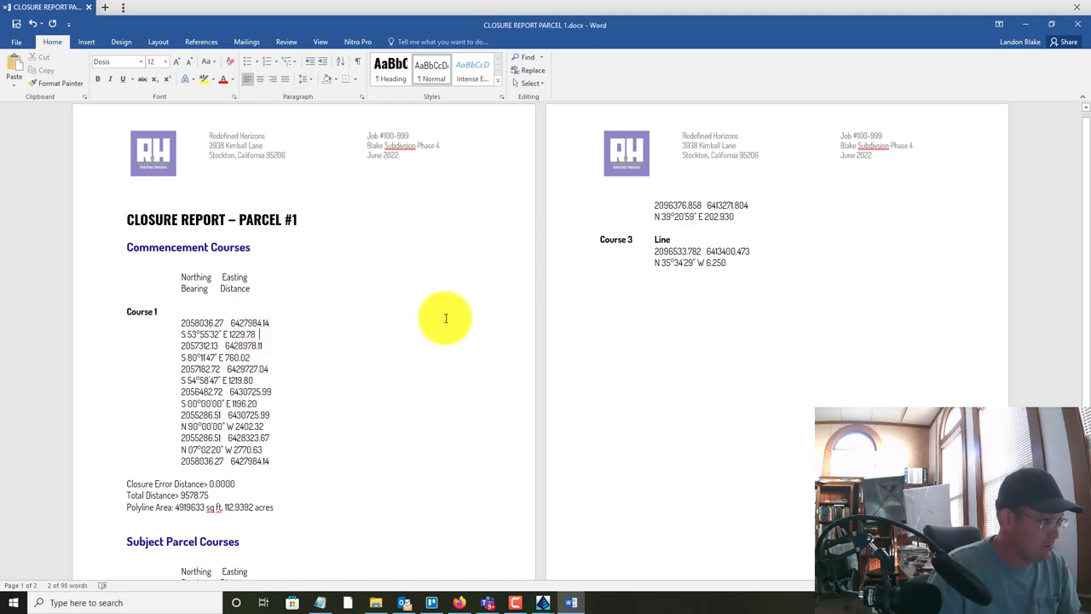
{"action": "key", "text": "Return"}
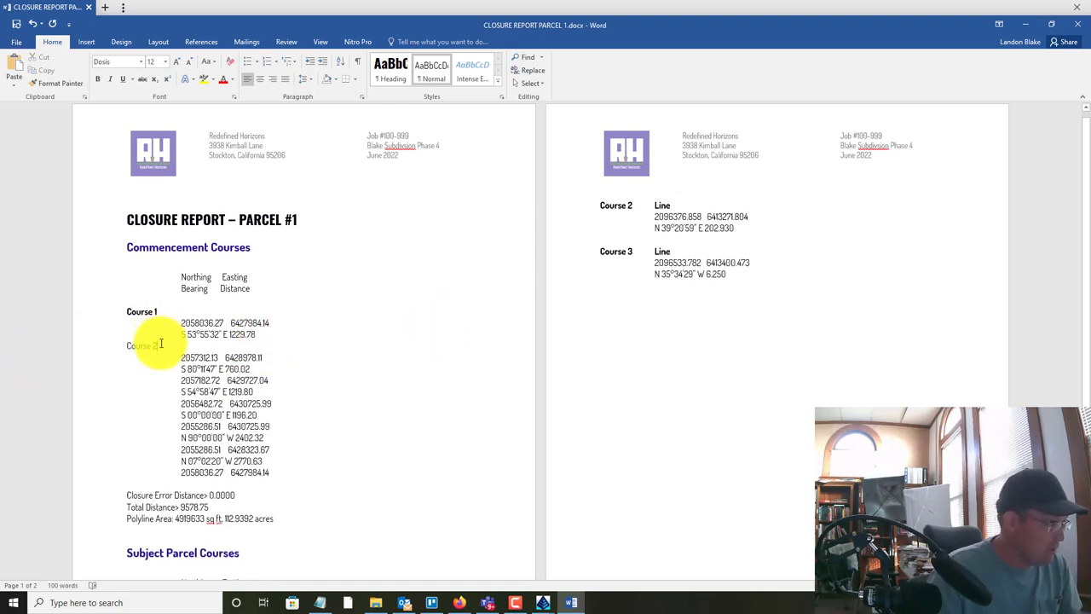
{"action": "left_click_drag", "start_coordinate": [159, 345], "coordinate": [111, 348]}
{"action": "left_click", "coordinate": [97, 79]}
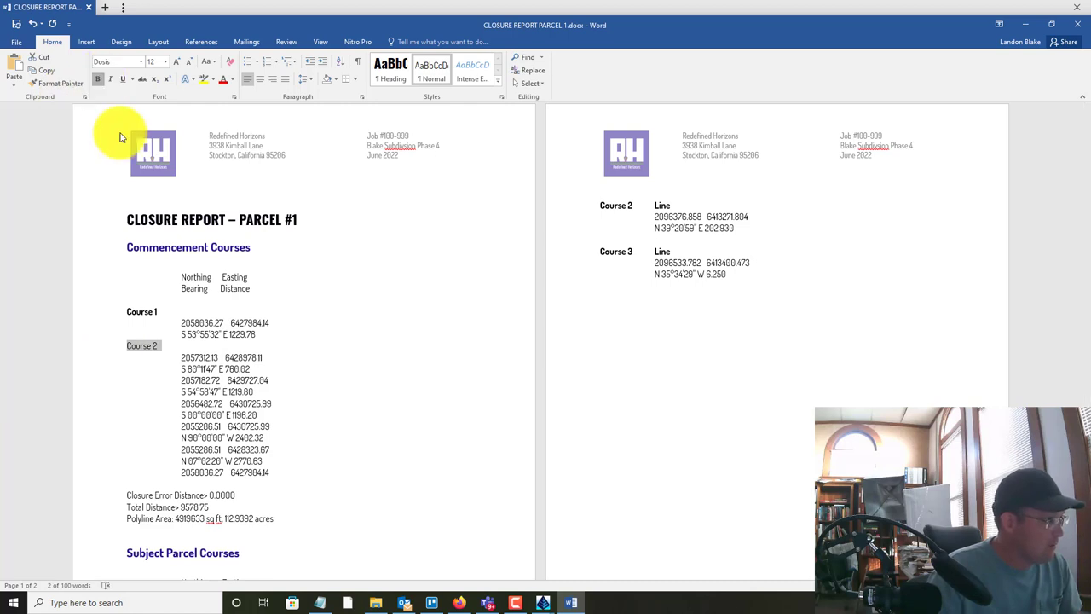
{"action": "left_click", "coordinate": [268, 369]}
{"action": "key", "text": "Return"}
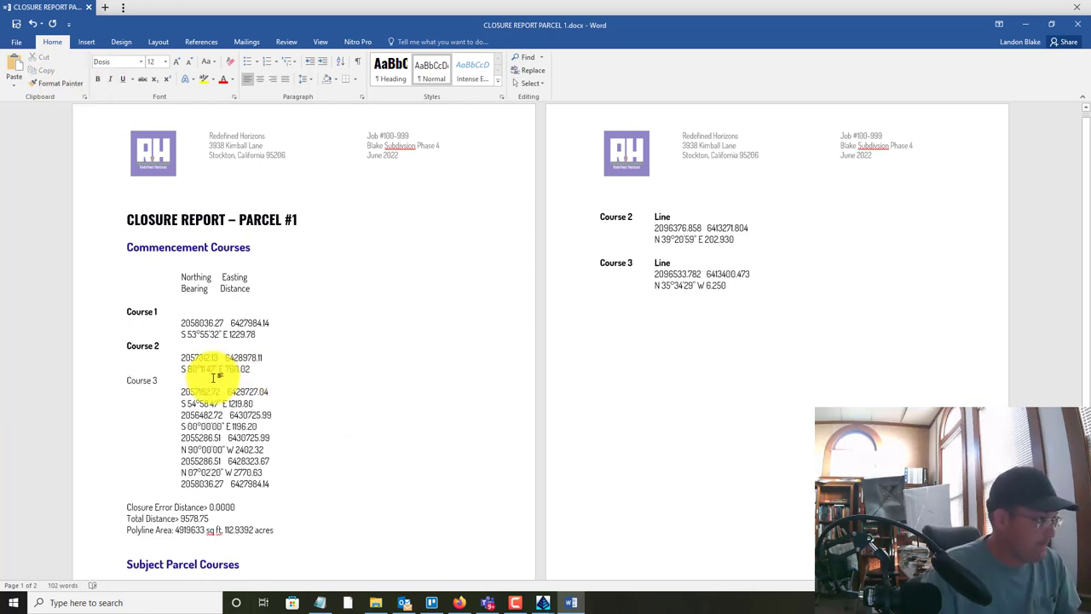
{"action": "left_click_drag", "start_coordinate": [162, 380], "coordinate": [111, 384]}
{"action": "left_click", "coordinate": [121, 364]}
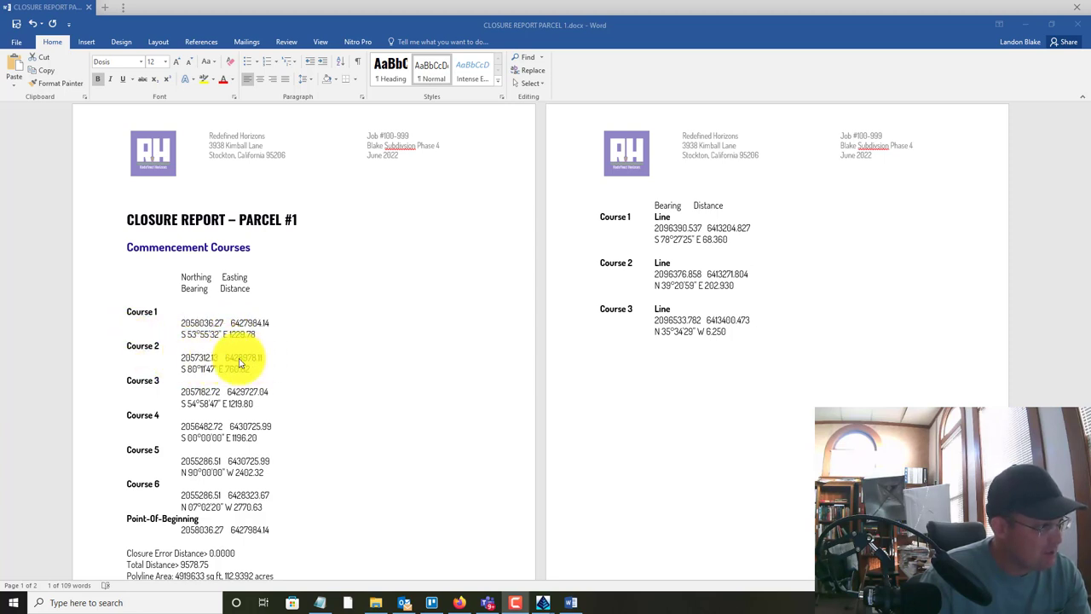
Duplicate Course 1's coordinate pair above the Course 1 label and give the copy a bold Point-Of-Commencement label
{"action": "scroll", "coordinate": [273, 497], "scroll_direction": "down", "scroll_amount": 1}
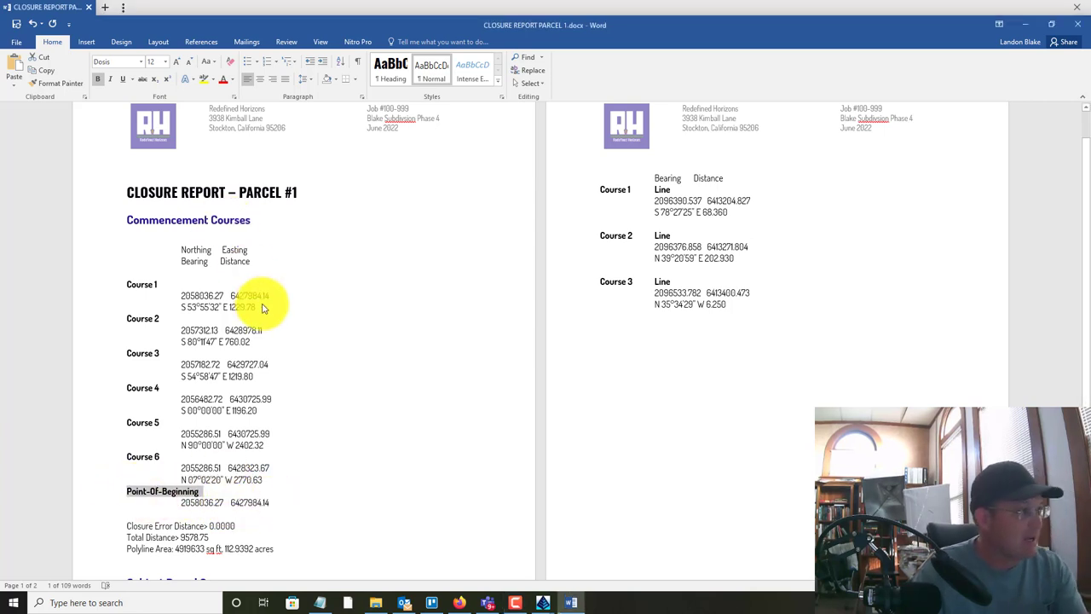
{"action": "left_click_drag", "start_coordinate": [260, 304], "coordinate": [191, 295]}
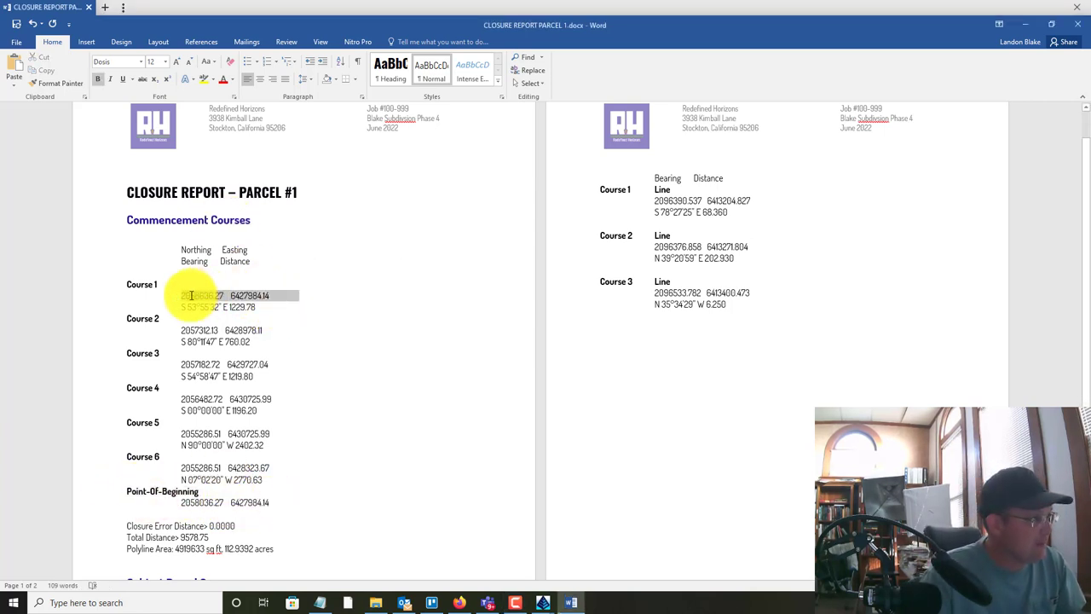
{"action": "key", "text": "ctrl+c"}
{"action": "left_click", "coordinate": [183, 272]}
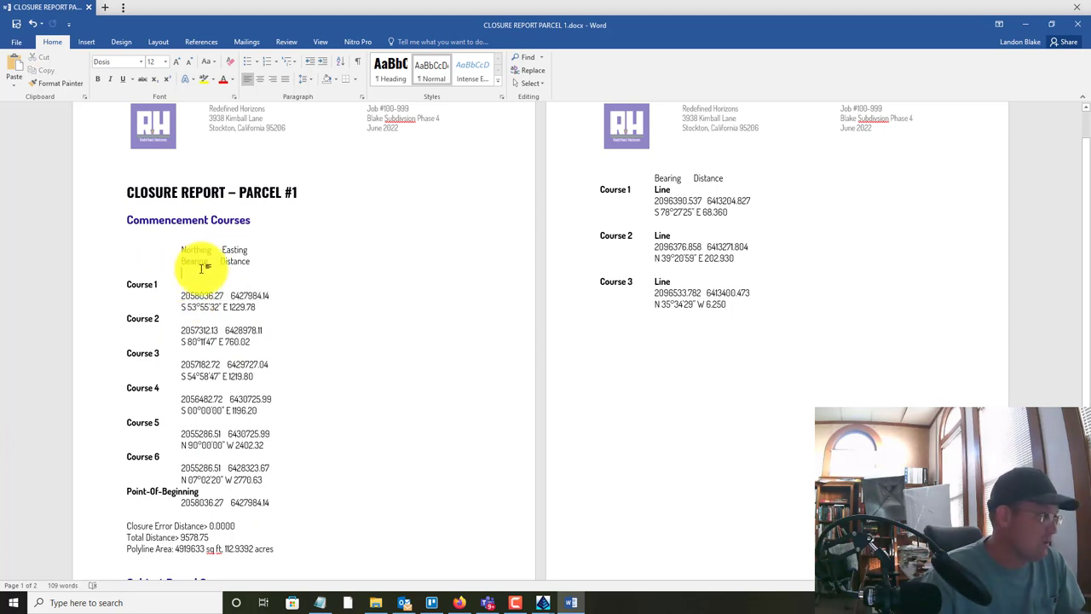
{"action": "key", "text": "ctrl+v"}
{"action": "key", "text": "Return"}
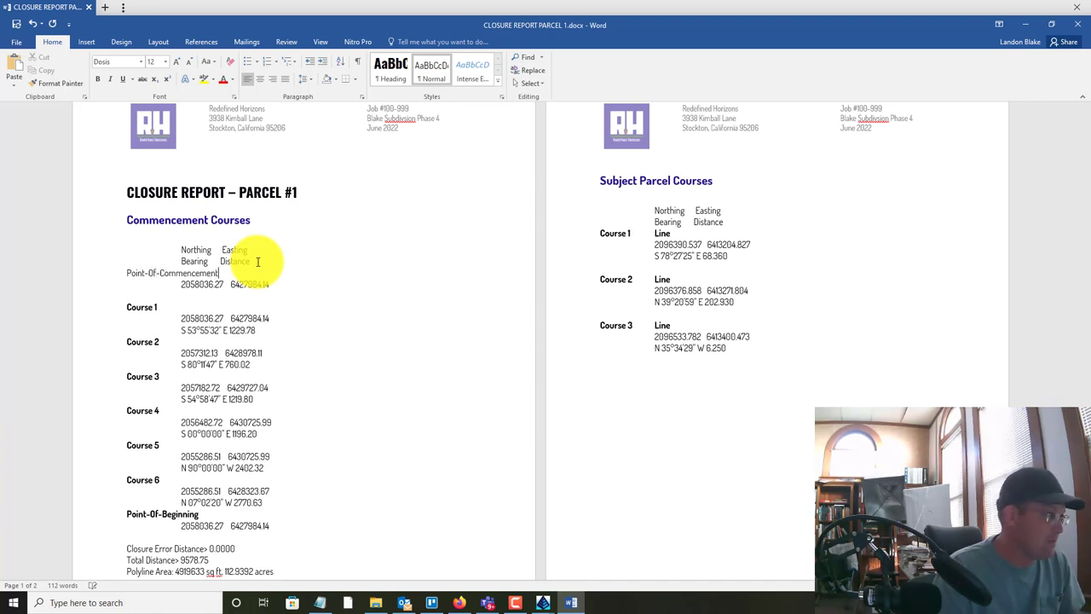
{"action": "left_click_drag", "start_coordinate": [219, 274], "coordinate": [124, 281]}
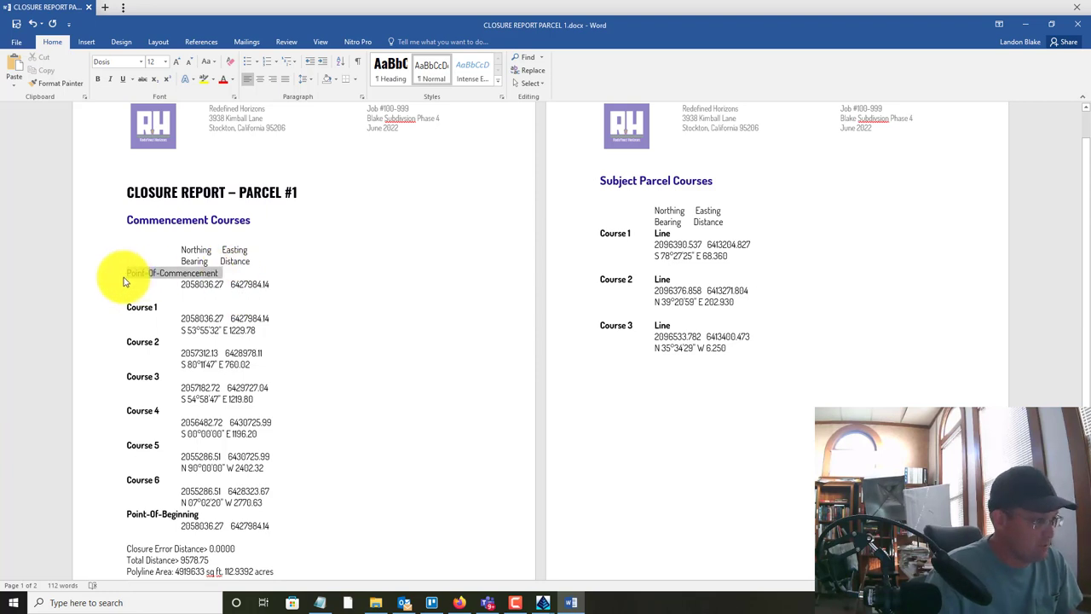
{"action": "key", "text": "ctrl+b"}
Insert a blank line above the Point-Of-Commencement label and remove the blank line below its coordinates
{"action": "left_click", "coordinate": [158, 292]}
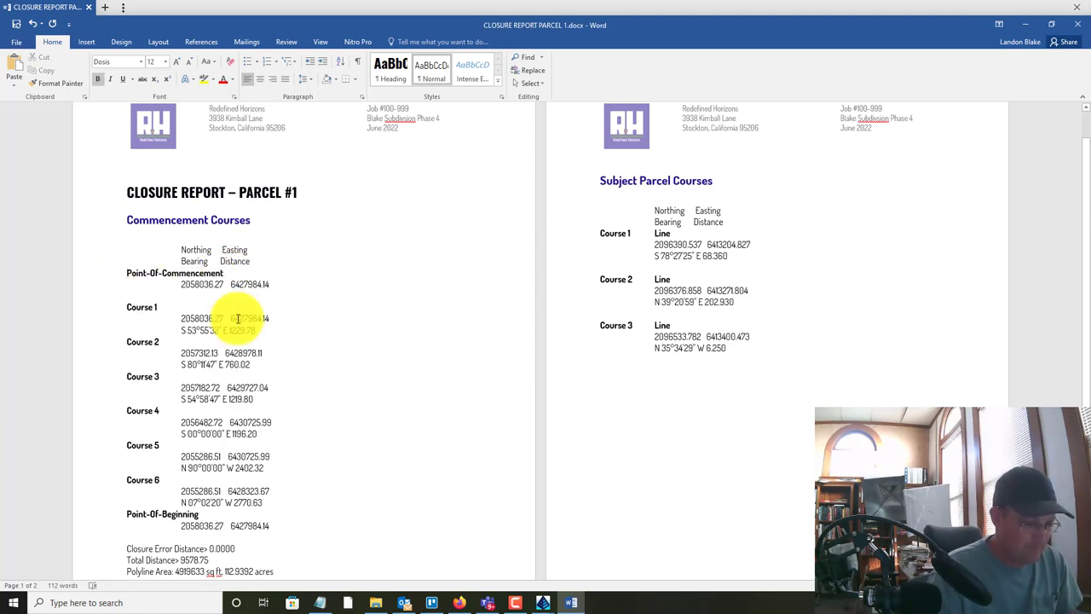
{"action": "key", "text": "Return"}
{"action": "key", "text": "Down"}
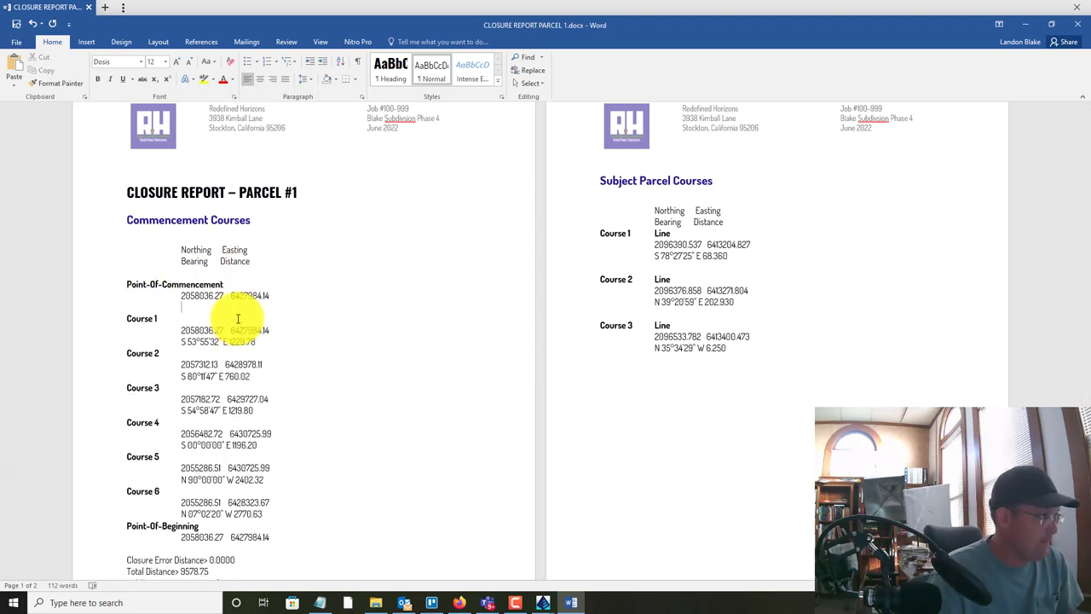
{"action": "key", "text": "BackSpace"}
Add a bold Point-Of-Beginning label on its own line directly above the Course 6 label
{"action": "scroll", "coordinate": [255, 328], "scroll_direction": "down", "scroll_amount": 2}
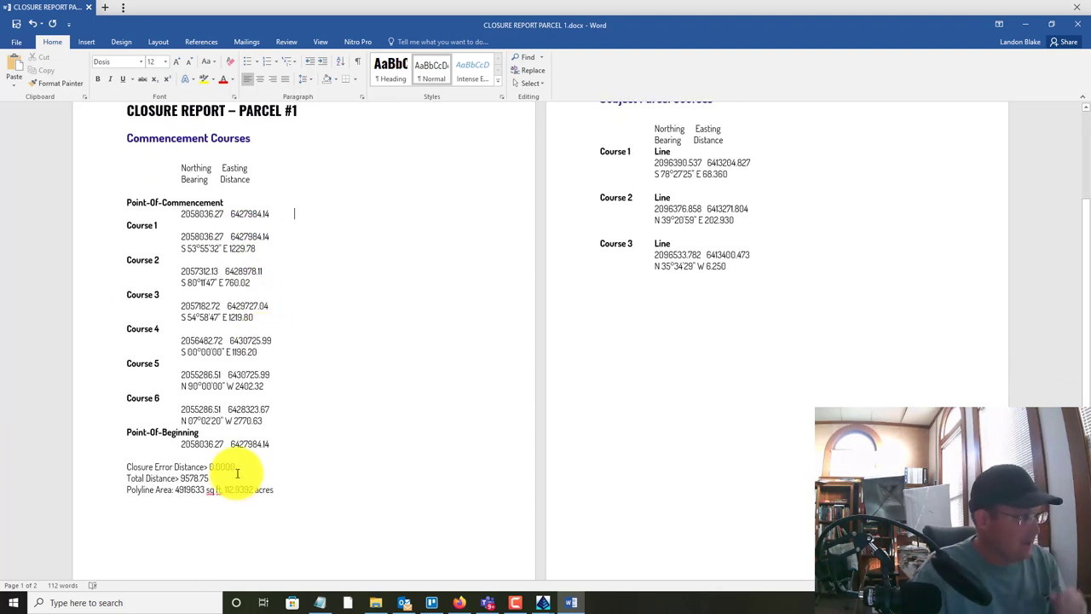
{"action": "left_click", "coordinate": [251, 466]}
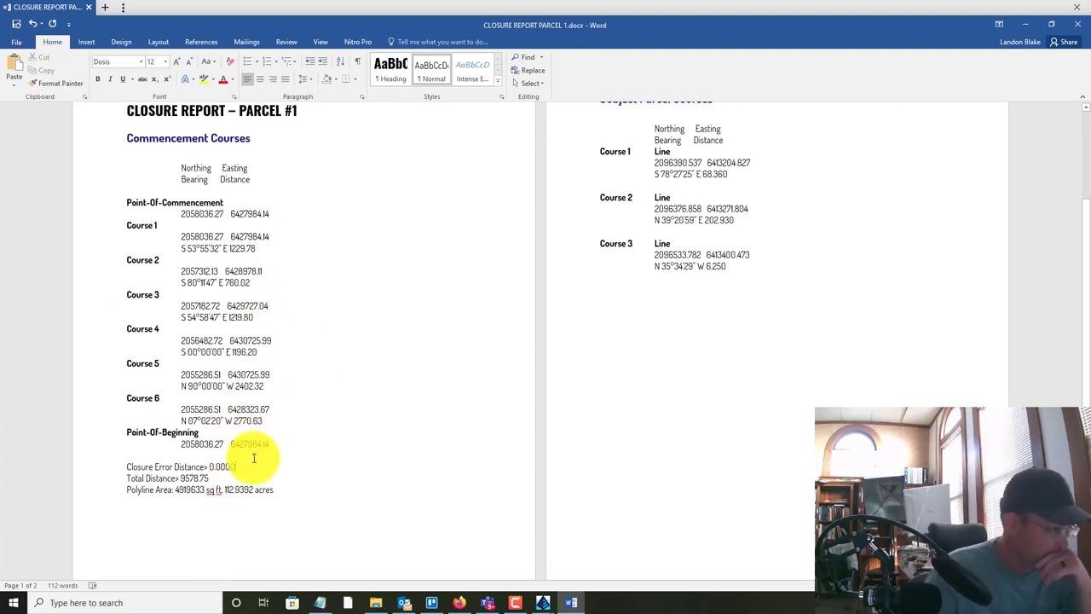
{"action": "left_click", "coordinate": [178, 391]}
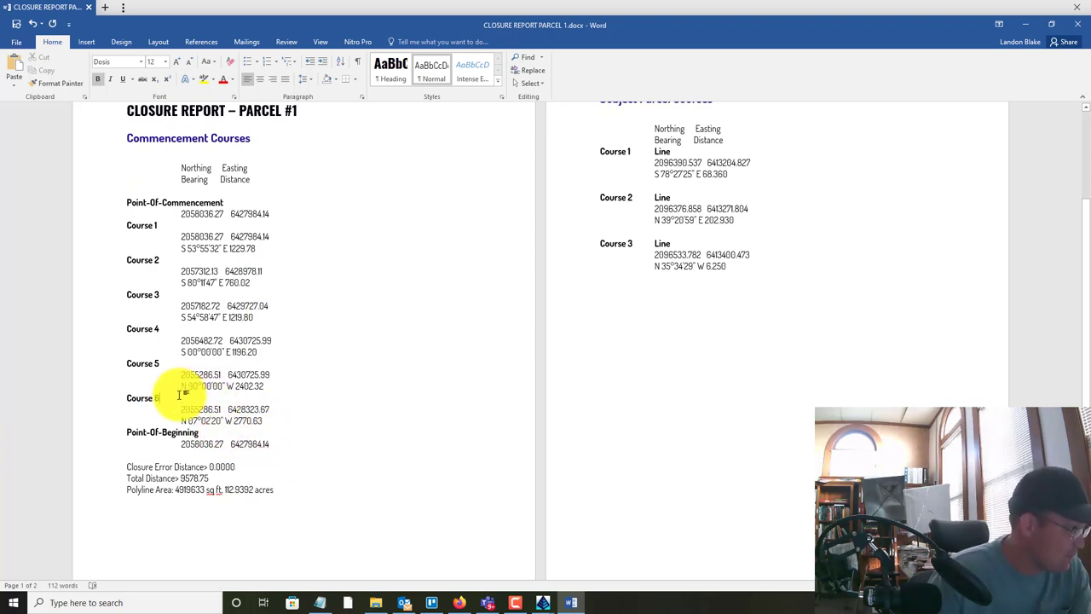
{"action": "left_click_drag", "start_coordinate": [161, 397], "coordinate": [128, 397]}
{"action": "left_click", "coordinate": [128, 397]}
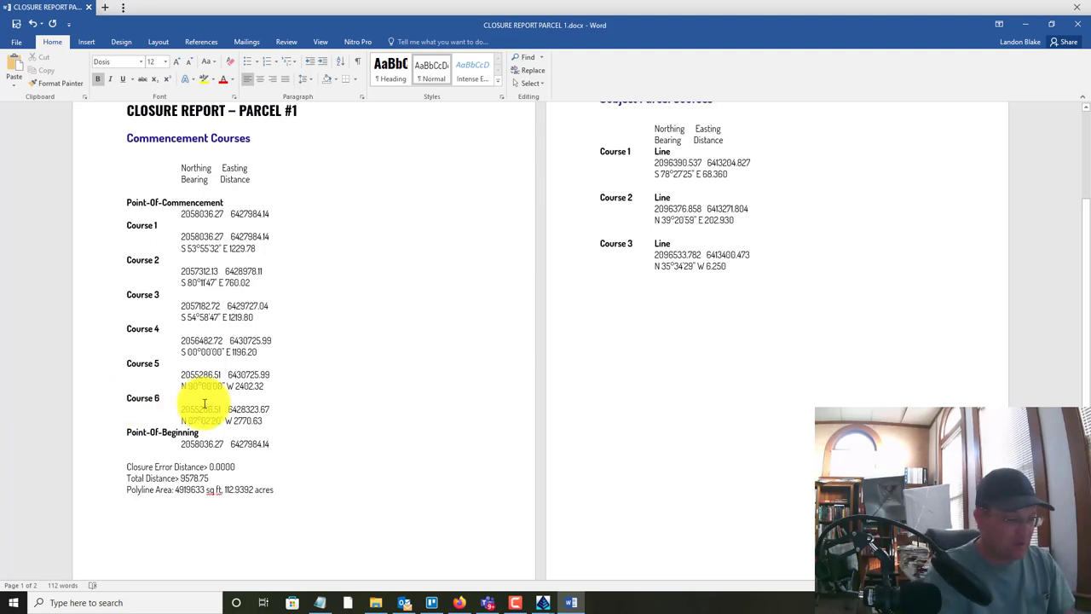
{"action": "key", "text": "Return"}
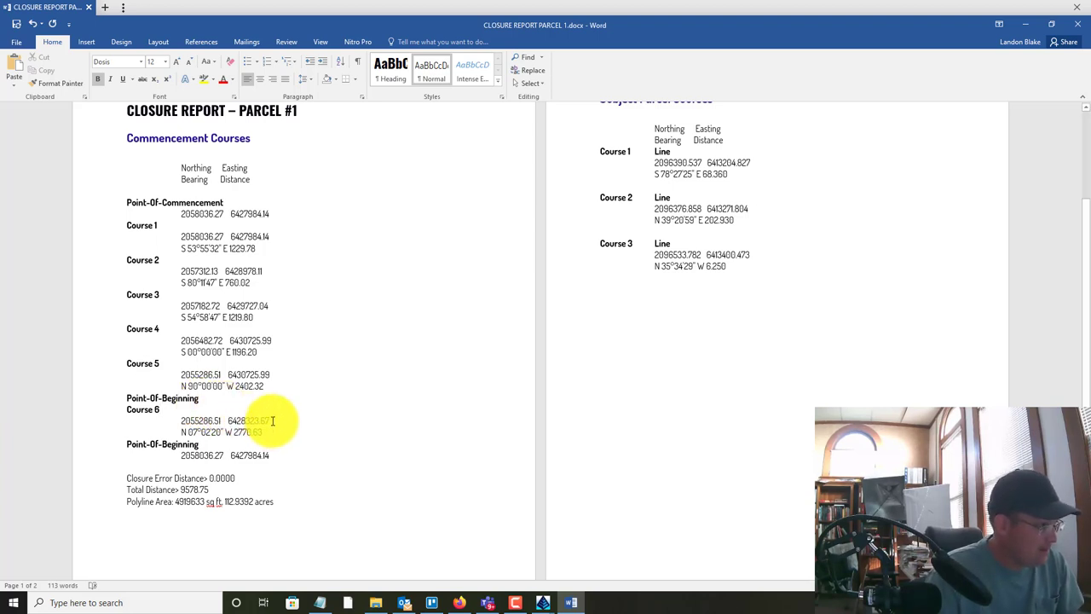
Duplicate Course 6's coordinate pair directly below the Point-Of-Beginning label above Course 6, leaving no extra blank line
{"action": "left_click_drag", "start_coordinate": [273, 420], "coordinate": [193, 422]}
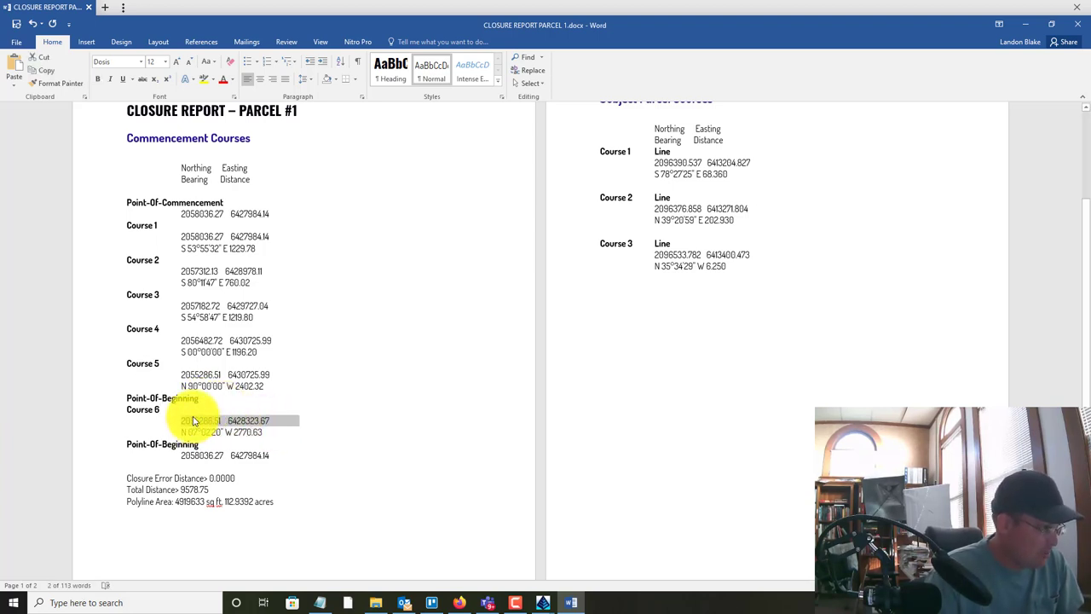
{"action": "left_click", "coordinate": [201, 398]}
{"action": "key", "text": "Return"}
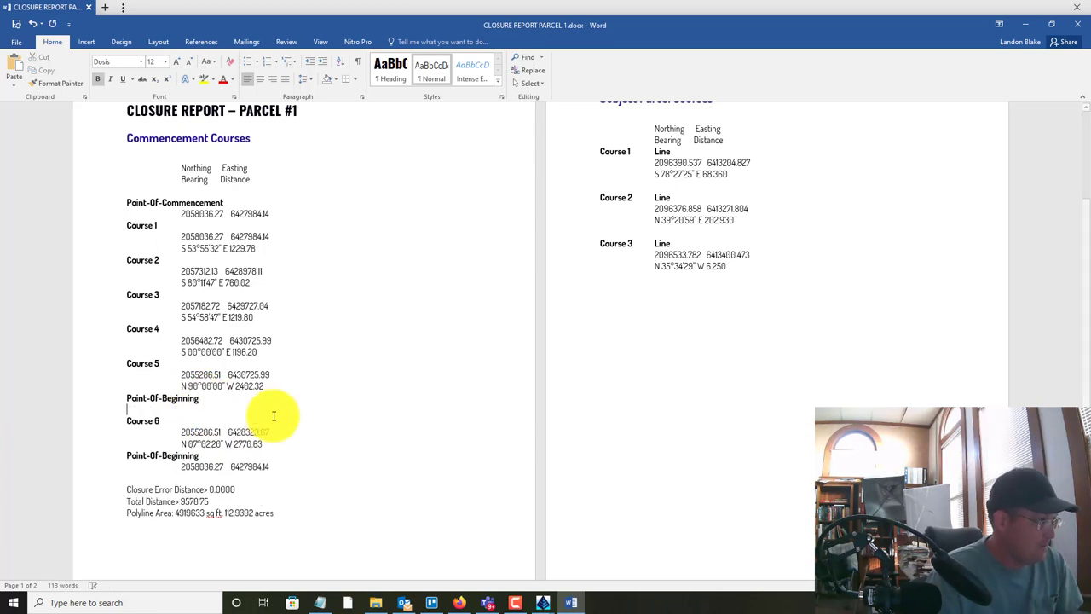
{"action": "key", "text": "ctrl+v"}
{"action": "key", "text": "BackSpace"}
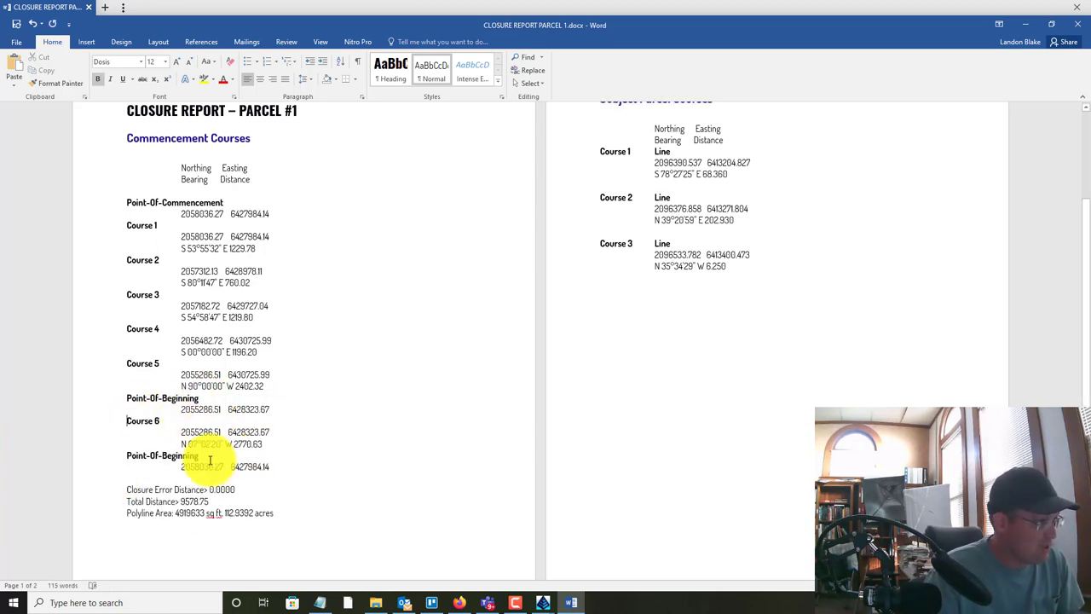
Change the label above the last commencement coordinate pair to Point-Of-Commencement, checking Course 6 against the Carlson Survey drawing
{"action": "left_click_drag", "start_coordinate": [219, 453], "coordinate": [167, 456]}
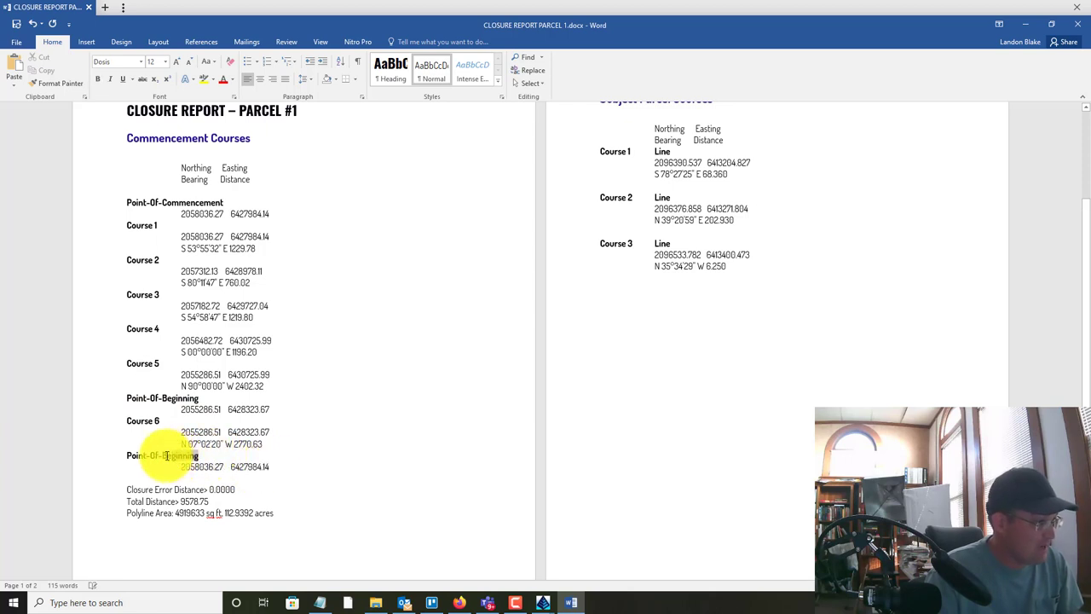
{"action": "type", "text": "egin"}
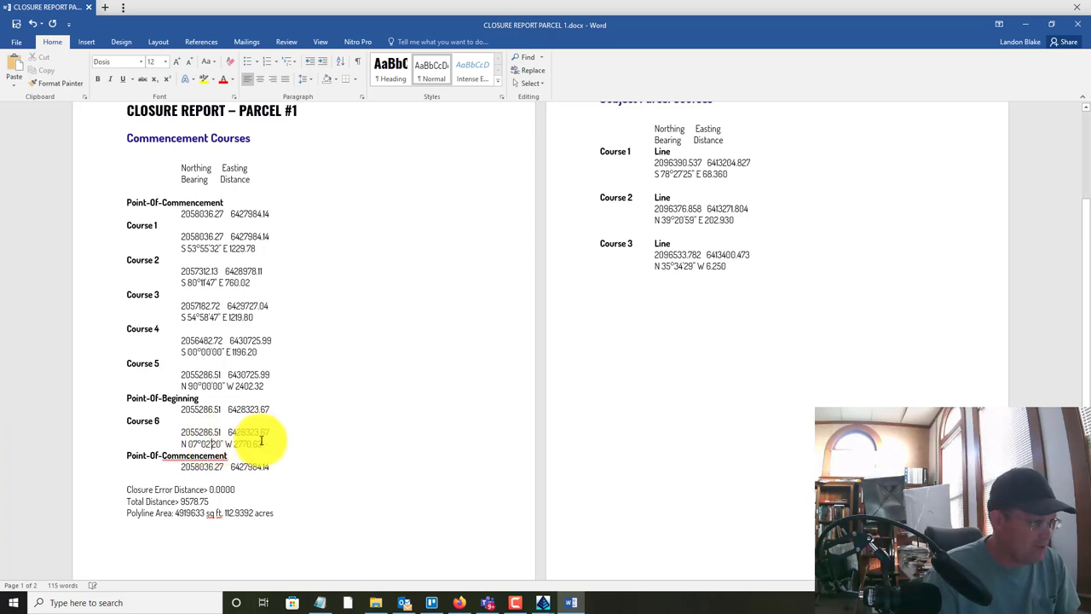
{"action": "left_click_drag", "start_coordinate": [265, 441], "coordinate": [106, 426]}
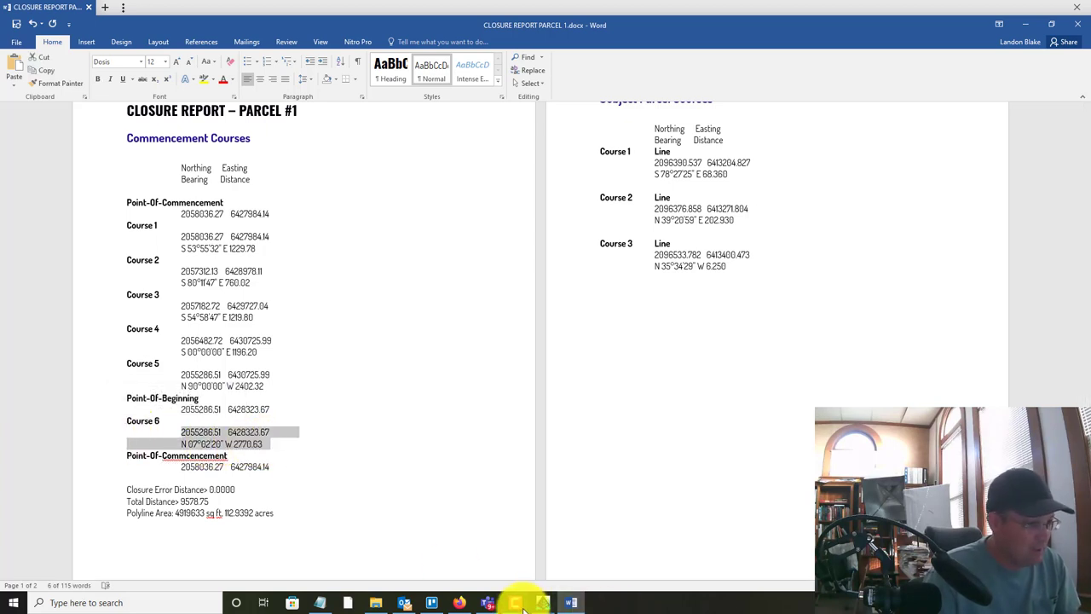
{"action": "mouse_move", "coordinate": [541, 602]}
{"action": "left_click", "coordinate": [573, 512]}
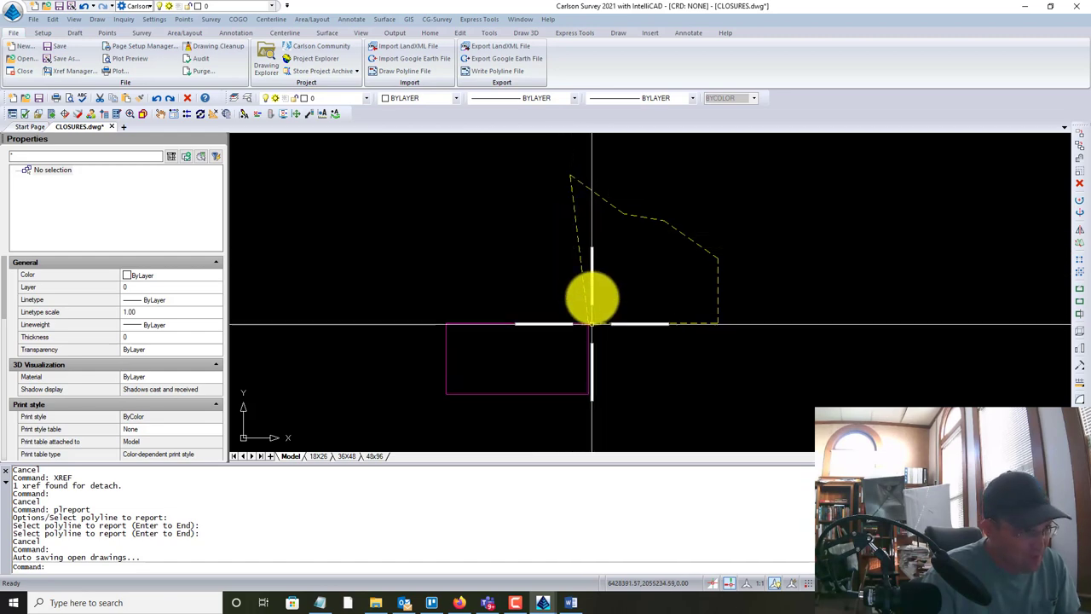
{"action": "left_click", "coordinate": [1017, 11]}
{"action": "left_click", "coordinate": [361, 501]}
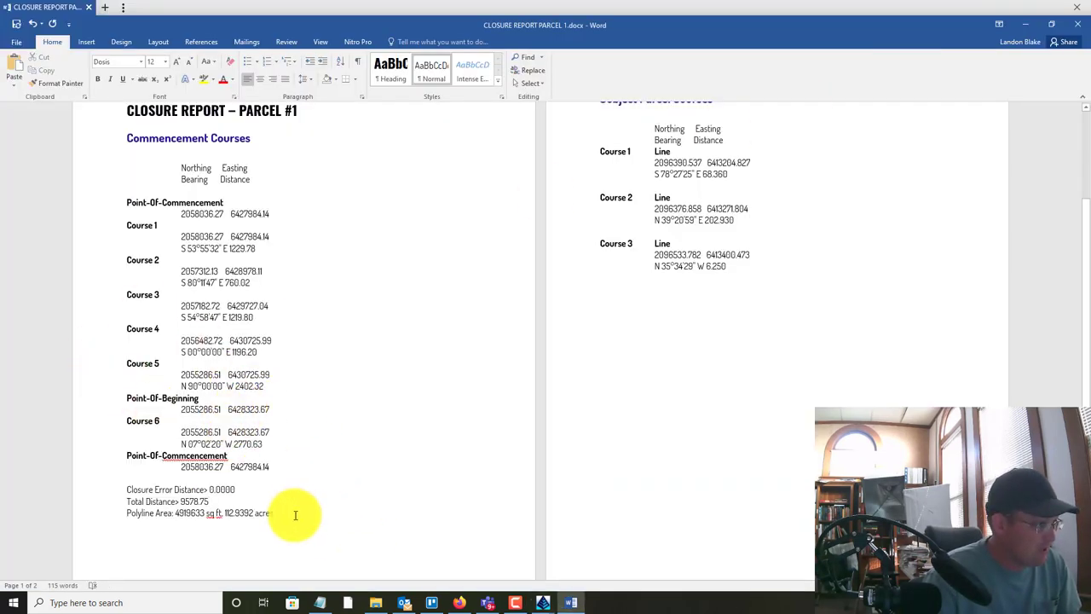
{"action": "scroll", "coordinate": [277, 486], "scroll_direction": "down", "scroll_amount": 1}
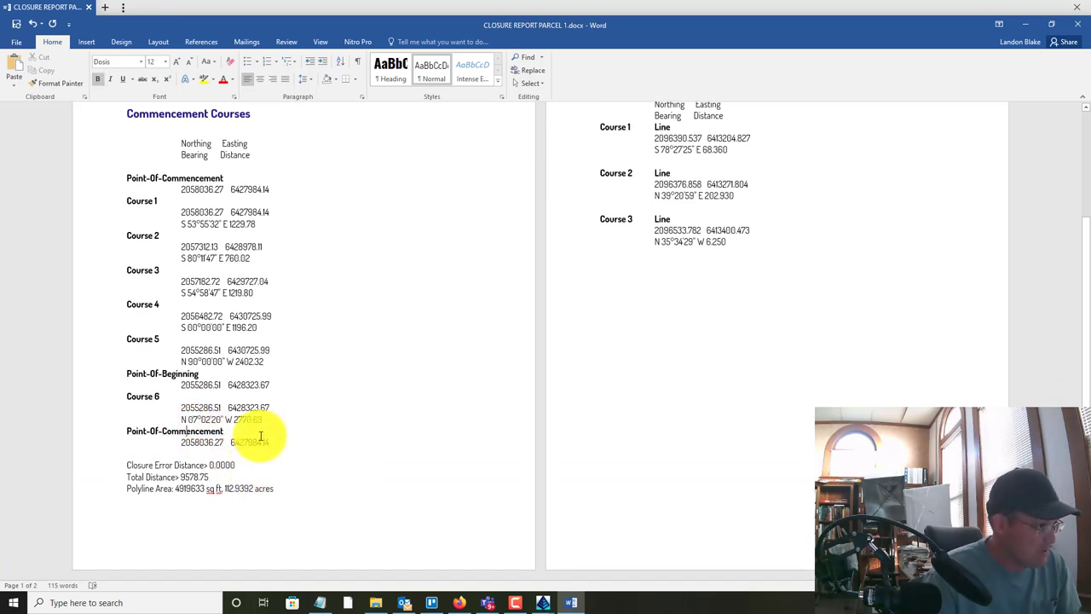
Delete the Polyline Area line from the closure summary below the commencement courses
{"action": "left_click", "coordinate": [258, 464]}
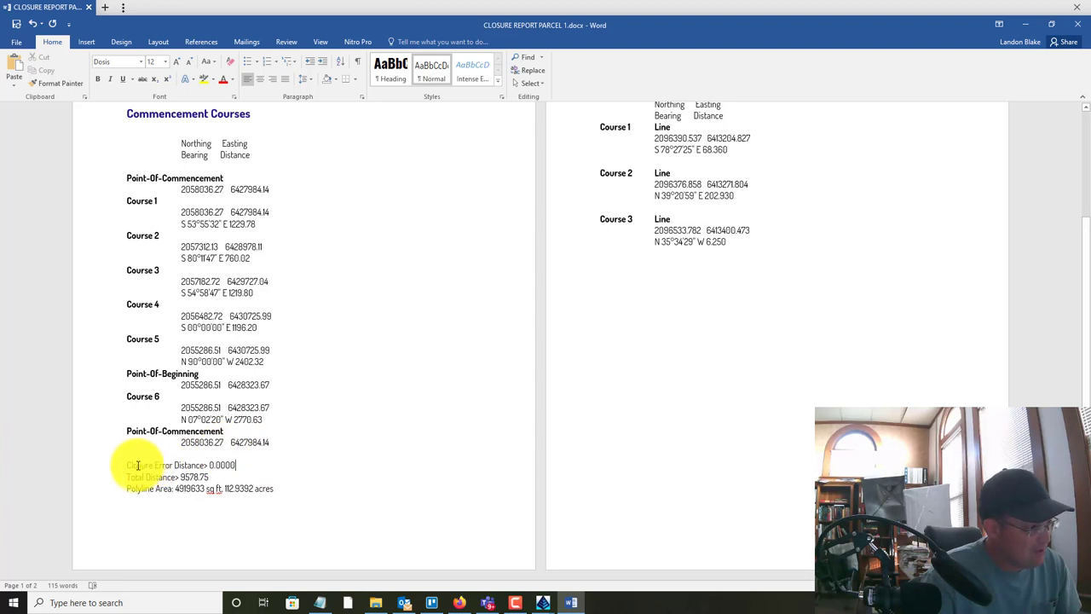
{"action": "mouse_move", "coordinate": [126, 465]}
{"action": "left_mouse_down"}
{"action": "mouse_move", "coordinate": [242, 467]}
{"action": "mouse_move", "coordinate": [231, 478]}
{"action": "mouse_move", "coordinate": [125, 478]}
{"action": "left_mouse_up"}
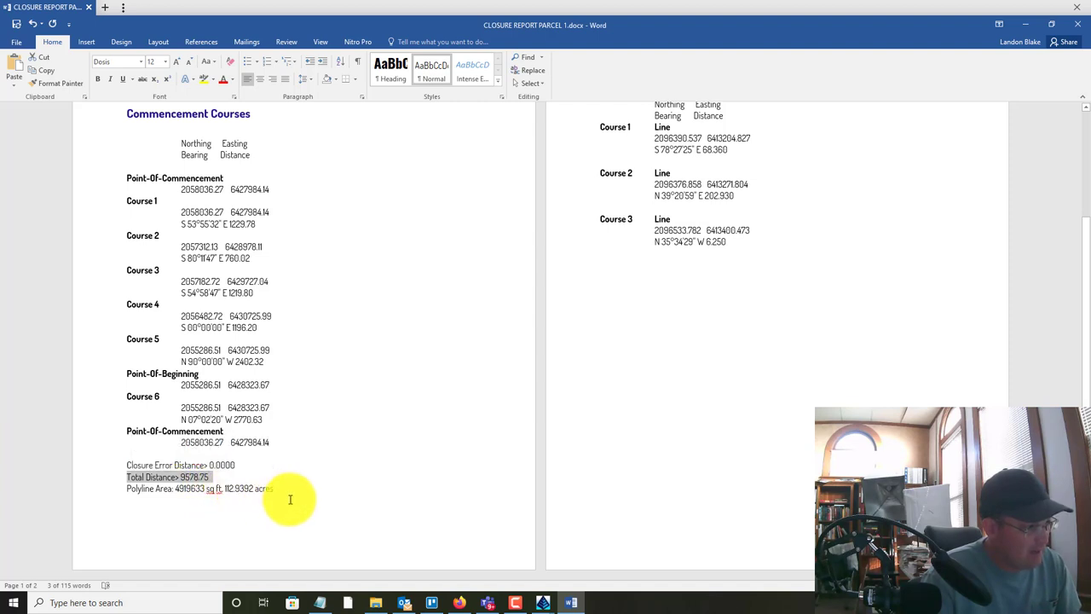
{"action": "left_click_drag", "start_coordinate": [275, 488], "coordinate": [125, 488]}
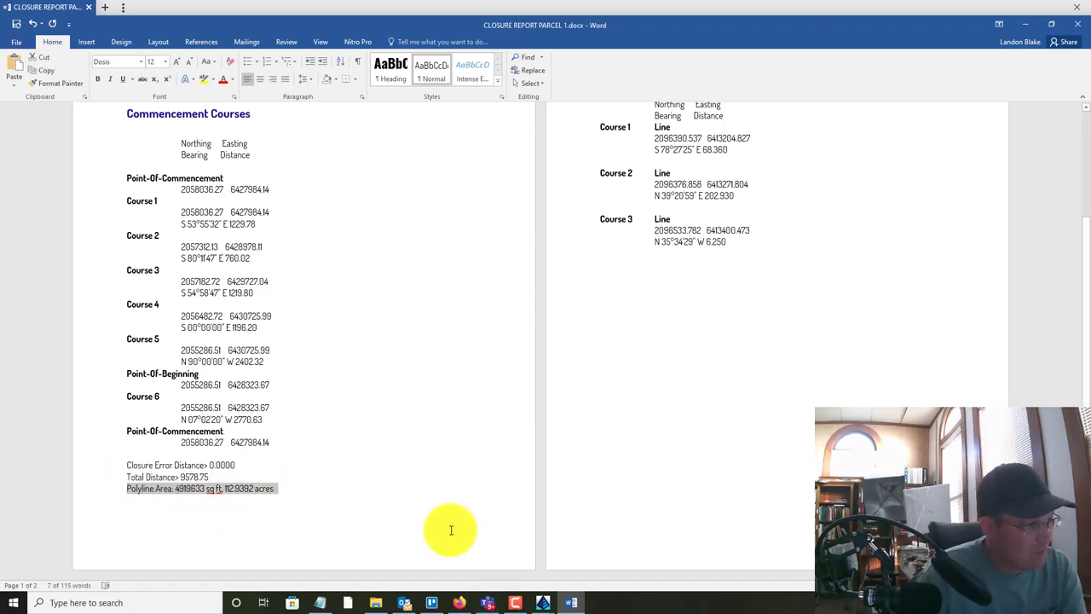
{"action": "key", "text": "Delete"}
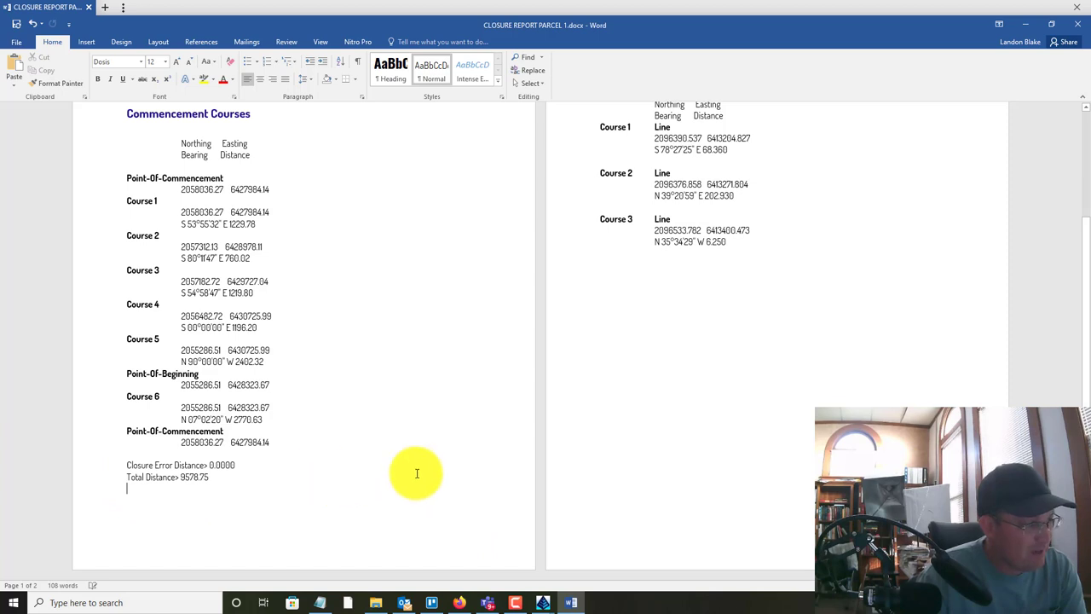
Add foot marks to the commencement closure error and total distance, and shorten the closure error to 0.00'
{"action": "left_click", "coordinate": [262, 464]}
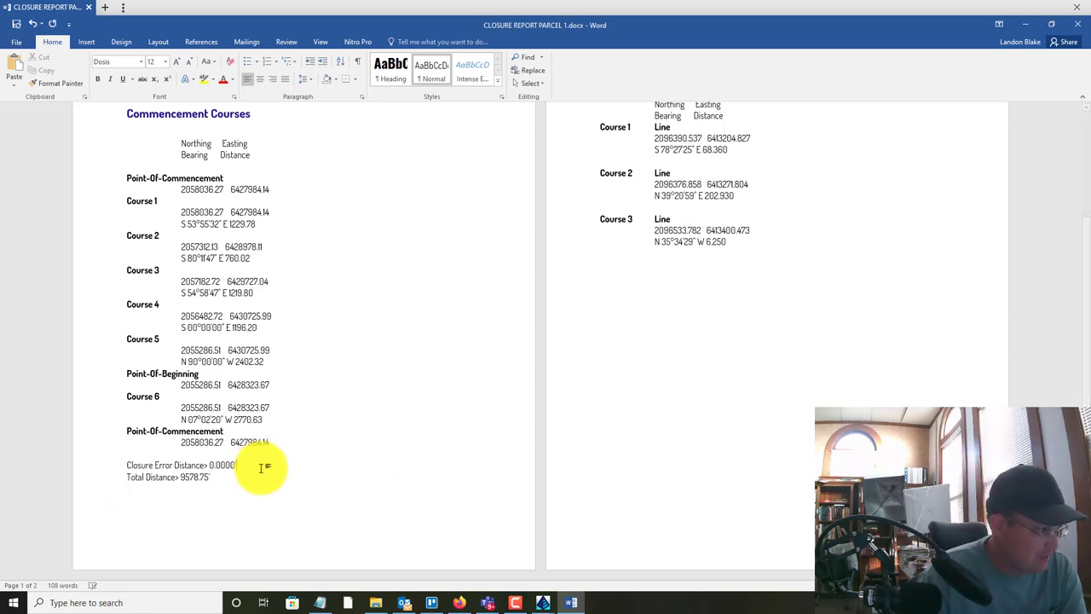
{"action": "type", "text": "'"}
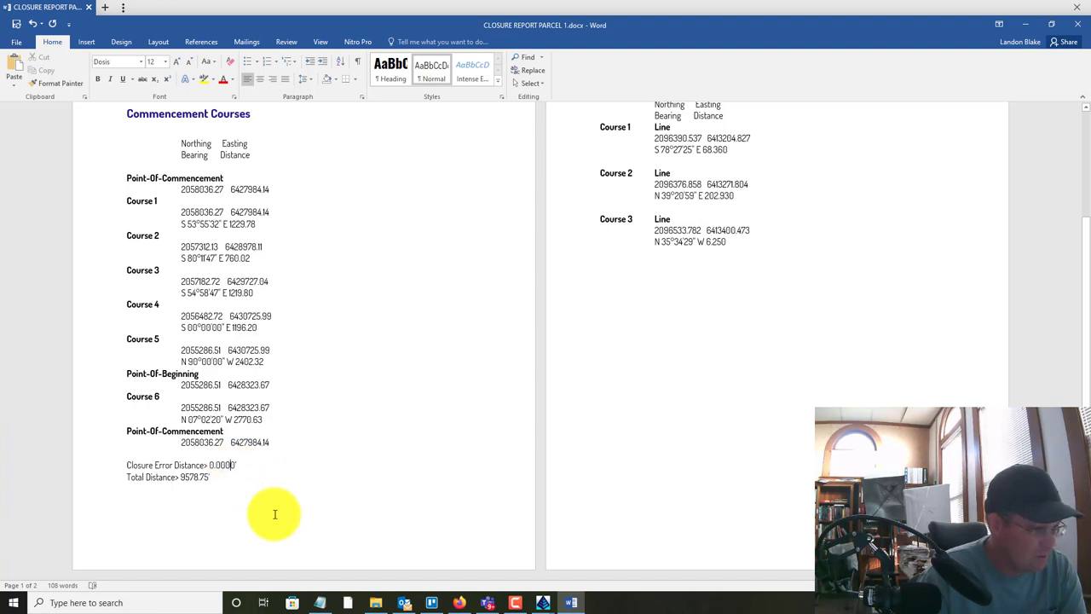
{"action": "key", "text": "BackSpace"}
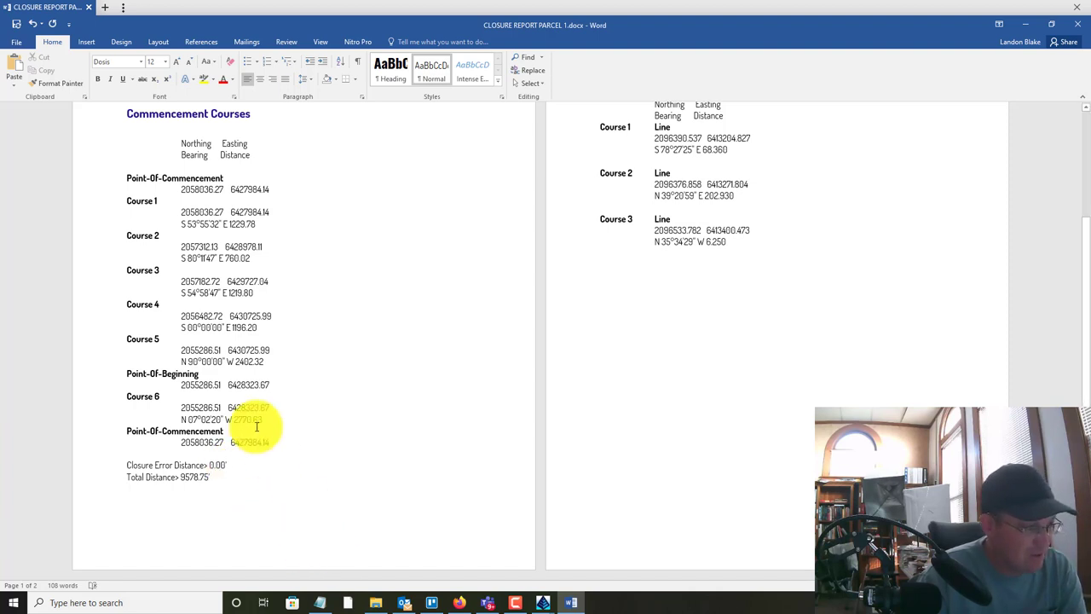
Replace the three template courses under Subject Parcel Courses with the subject parcel's coordinates, bearings and closure summary copied from the Notepad report
{"action": "scroll", "coordinate": [420, 415], "scroll_direction": "up", "scroll_amount": 3}
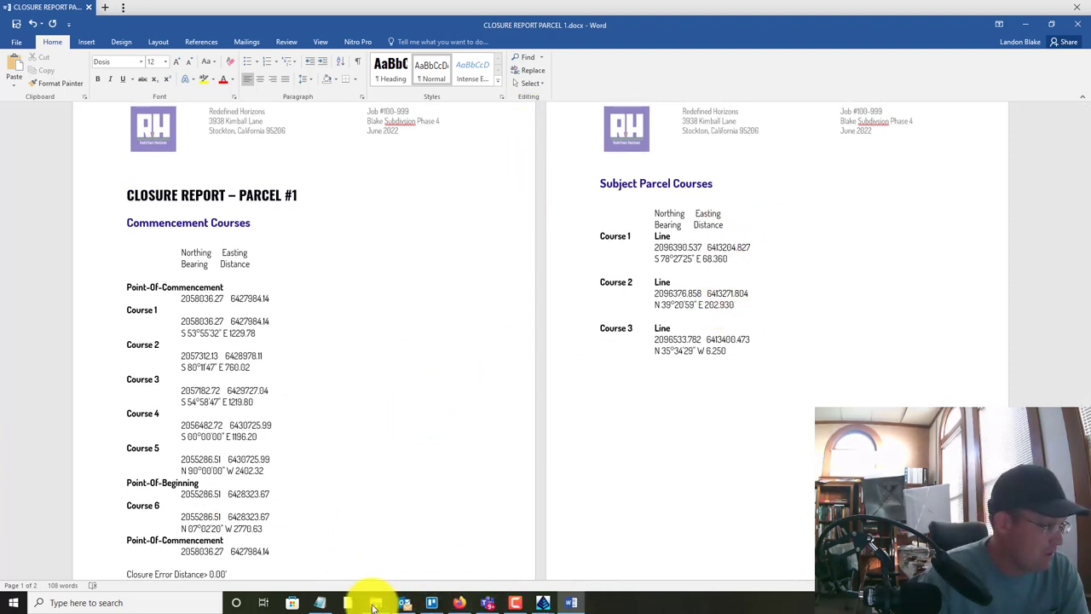
{"action": "left_click", "coordinate": [320, 603]}
{"action": "left_click", "coordinate": [433, 334]}
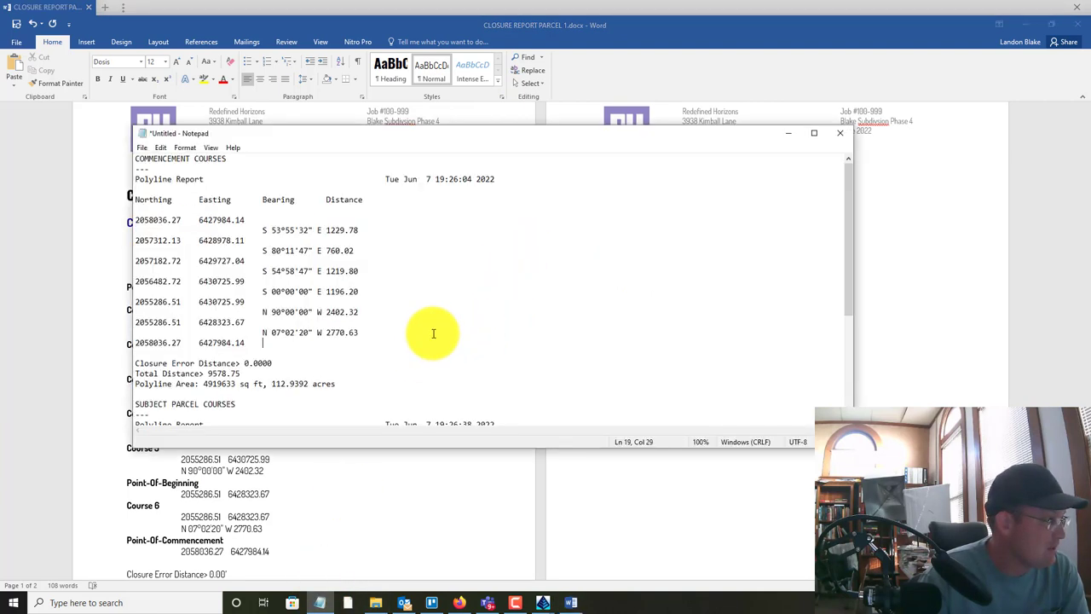
{"action": "scroll", "coordinate": [430, 332], "scroll_direction": "down", "scroll_amount": 6}
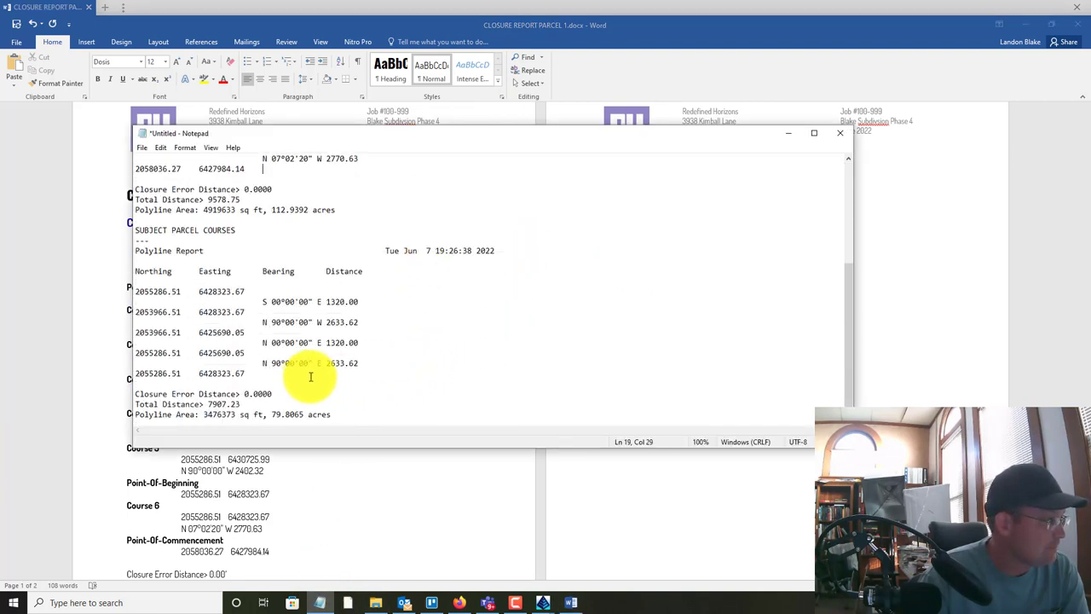
{"action": "left_click_drag", "start_coordinate": [352, 413], "coordinate": [43, 285]}
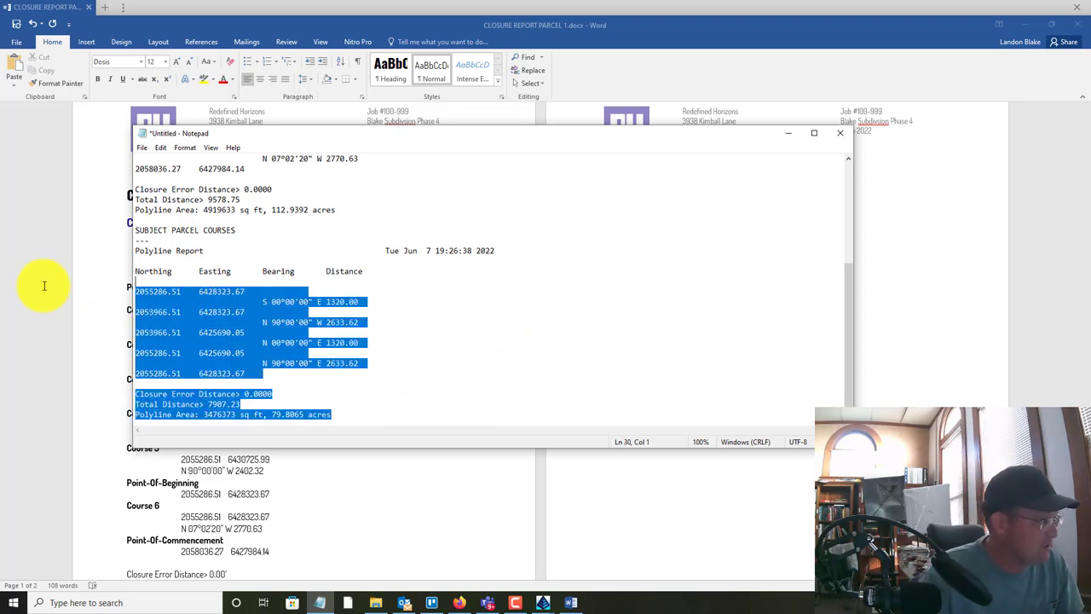
{"action": "left_click", "coordinate": [787, 133]}
{"action": "left_click_drag", "start_coordinate": [743, 358], "coordinate": [560, 236]}
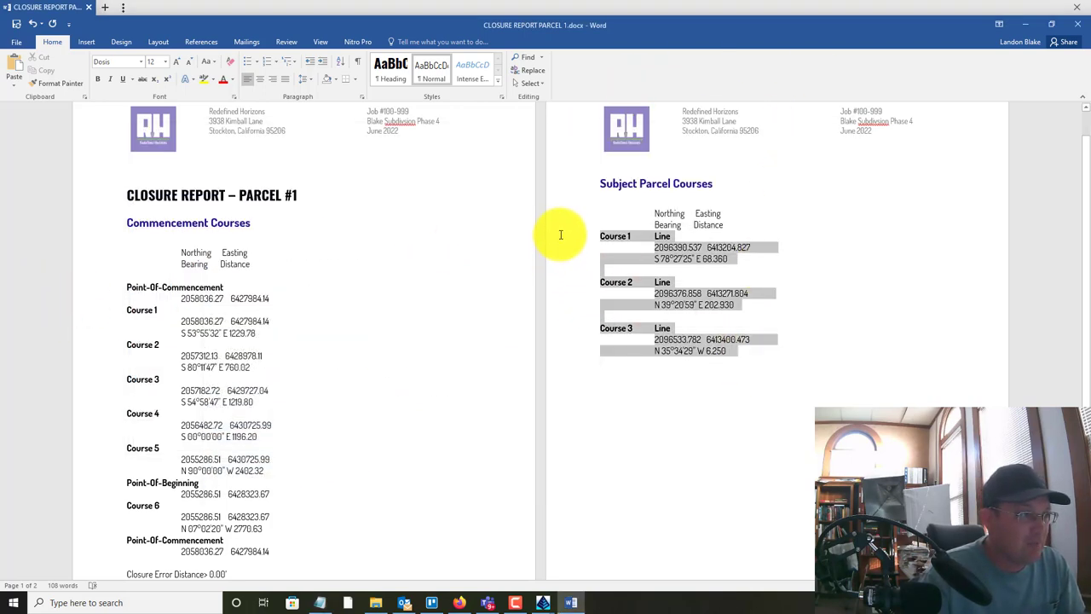
{"action": "type", "text": "2055286.51 6428323.67 S 00°00'00\" E 1320.00 2053966.51 6428323.67 N 90°00'00\" W 2633.62 2053966.51 6425690.05 N 00°00'00\" E 1320.00 2055286.51 6425690.05 N 90°00'00\" E 2633.62 2055286.51 6428323.67  Closure Error Distance> 0.0000 Total Distance> 7907.23 Polyline Area: 3476373 sq ft, 79.8065 acres"}
Remove the bold formatting from the pasted subject parcel courses and closure summary
{"action": "left_click_drag", "start_coordinate": [761, 386], "coordinate": [588, 258]}
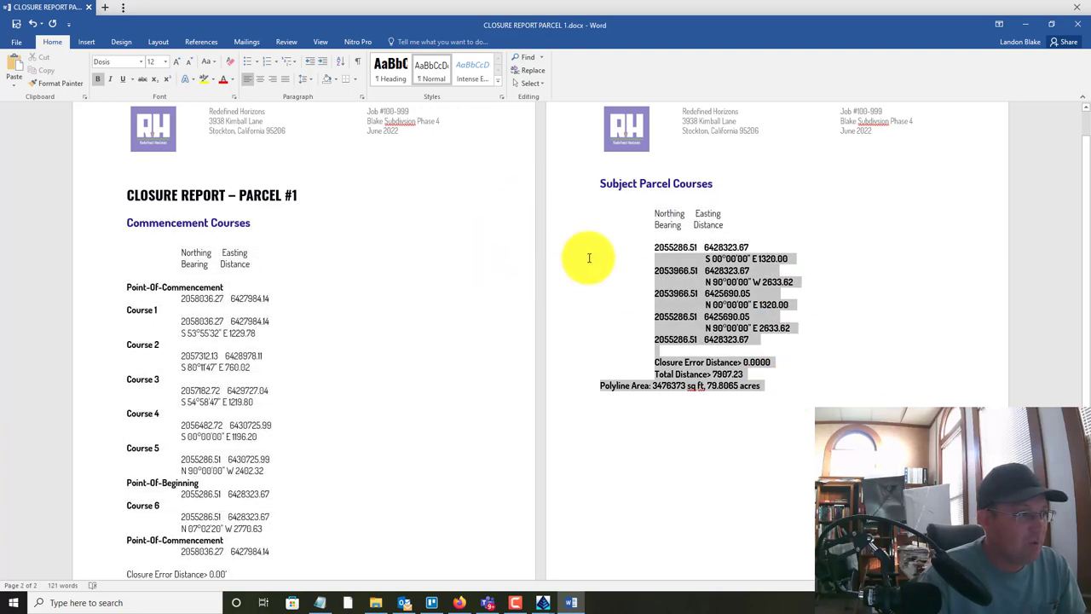
{"action": "left_click", "coordinate": [97, 79]}
{"action": "left_click", "coordinate": [665, 236]}
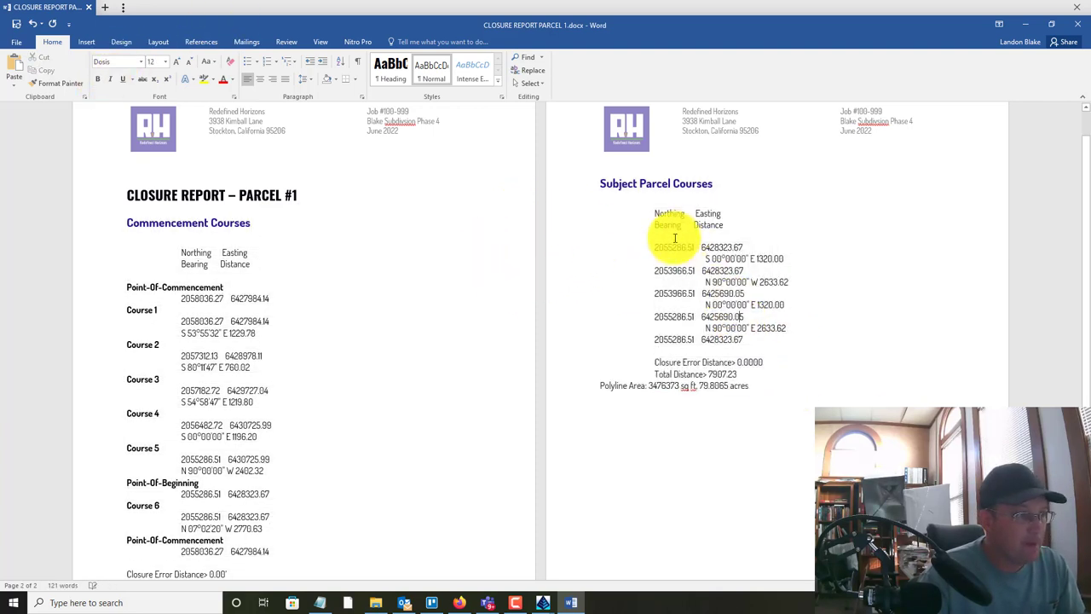
Remove the leading spaces before the first subject parcel bearing, S 00°00'00" E 1320.00, to align it with the northings
{"action": "left_click", "coordinate": [704, 258]}
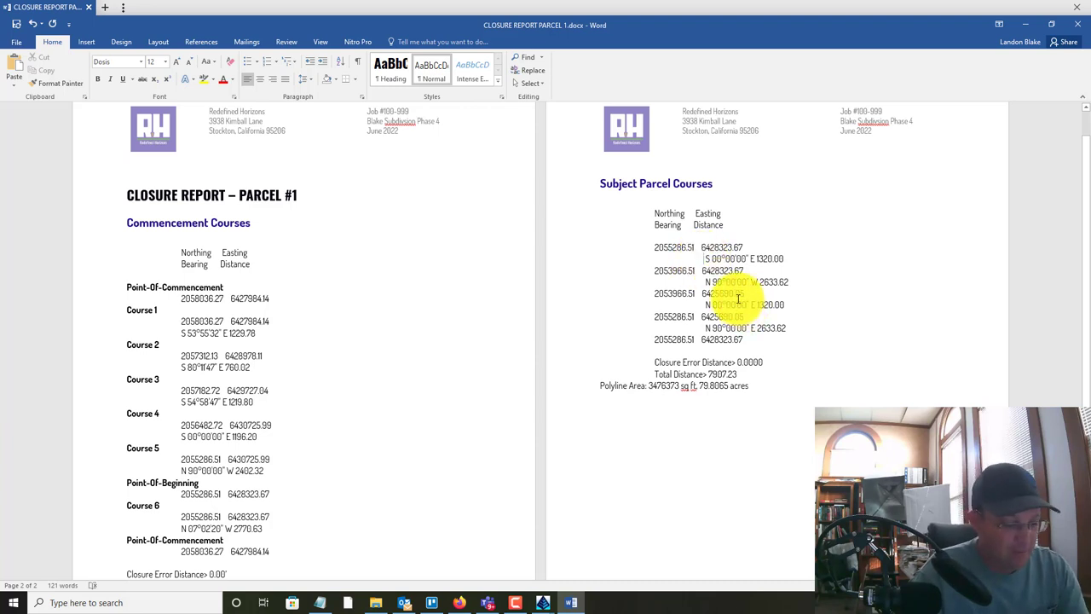
{"action": "key", "text": "BackSpace"}
{"action": "key", "text": "BackSpace"}
{"action": "key", "text": "BackSpace"}
{"action": "key", "text": "BackSpace"}
{"action": "key", "text": "BackSpace"}
{"action": "key", "text": "BackSpace"}
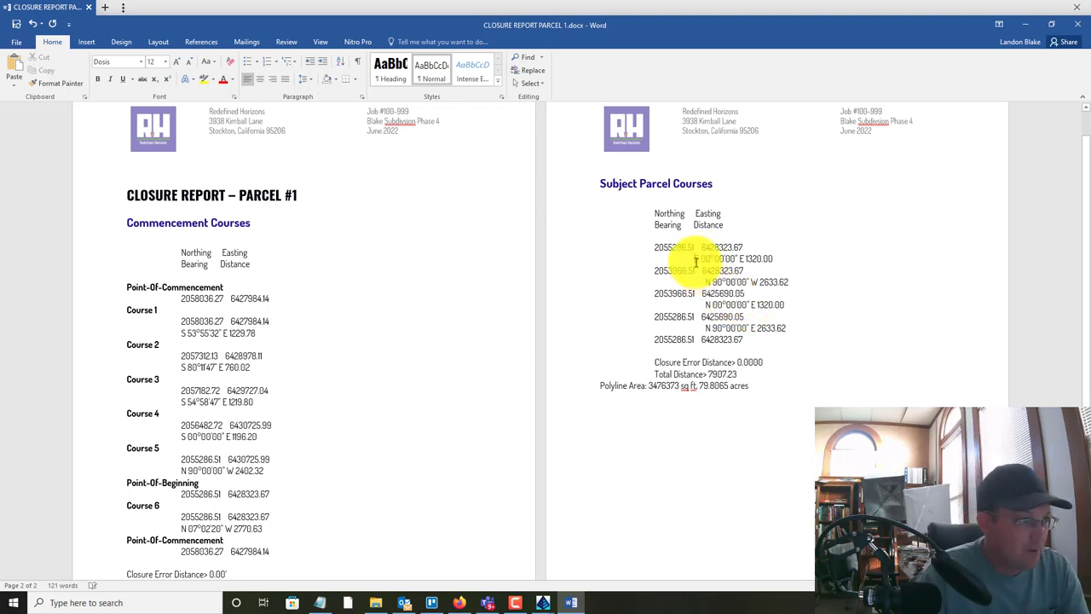
{"action": "key", "text": "BackSpace"}
{"action": "key", "text": "BackSpace"}
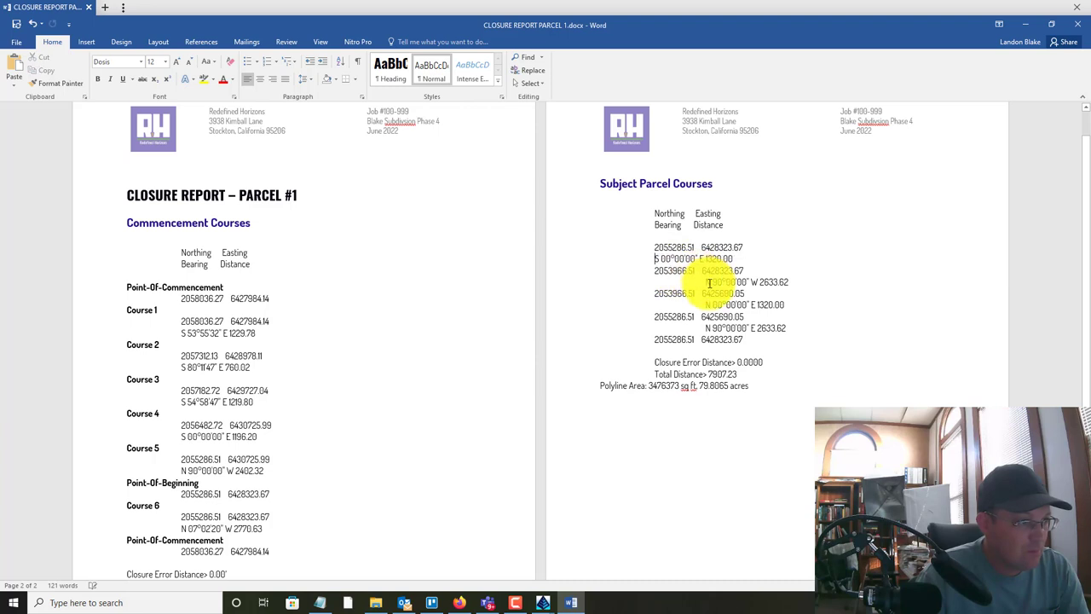
Remove the leading spaces before the other three subject parcel bearings to bring them in line with the northing column
{"action": "left_click", "coordinate": [707, 282]}
{"action": "key", "text": "BackSpace"}
{"action": "key", "text": "BackSpace"}
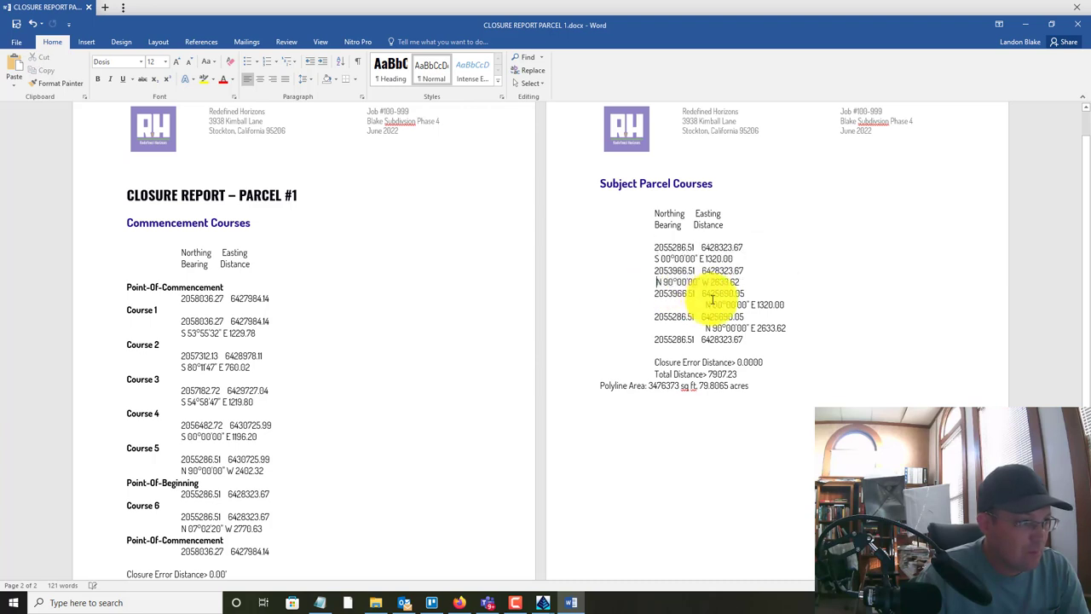
{"action": "left_click", "coordinate": [705, 304]}
{"action": "key", "text": "BackSpace"}
{"action": "key", "text": "BackSpace"}
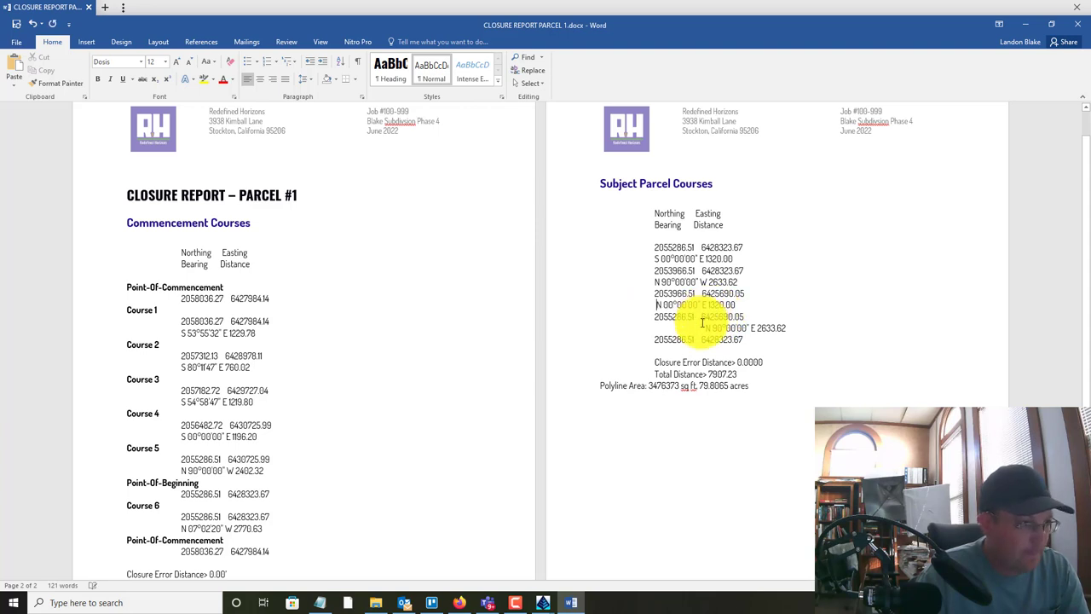
{"action": "left_click_drag", "start_coordinate": [706, 329], "coordinate": [659, 329]}
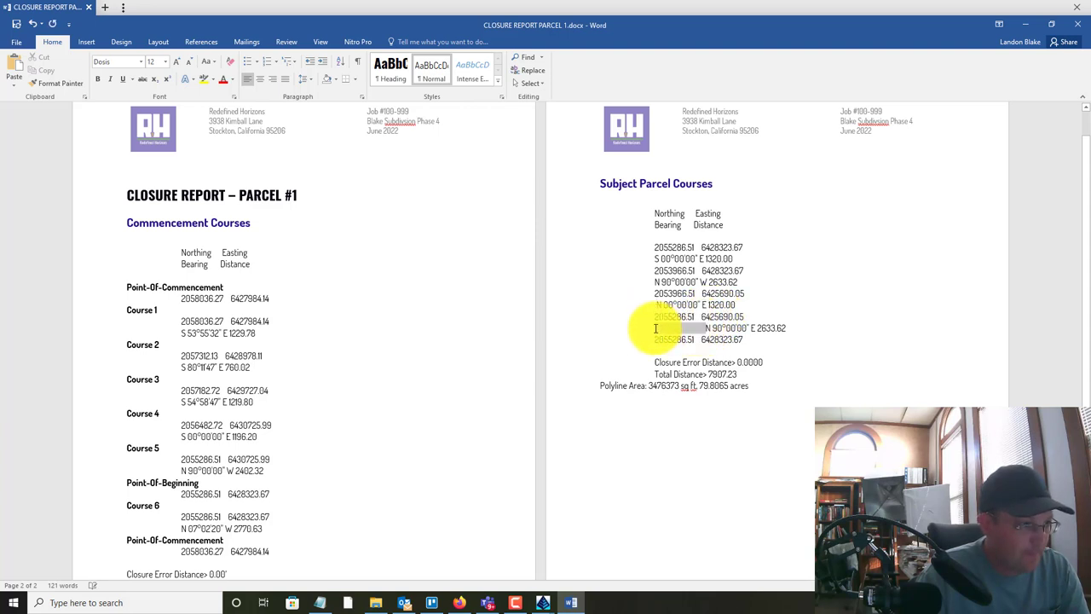
{"action": "key", "text": "BackSpace"}
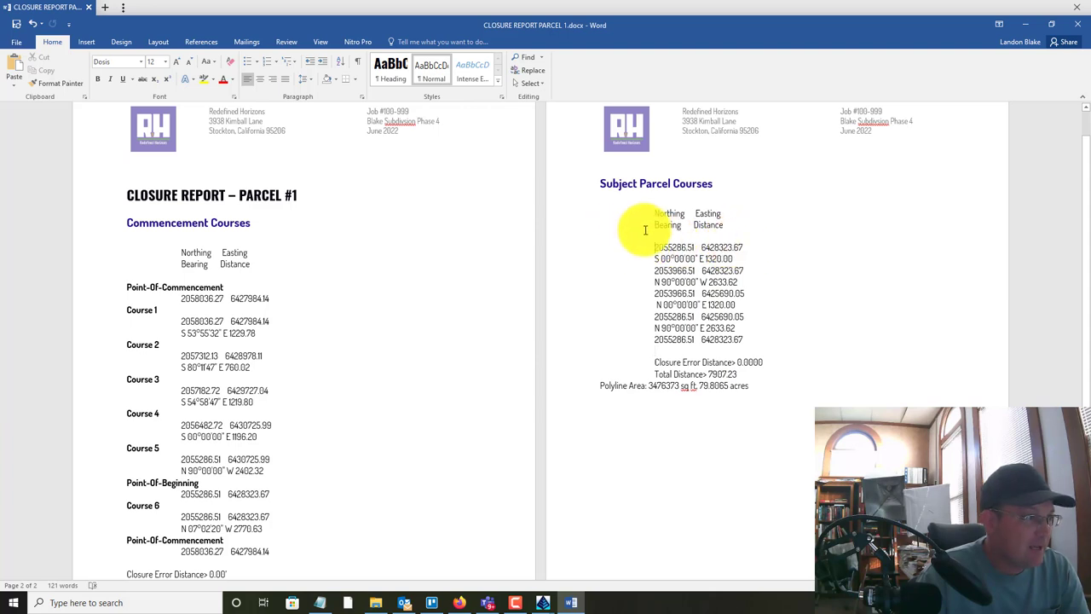
Add a Point-Of-Beginning label above the first subject parcel coordinate pair, followed by a new line
{"action": "left_click", "coordinate": [670, 233]}
{"action": "key", "text": "Tab"}
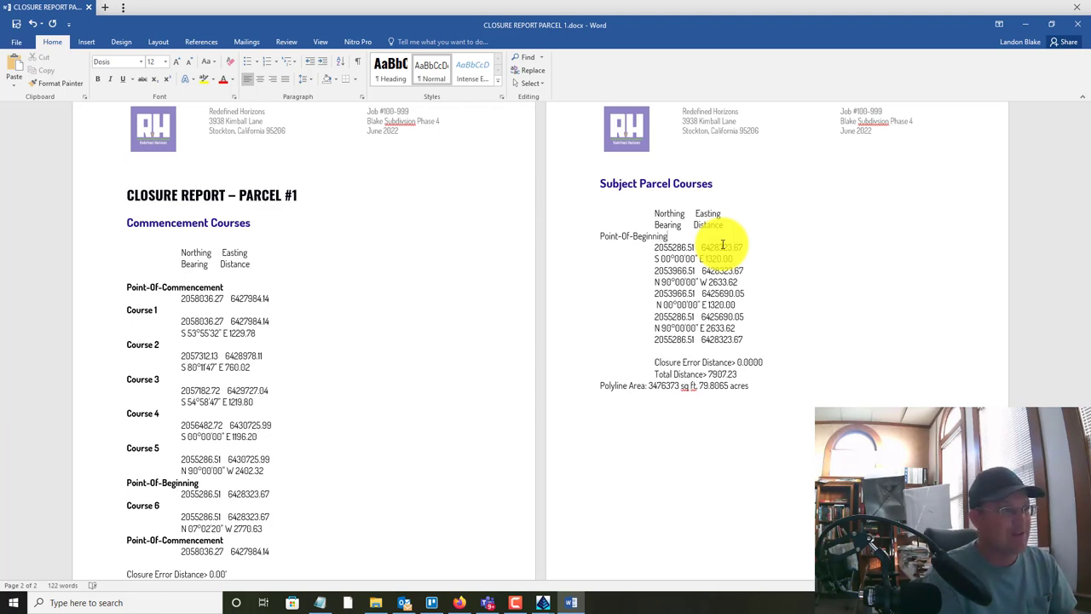
{"action": "key", "text": "Return"}
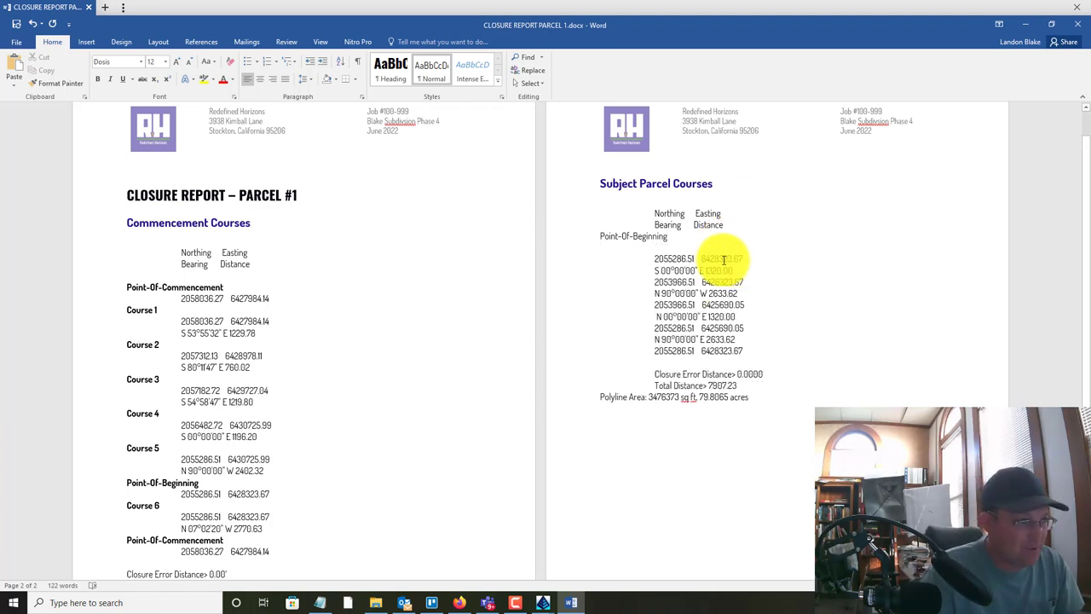
Copy the first subject parcel coordinate pair beneath the Point-Of-Beginning label and add a Course 1 label above the original pair
{"action": "double_click", "coordinate": [723, 260]}
{"action": "left_click", "coordinate": [672, 244]}
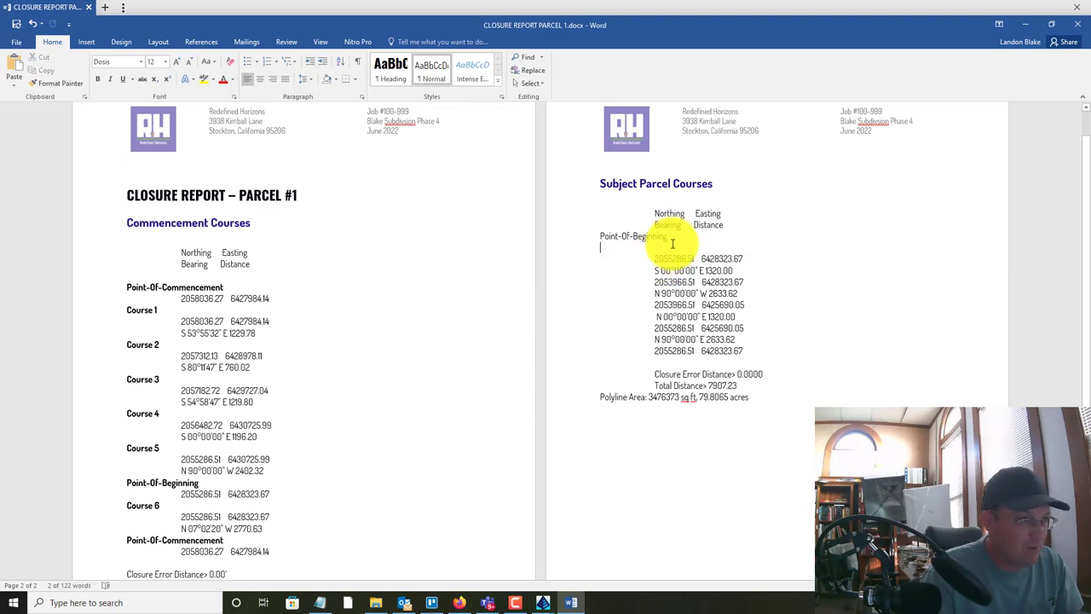
{"action": "type", "text": "2055286.51\t6428323.67"}
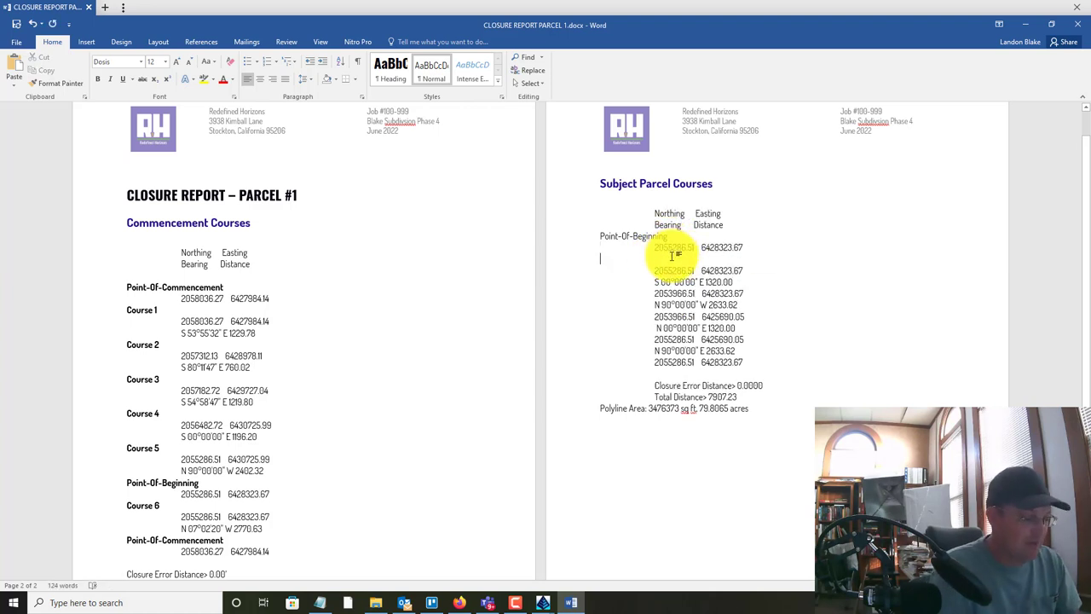
{"action": "type", "text": "Course 1"}
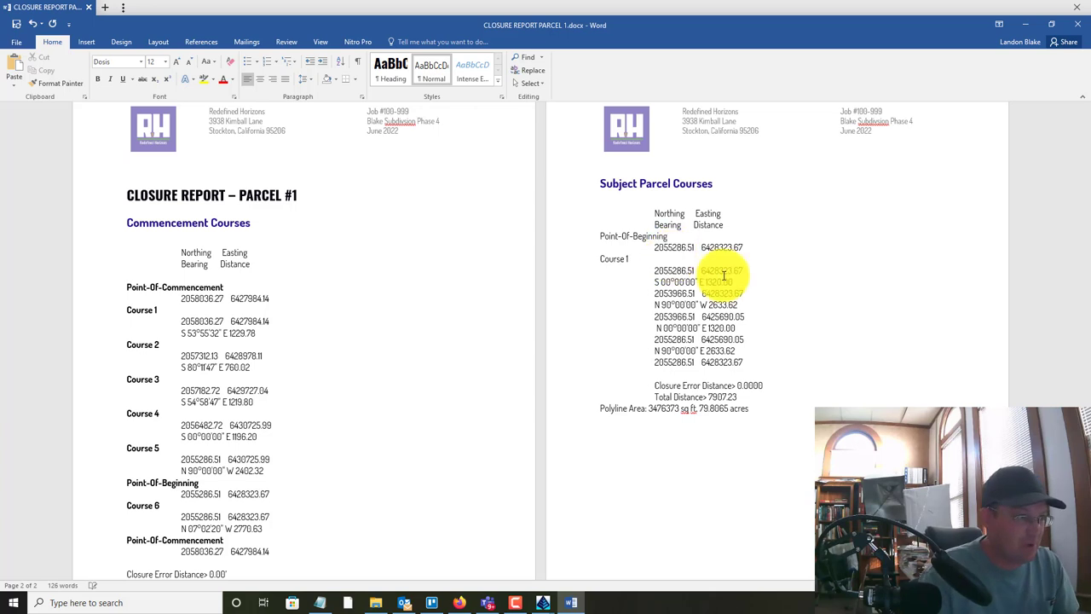
Add a Course 2 label on its own line between the first subject parcel bearing and the second coordinate pair
{"action": "left_click", "coordinate": [732, 283]}
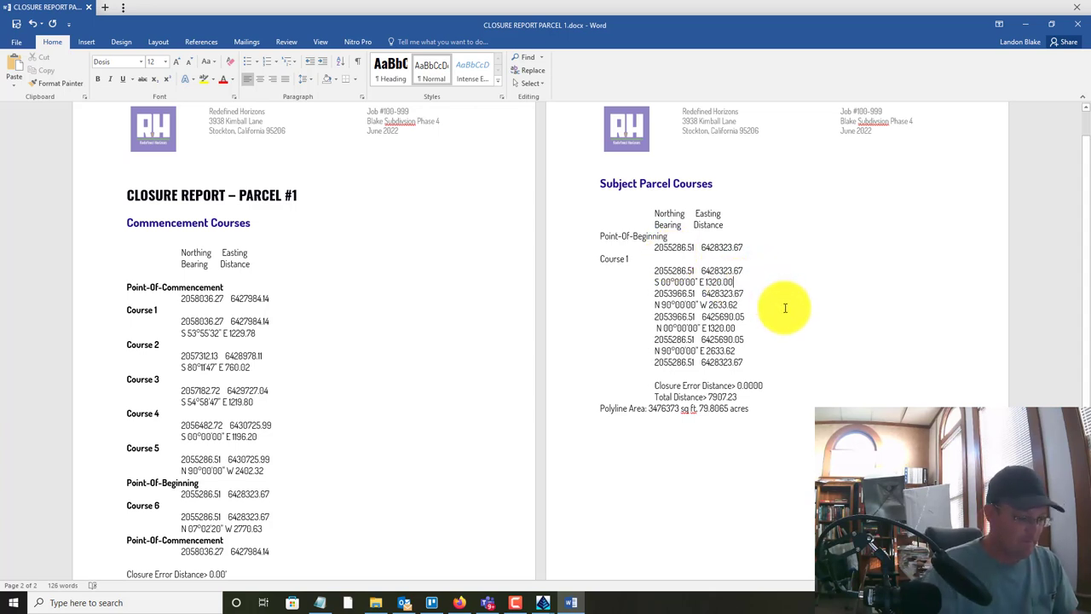
{"action": "key", "text": "Return"}
{"action": "key", "text": "Left"}
{"action": "key", "text": "Left"}
{"action": "key", "text": "Left"}
{"action": "key", "text": "Left"}
{"action": "key", "text": "Left"}
{"action": "key", "text": "Left"}
{"action": "key", "text": "Left"}
{"action": "key", "text": "Left"}
{"action": "key", "text": "Left"}
{"action": "key", "text": "Left"}
{"action": "key", "text": "Left"}
{"action": "key", "text": "Left"}
{"action": "key", "text": "Left"}
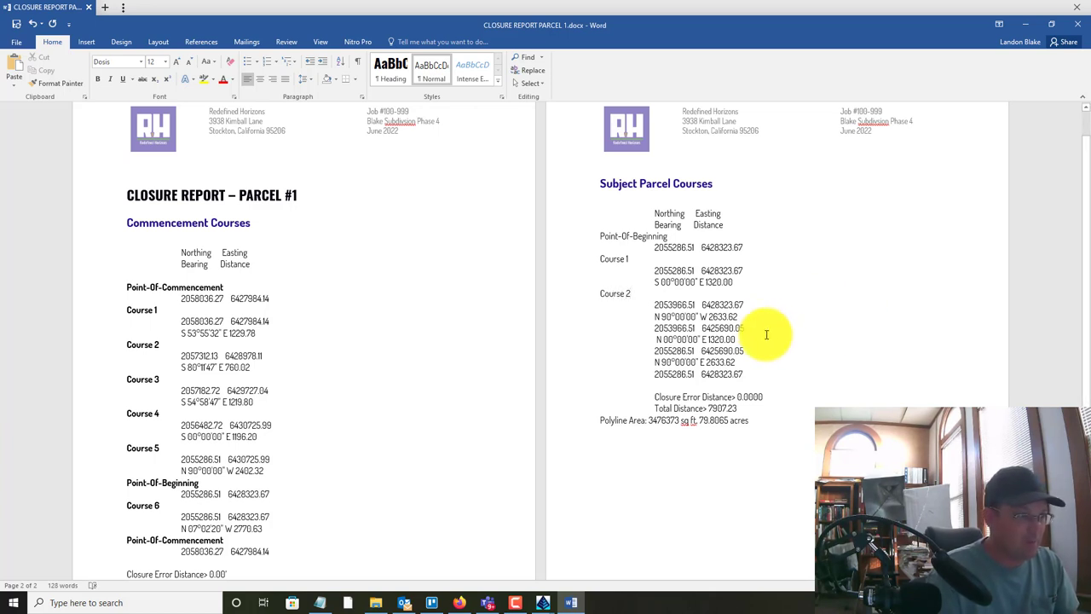
Add Course 3 and Course 4 labels on their own lines above the third and fourth subject parcel coordinate pairs
{"action": "left_click", "coordinate": [759, 317]}
{"action": "key", "text": "Return"}
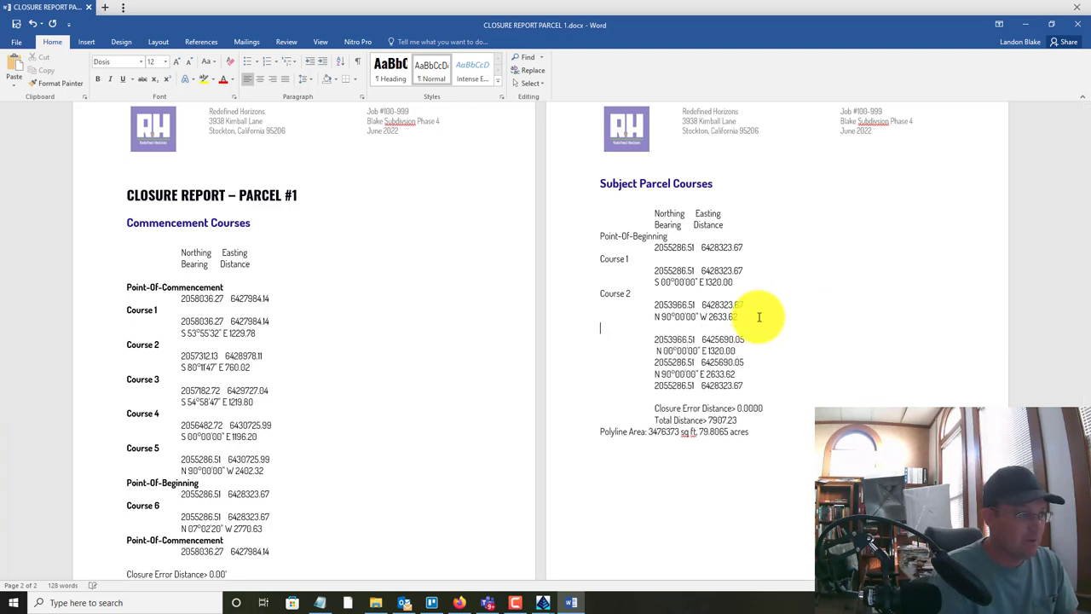
{"action": "type", "text": "Course "}
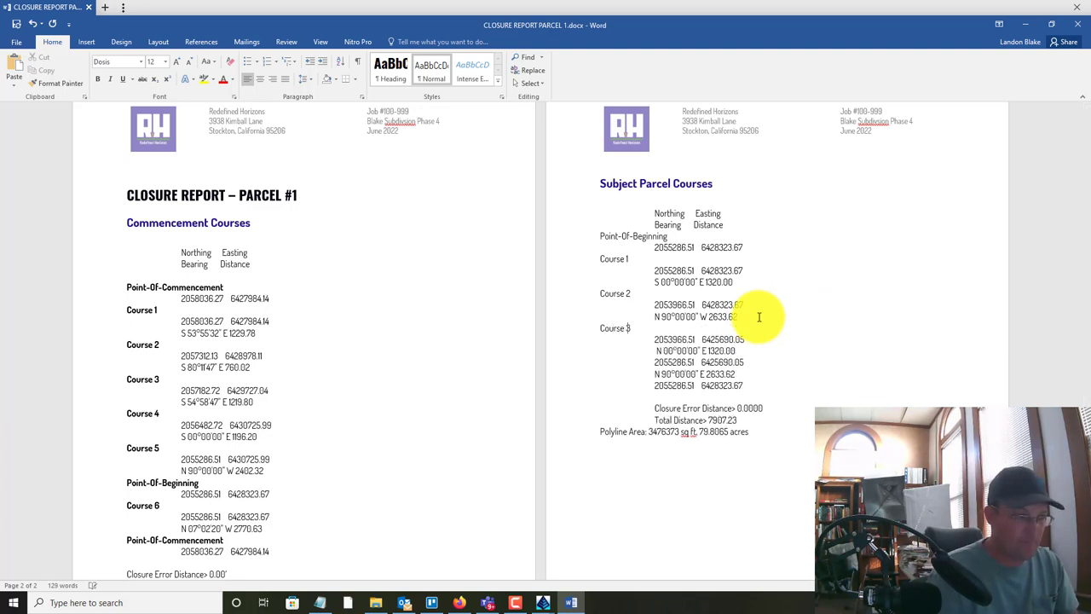
{"action": "type", "text": "3"}
{"action": "key", "text": "Return"}
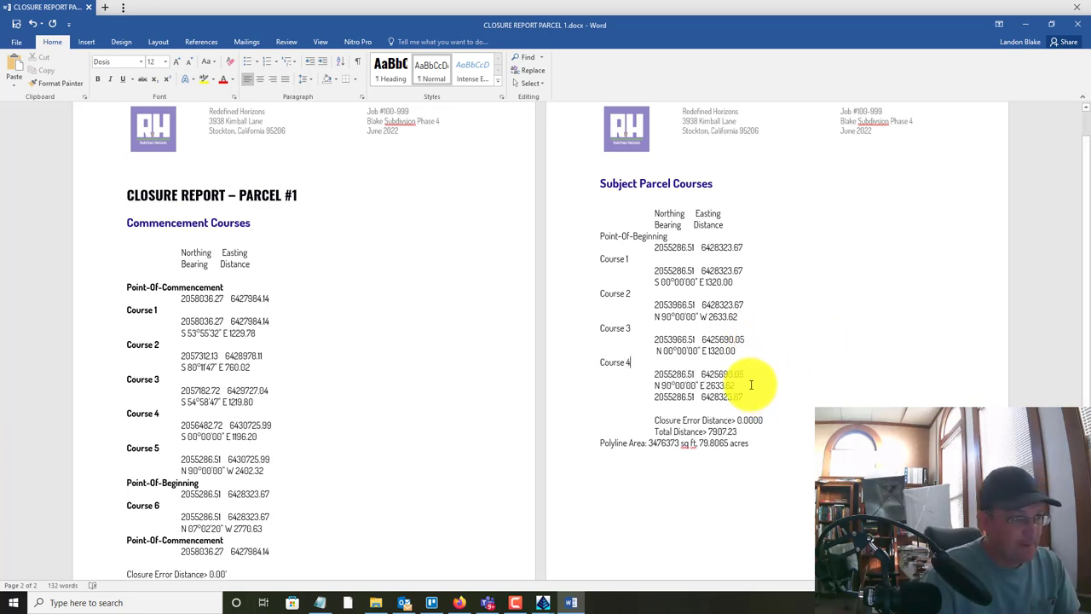
Add a Point-of-Beginning label above the final subject parcel coordinate pair
{"action": "left_click", "coordinate": [796, 384]}
{"action": "key", "text": "Return"}
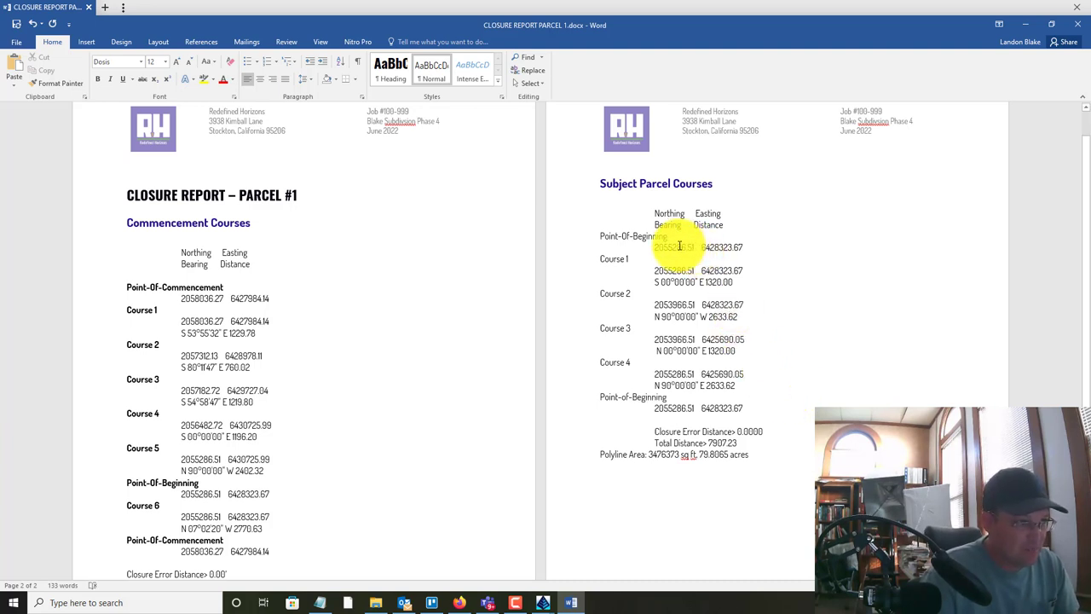
{"action": "left_click_drag", "start_coordinate": [691, 245], "coordinate": [690, 264]}
{"action": "left_click", "coordinate": [755, 418]}
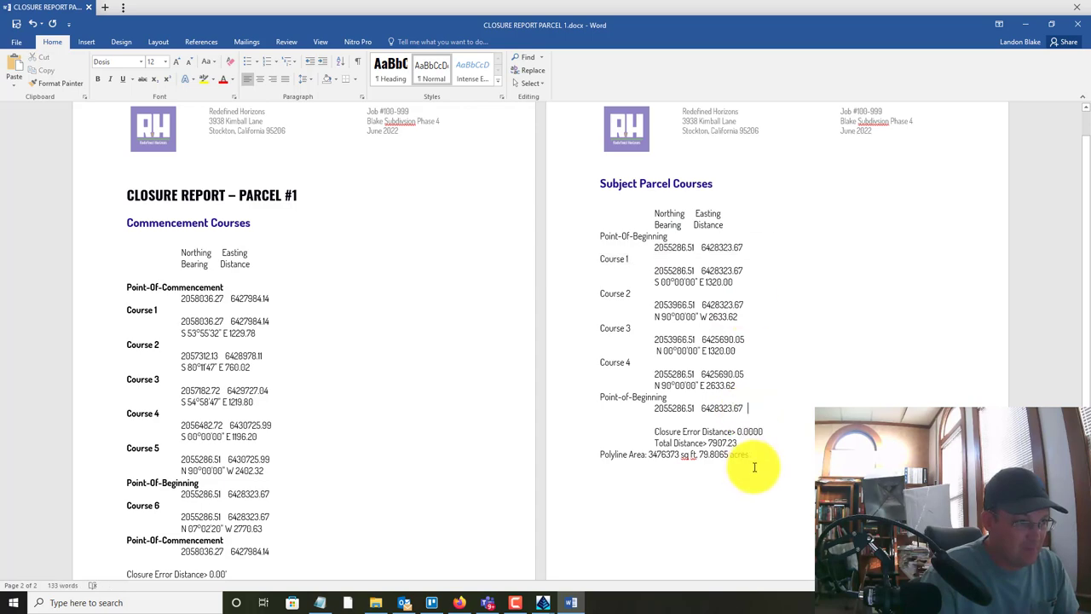
Shorten the subject parcel's closure error distance to 0.00
{"action": "left_click", "coordinate": [757, 430]}
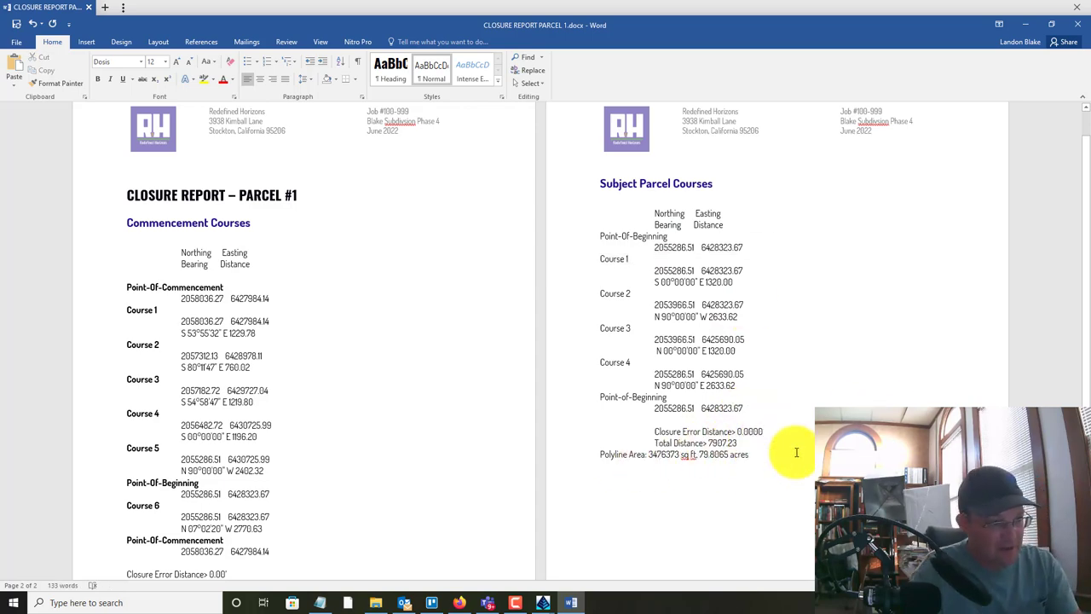
{"action": "key", "text": "BackSpace"}
{"action": "key", "text": "F12"}
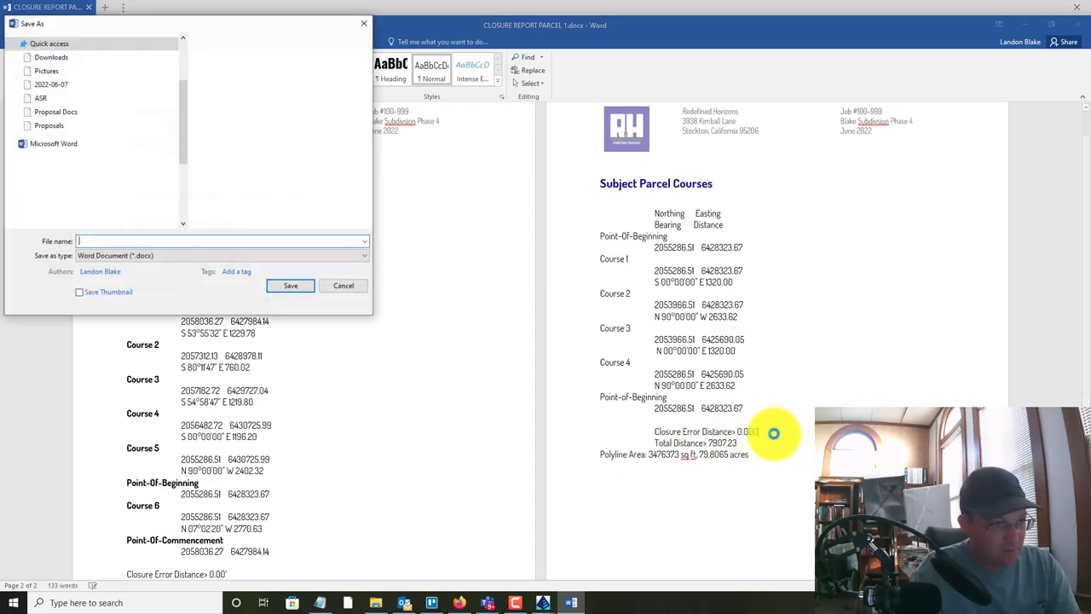
{"action": "left_click", "coordinate": [506, 317]}
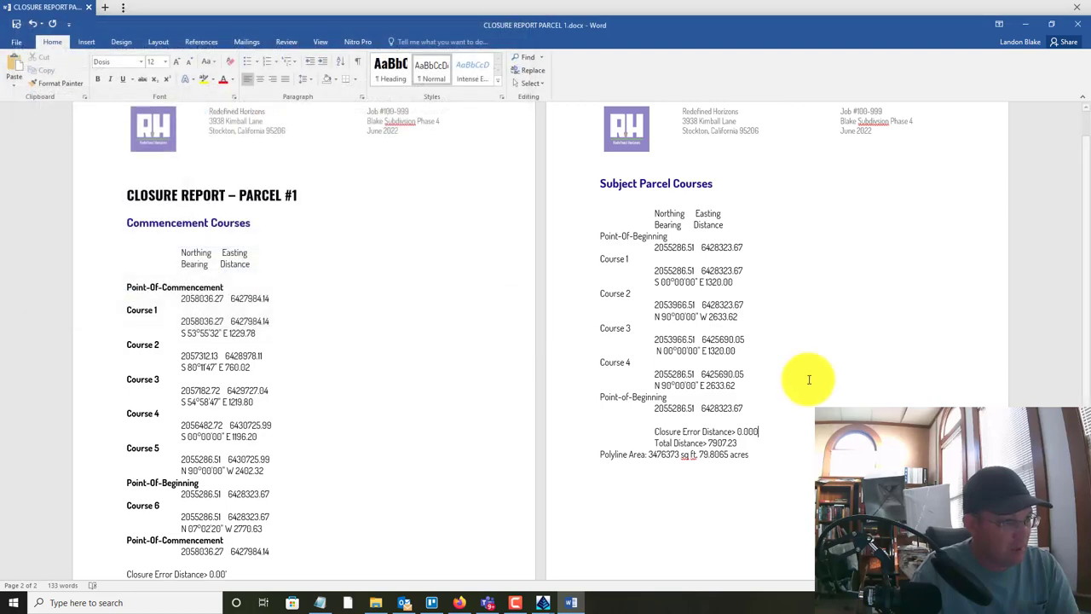
{"action": "double_click", "coordinate": [750, 432]}
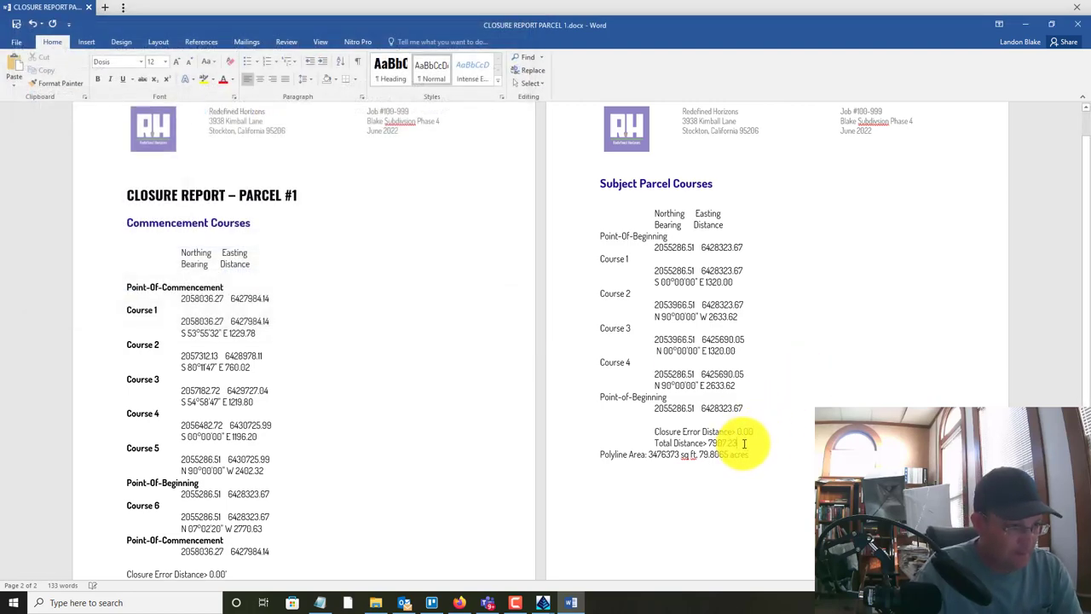
Add a foot mark to the subject parcel's total distance, and indent the area line beneath it with its label shortened to Area
{"action": "left_click", "coordinate": [602, 453]}
{"action": "key", "text": "Tab"}
{"action": "key", "text": "Tab"}
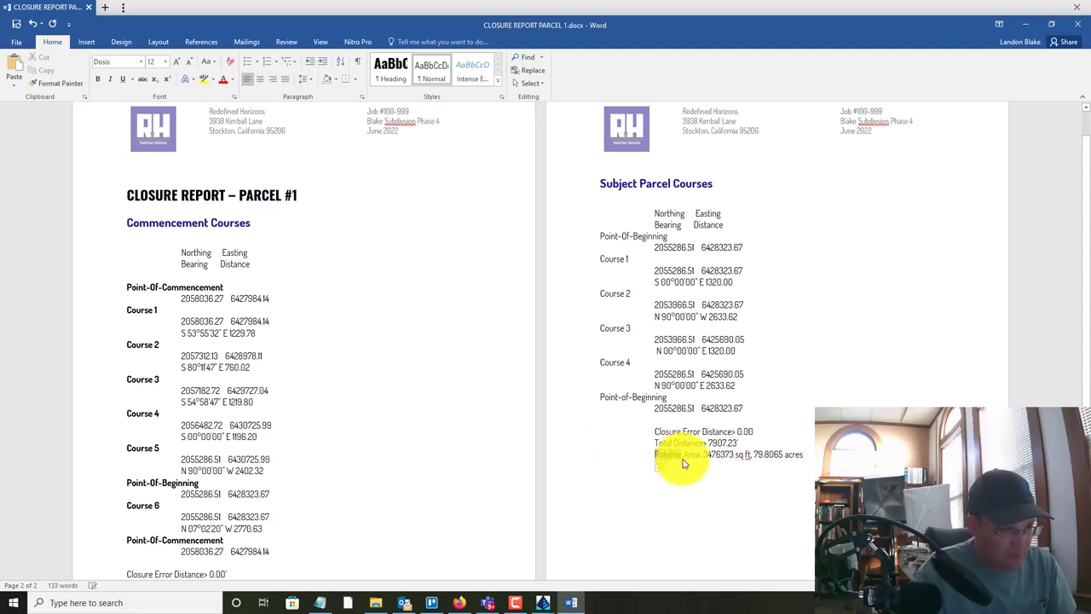
{"action": "key", "text": "Delete"}
{"action": "key", "text": "Delete"}
{"action": "key", "text": "Delete"}
{"action": "key", "text": "Delete"}
{"action": "key", "text": "Delete"}
{"action": "key", "text": "Delete"}
{"action": "key", "text": "Delete"}
{"action": "key", "text": "Delete"}
{"action": "key", "text": "Delete"}
{"action": "key", "text": "Delete"}
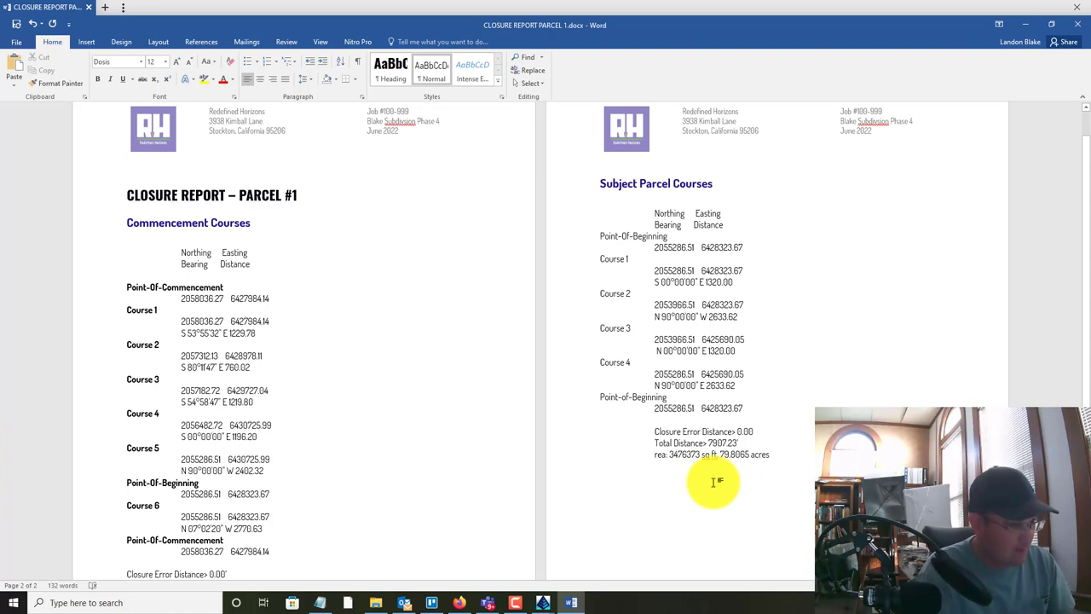
{"action": "type", "text": "A"}
Insert thousands separators in the subject parcel's area so it reads 3,476,373
{"action": "left_click", "coordinate": [692, 453]}
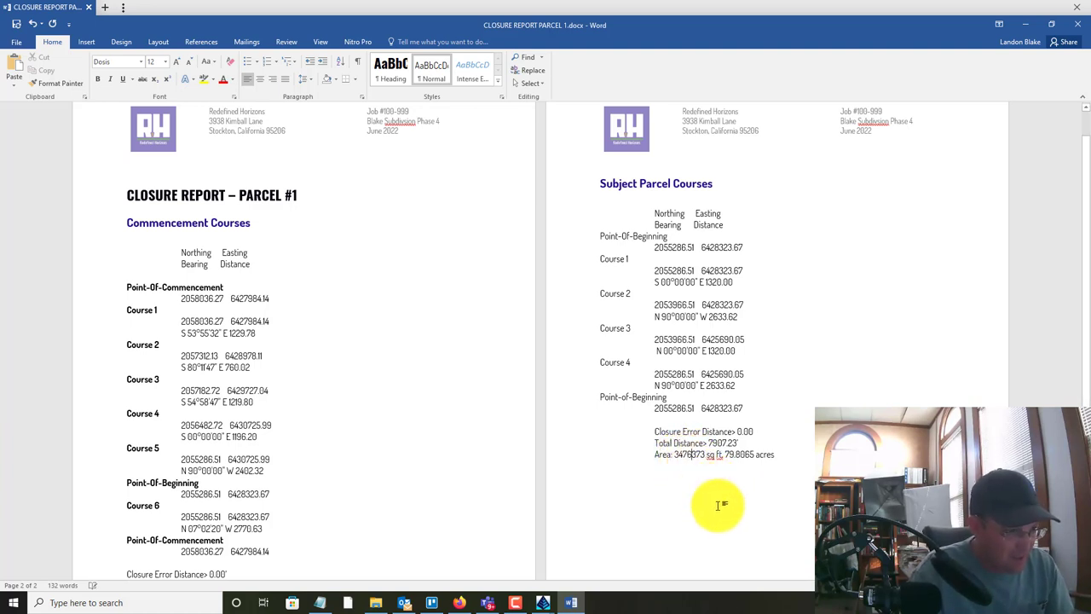
{"action": "type", "text": ","}
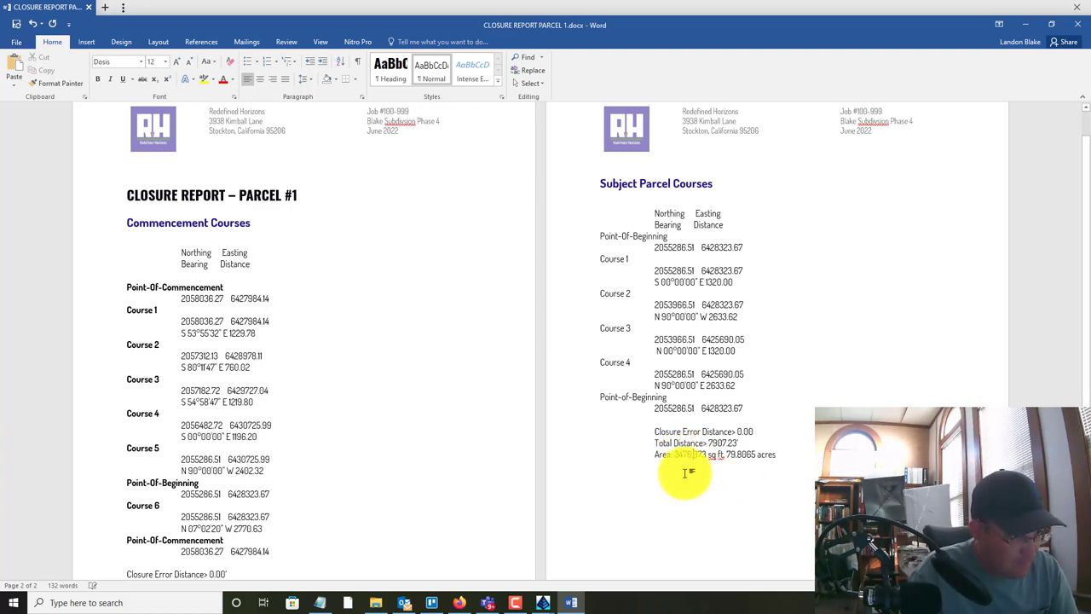
{"action": "left_click", "coordinate": [678, 454]}
{"action": "type", "text": ","}
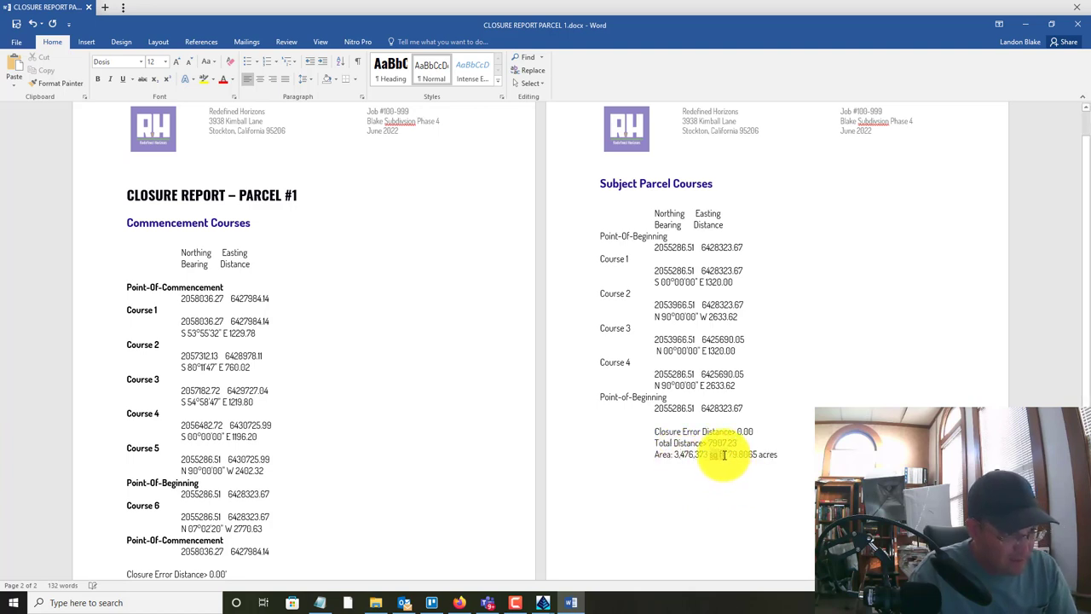
Rewrite the rest of the area line as Square Feet - 79.8 Acres, with a dash separating the two areas
{"action": "key", "text": "BackSpace"}
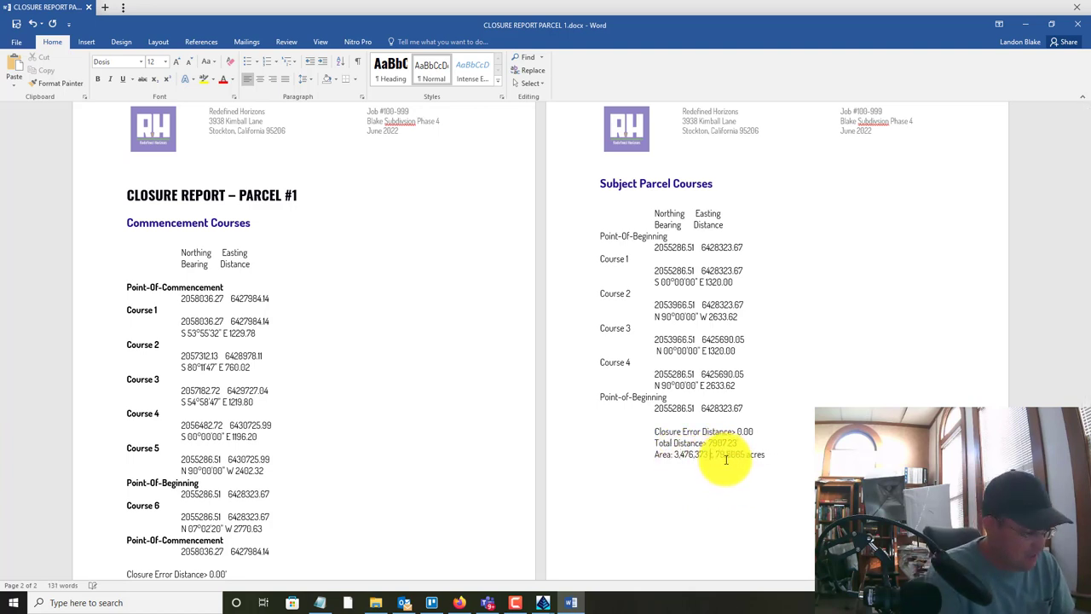
{"action": "type", "text": "quare Feet,"}
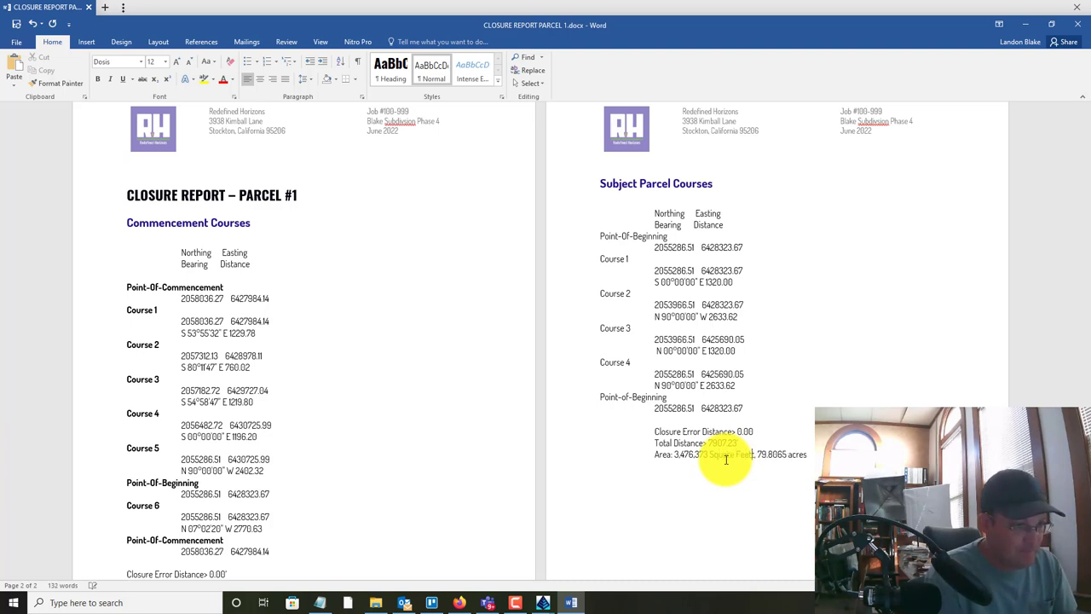
{"action": "key", "text": "Delete"}
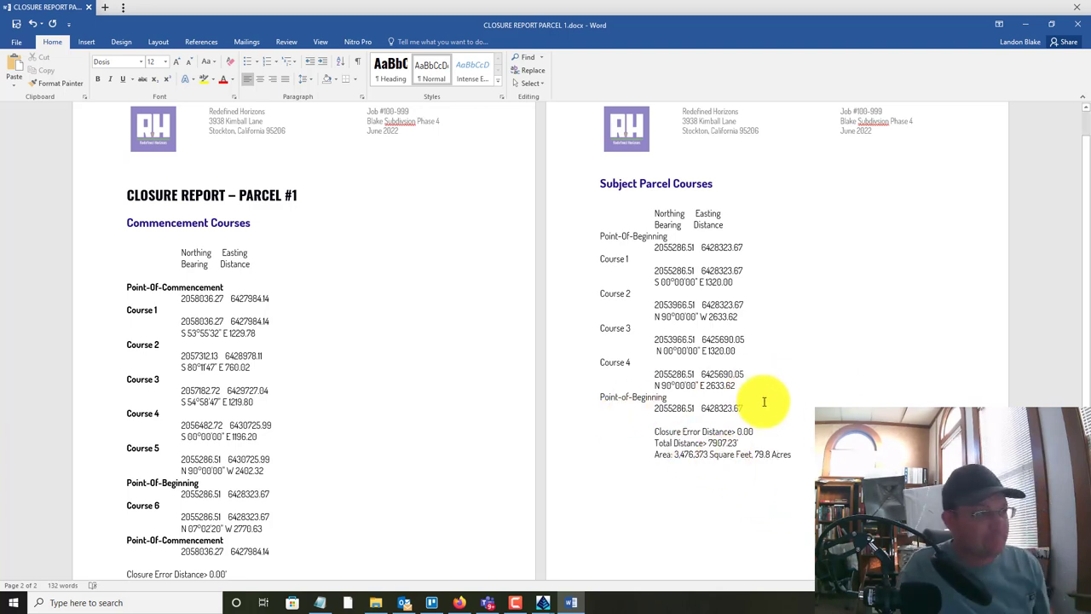
{"action": "left_click", "coordinate": [755, 454]}
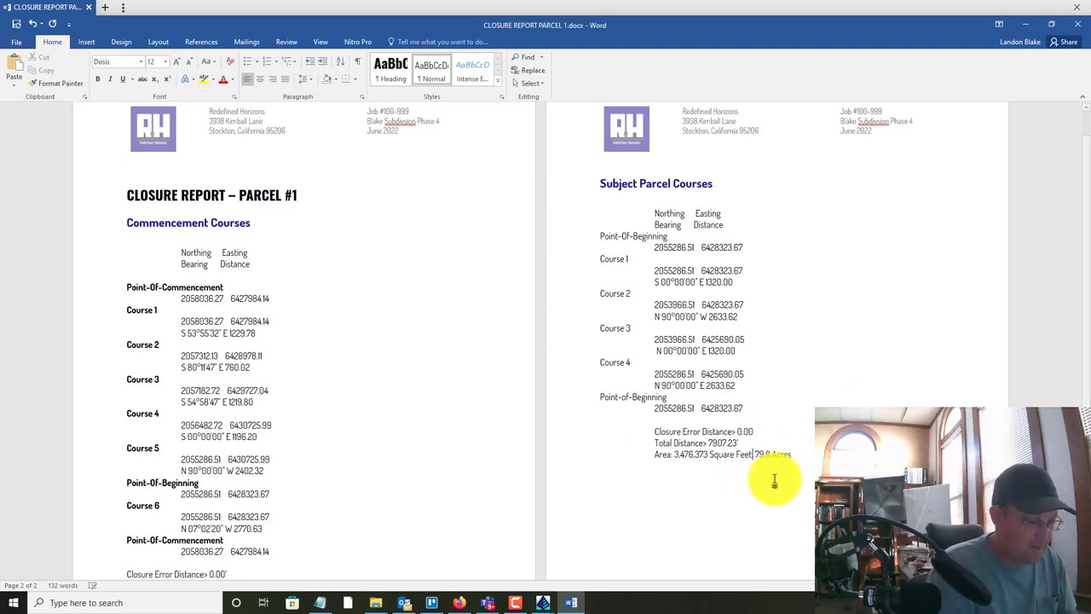
{"action": "type", "text": "-"}
Remove the indents from the subject parcel's closure error, total distance and area lines to align them with the course labels
{"action": "left_click", "coordinate": [655, 431]}
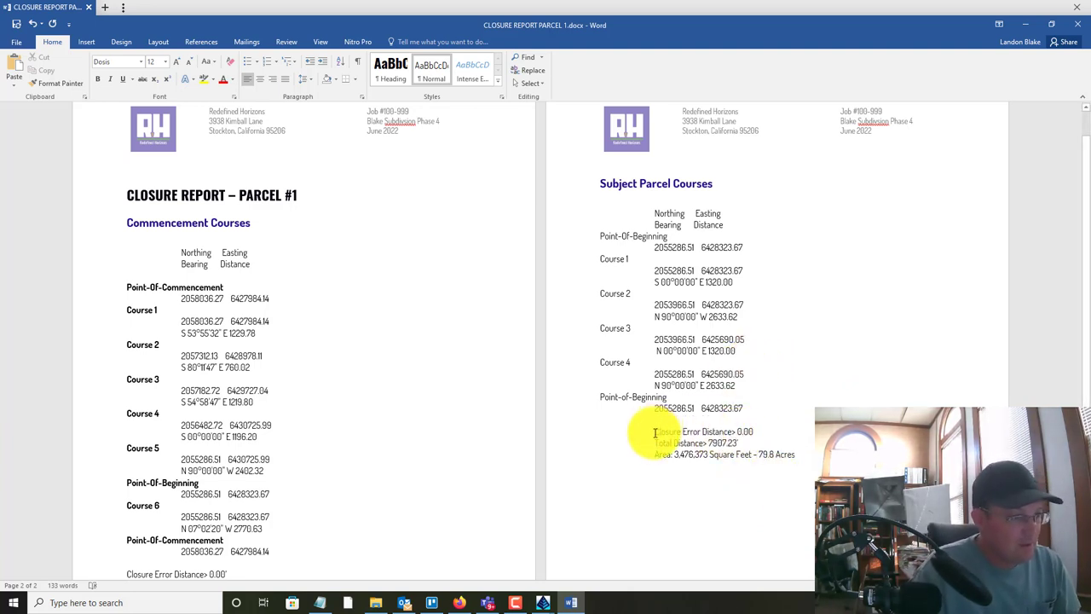
{"action": "key", "text": "BackSpace"}
{"action": "key", "text": "Down"}
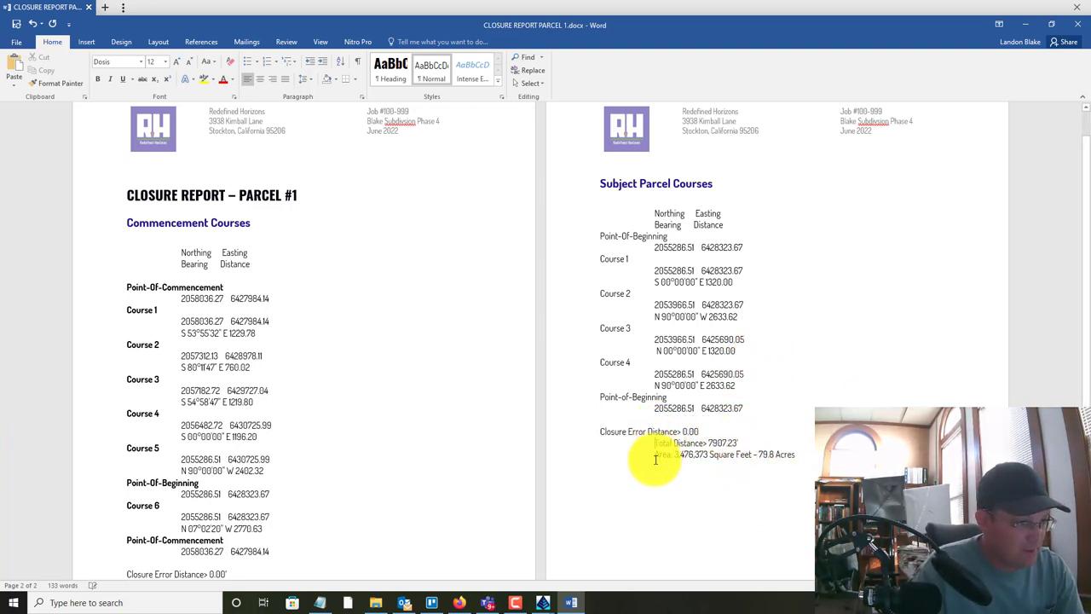
{"action": "key", "text": "BackSpace"}
{"action": "key", "text": "Down"}
{"action": "key", "text": "BackSpace"}
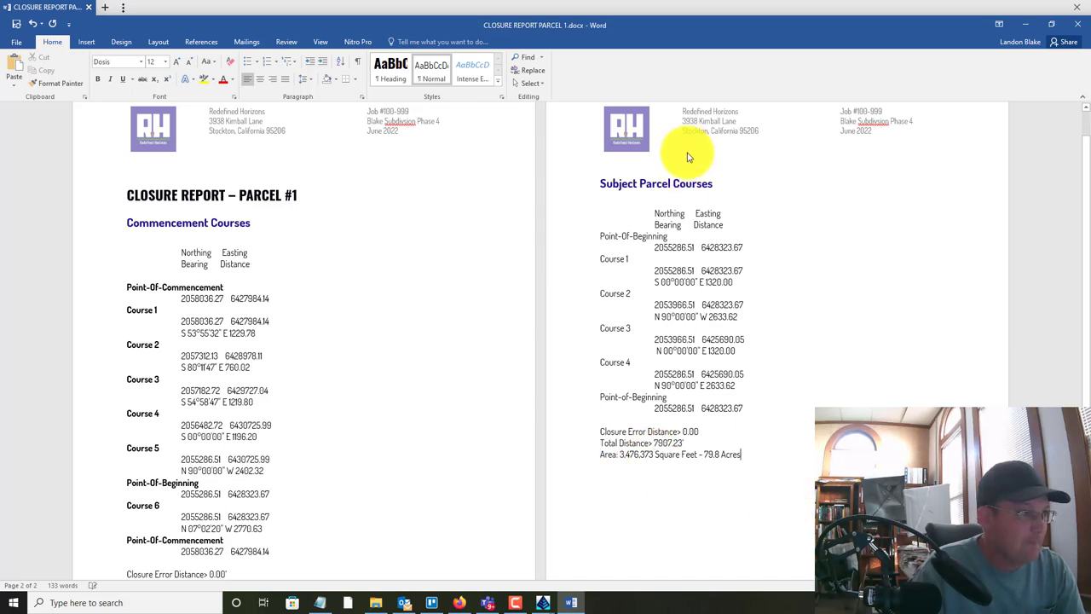
Bold the first Point-Of-Beginning, Course 1 and Course 2 labels of the subject parcel and insert a blank line above Point-Of-Beginning
{"action": "scroll", "coordinate": [761, 304], "scroll_direction": "down", "scroll_amount": 3}
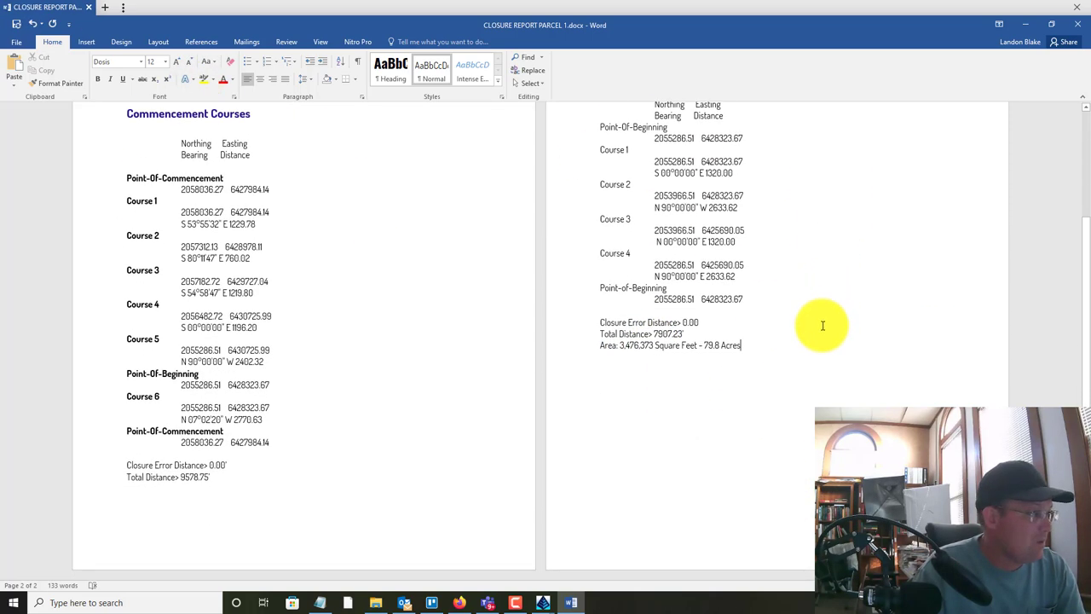
{"action": "scroll", "coordinate": [822, 325], "scroll_direction": "up", "scroll_amount": 4}
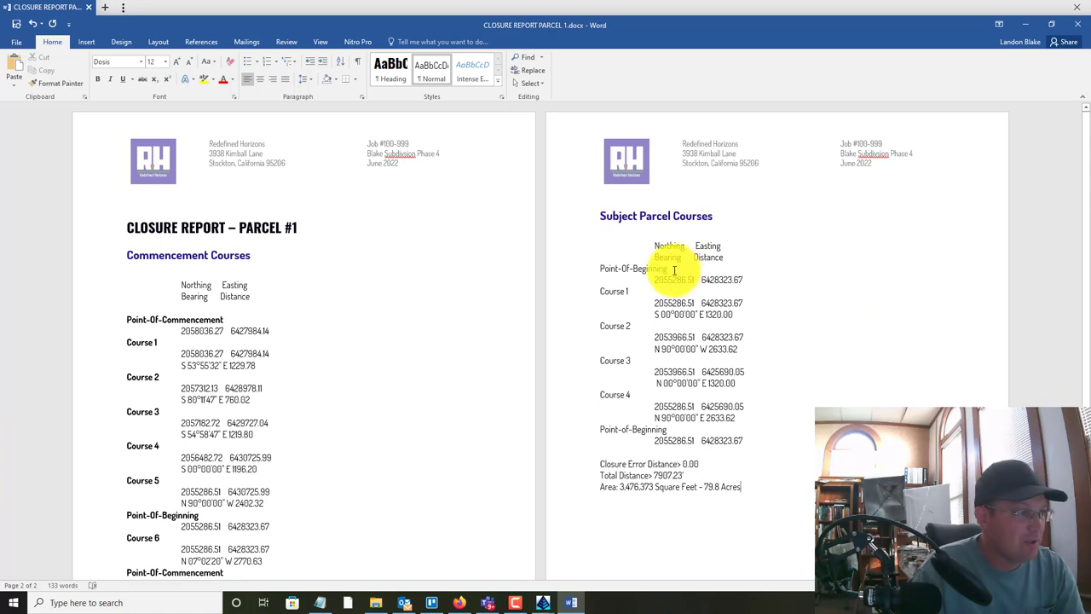
{"action": "mouse_move", "coordinate": [590, 270]}
{"action": "left_mouse_down"}
{"action": "mouse_move", "coordinate": [585, 256]}
{"action": "mouse_move", "coordinate": [587, 269]}
{"action": "left_mouse_up"}
{"action": "key", "text": "ctrl+b"}
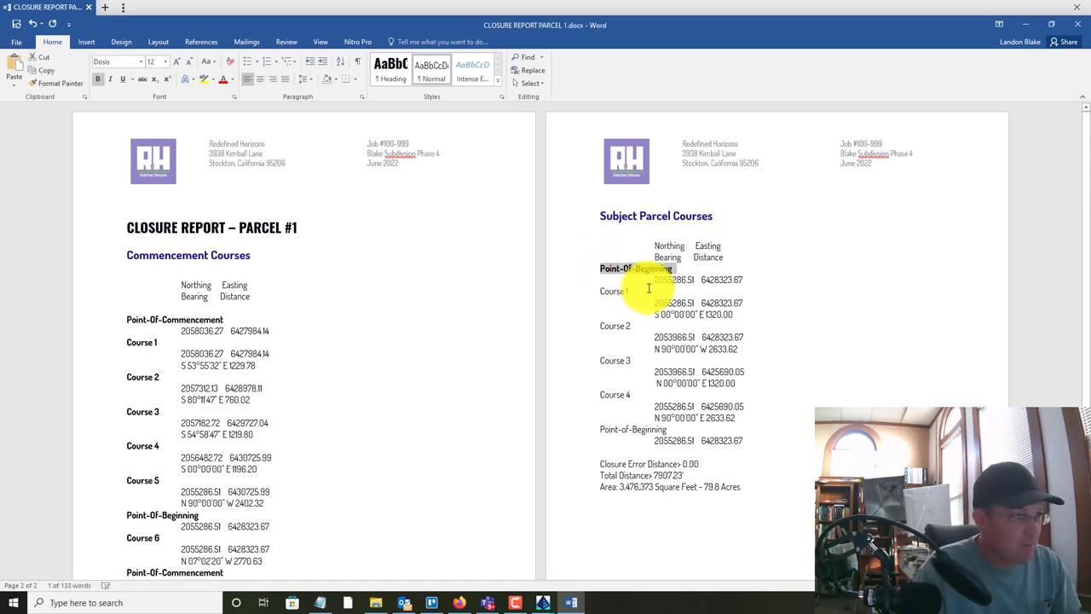
{"action": "left_click", "coordinate": [587, 290]}
{"action": "key", "text": "ctrl+b"}
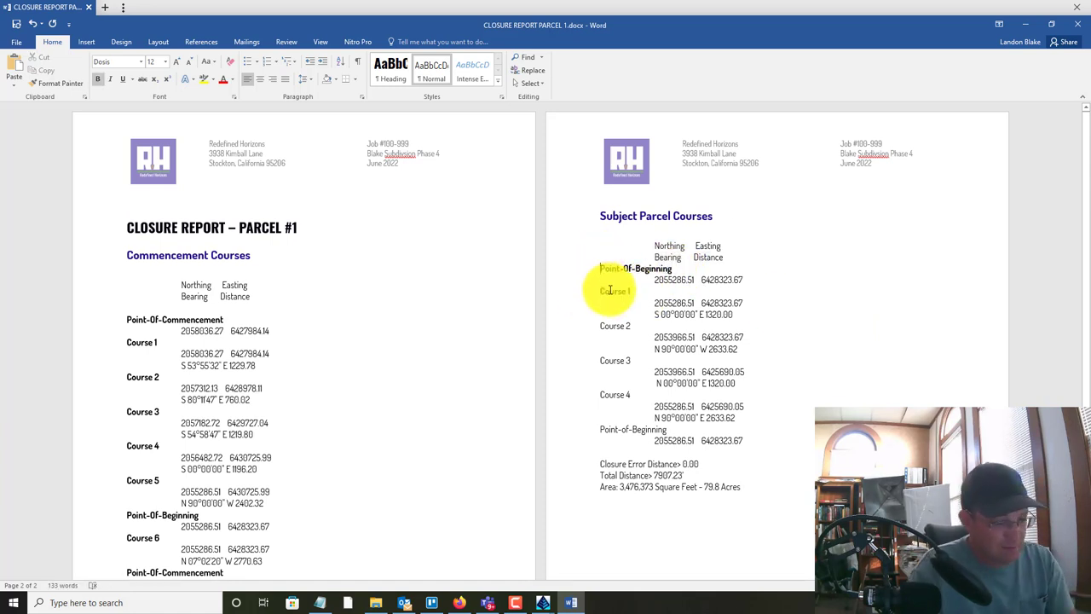
{"action": "left_click_drag", "start_coordinate": [635, 336], "coordinate": [598, 332]}
{"action": "key", "text": "ctrl+b"}
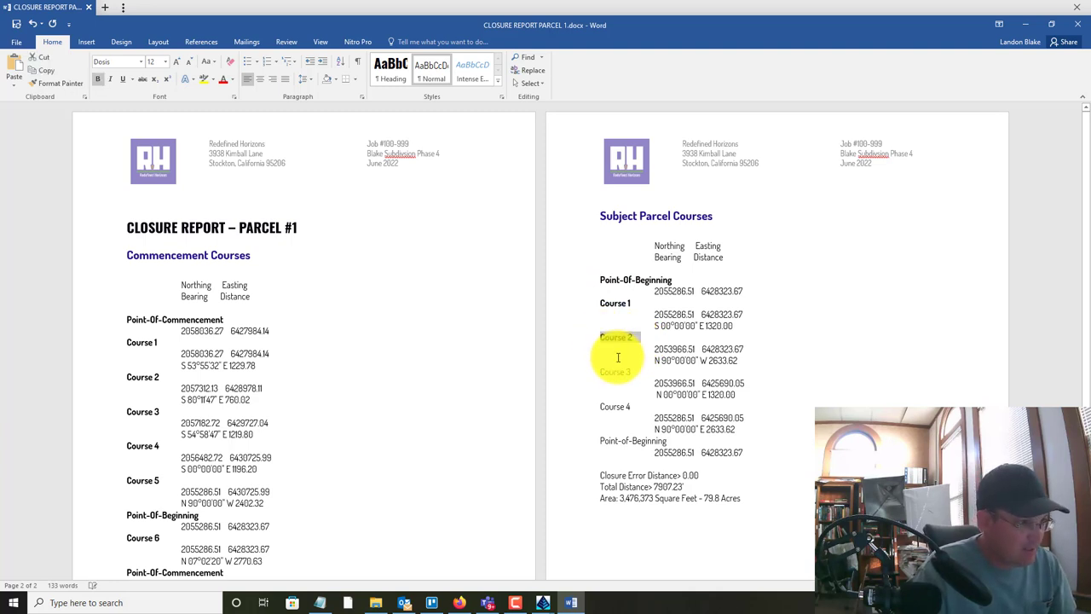
Bold the Course 3, Course 4 and closing Point-of-Beginning labels of the subject parcel
{"action": "left_click_drag", "start_coordinate": [633, 371], "coordinate": [594, 371]}
{"action": "key", "text": "ctrl+b"}
{"action": "left_click_drag", "start_coordinate": [640, 407], "coordinate": [598, 406]}
{"action": "key", "text": "ctrl+b"}
{"action": "left_click_drag", "start_coordinate": [640, 442], "coordinate": [596, 440]}
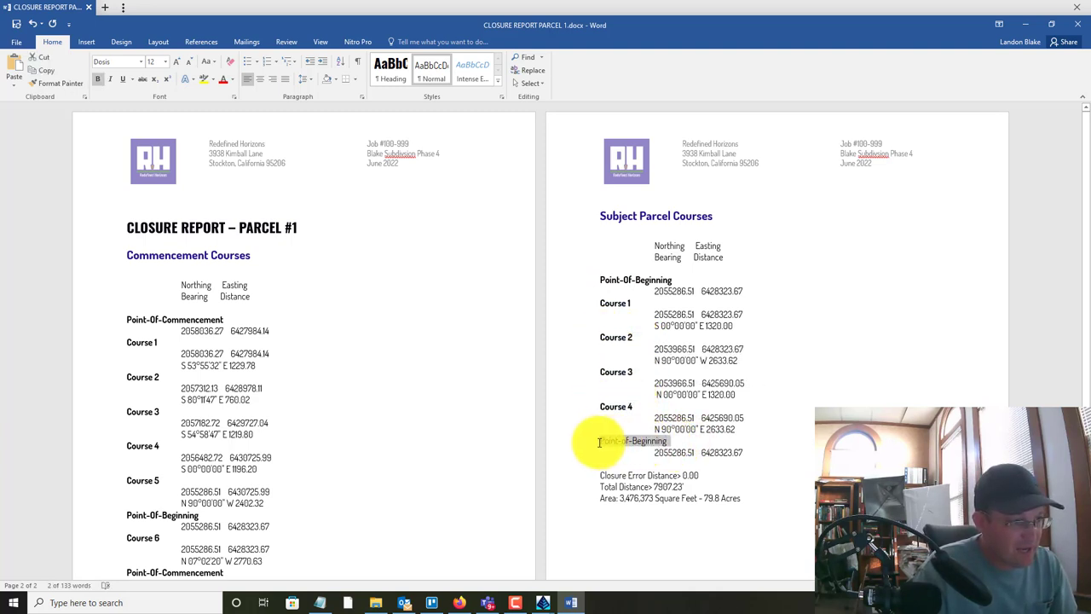
{"action": "key", "text": "ctrl+b"}
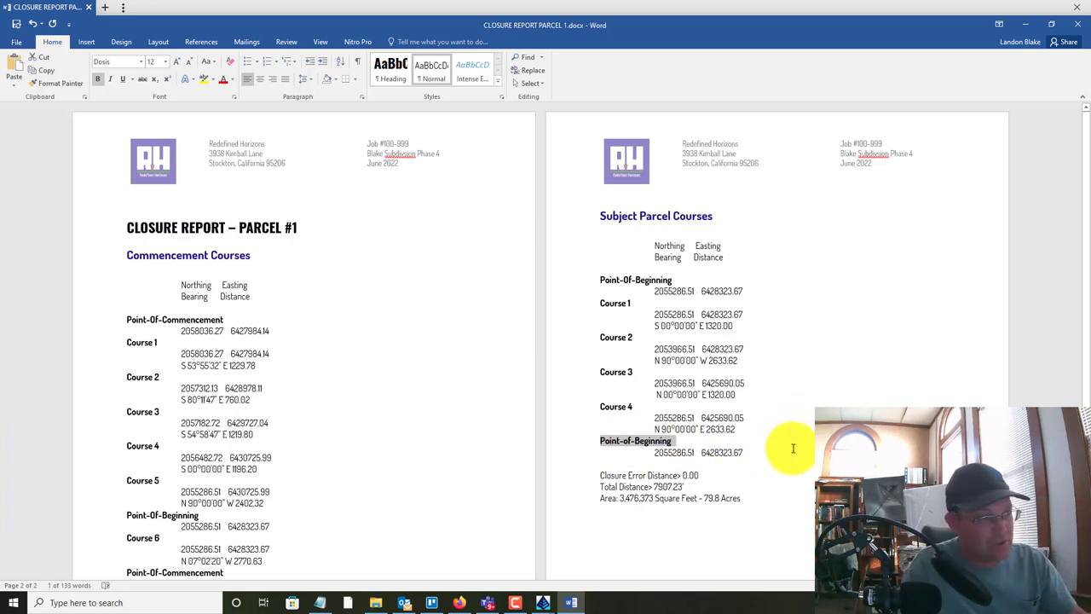
Add a foot mark after each of the four subject parcel course distances
{"action": "left_click", "coordinate": [756, 453]}
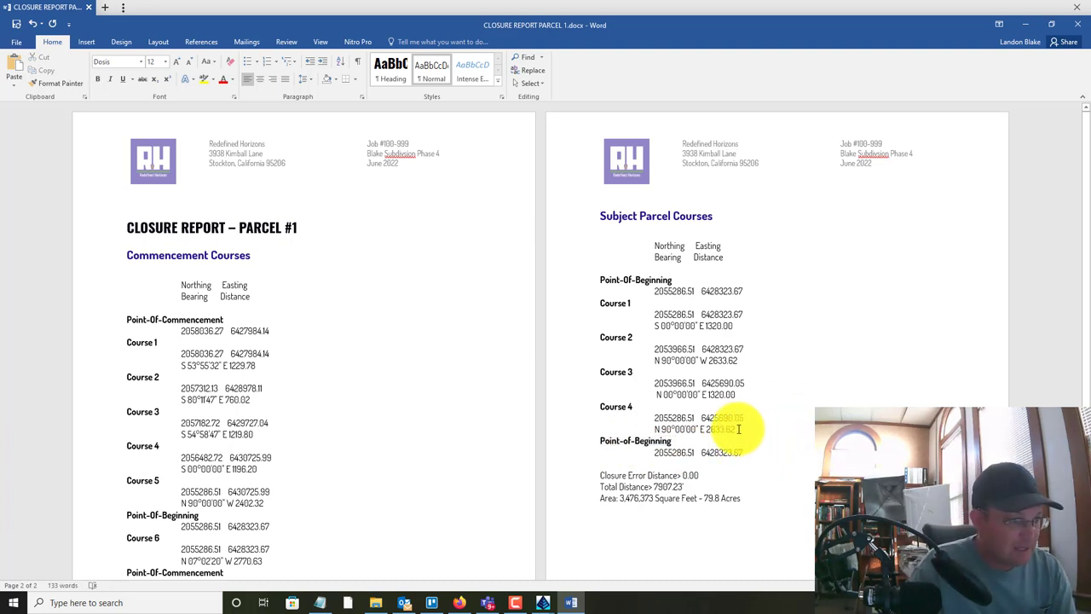
{"action": "left_click", "coordinate": [766, 429]}
{"action": "type", "text": "'"}
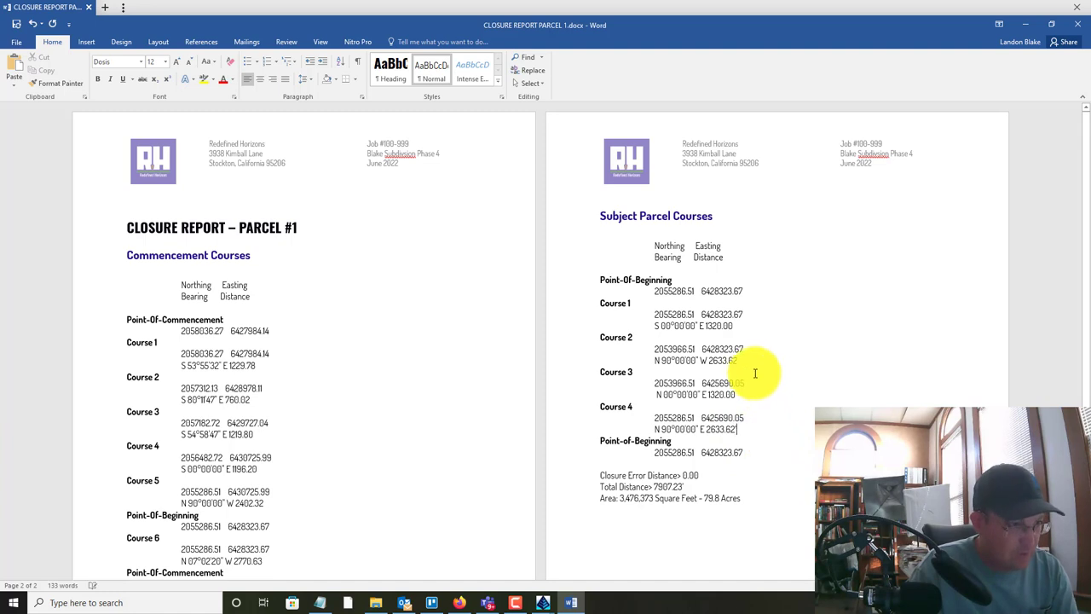
{"action": "left_click", "coordinate": [739, 393]}
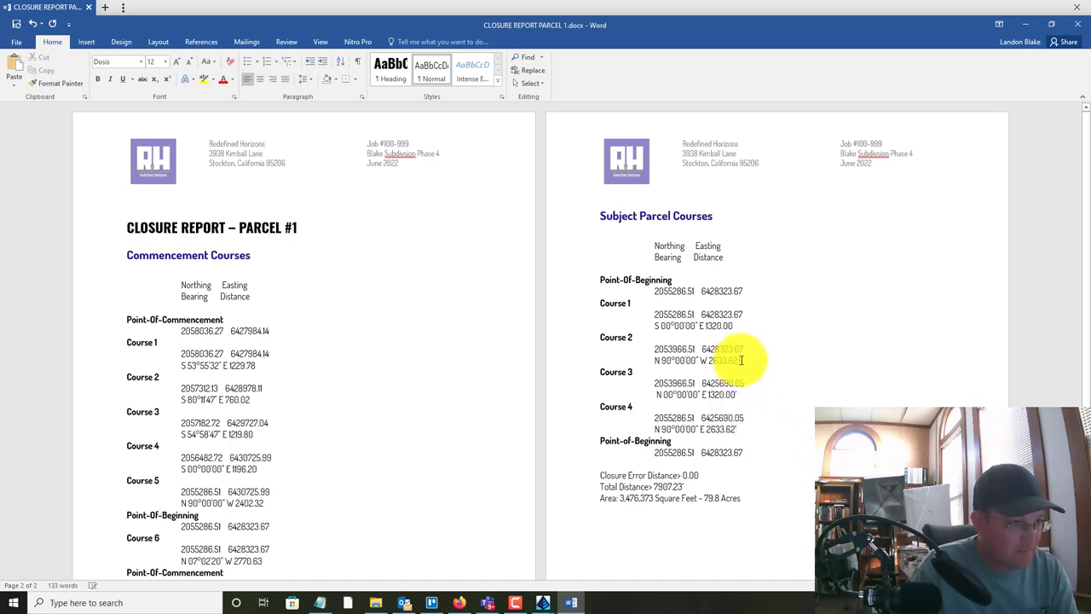
{"action": "left_click", "coordinate": [740, 360]}
{"action": "type", "text": "'"}
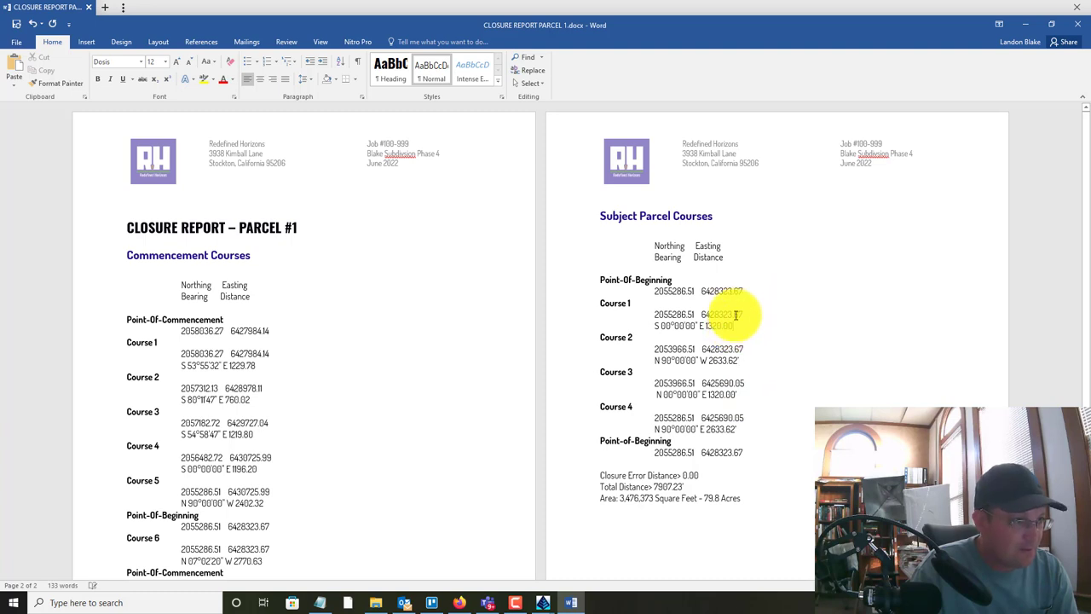
{"action": "scroll", "coordinate": [290, 337], "scroll_direction": "down", "scroll_amount": 1}
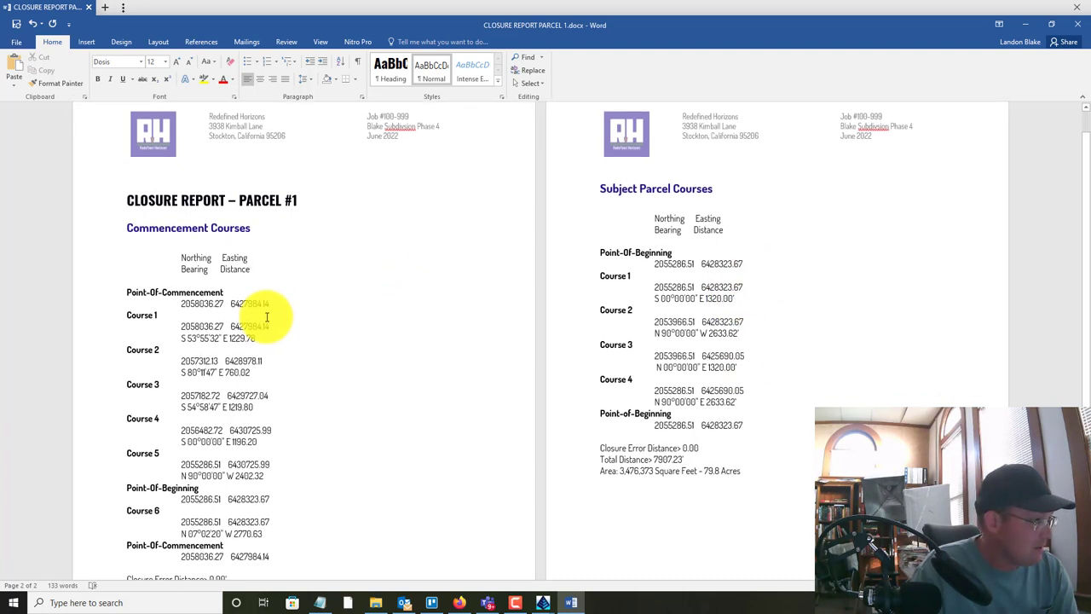
Add a foot mark after each of the six commencement course distances
{"action": "left_click", "coordinate": [255, 338]}
{"action": "type", "text": "'"}
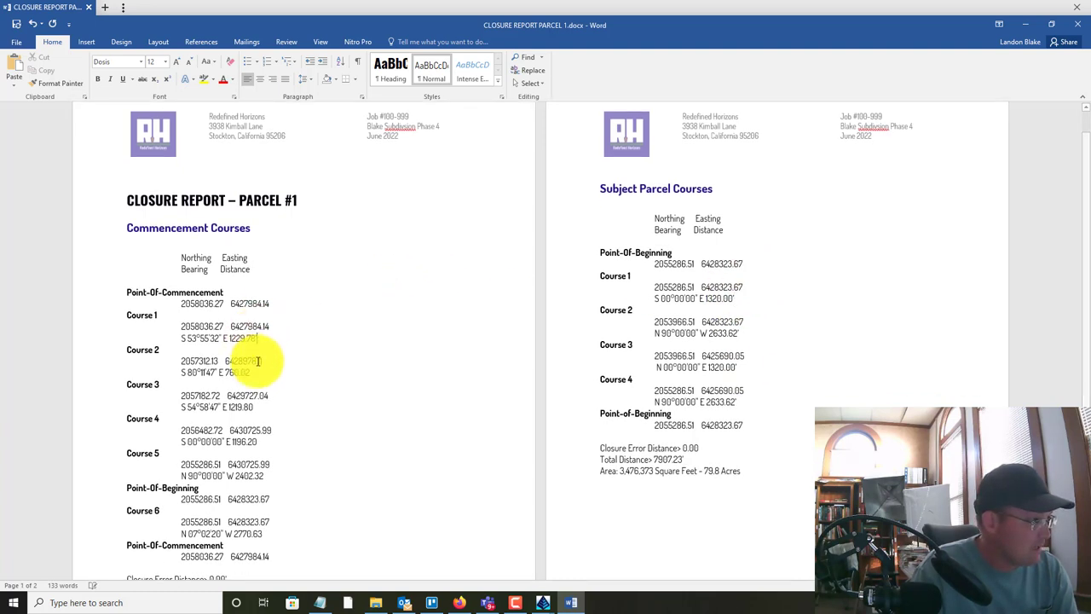
{"action": "left_click", "coordinate": [255, 372]}
{"action": "type", "text": "'"}
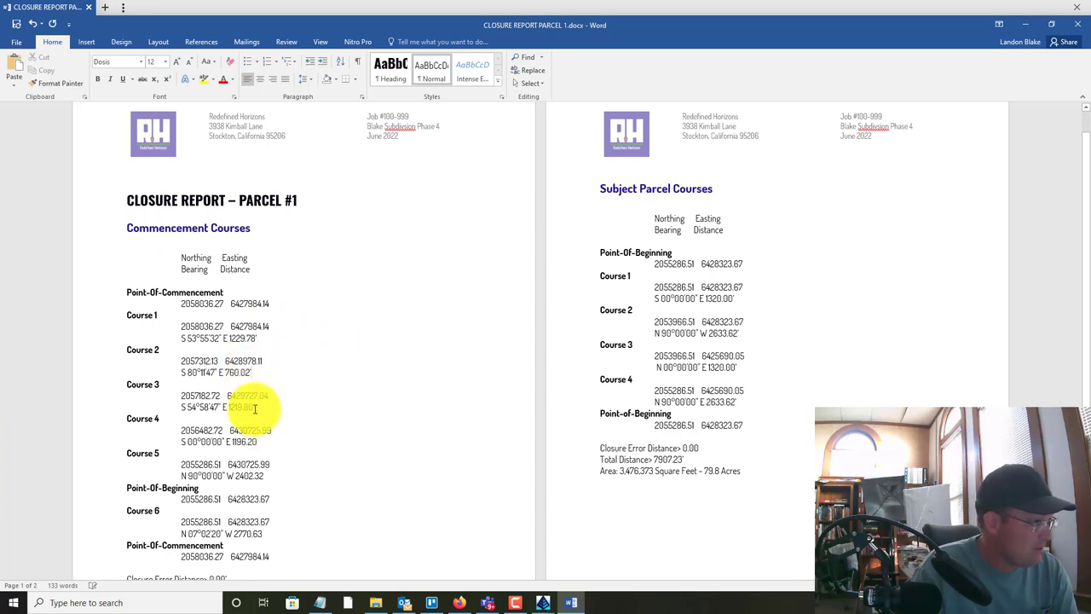
{"action": "left_click", "coordinate": [255, 407]}
{"action": "type", "text": "'"}
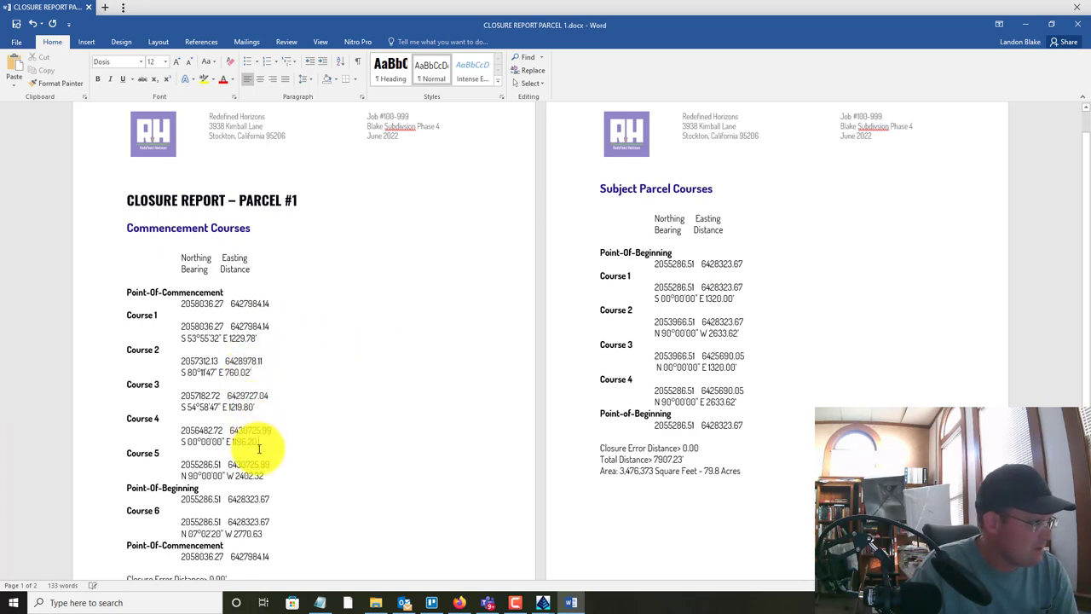
{"action": "left_click", "coordinate": [258, 441]}
{"action": "type", "text": "'"}
{"action": "left_click", "coordinate": [265, 476]}
{"action": "type", "text": "'"}
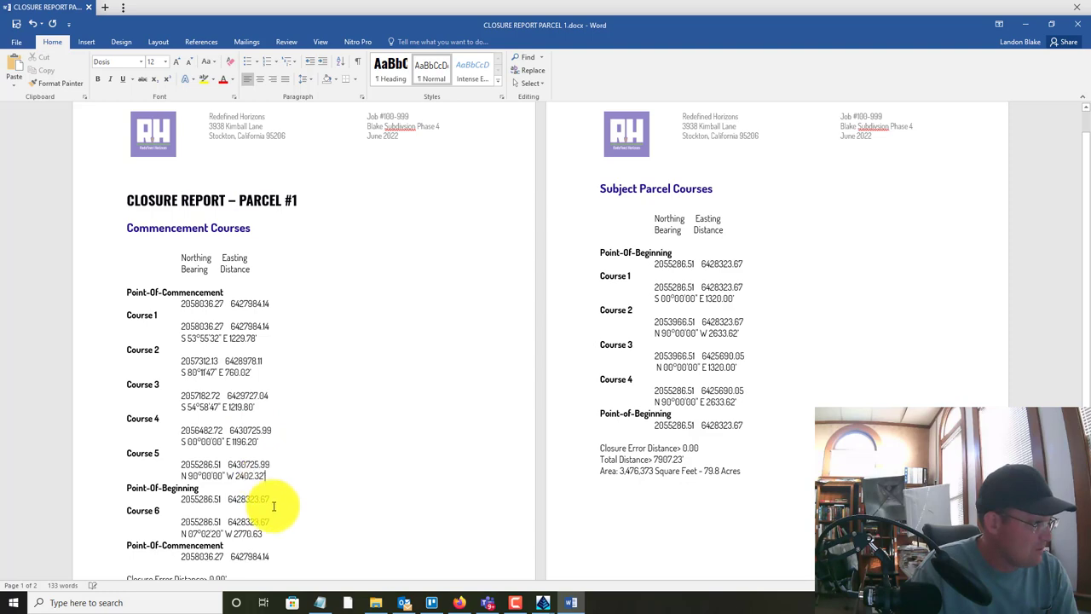
{"action": "left_click", "coordinate": [263, 534]}
{"action": "type", "text": "'"}
Save the Parcel 1 closure report, close it and clear the remaining windows to show the desktop
{"action": "scroll", "coordinate": [338, 458], "scroll_direction": "down", "scroll_amount": 2}
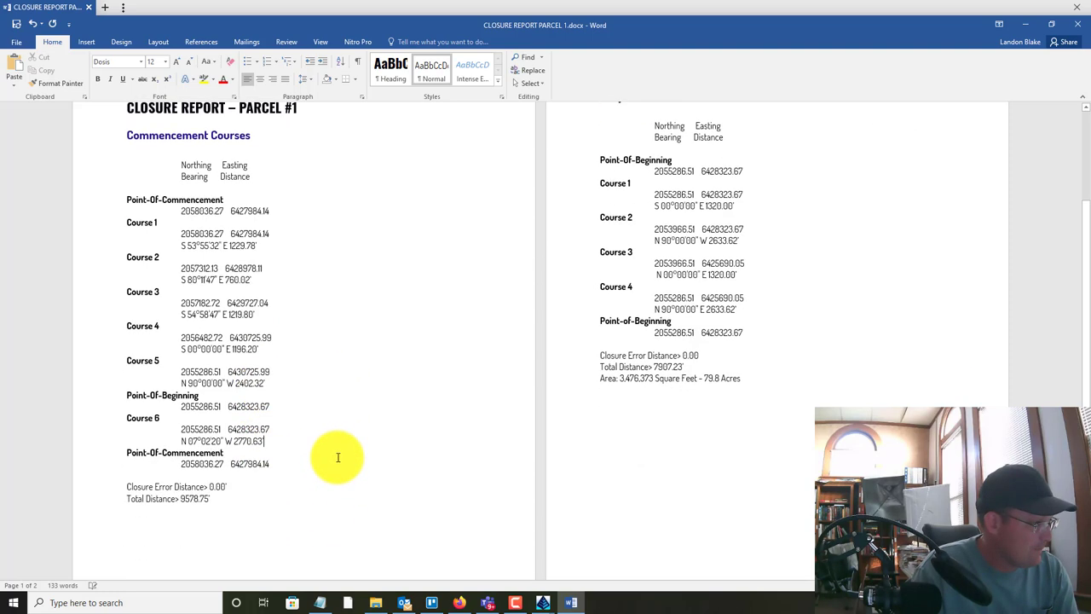
{"action": "scroll", "coordinate": [336, 348], "scroll_direction": "up", "scroll_amount": 2}
{"action": "scroll", "coordinate": [360, 330], "scroll_direction": "up", "scroll_amount": 1}
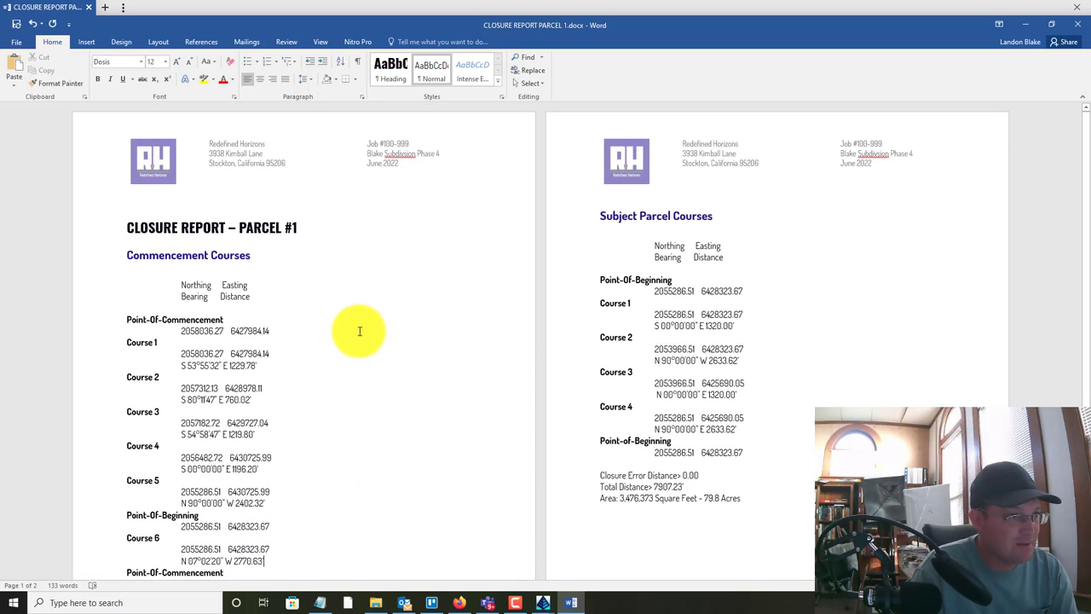
{"action": "left_click", "coordinate": [15, 23]}
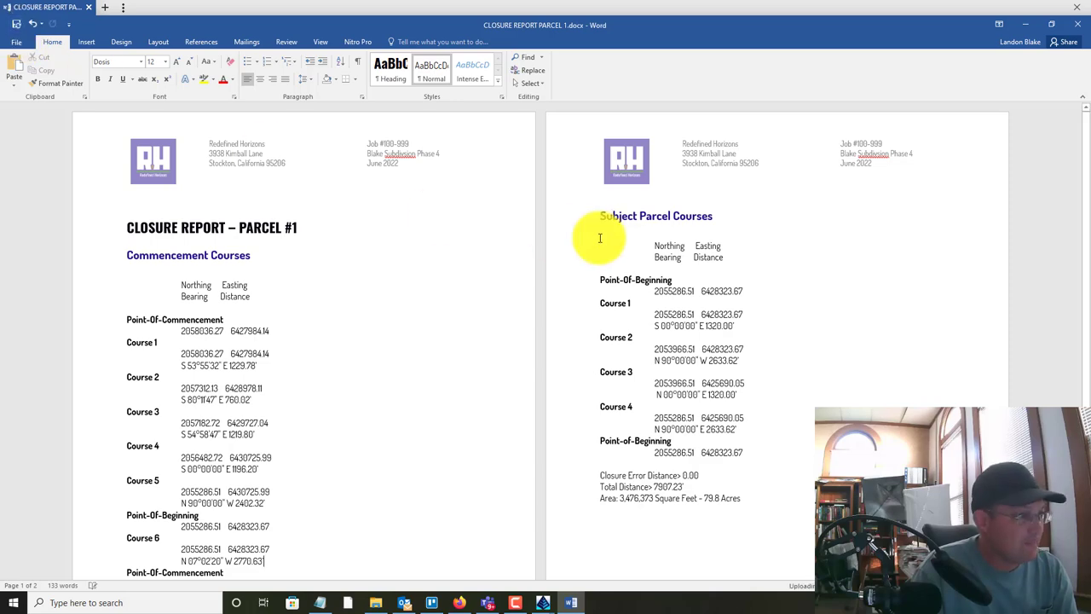
{"action": "scroll", "coordinate": [598, 237], "scroll_direction": "down", "scroll_amount": 3}
{"action": "scroll", "coordinate": [616, 209], "scroll_direction": "up", "scroll_amount": 2}
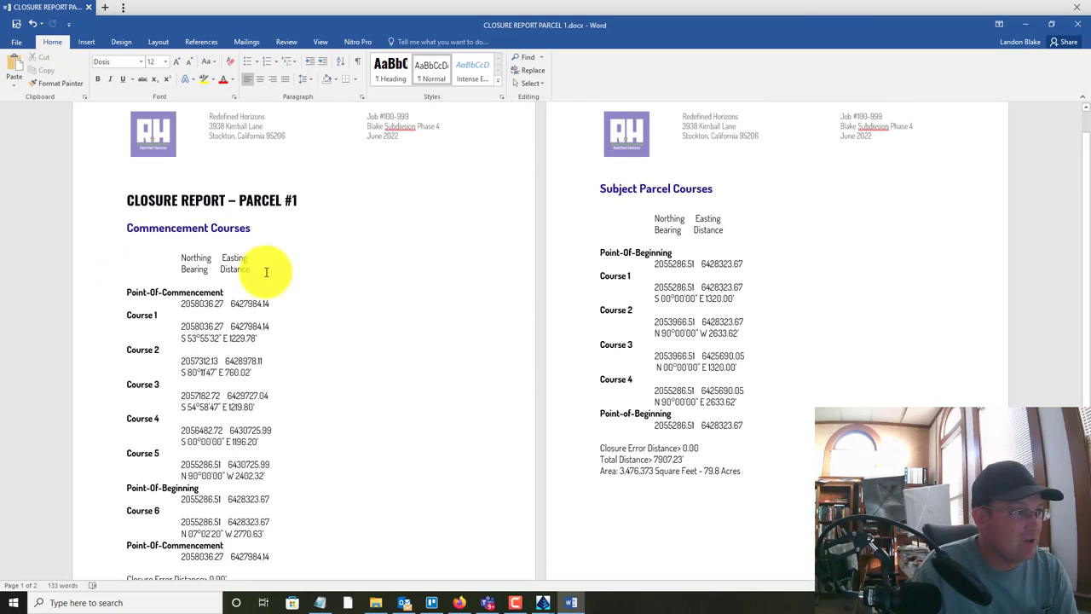
{"action": "left_click", "coordinate": [1076, 7]}
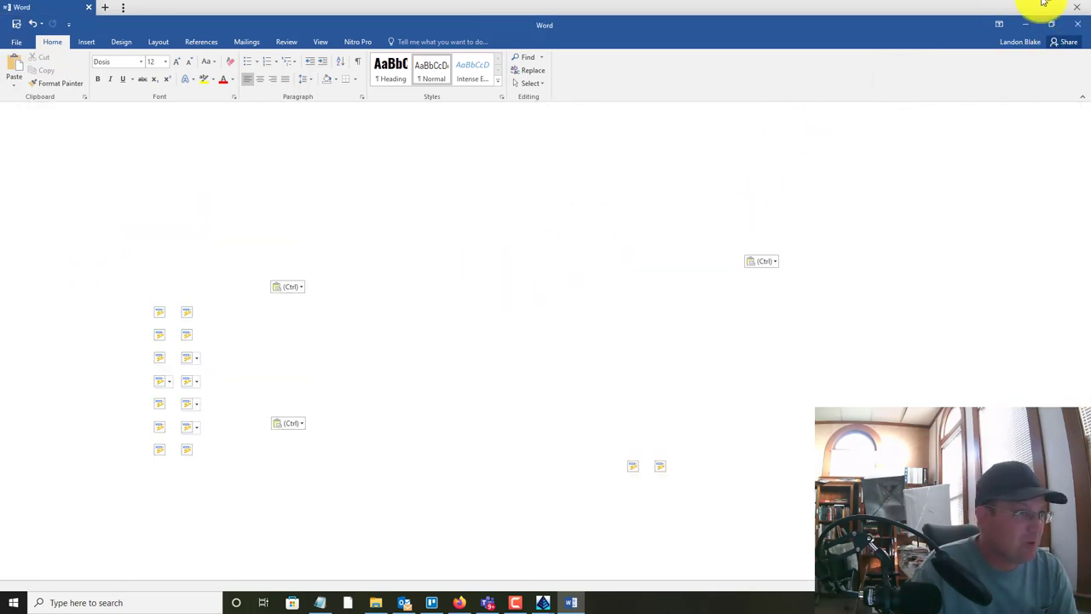
{"action": "left_click", "coordinate": [1076, 7]}
{"action": "left_click", "coordinate": [1023, 25]}
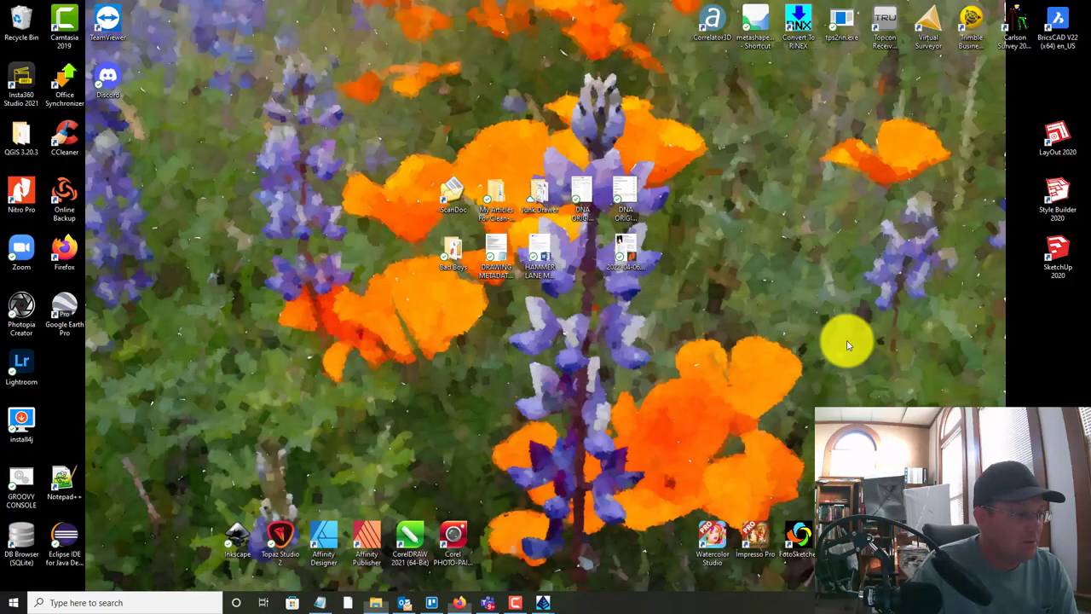
Switch to the CLOSURES drawing in Carlson Survey and look through the available survey polyline tools
{"action": "mouse_move", "coordinate": [542, 600]}
{"action": "left_click", "coordinate": [654, 534]}
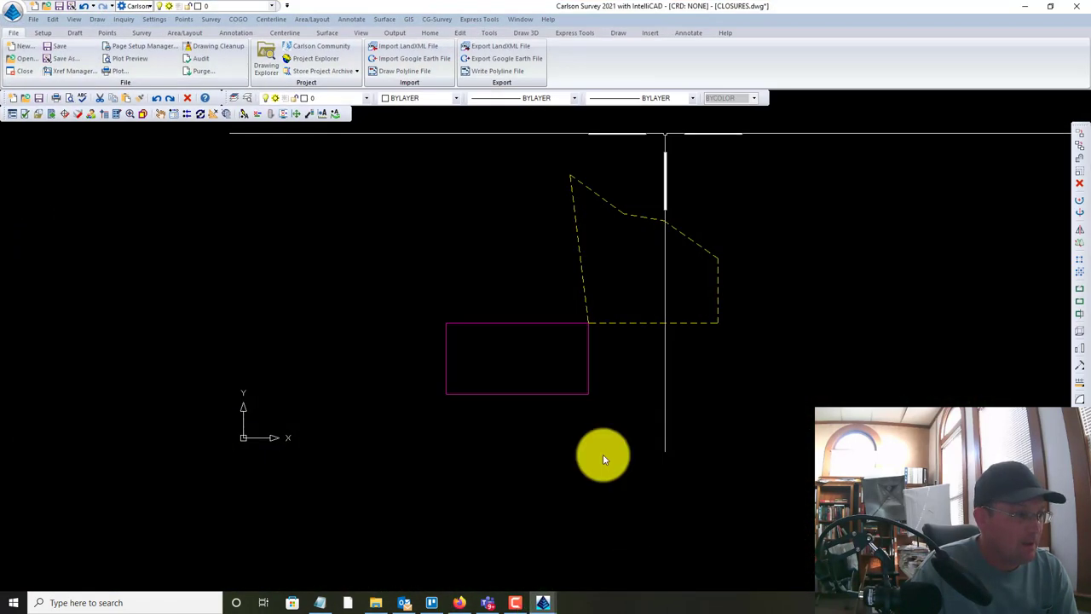
{"action": "left_click", "coordinate": [211, 20]}
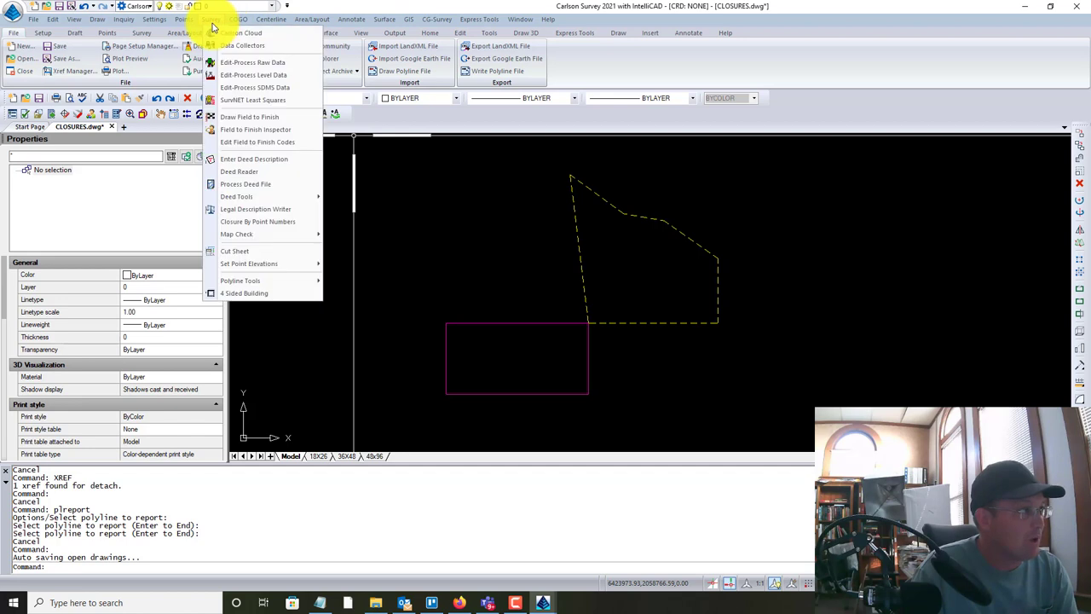
{"action": "mouse_move", "coordinate": [298, 280]}
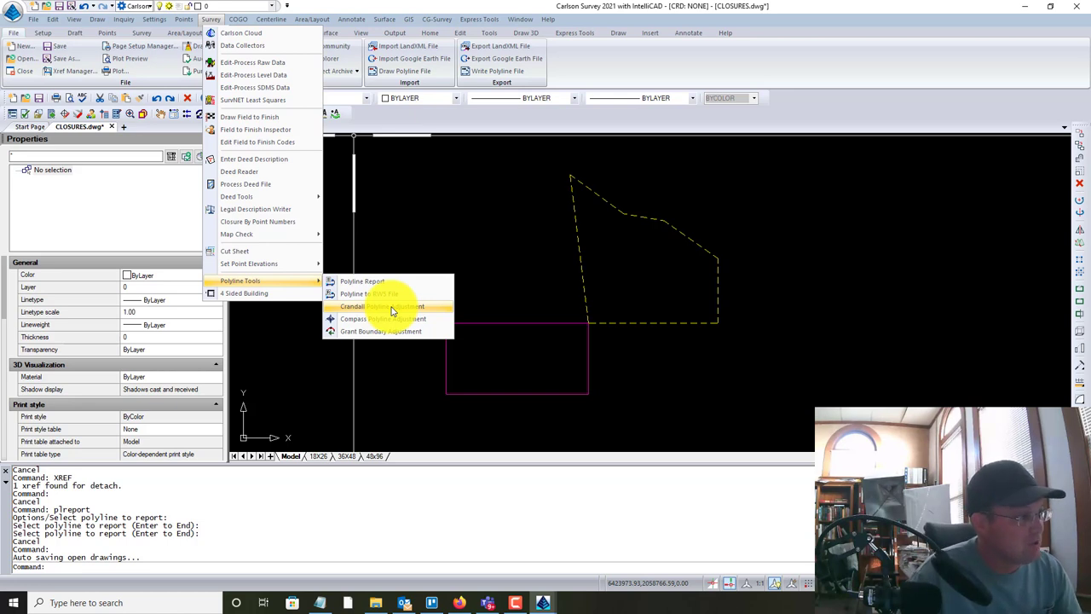
{"action": "left_click", "coordinate": [515, 195]}
{"action": "key", "text": "Escape"}
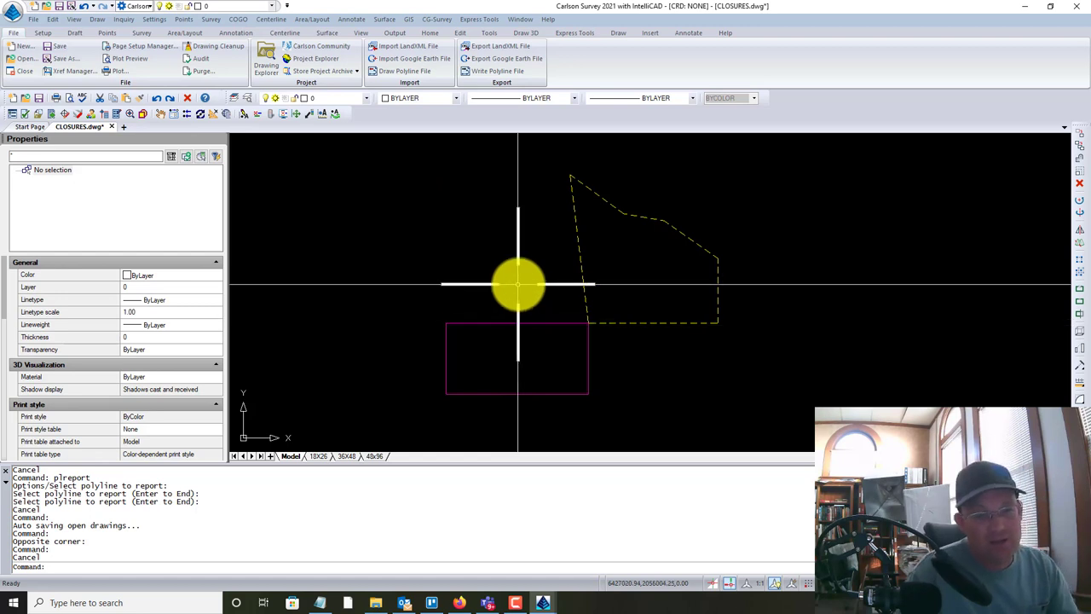